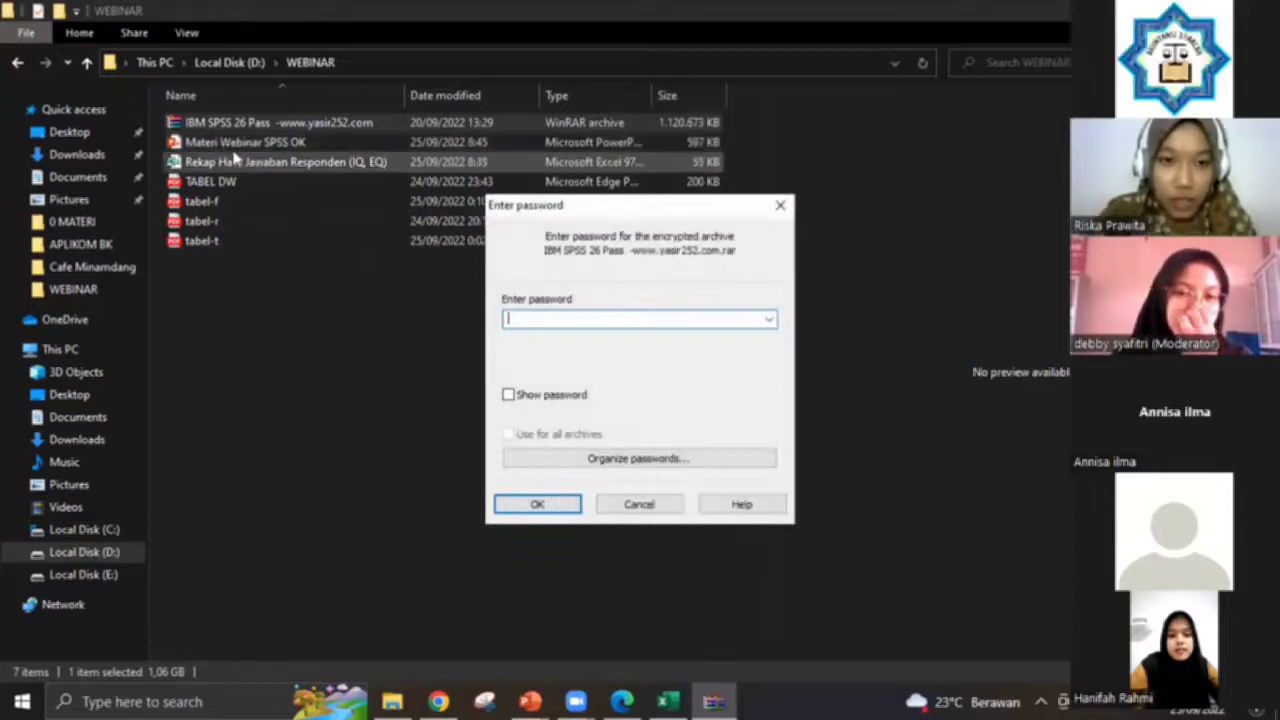
Copy the archive password from the SPSS 26 archive's file name, paste it into the password field and open the encrypted archive.
key("Escape")
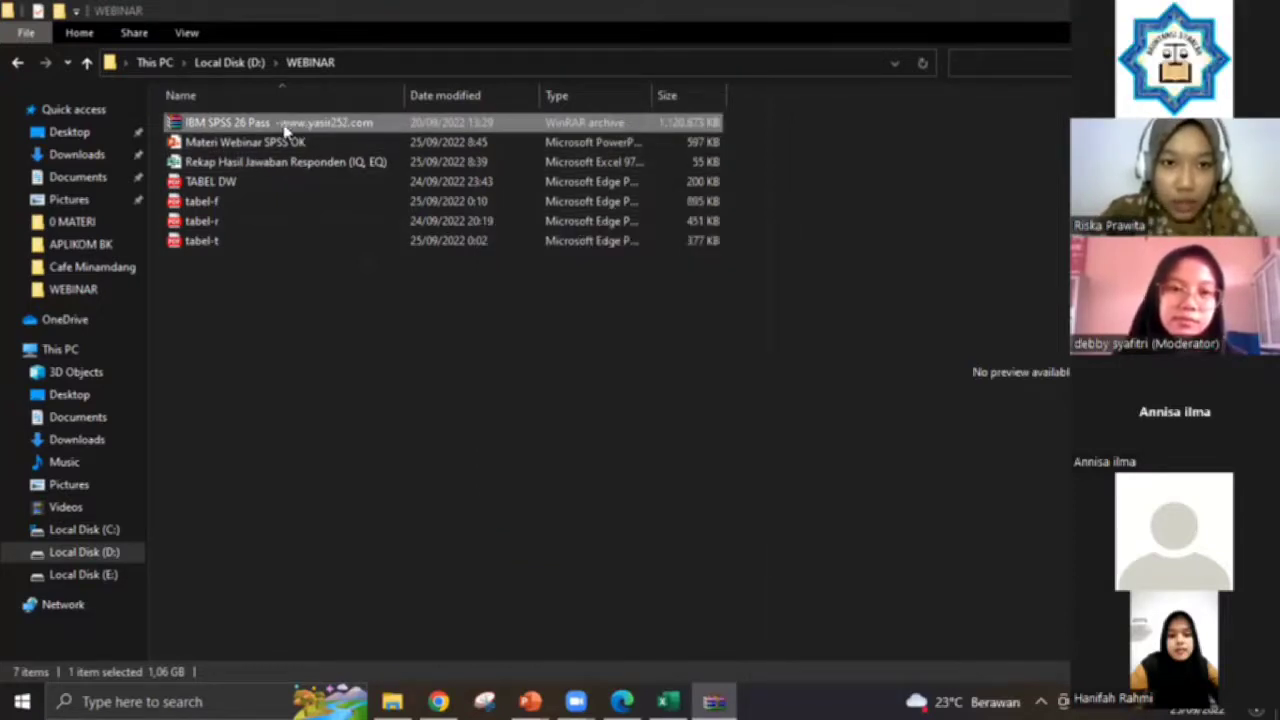
left_click(285, 123)
left_click_drag(280, 122, 374, 137)
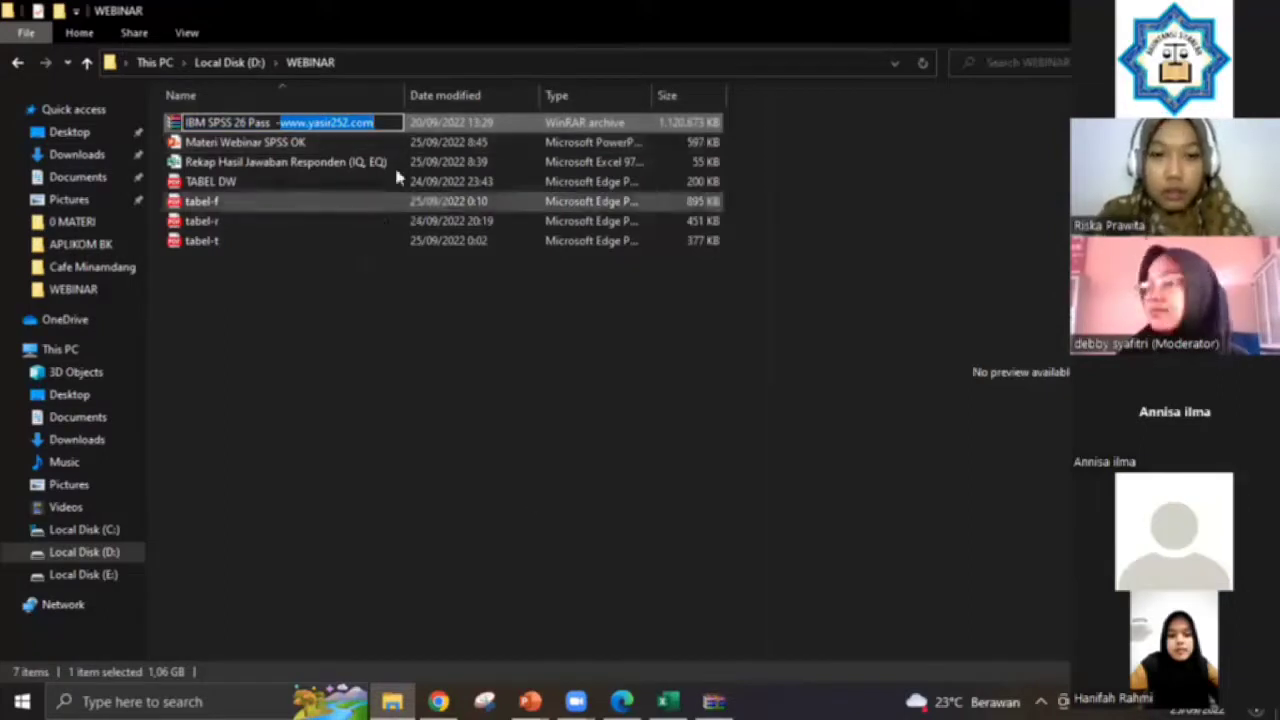
left_click(713, 701)
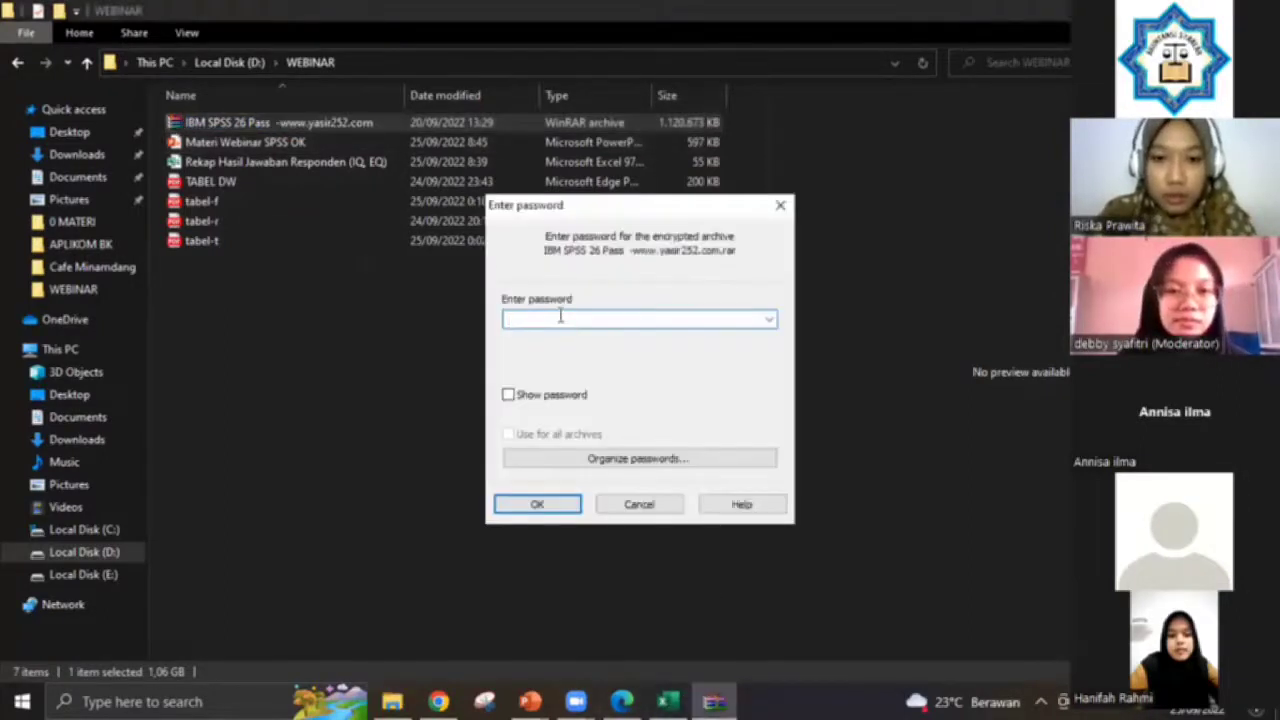
key("ctrl+v")
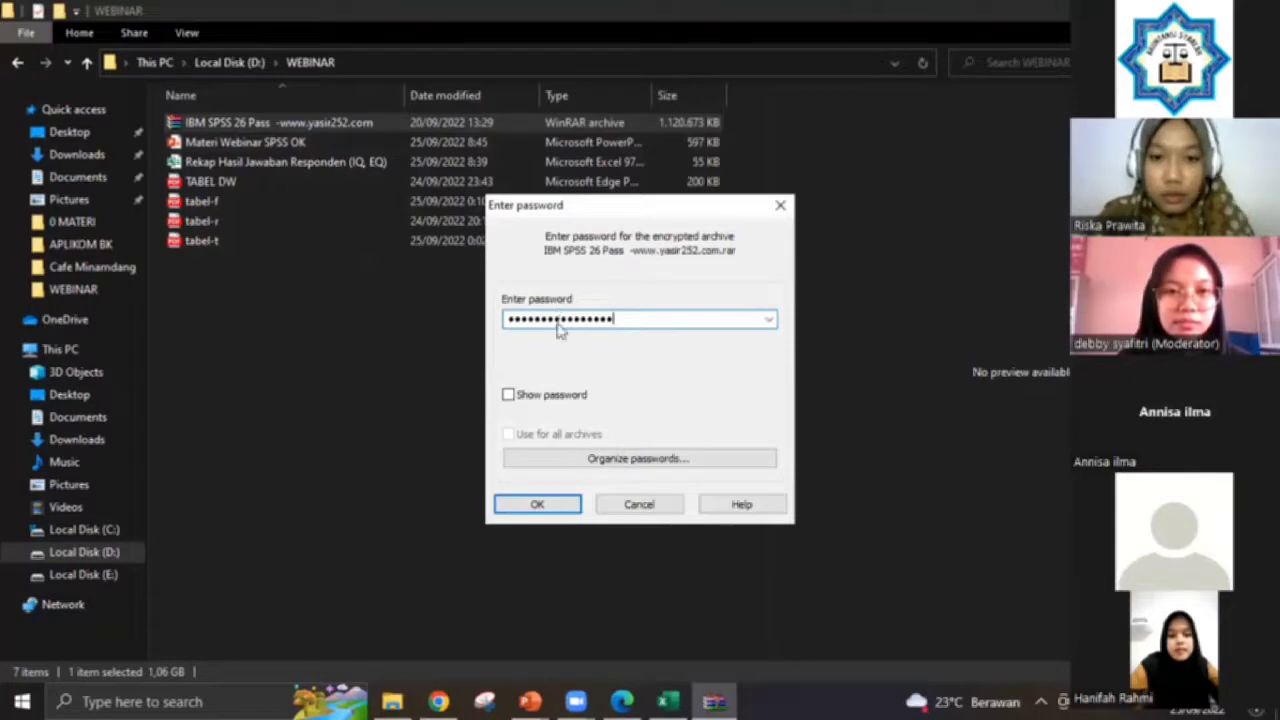
left_click(522, 508)
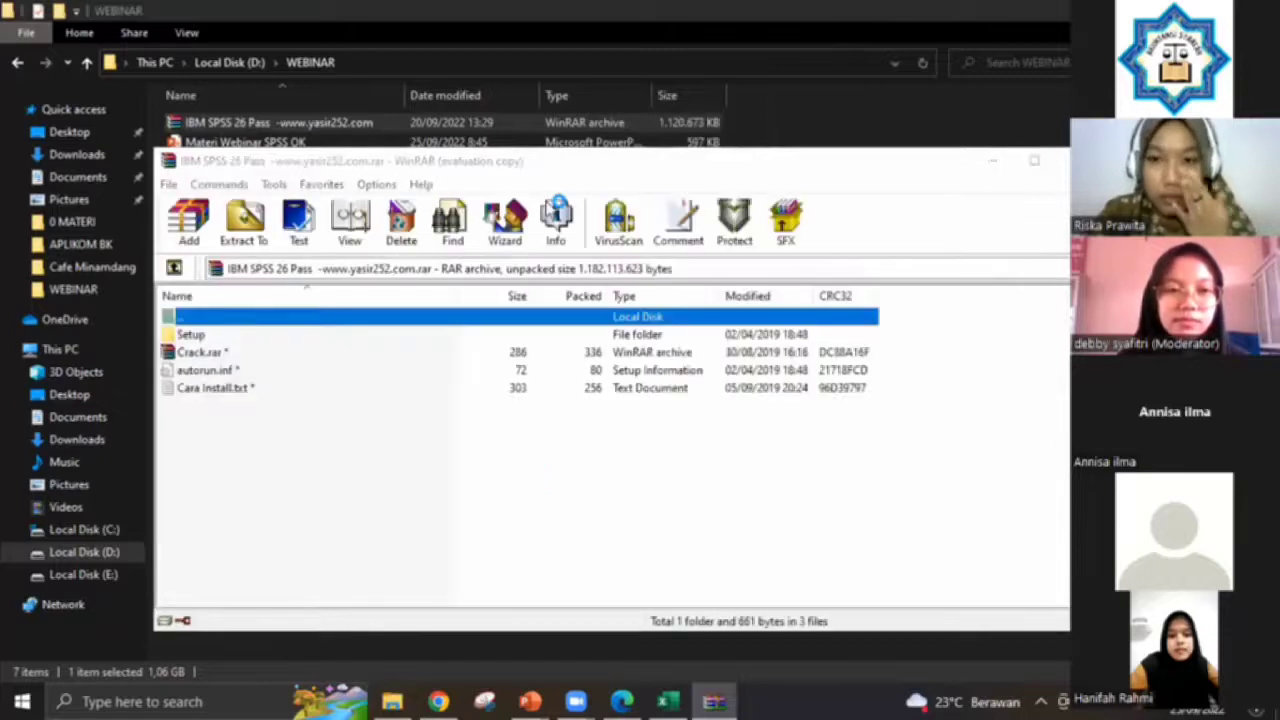
left_click(557, 212)
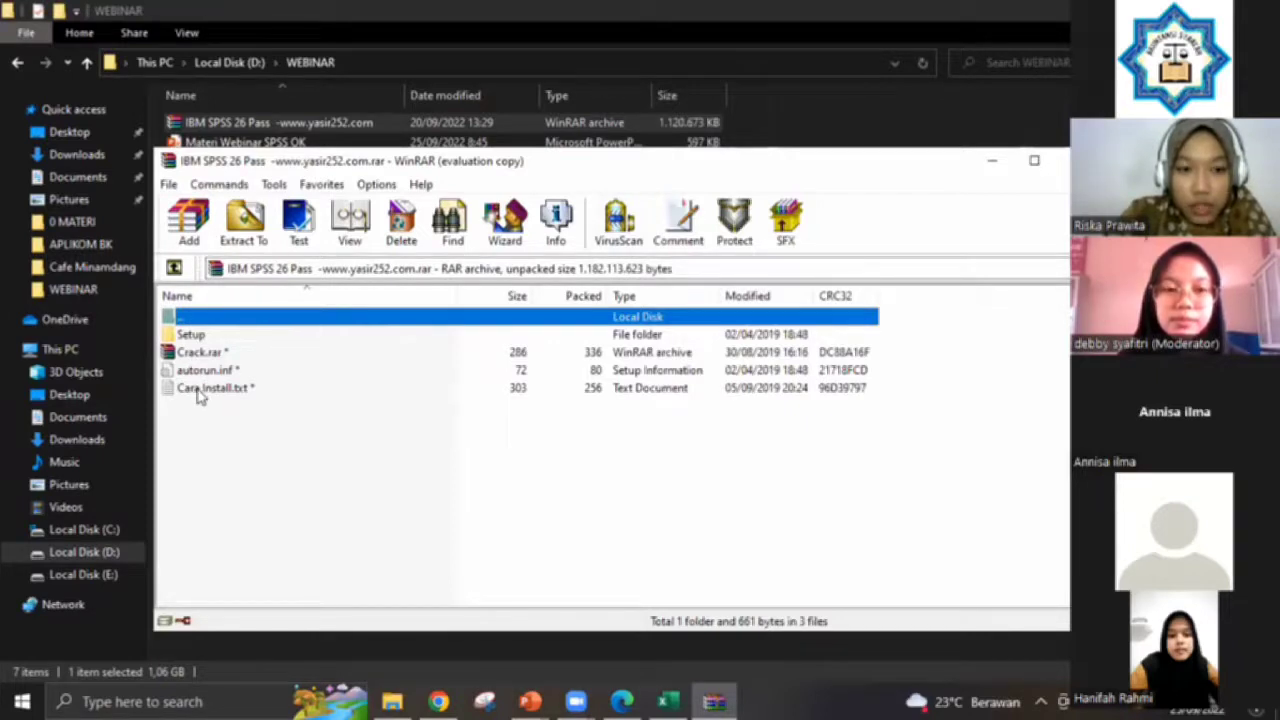
Run setup.exe from the archive's Setup folder and accept the IBM SPSS Statistics 26 software license agreement.
double_click(193, 335)
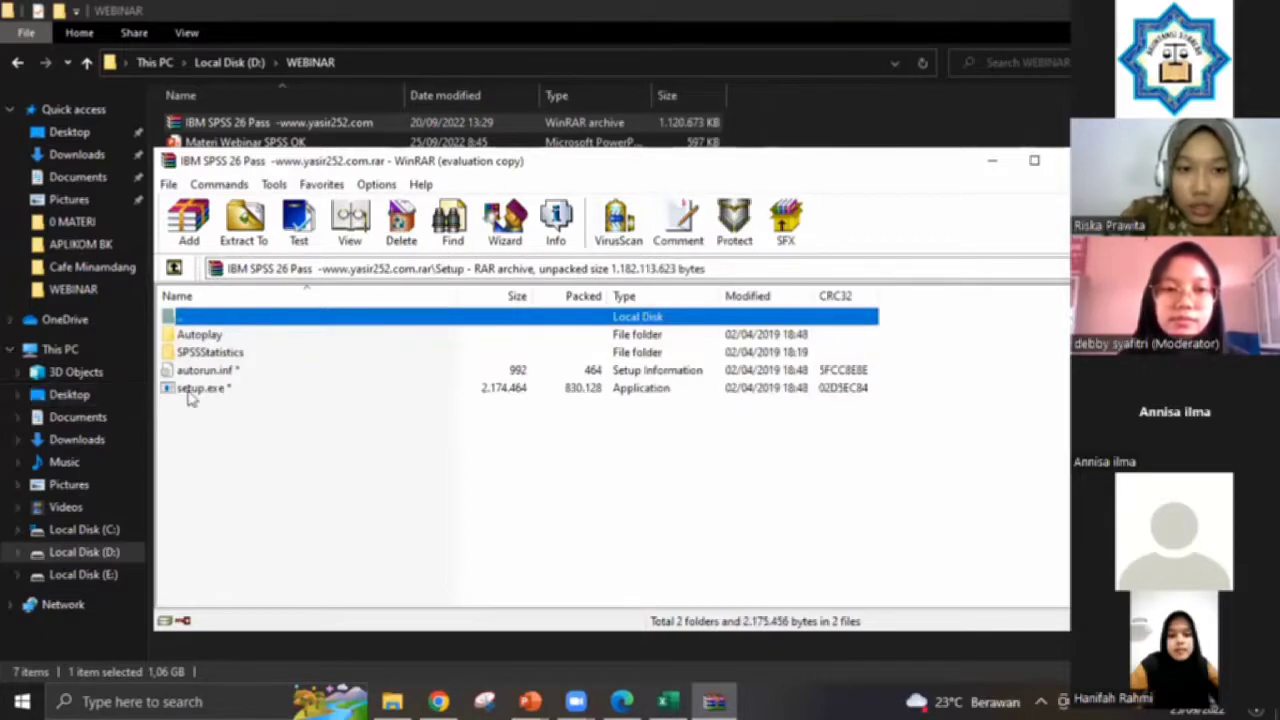
double_click(188, 394)
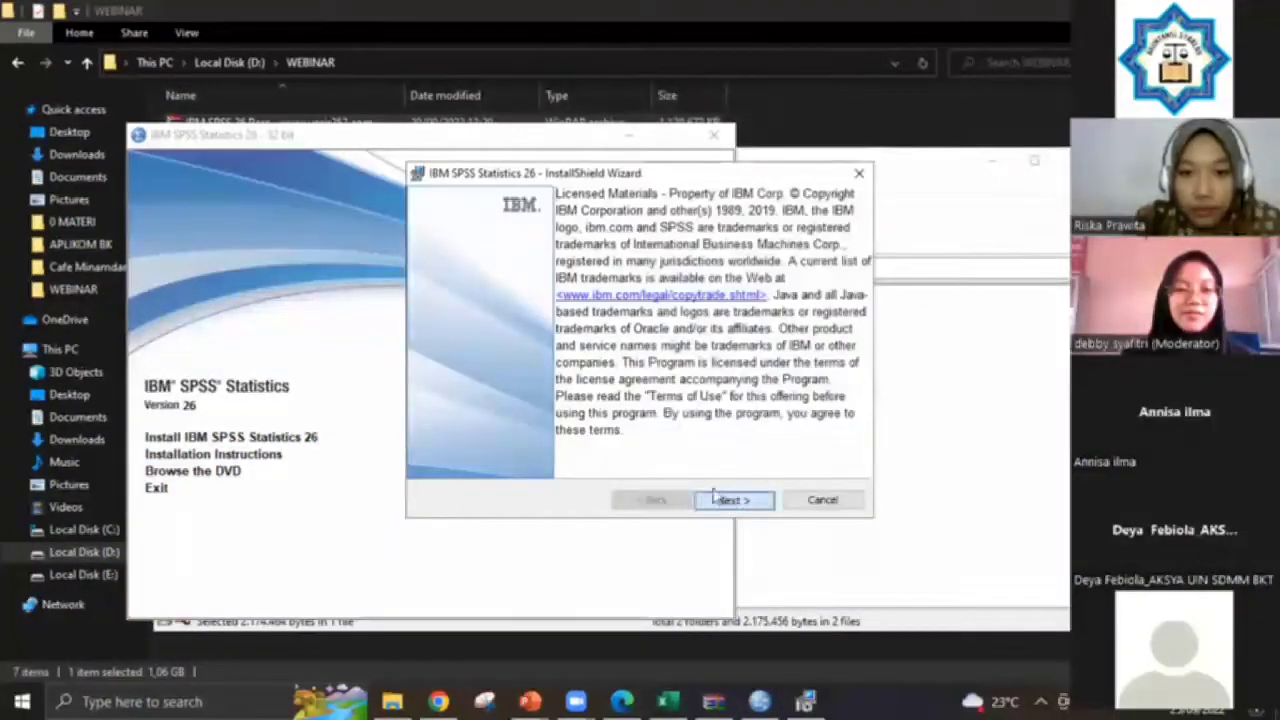
left_click(728, 499)
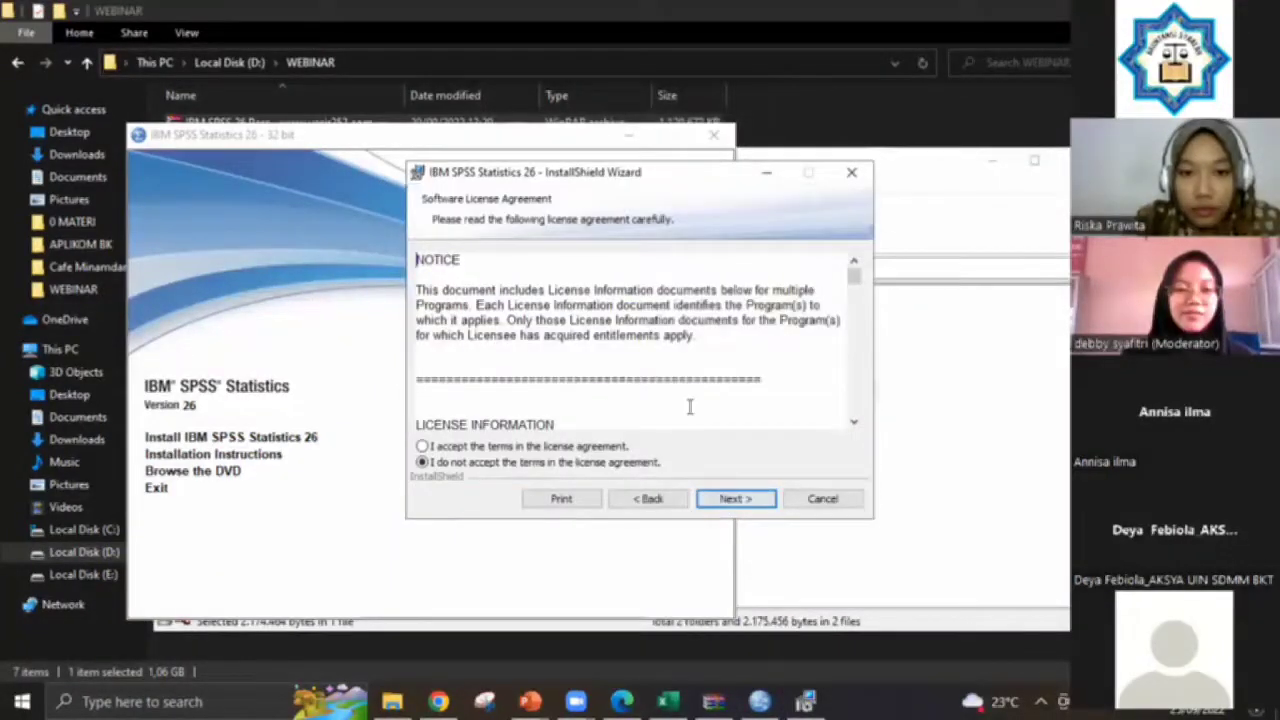
left_click(455, 448)
left_click(730, 498)
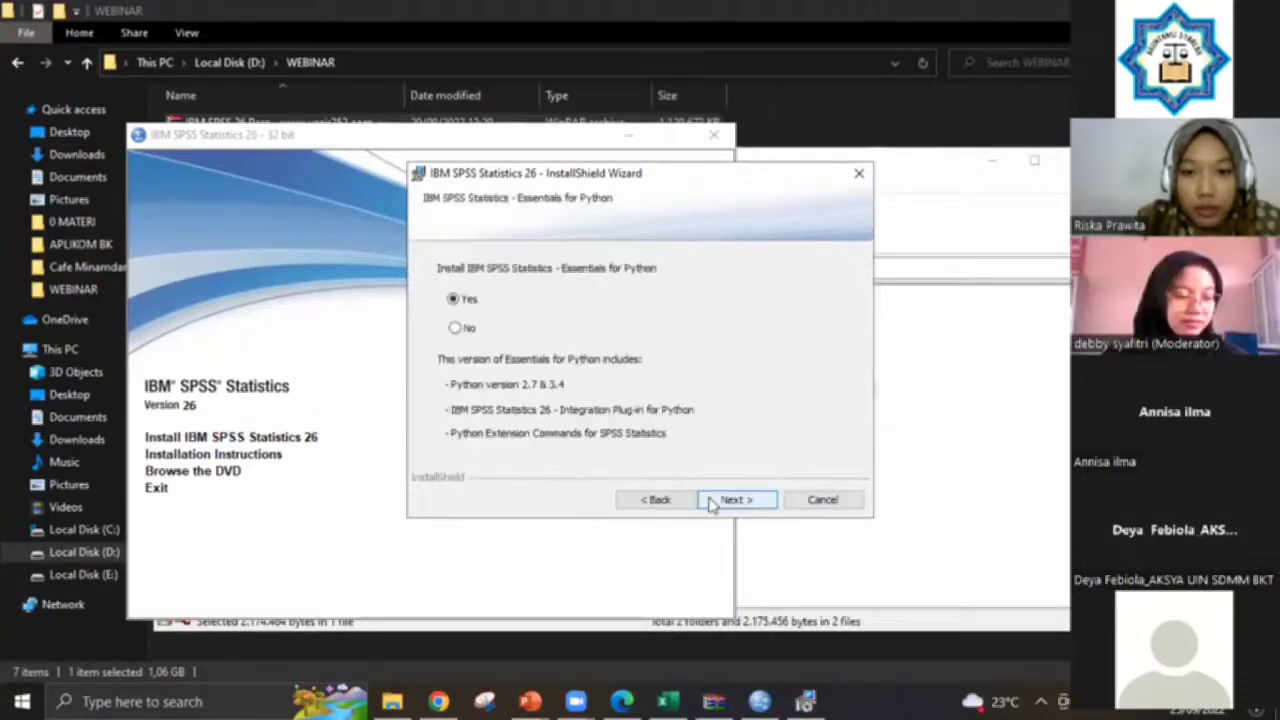
Include Essentials for Python in the installation and accept both the Python license and the Essentials for Python license.
left_click(760, 501)
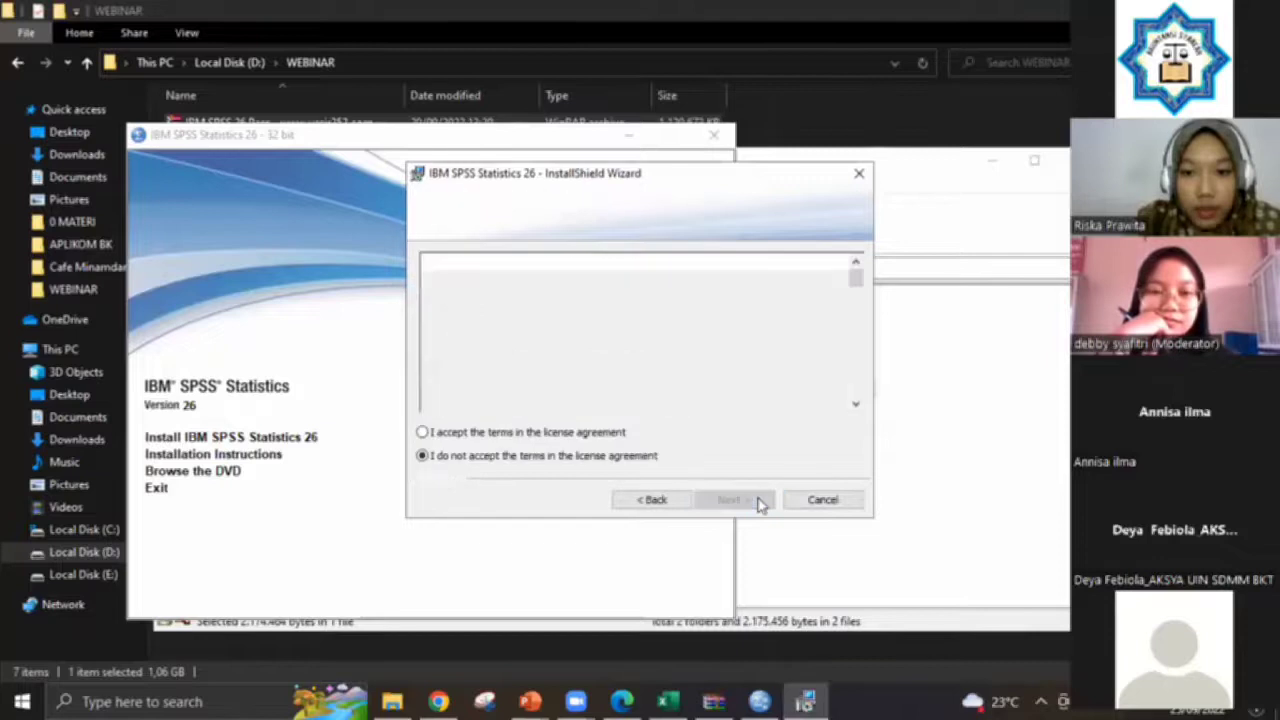
left_click(446, 436)
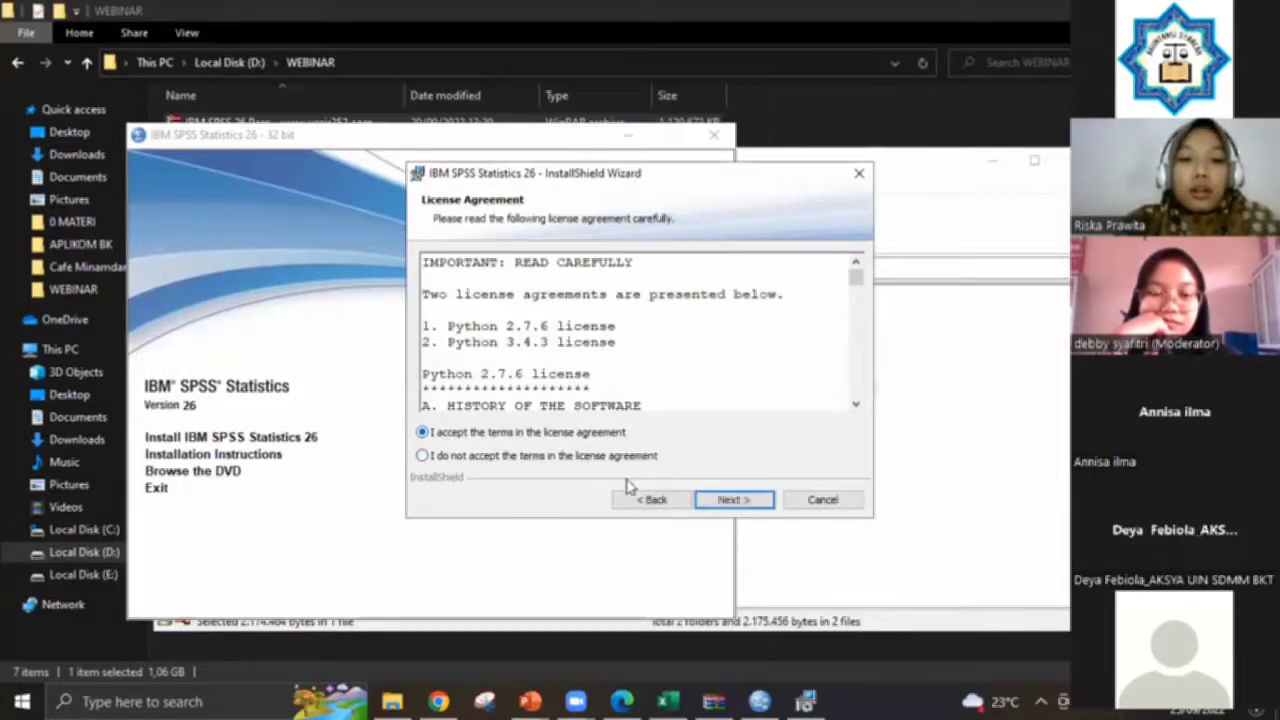
left_click(717, 507)
left_click(445, 444)
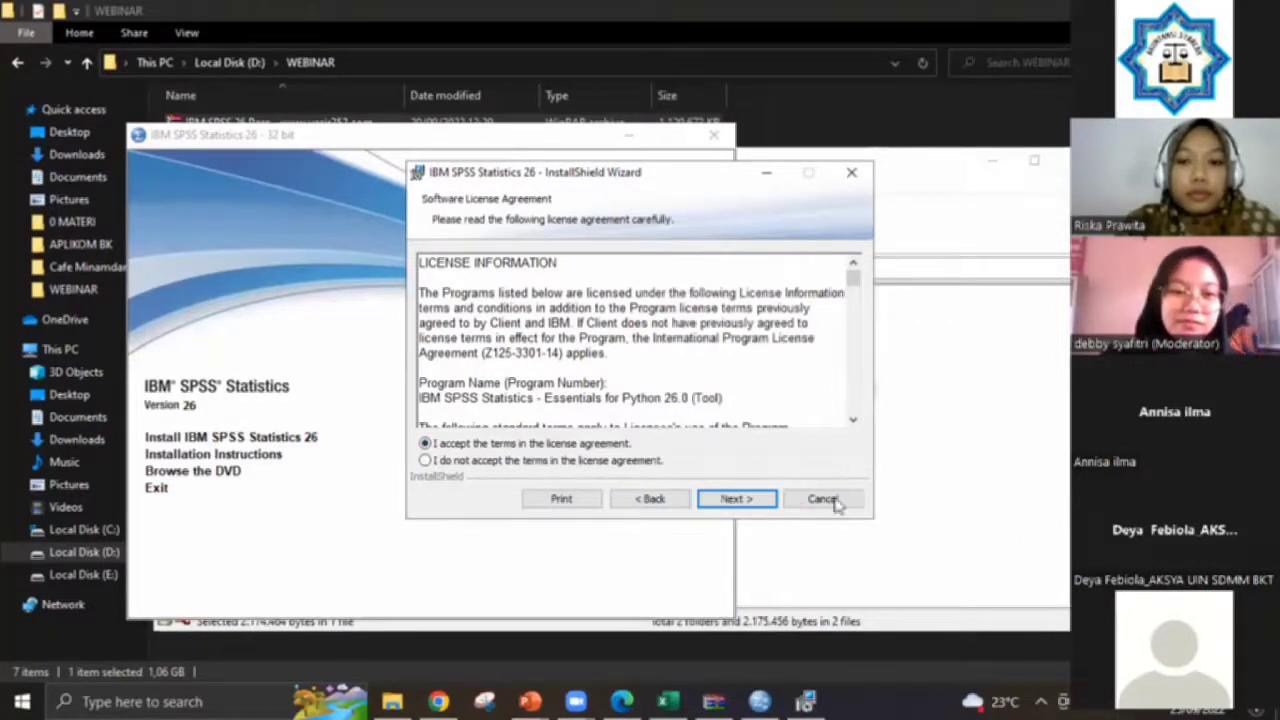
left_click(735, 499)
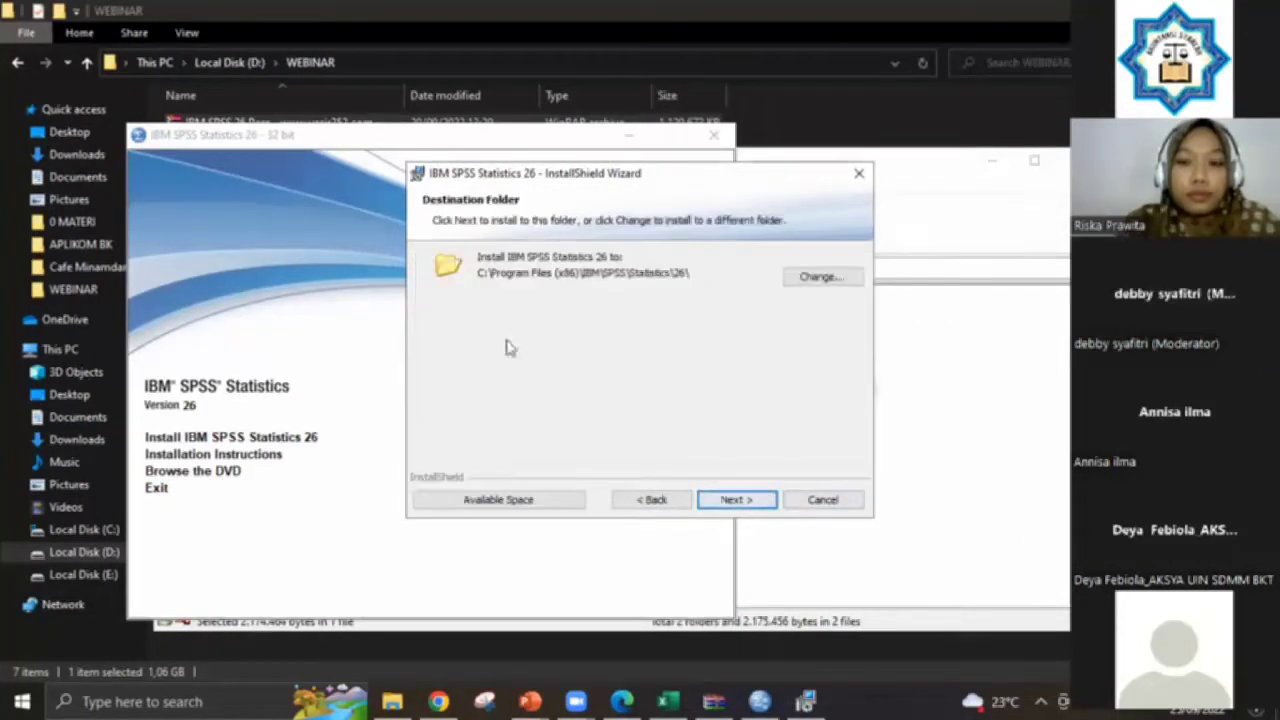
Keep the default destination C:\Program Files (x86)\IBM\SPSS\Statistics\26\ and start the installation.
left_click(730, 500)
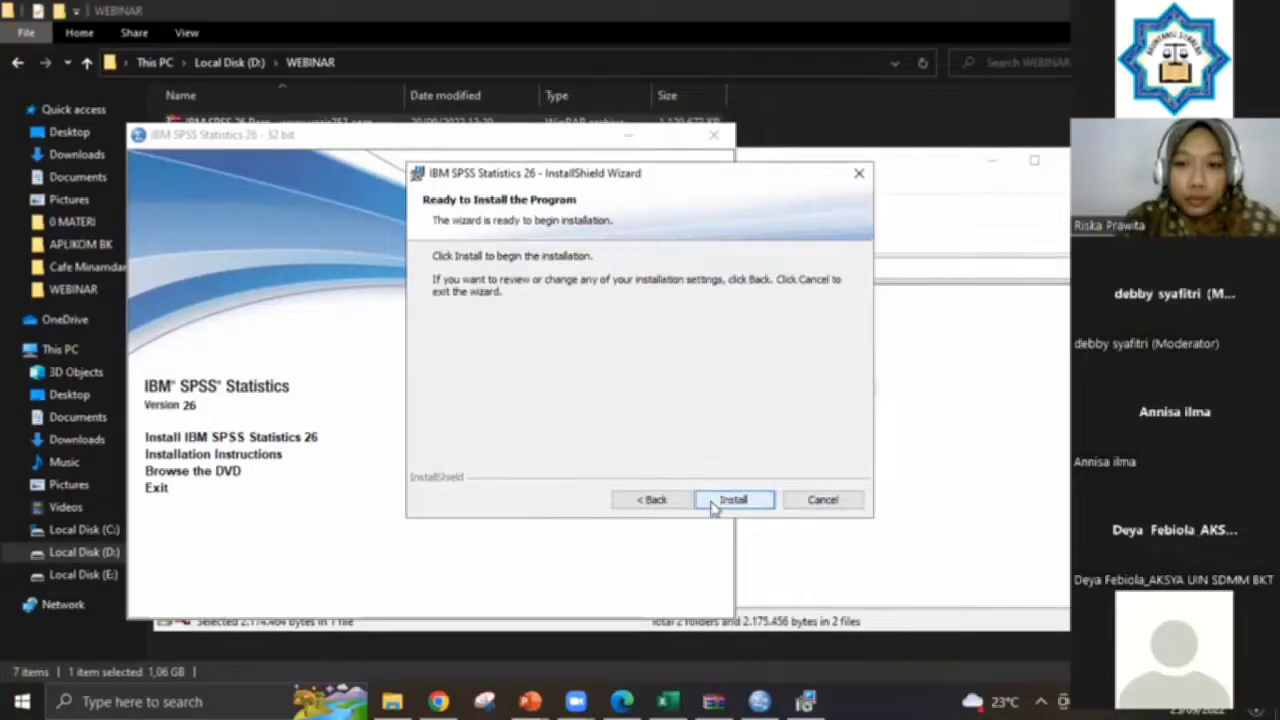
left_click(756, 507)
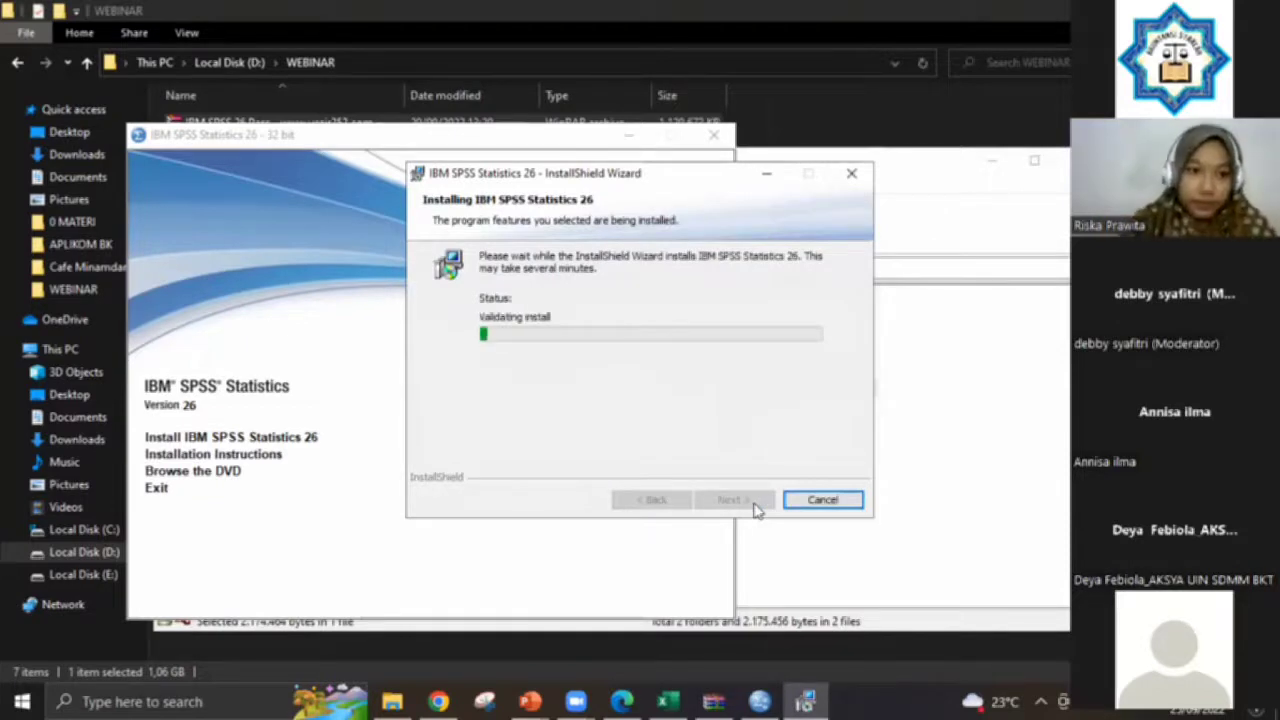
Clear the file window, slideshow, workbook and PDF from behind the installer, and move the wizard over the SPSS launcher window.
left_click(983, 40)
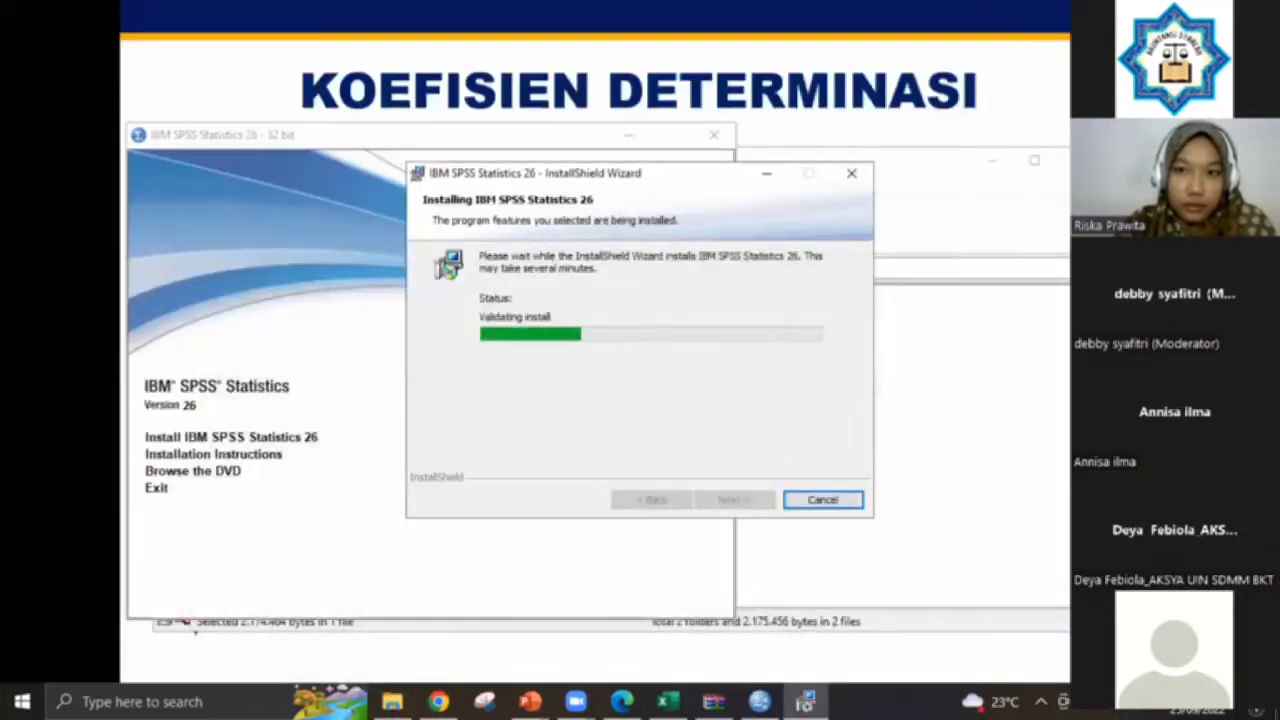
key("alt+Tab")
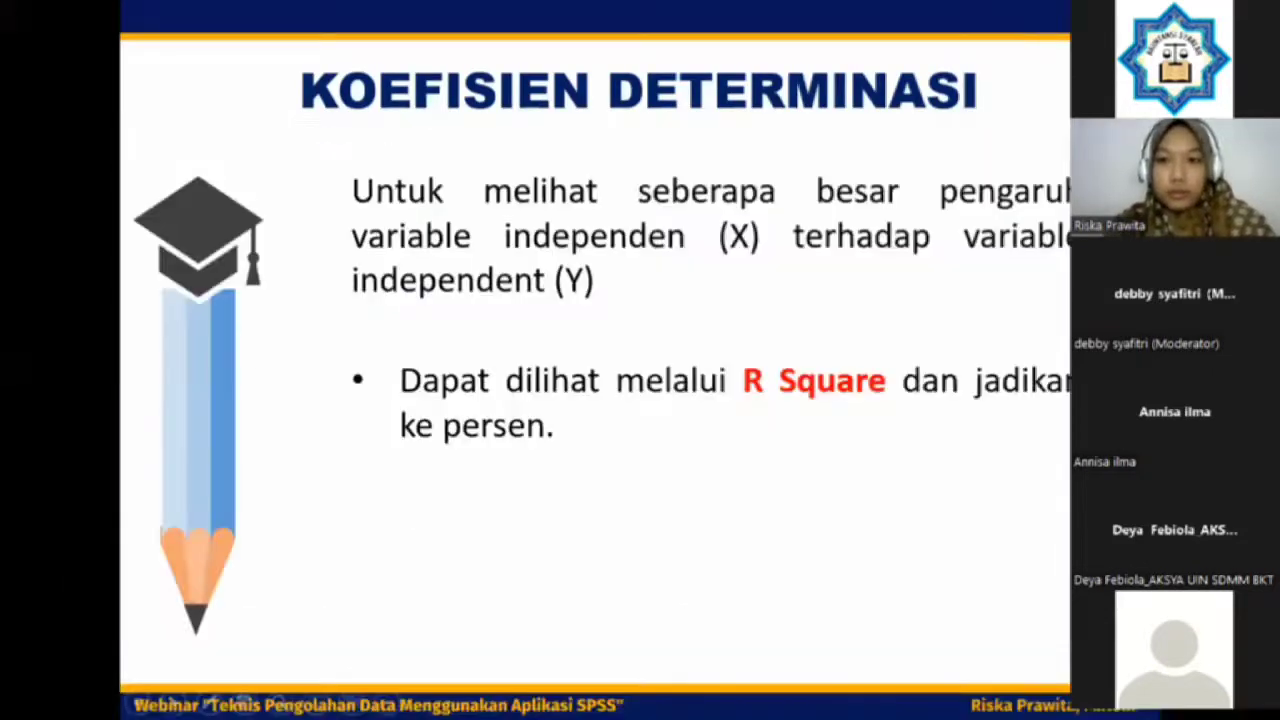
key("Escape")
key("alt+Tab")
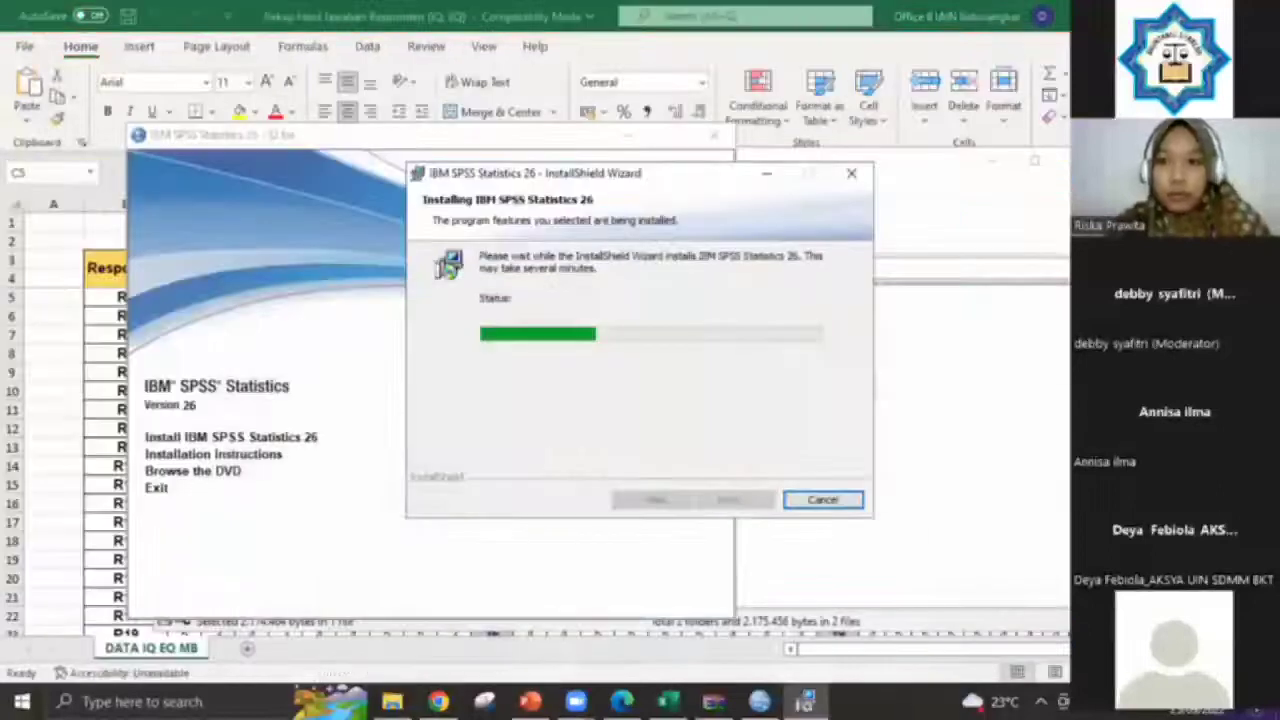
key("alt+Tab")
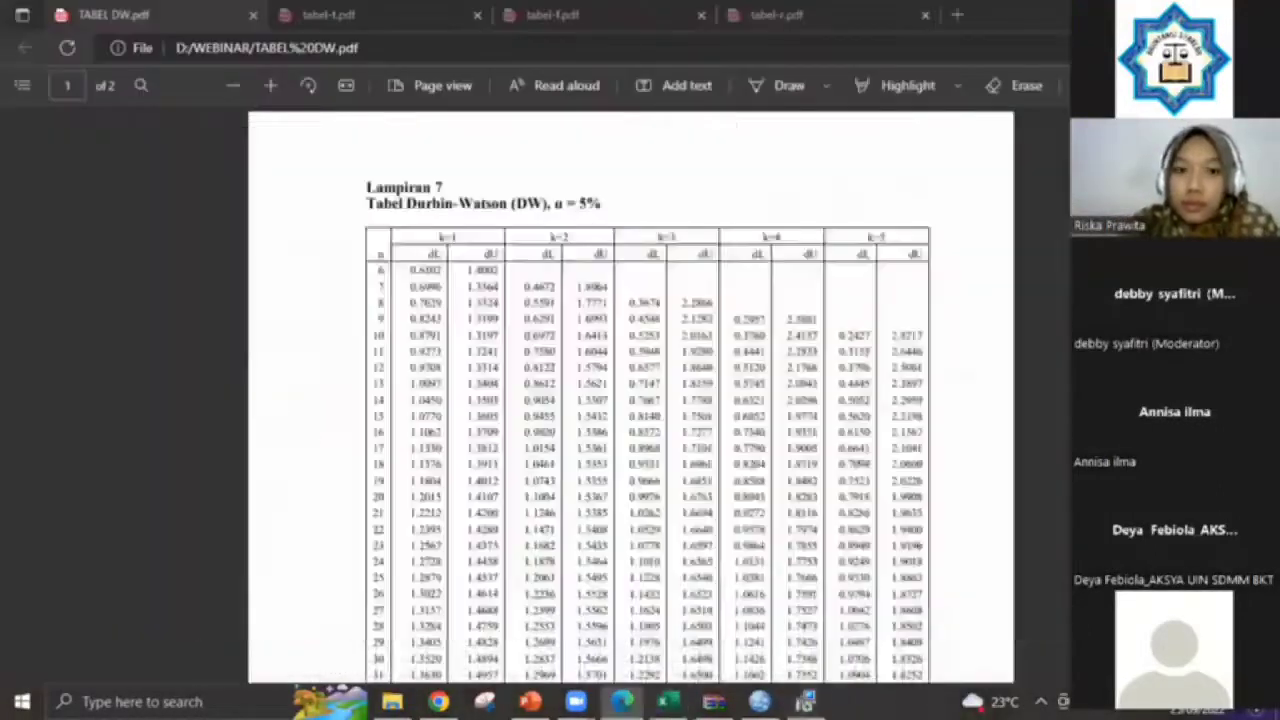
key("alt+Tab")
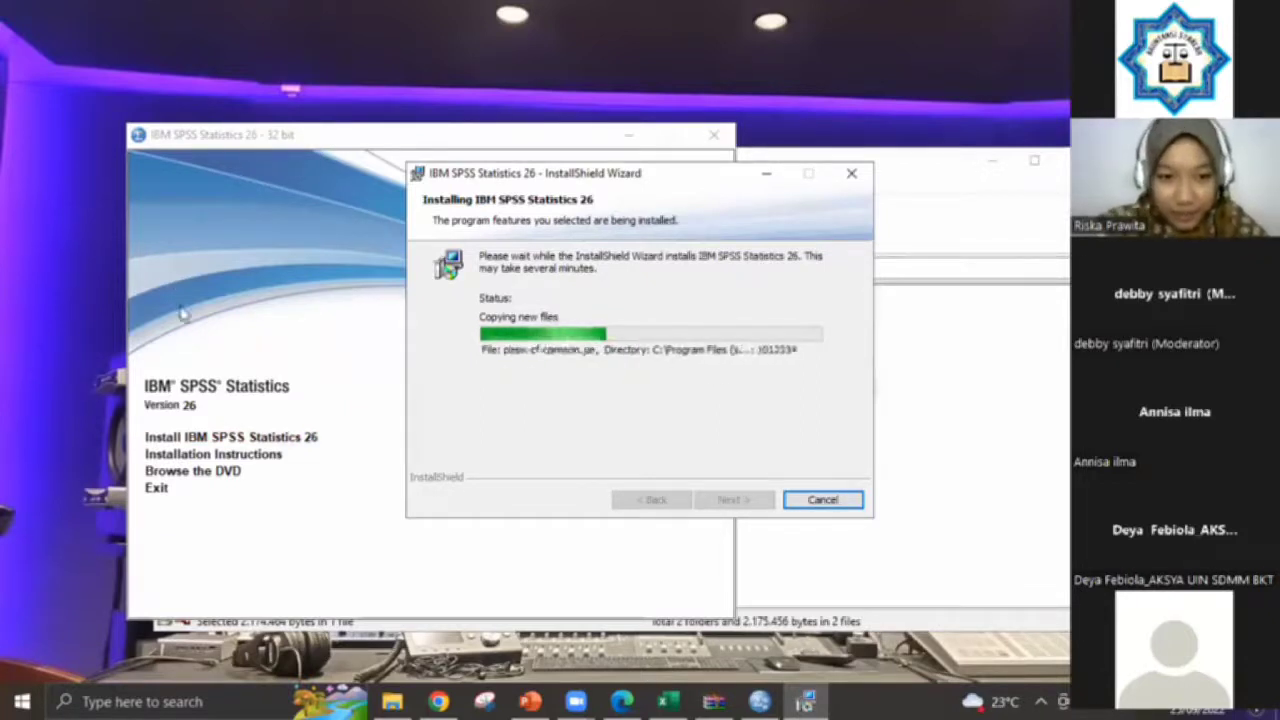
left_click_drag(515, 177, 353, 137)
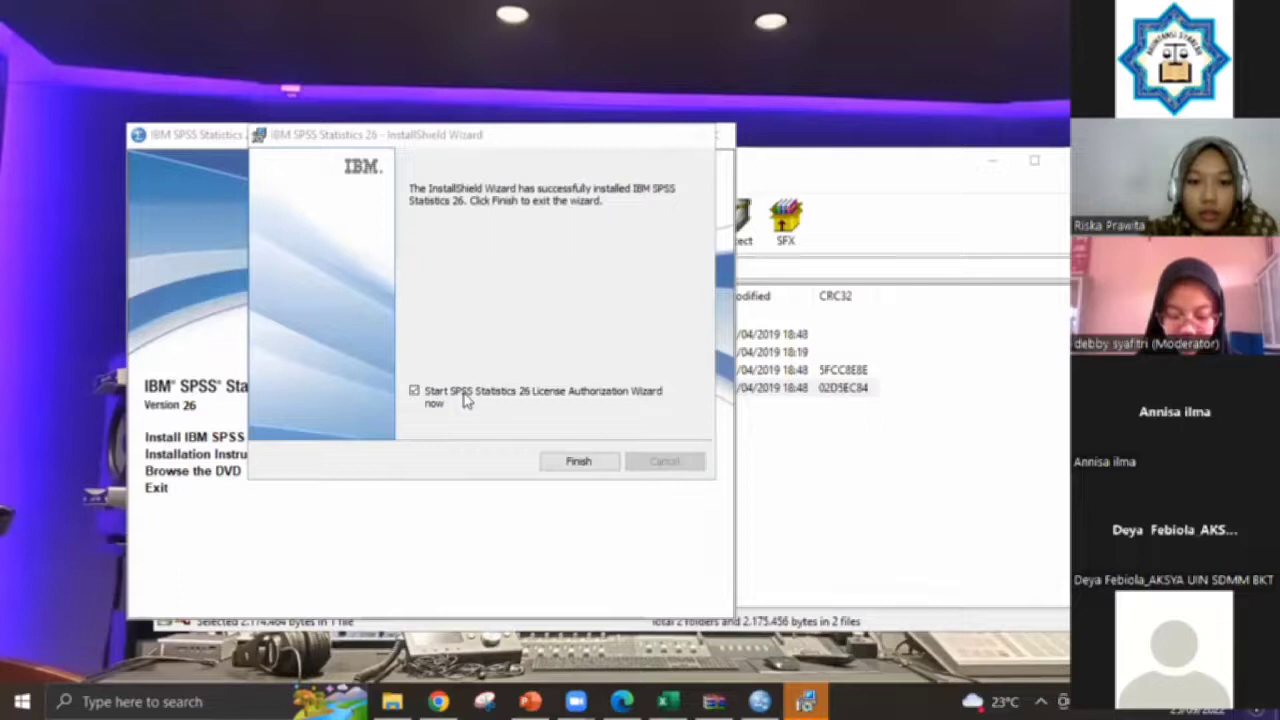
Finish the installation wizard without starting the License Authorization Wizard, and minimize the SPSS launcher window.
left_click(414, 391)
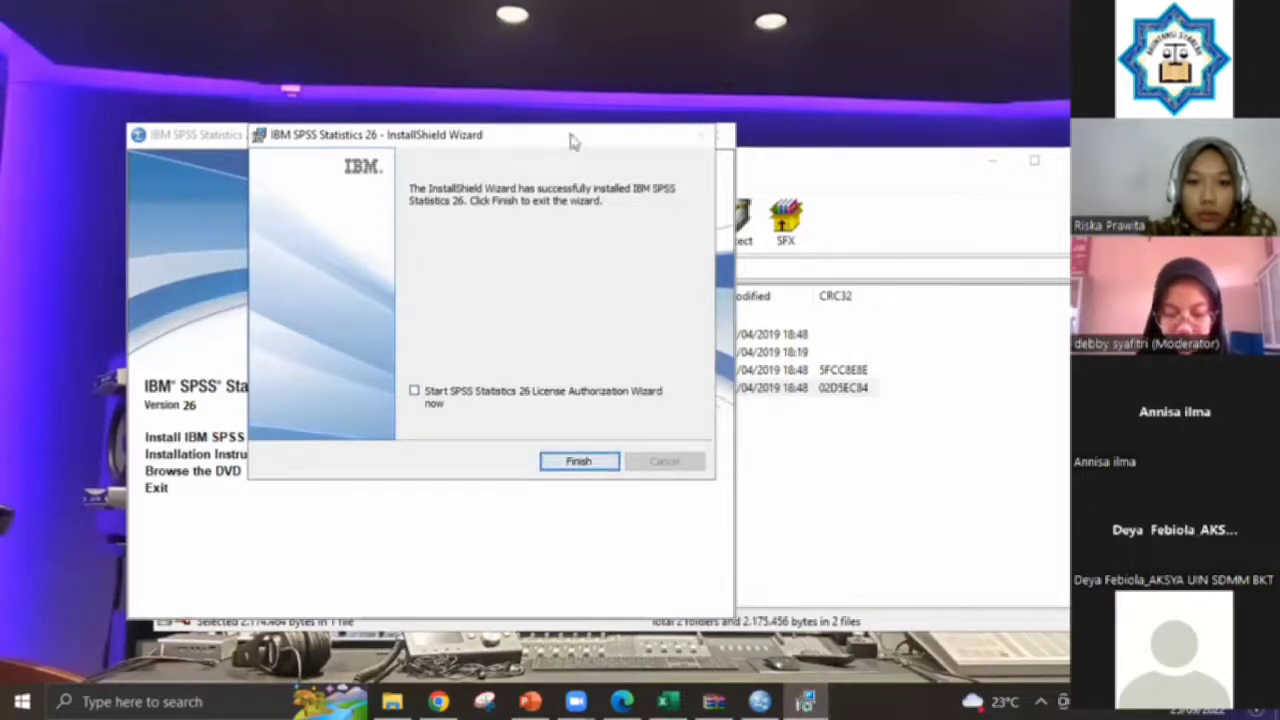
left_click(577, 465)
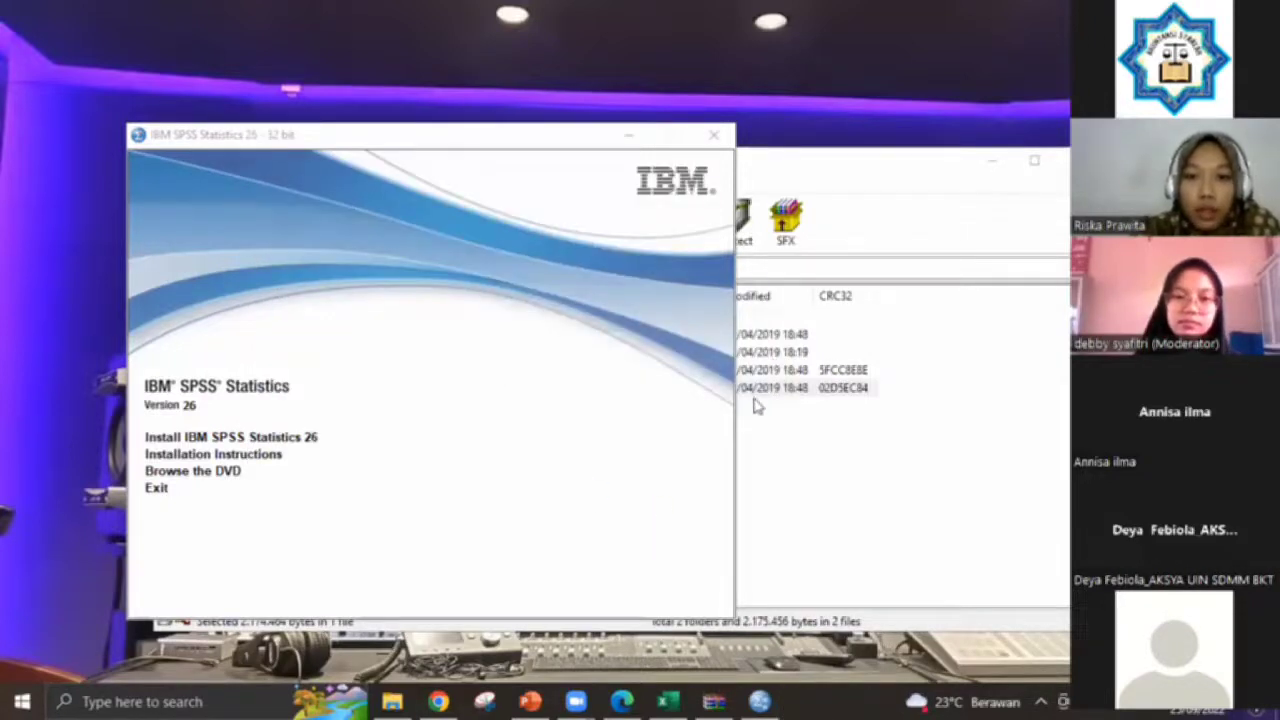
left_click(627, 137)
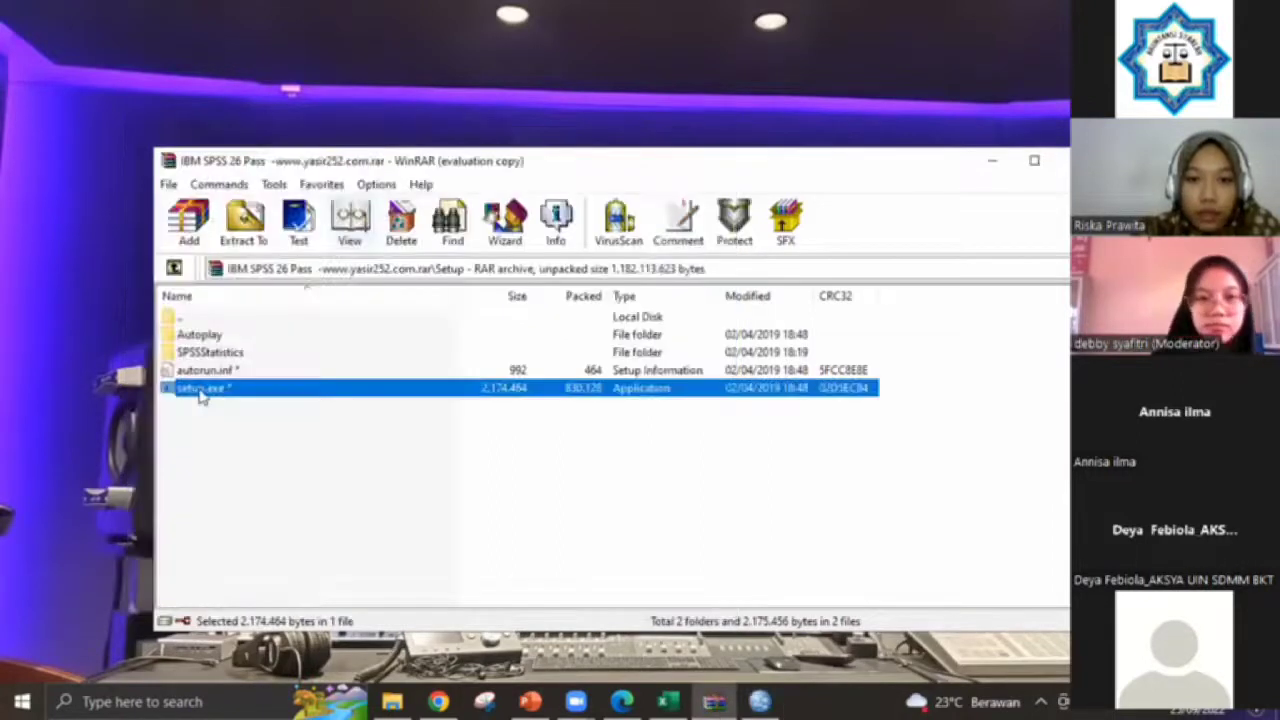
Open Crack.rar from the archive's root level and select the lservrc file in its Crack folder.
left_click(173, 268)
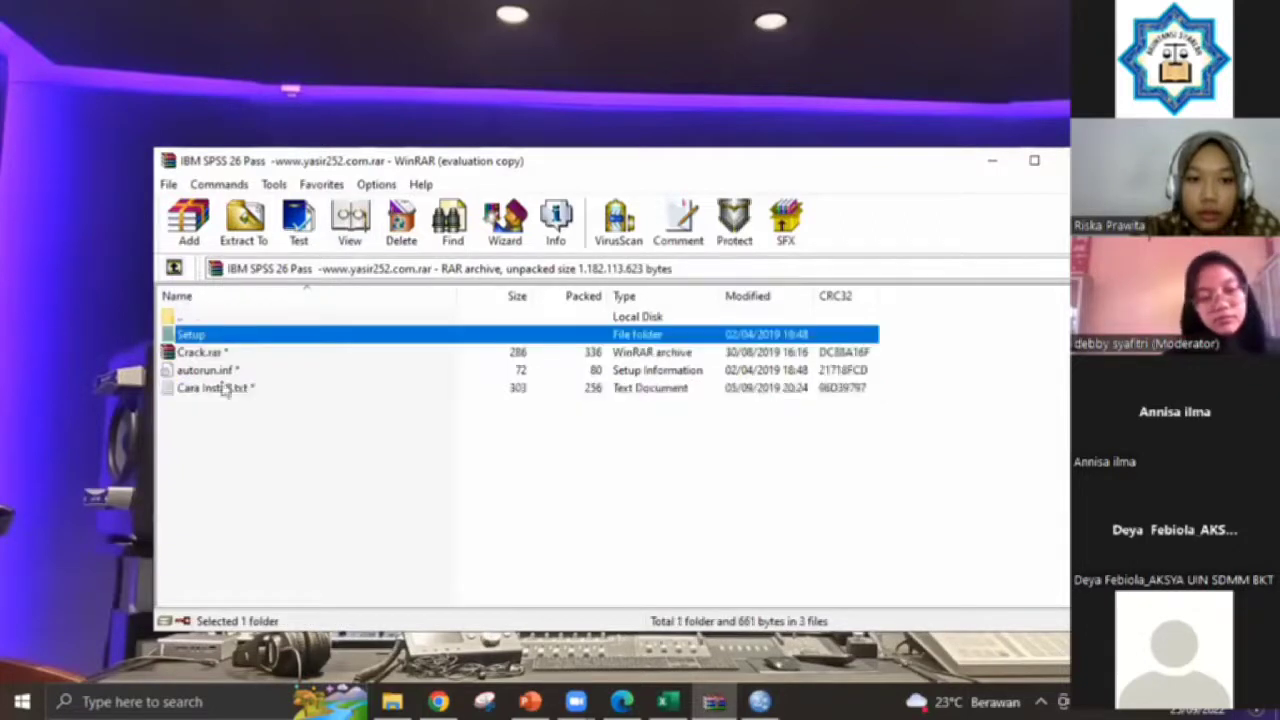
double_click(203, 358)
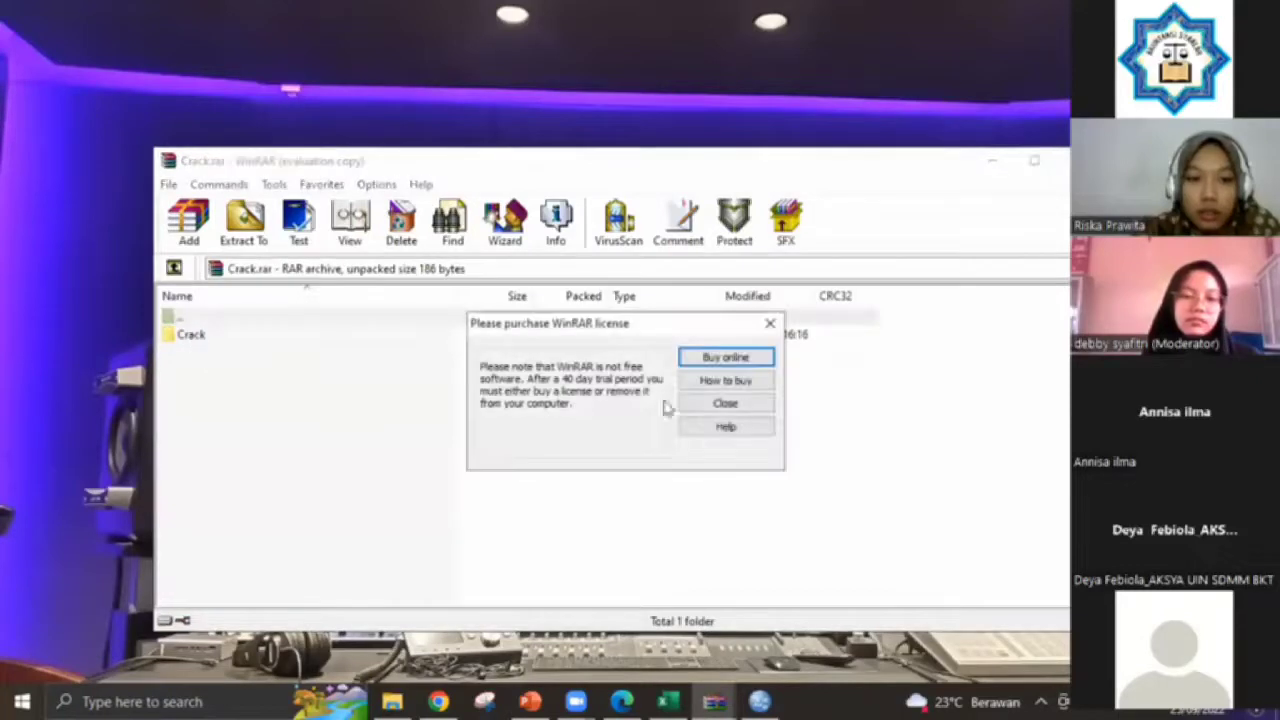
left_click(766, 405)
double_click(167, 336)
left_click(195, 340)
right_click(192, 340)
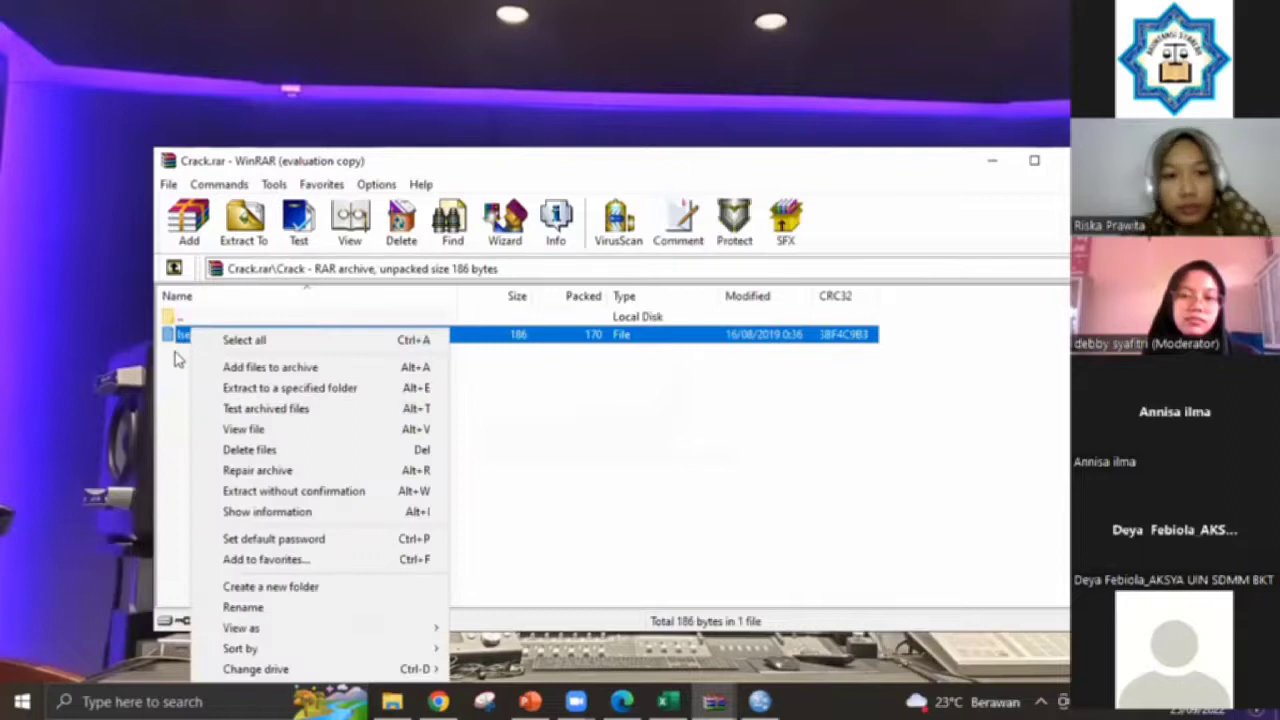
left_click(180, 337)
left_click(186, 337)
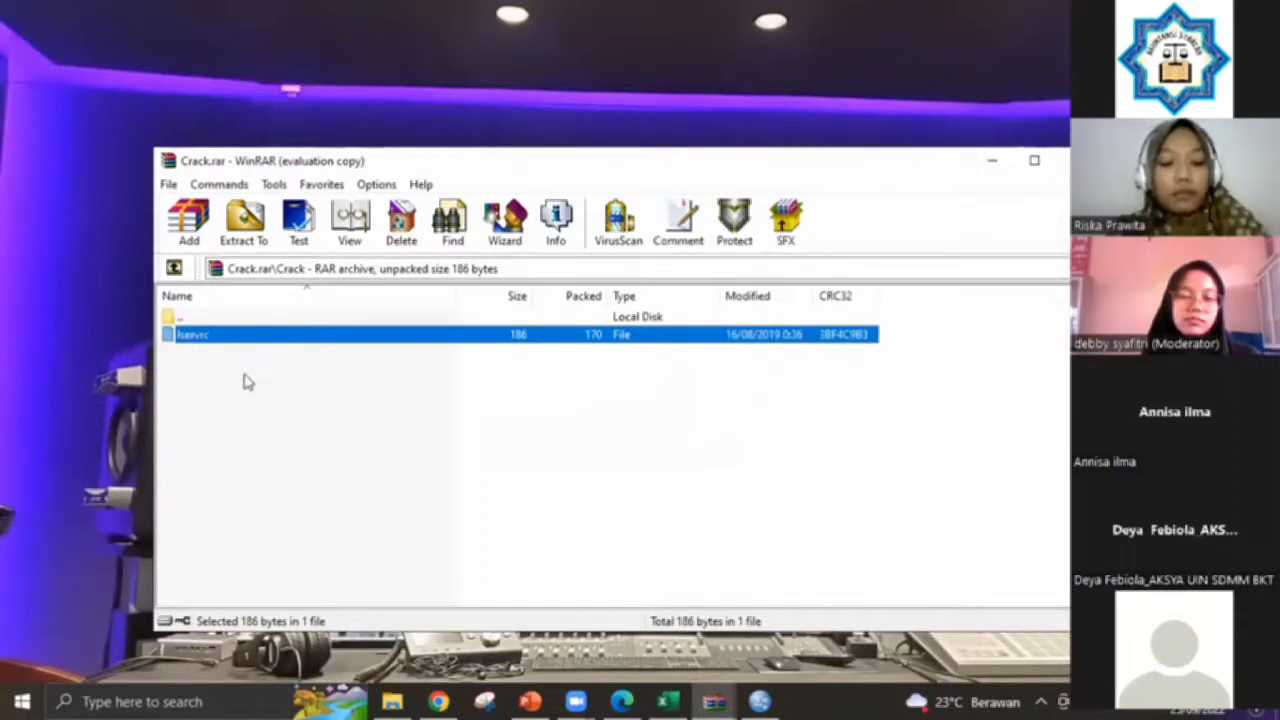
Browse upward from Crack.rar through the Temp folder to AppData\Local, put that window away and return to the WEBINAR folder.
left_click(174, 268)
left_click(174, 268)
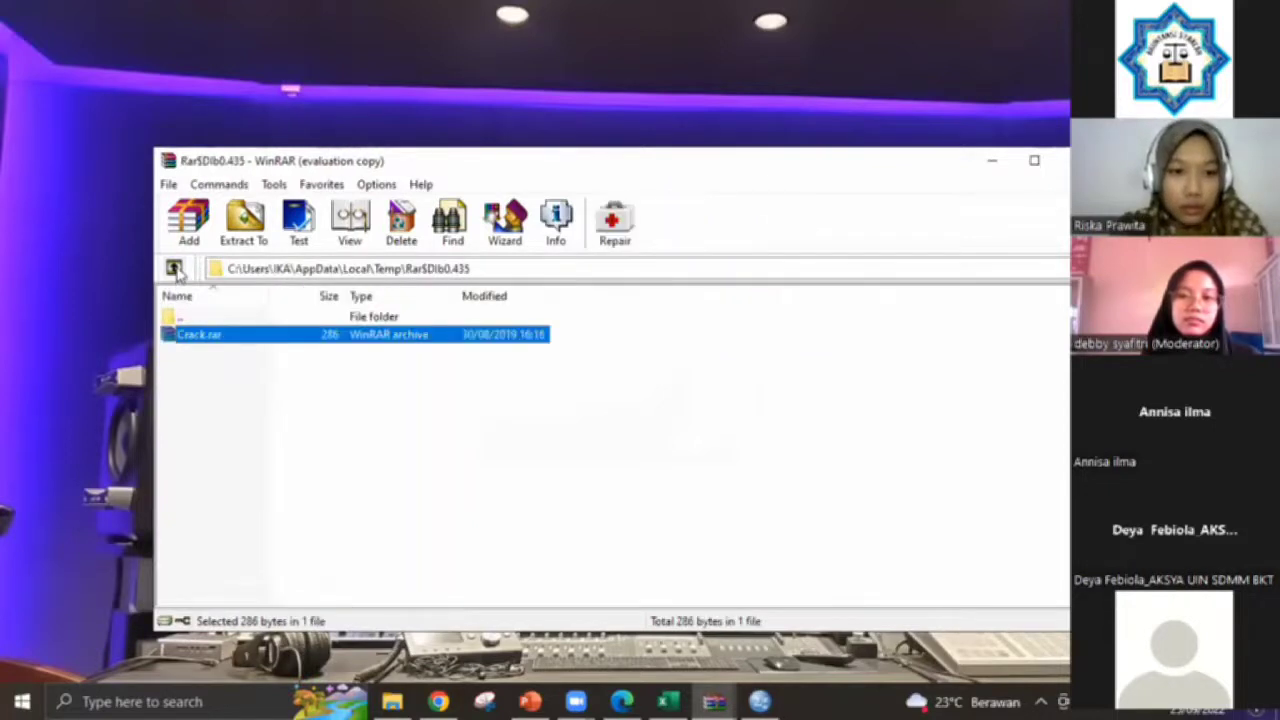
left_click(174, 268)
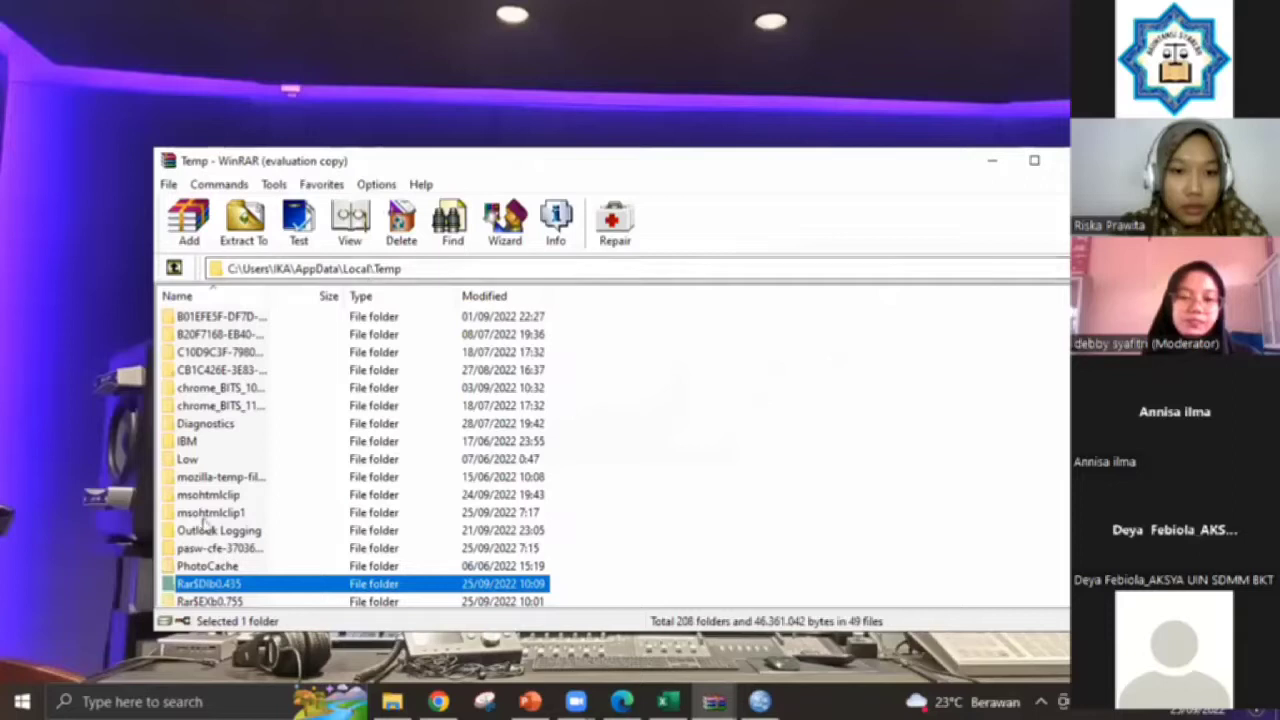
left_click(174, 268)
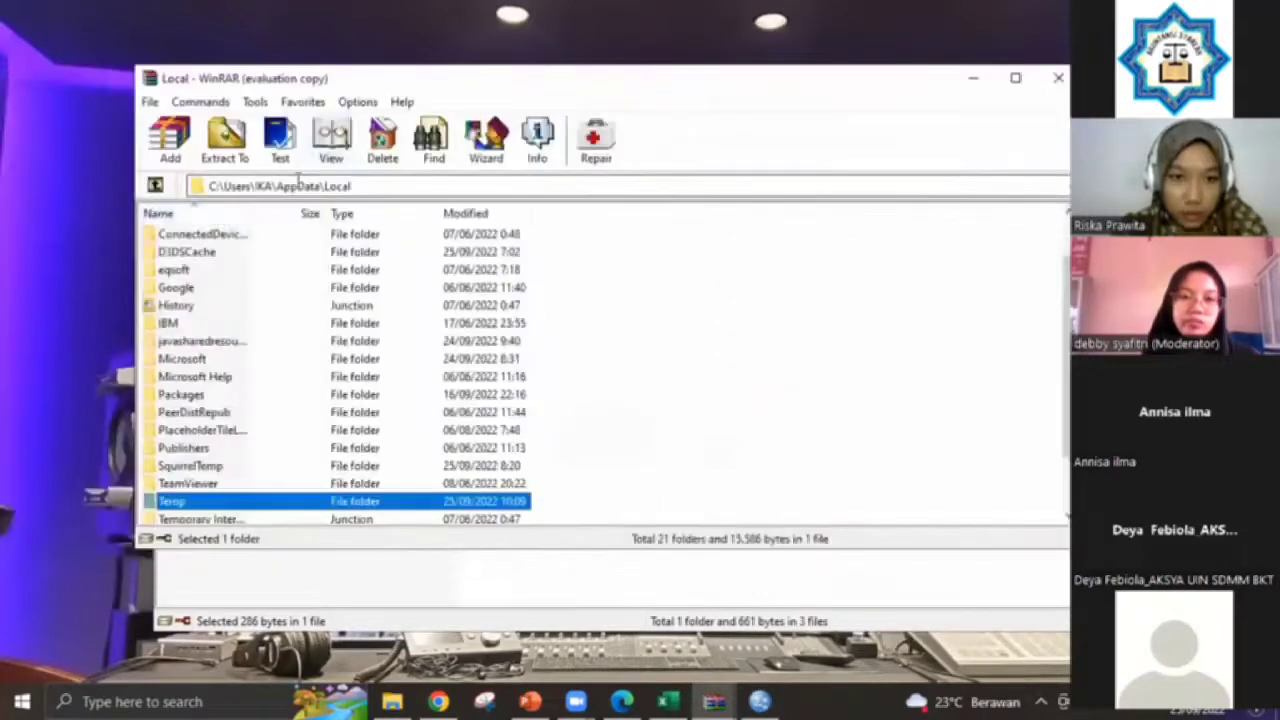
left_click(212, 190)
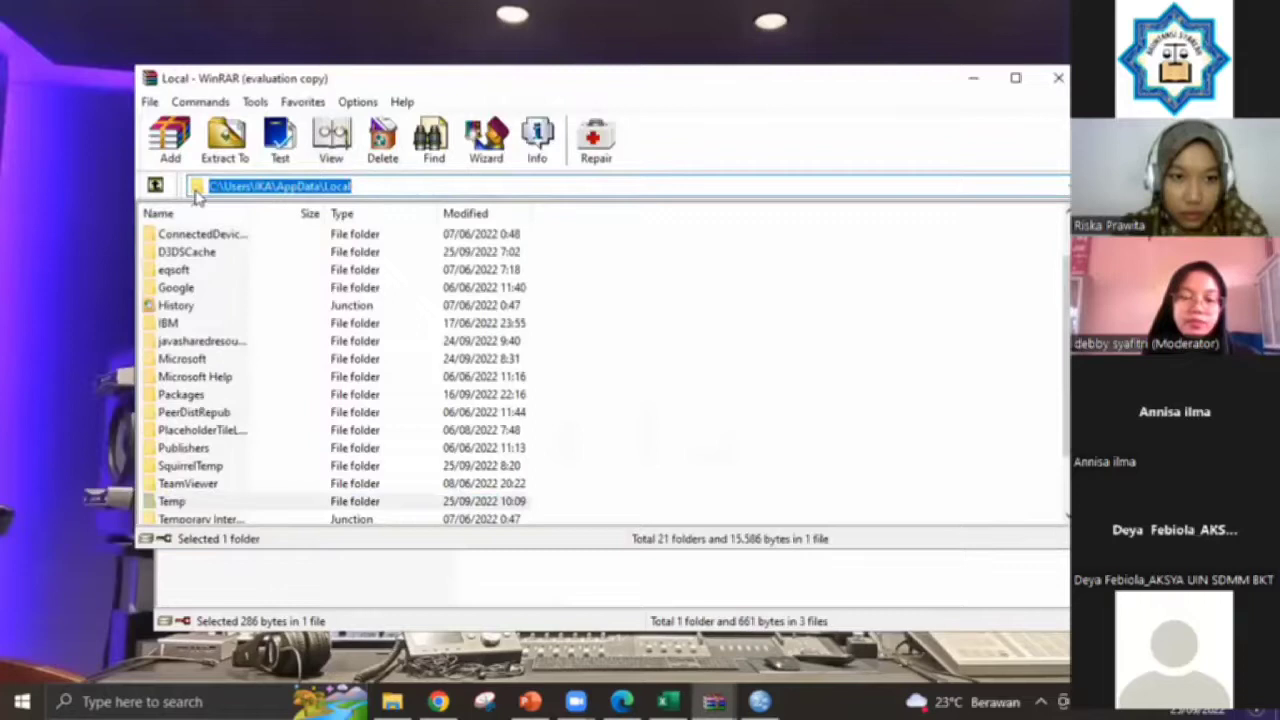
left_click_drag(486, 80, 143, 80)
left_click(786, 90)
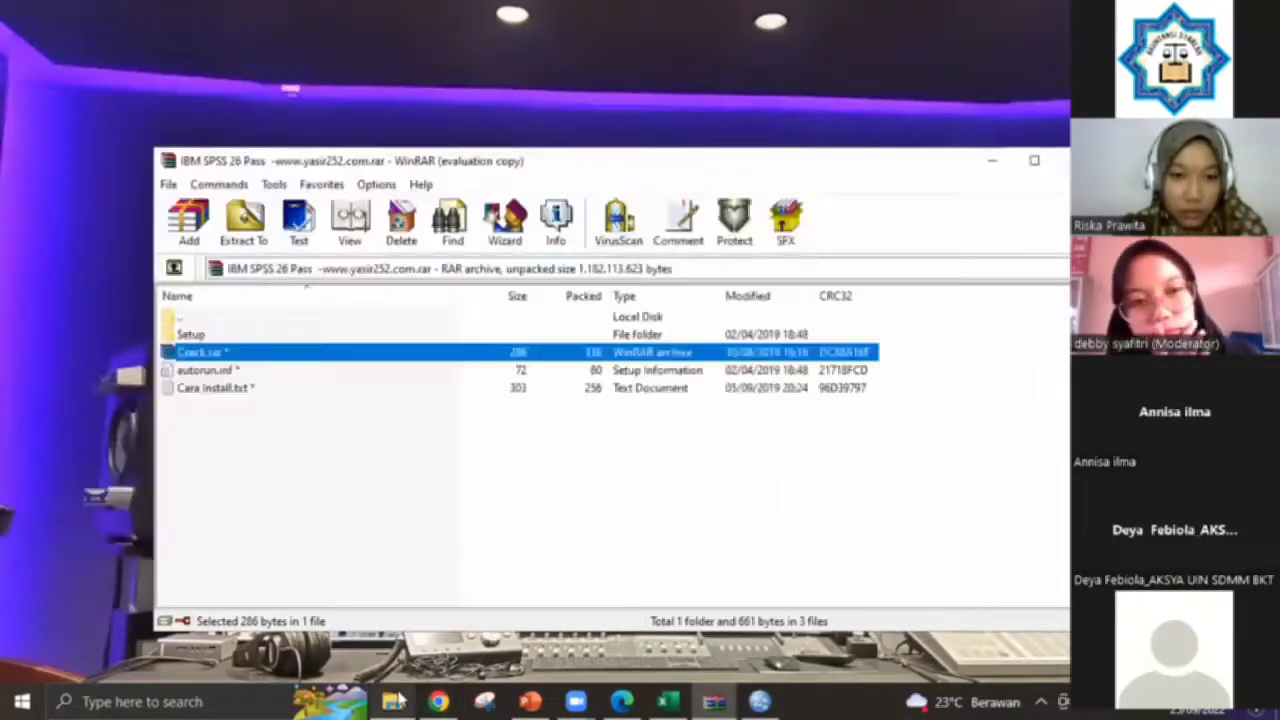
key("Escape")
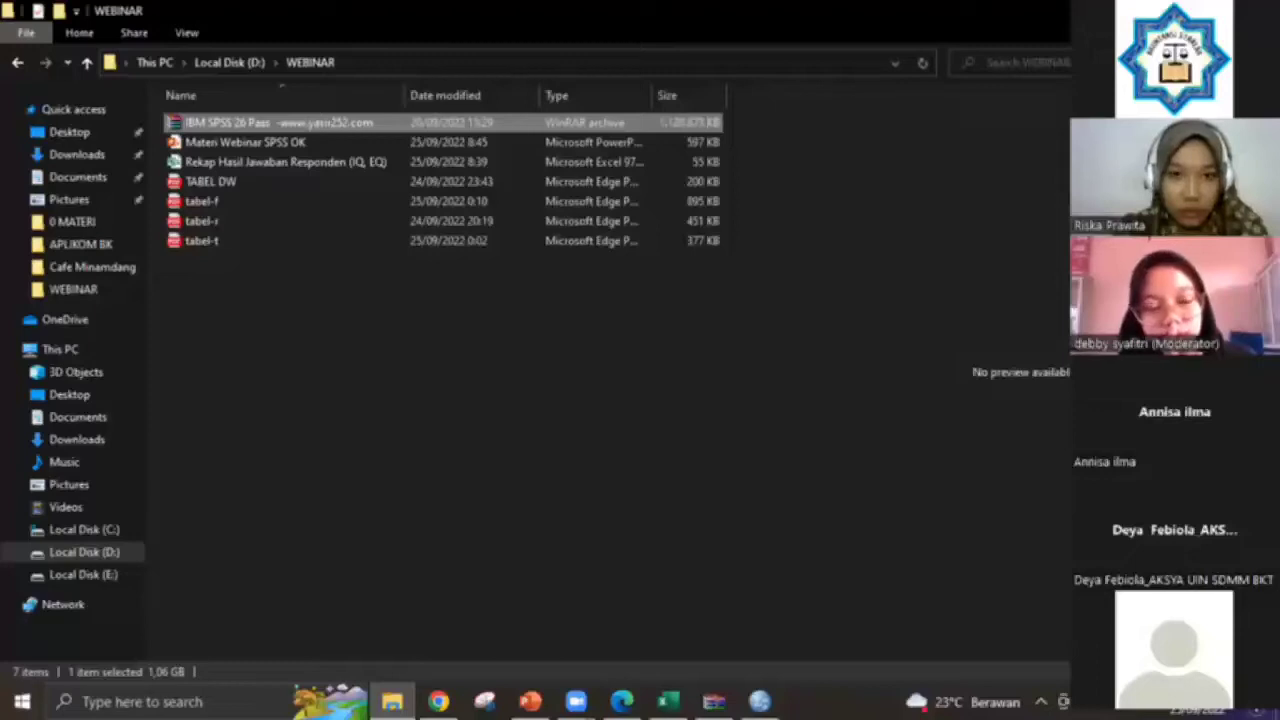
Reopen the IBM SPSS 26 archive and read the installation instructions in Cara Install.txt.
key("Return")
left_click(195, 388)
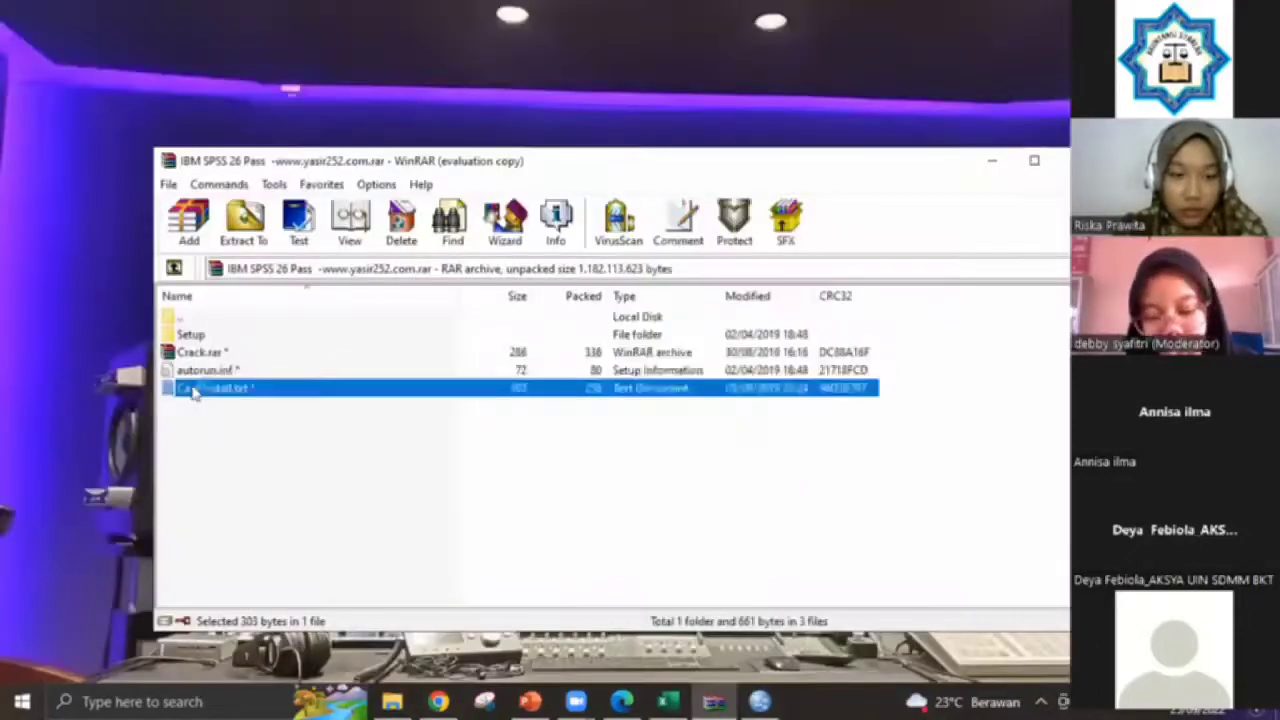
double_click(195, 388)
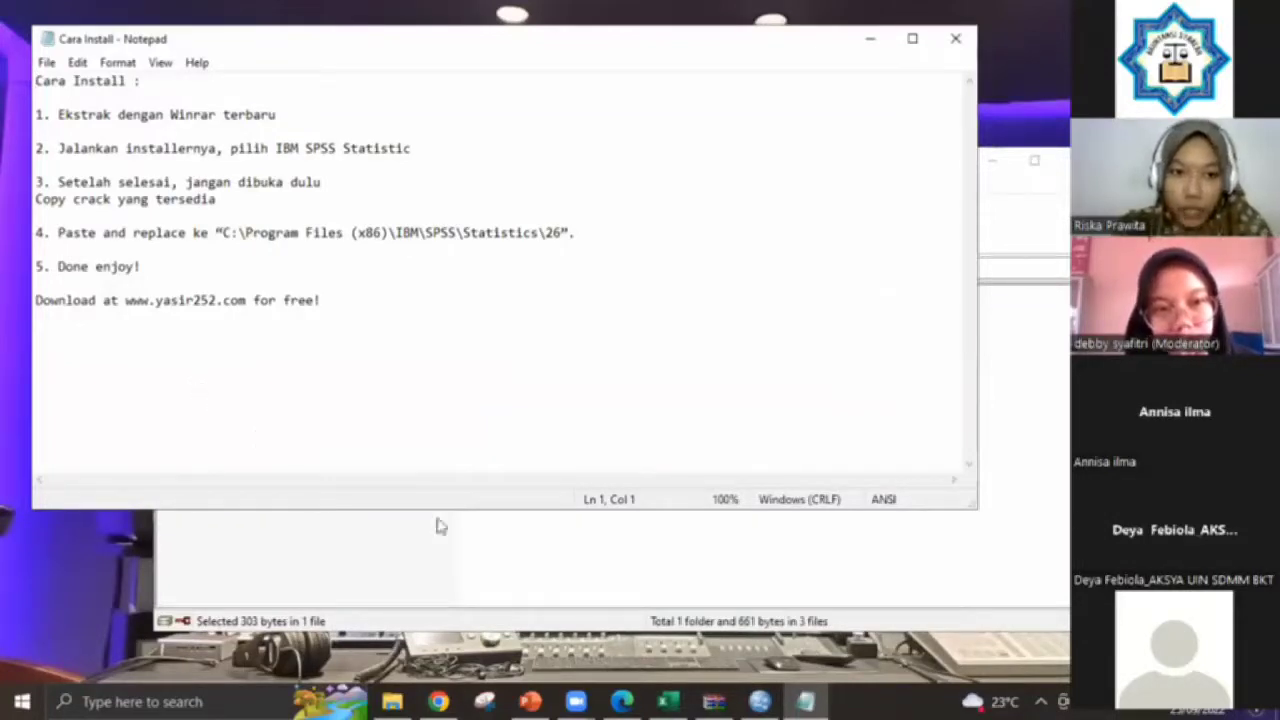
Browse in File Explorer to the installation folder C:\Program Files (x86)\IBM\SPSS\Statistics\26.
left_click(392, 701)
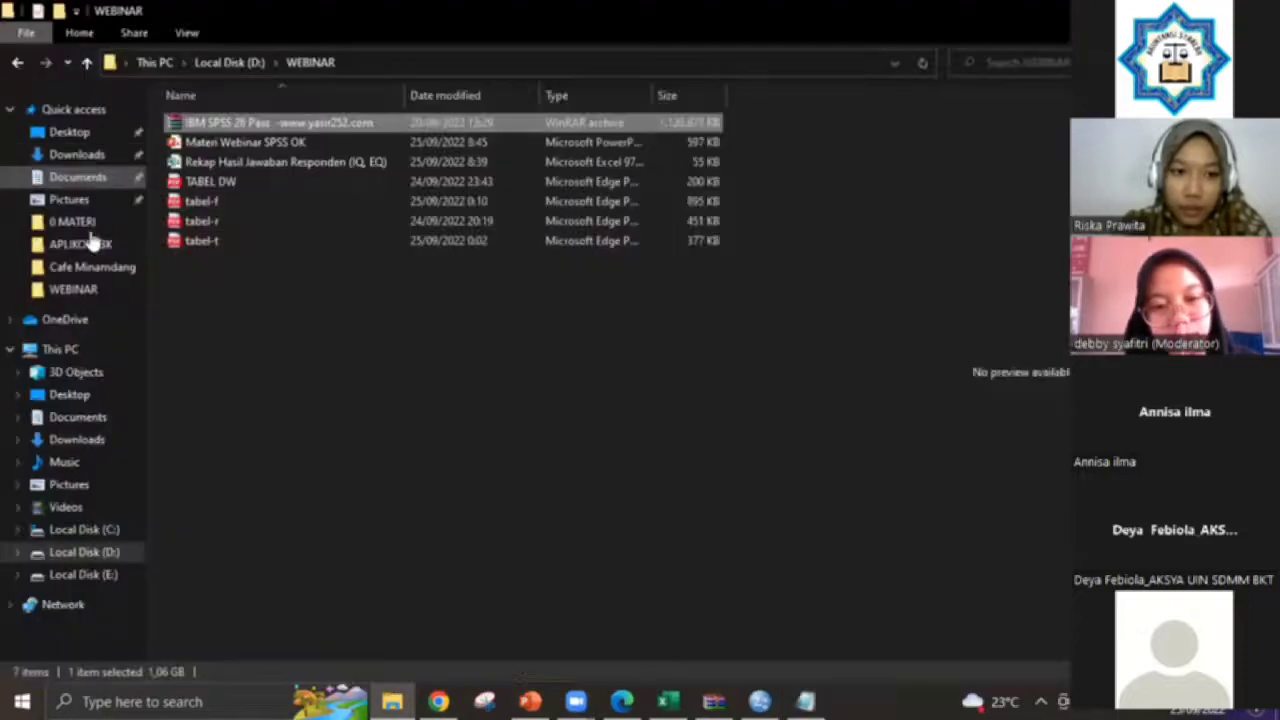
left_click(110, 535)
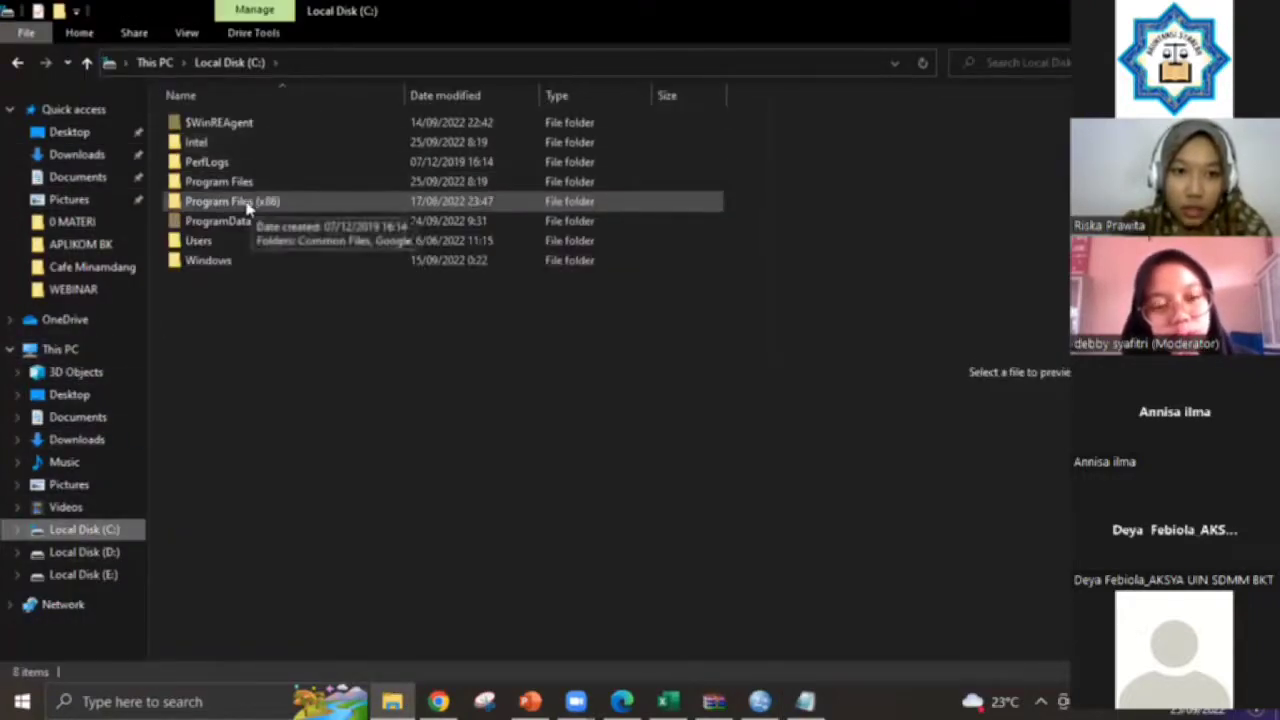
double_click(248, 203)
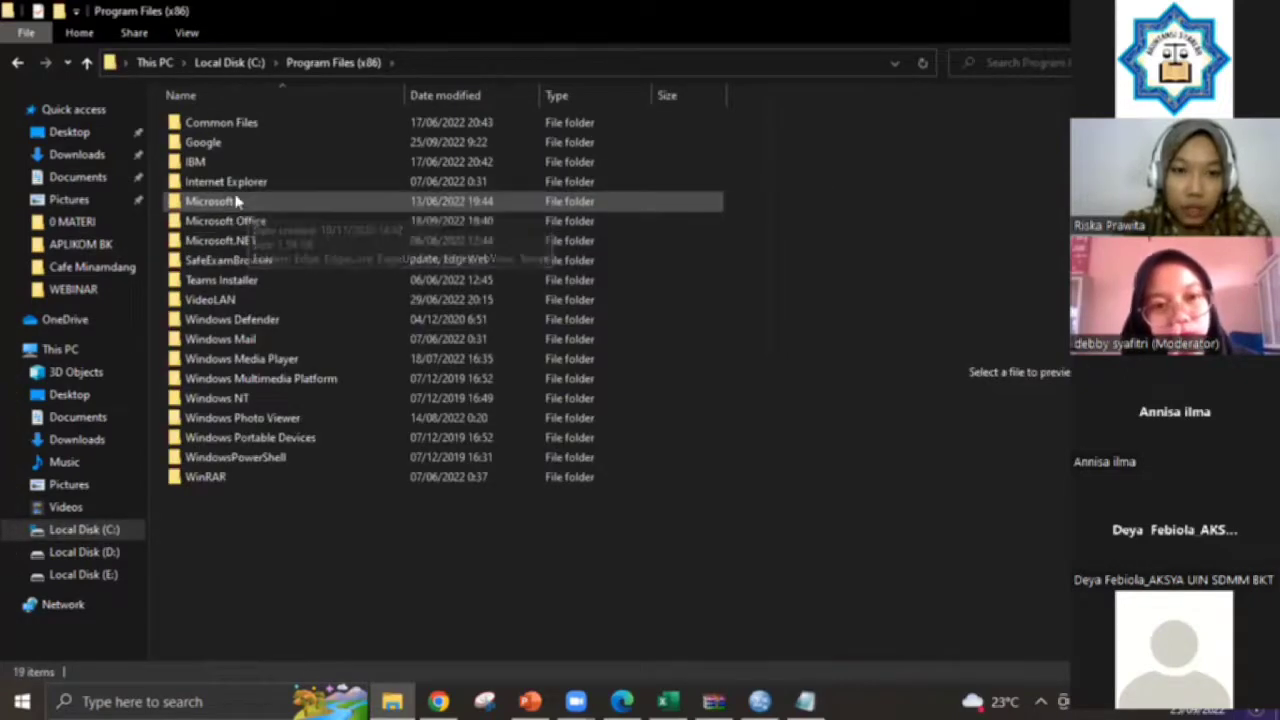
left_click(206, 167)
double_click(206, 166)
double_click(201, 125)
double_click(208, 123)
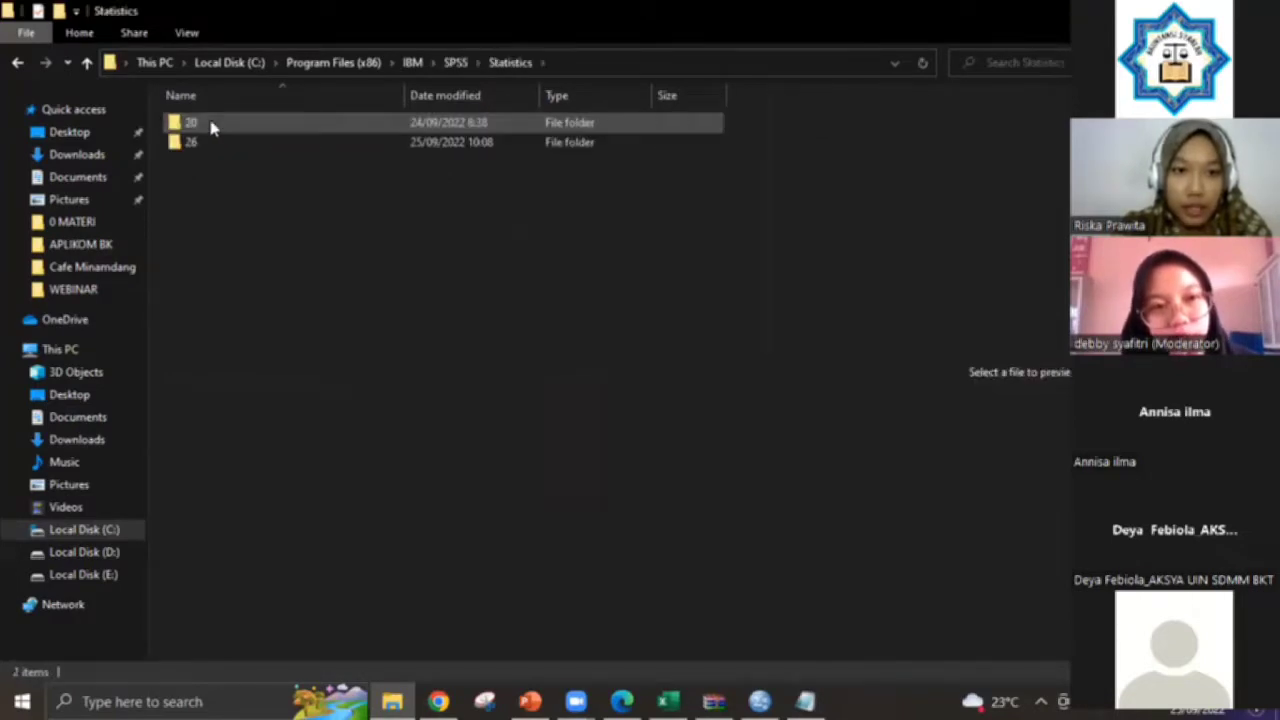
double_click(210, 146)
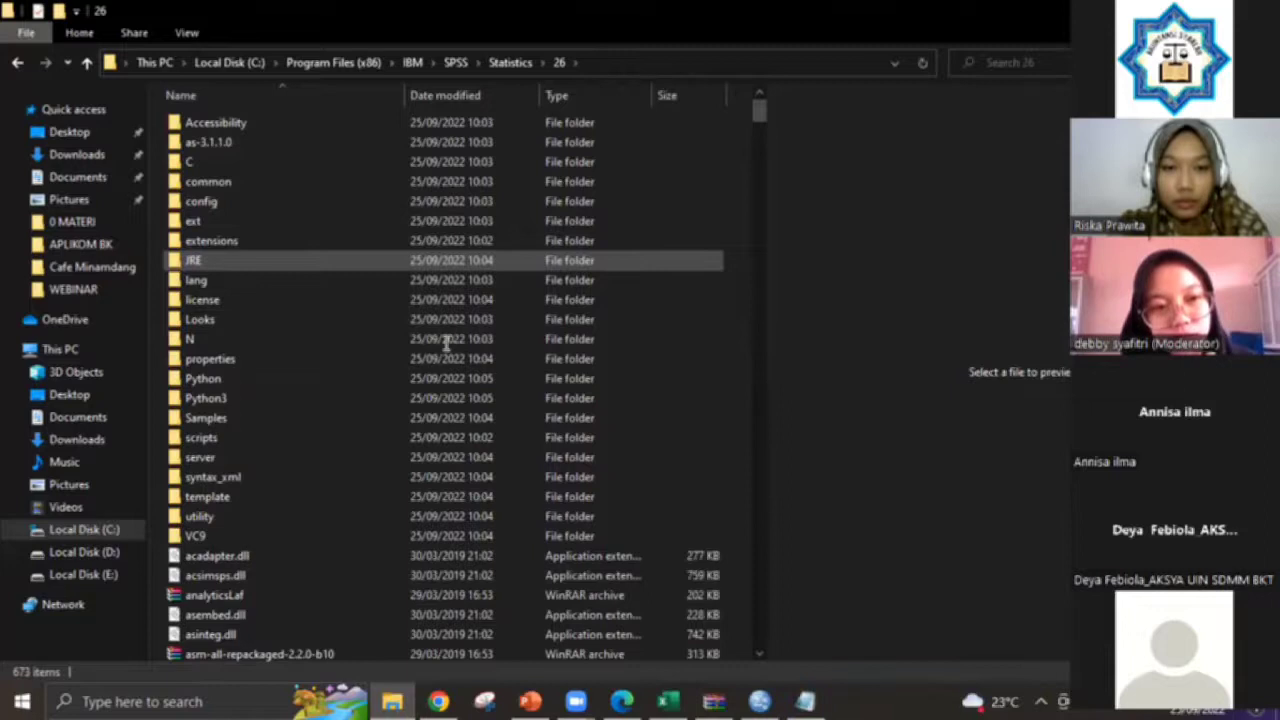
Return to the SPSS archive in WinRAR, open Crack.rar and select the lservrc file in its Crack folder.
key("alt+Tab")
key("alt+Tab")
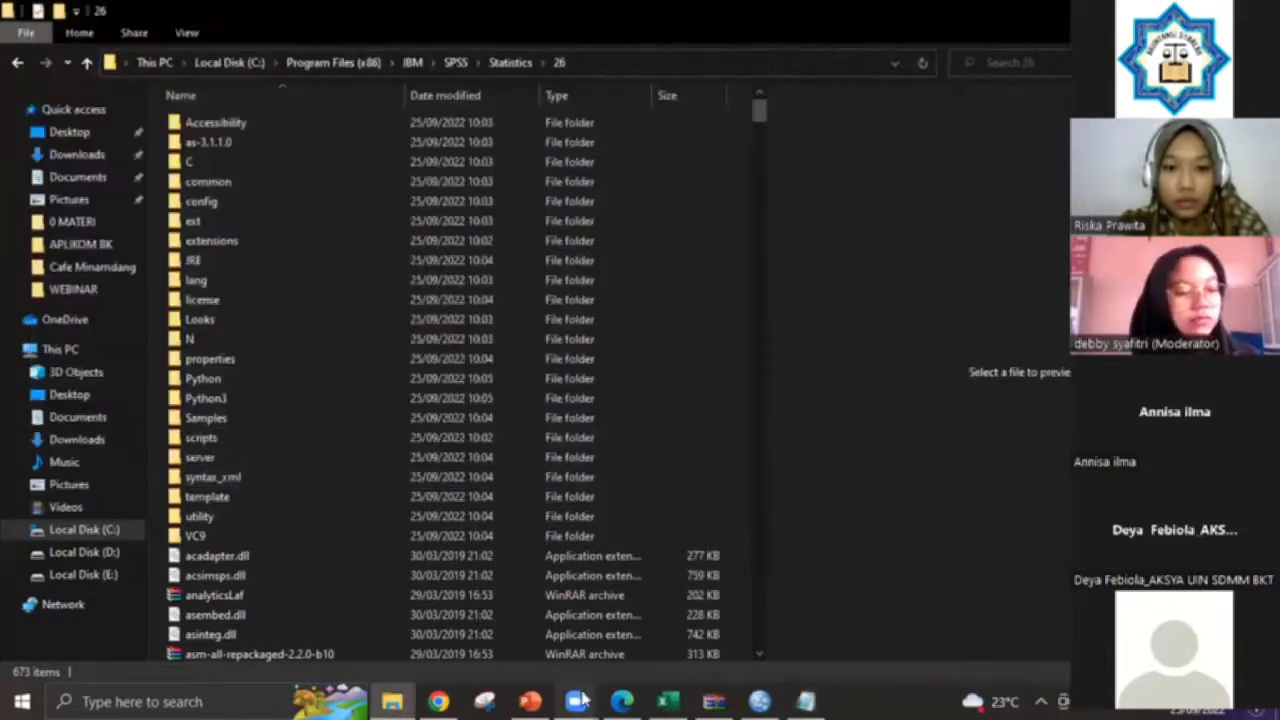
left_click(714, 701)
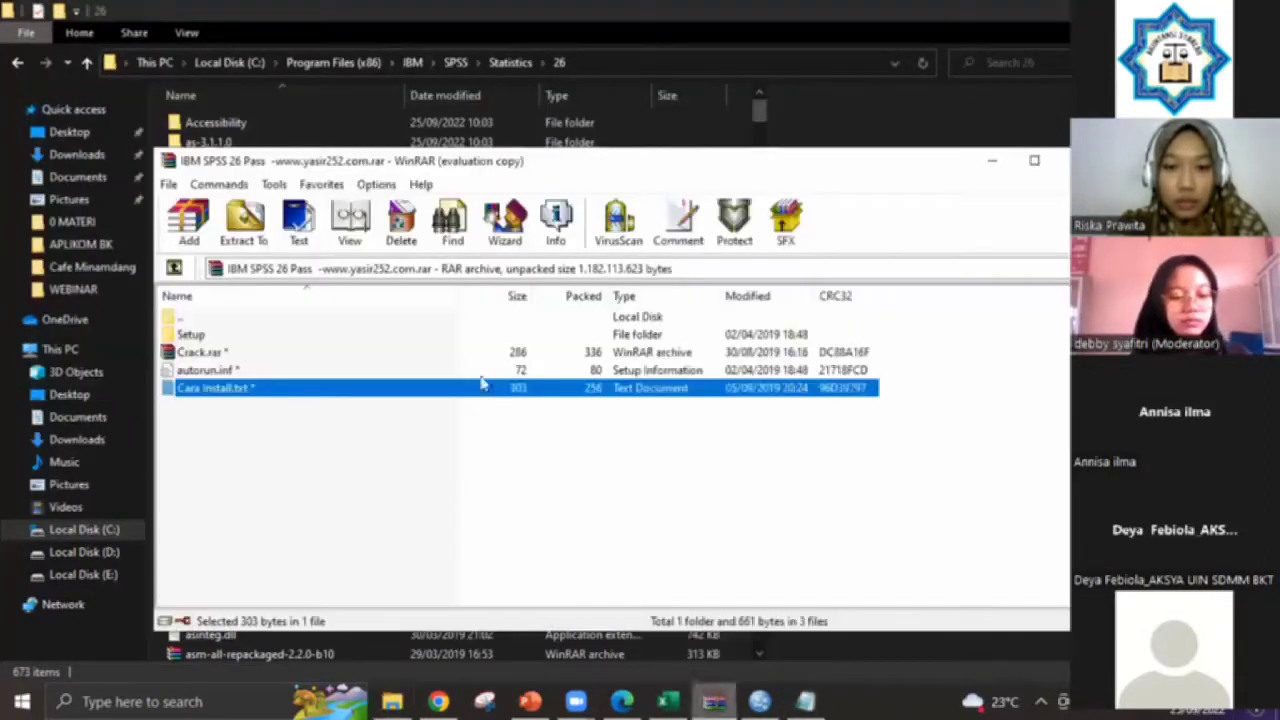
double_click(200, 350)
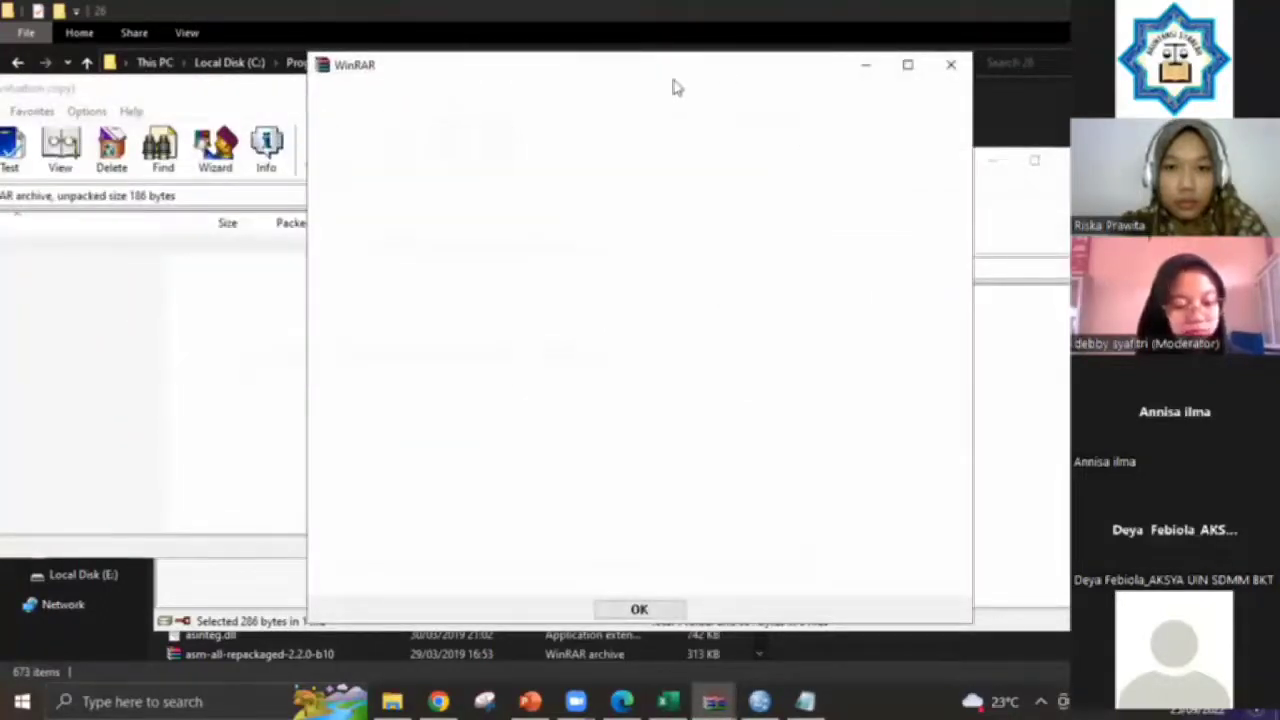
left_click(731, 97)
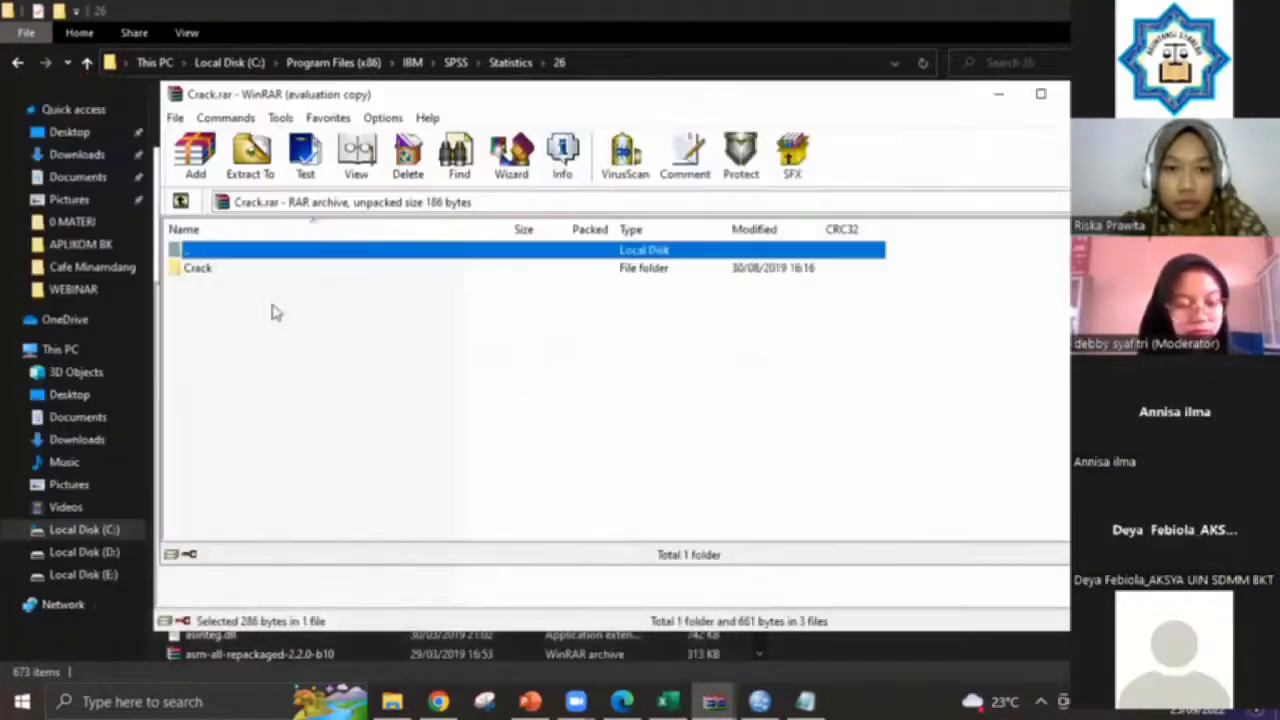
double_click(209, 272)
left_click(209, 272)
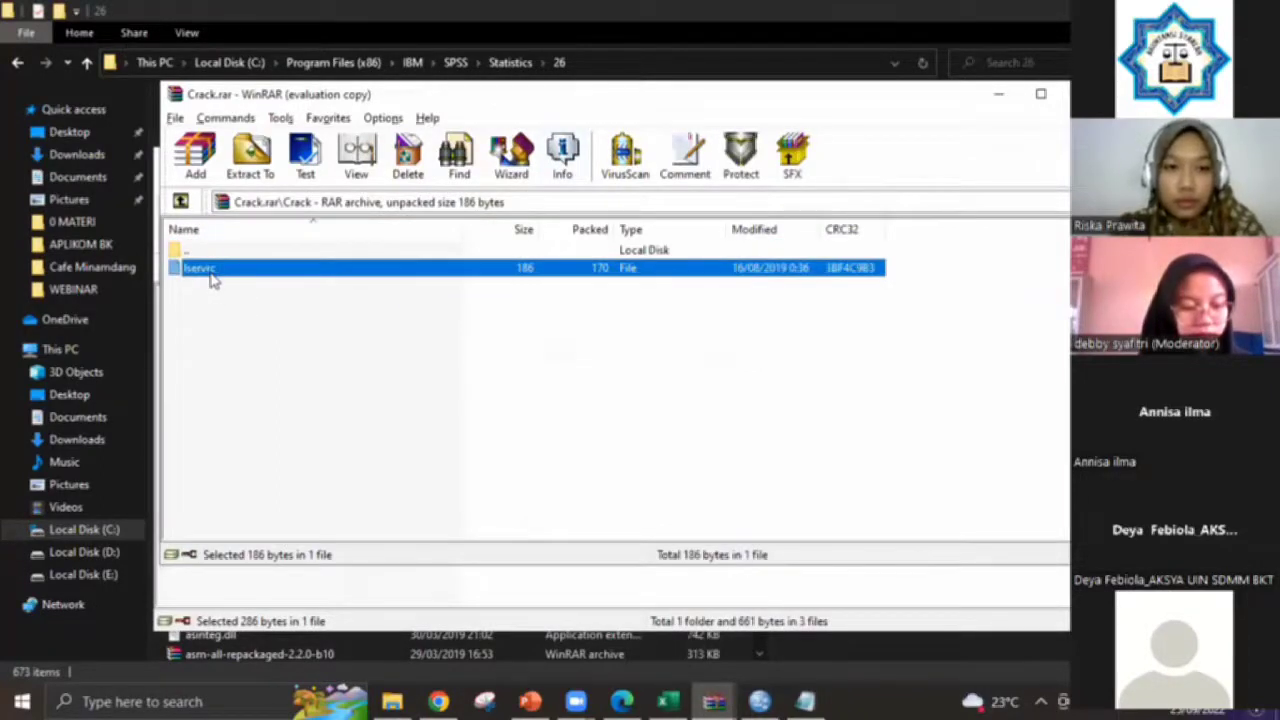
Paste lservrc into the Statistics\26 folder, replacing the existing file of the same name.
key("alt+Tab")
key("Tab")
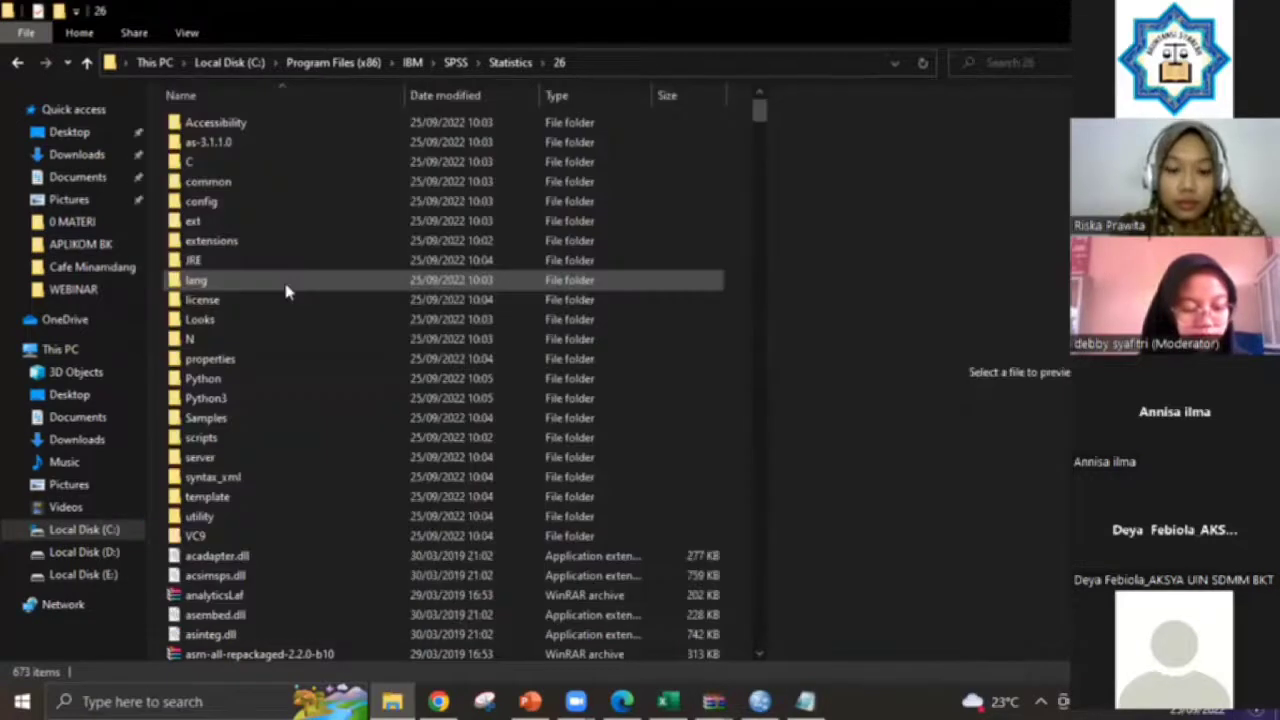
key("ctrl+v")
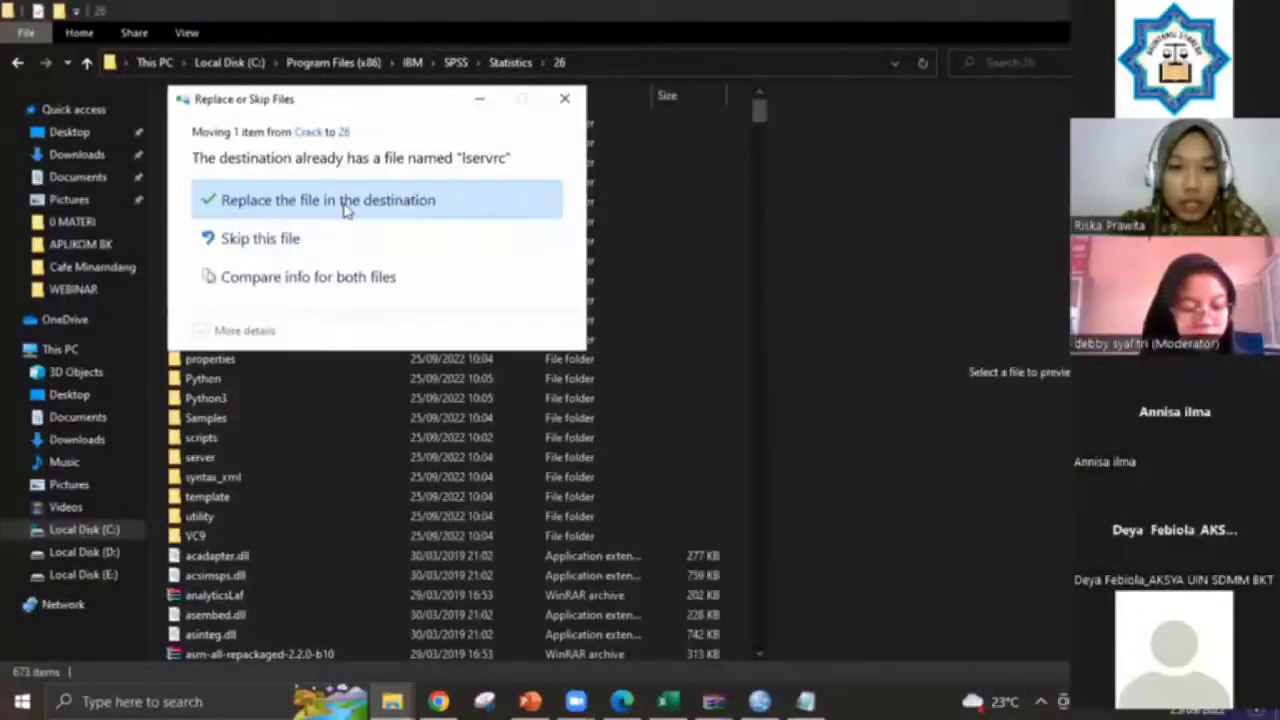
left_click(337, 206)
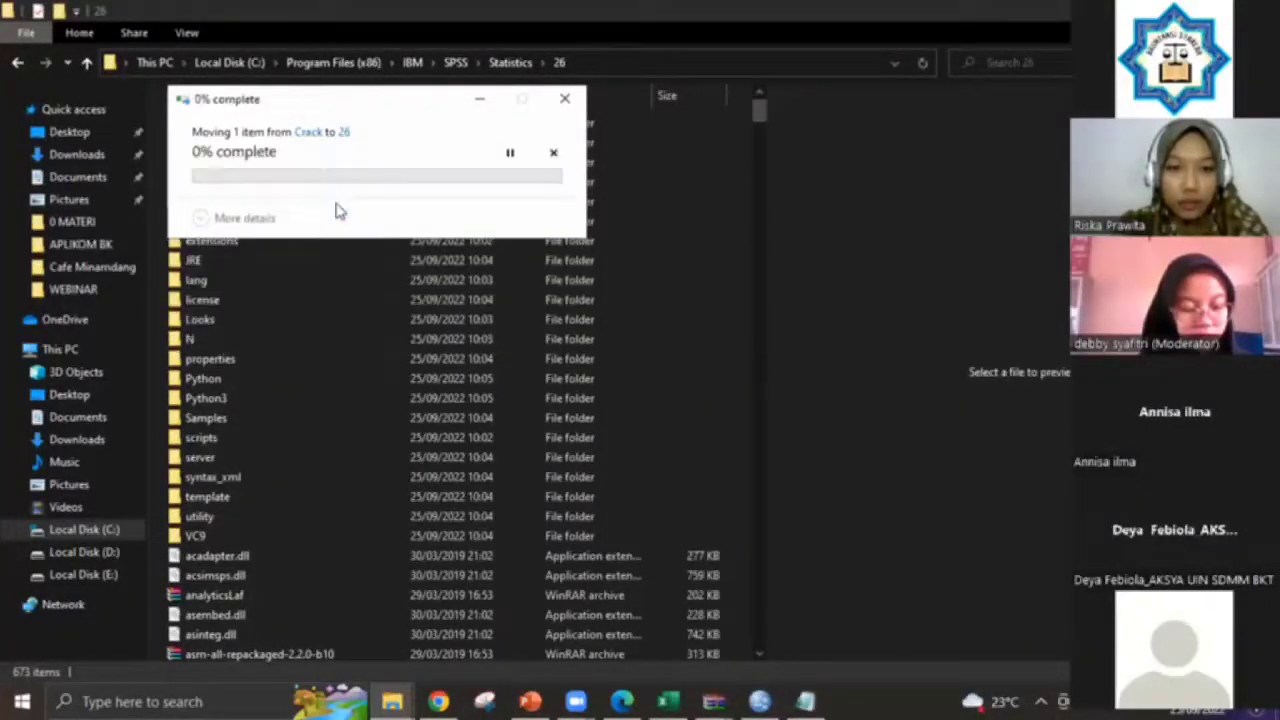
left_click(323, 224)
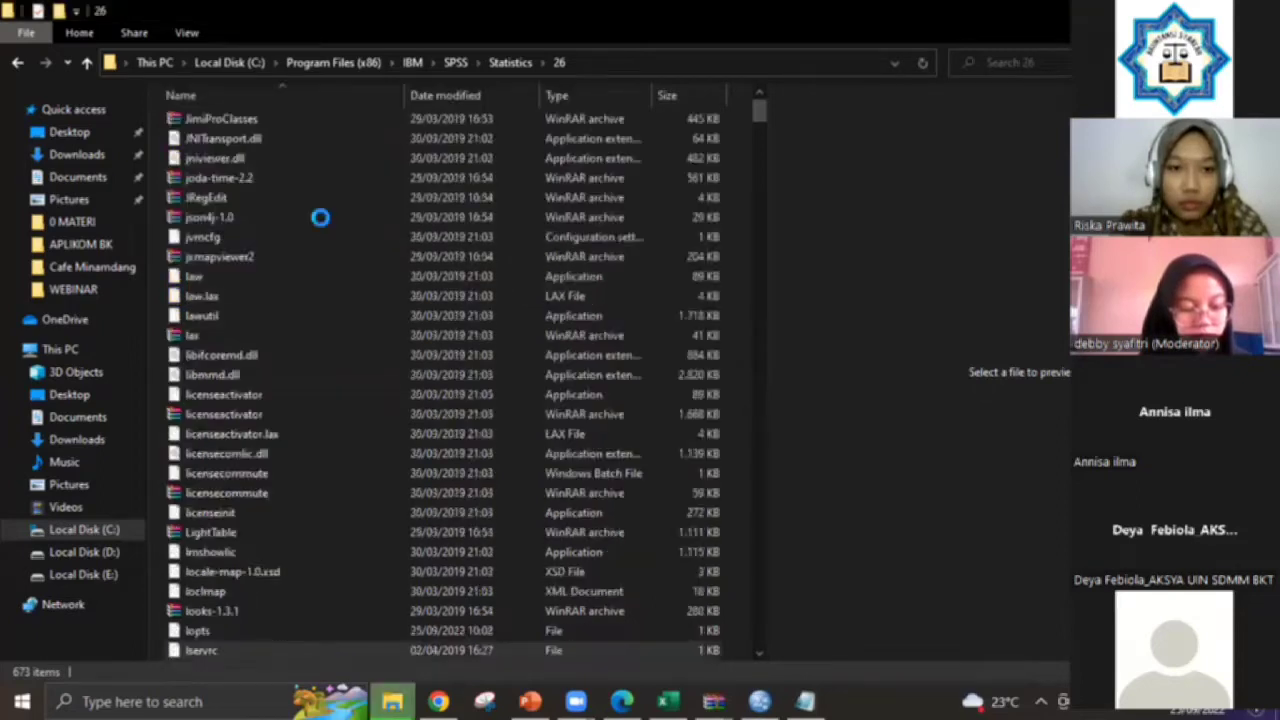
Close the SPSS installation launcher and start IBM SPSS Statistics 26 through a Windows search for "spss".
left_click(758, 701)
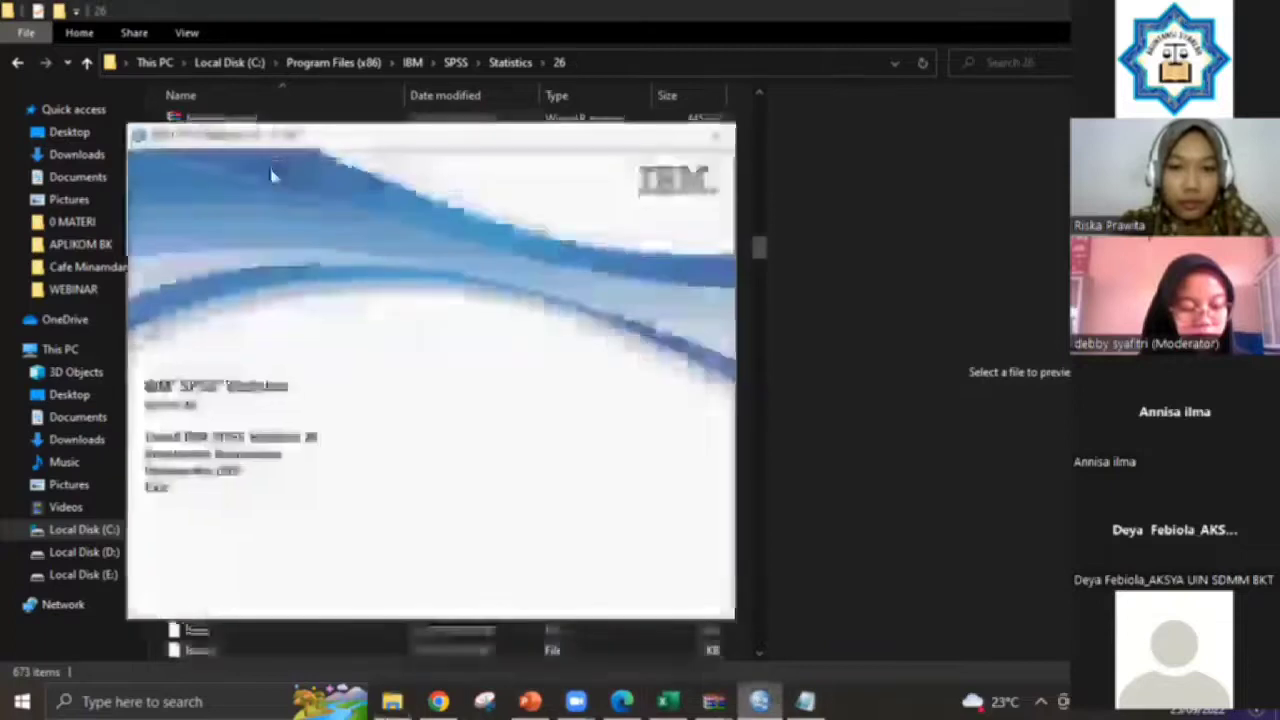
left_click(714, 131)
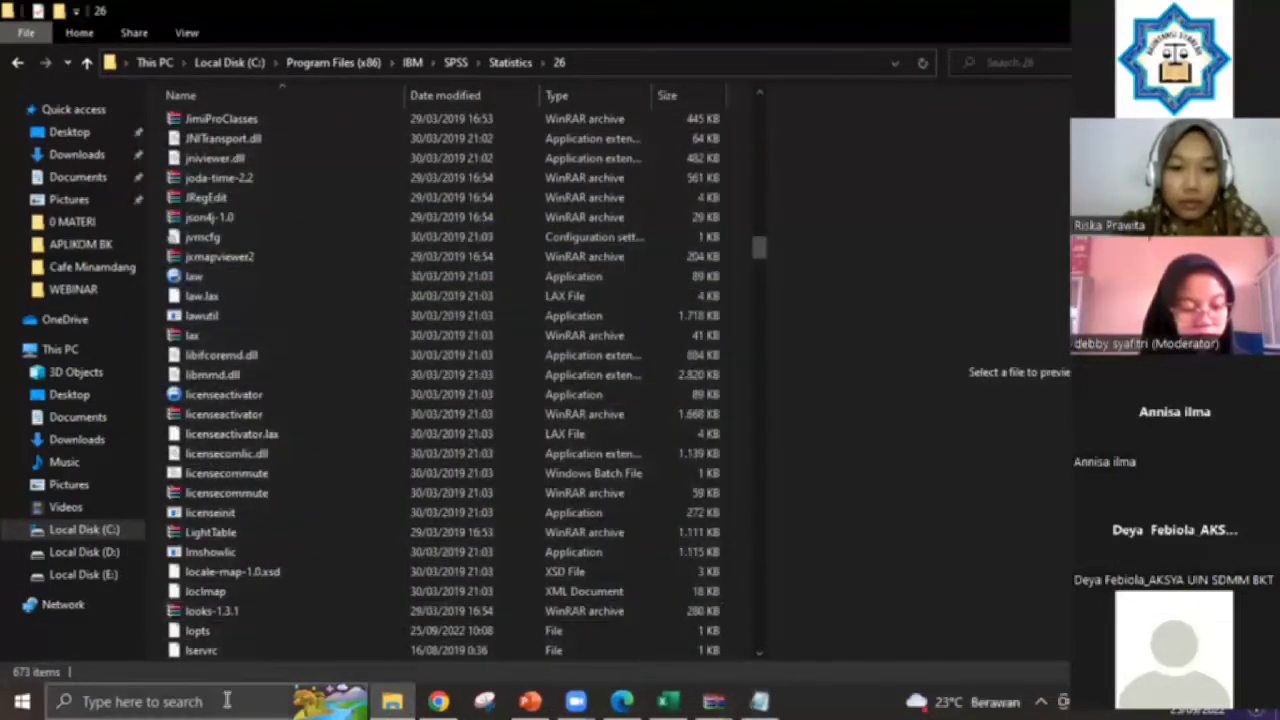
left_click(228, 701)
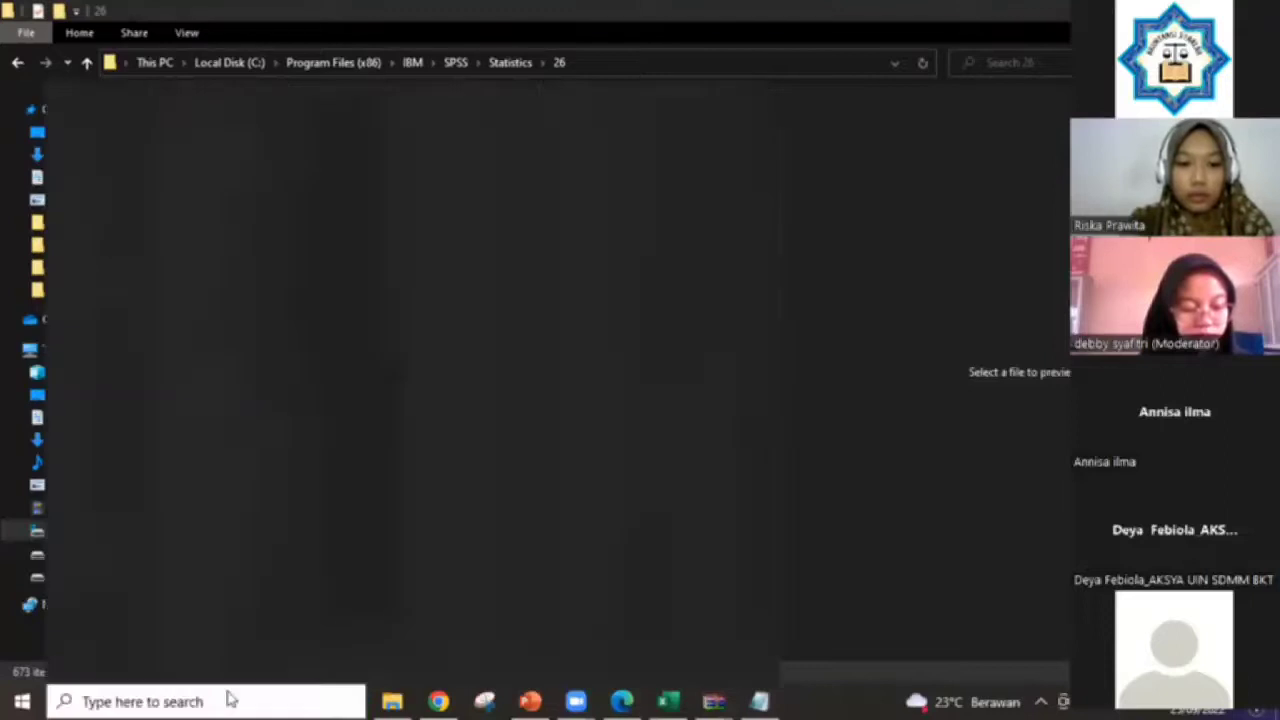
type("spss")
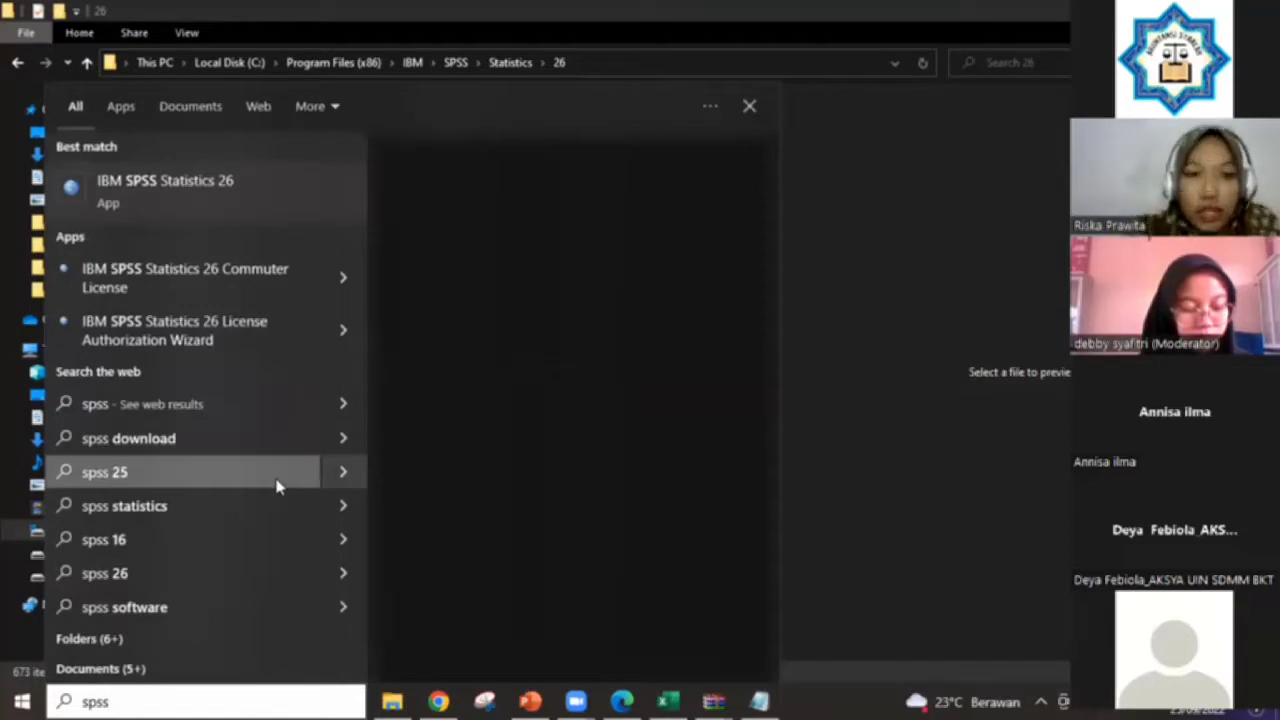
left_click(165, 190)
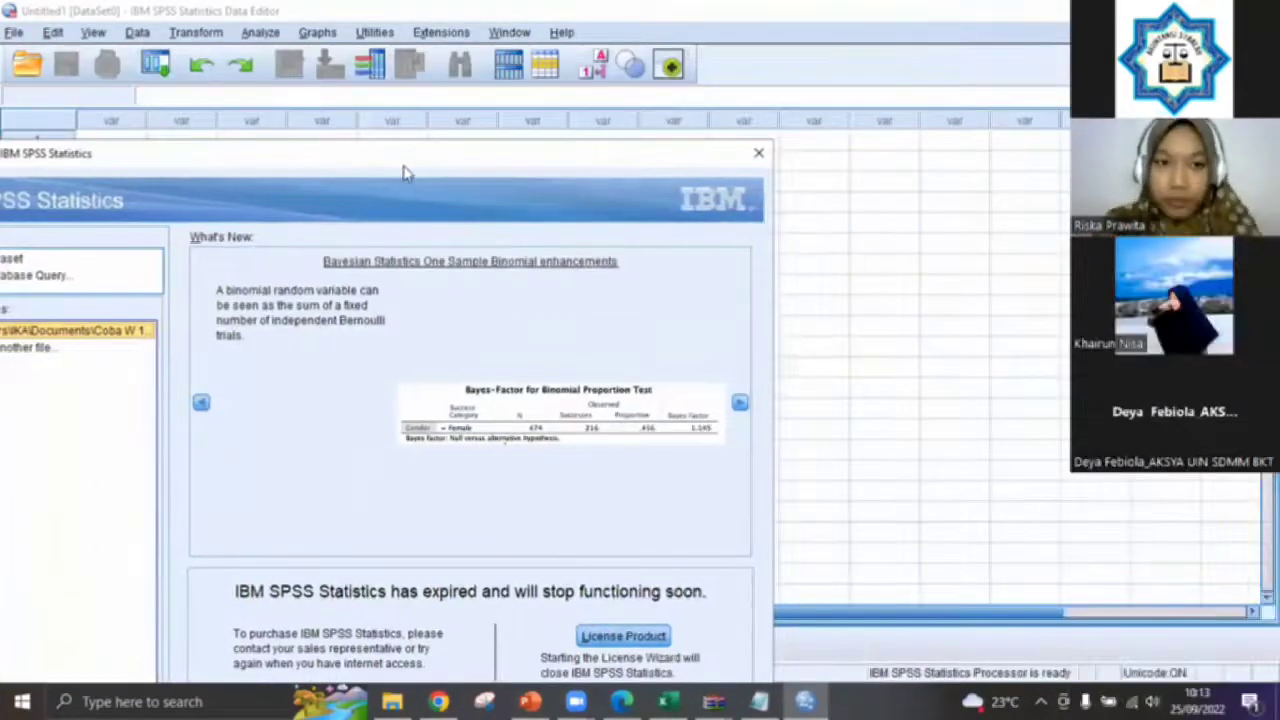
Dismiss the welcome dialog and alternate between Data View and Variable View, ending in Variable View.
left_click(757, 156)
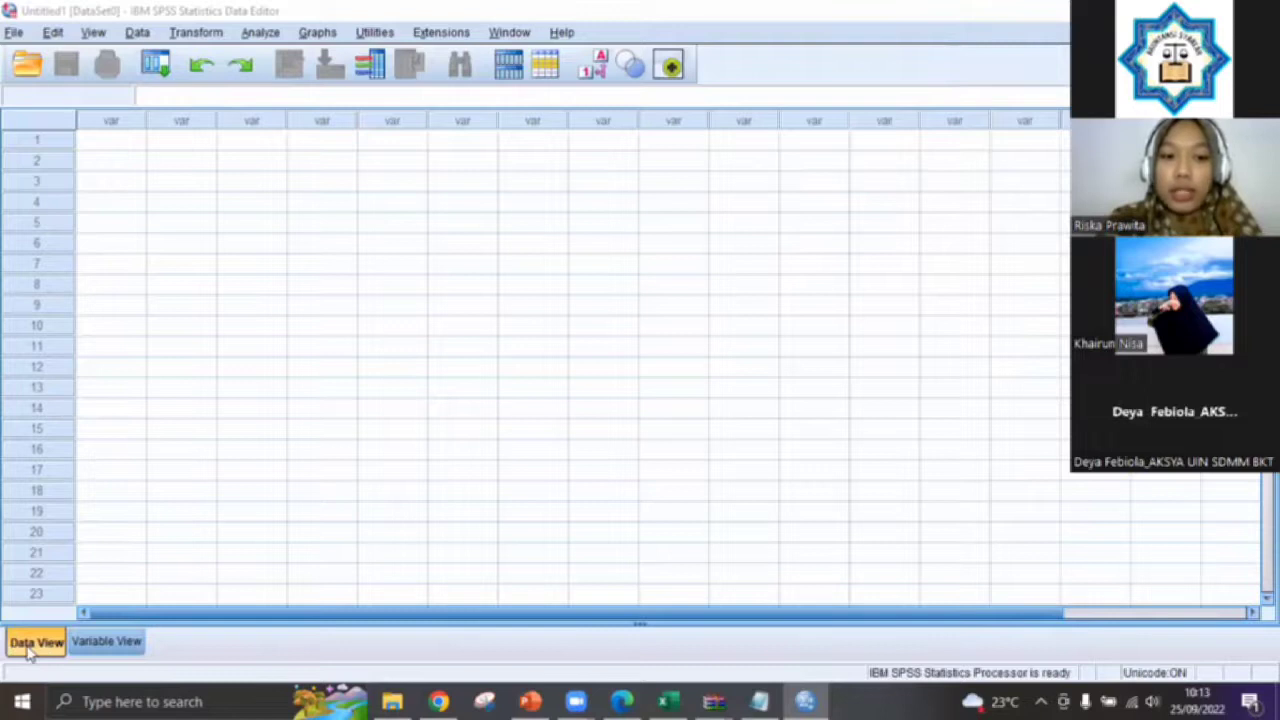
left_click(108, 643)
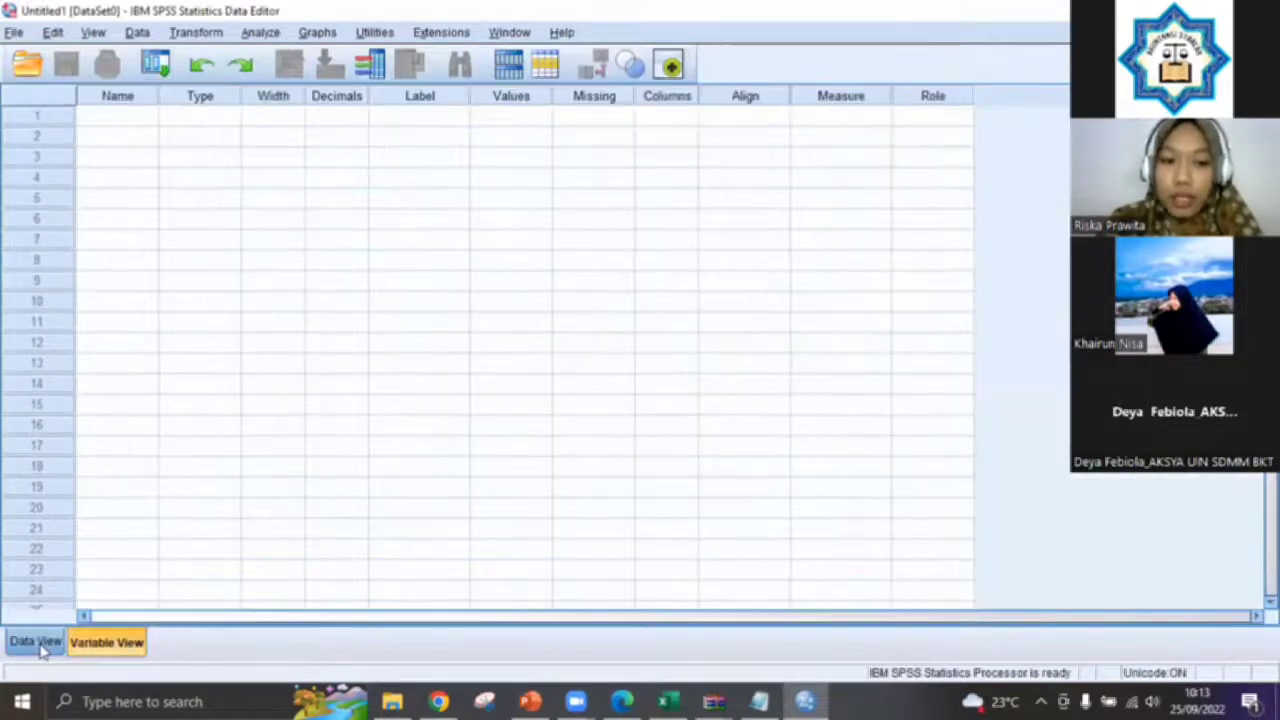
left_click(40, 645)
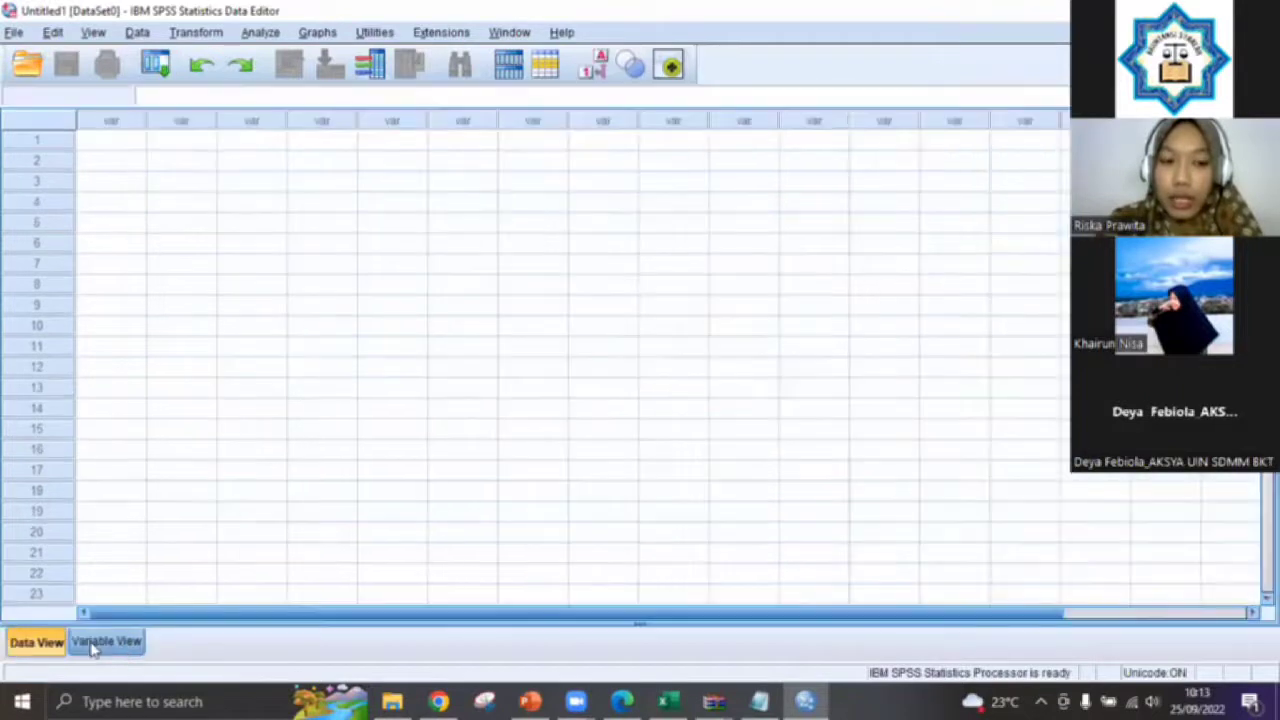
left_click(95, 647)
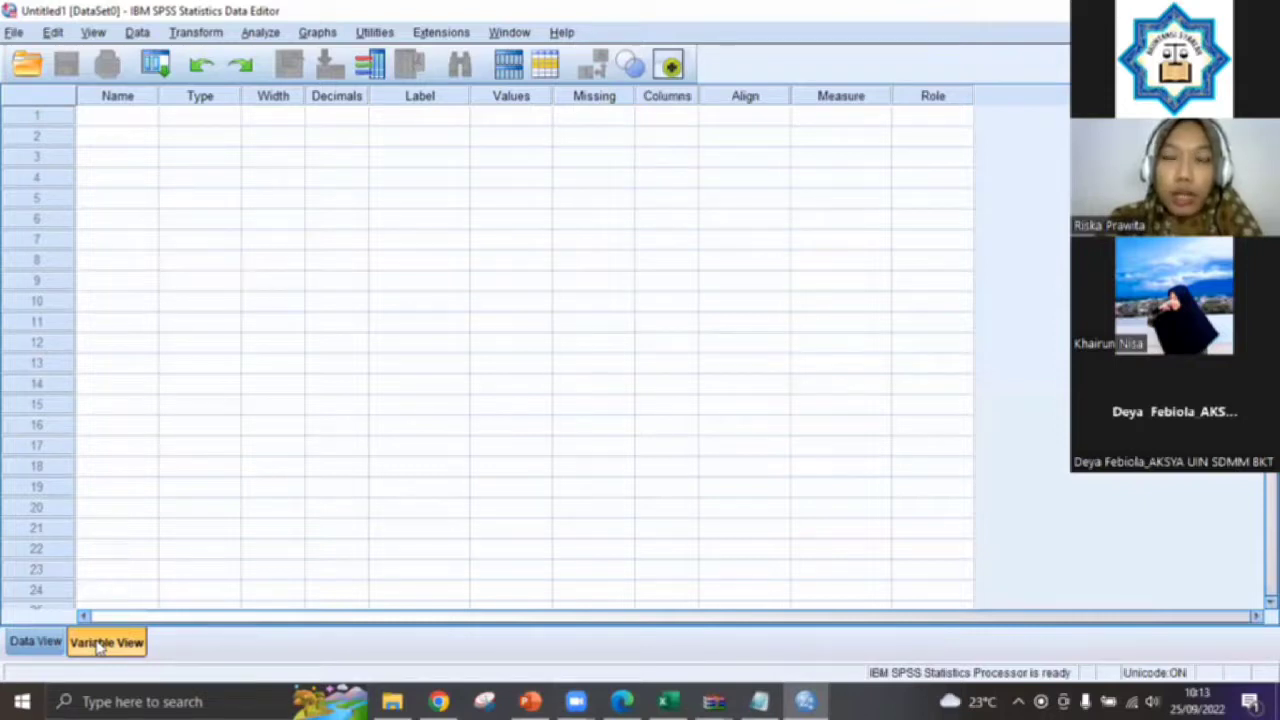
left_click(38, 645)
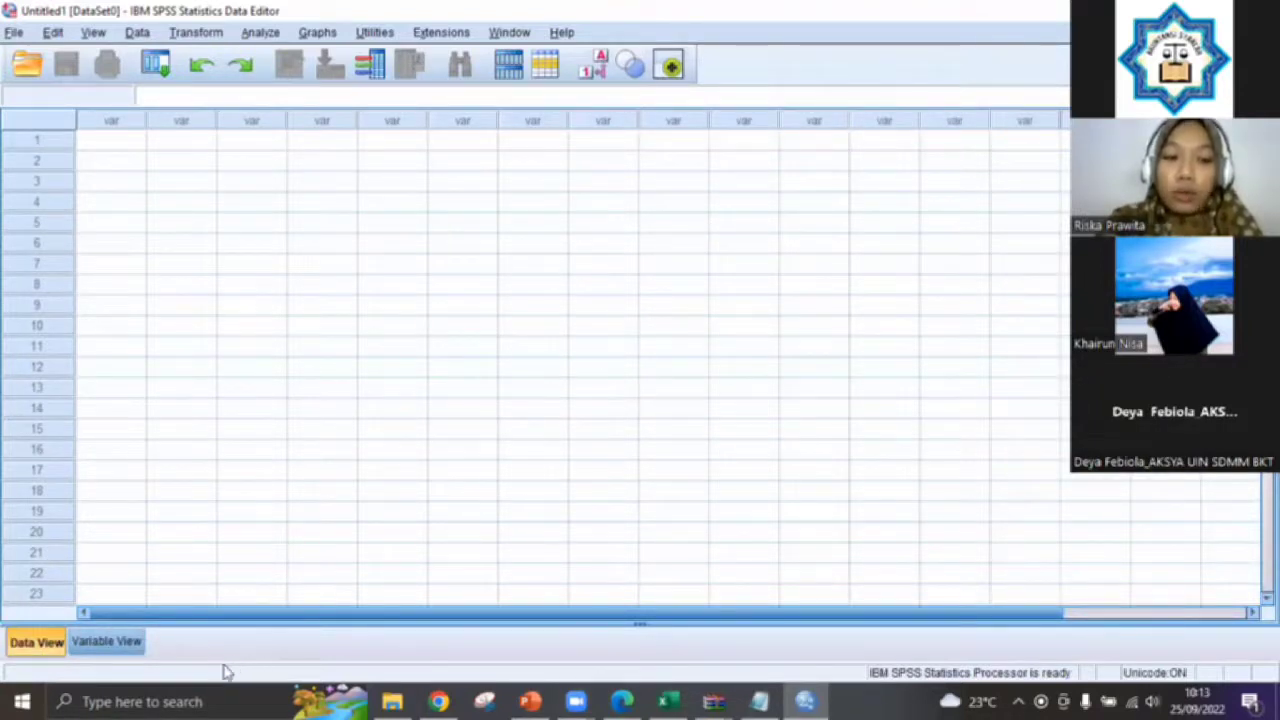
left_click(118, 646)
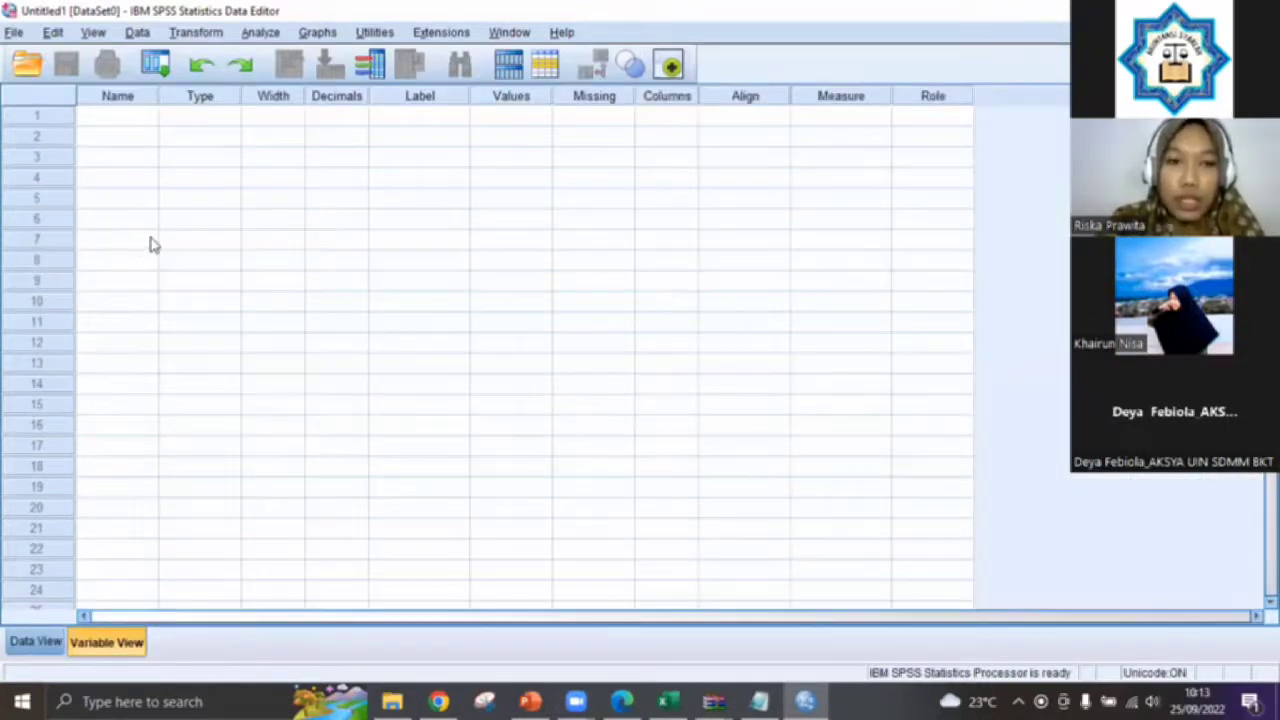
Enter nama_pelanggan as the name of the first variable and shorten it to nama.
left_click(118, 120)
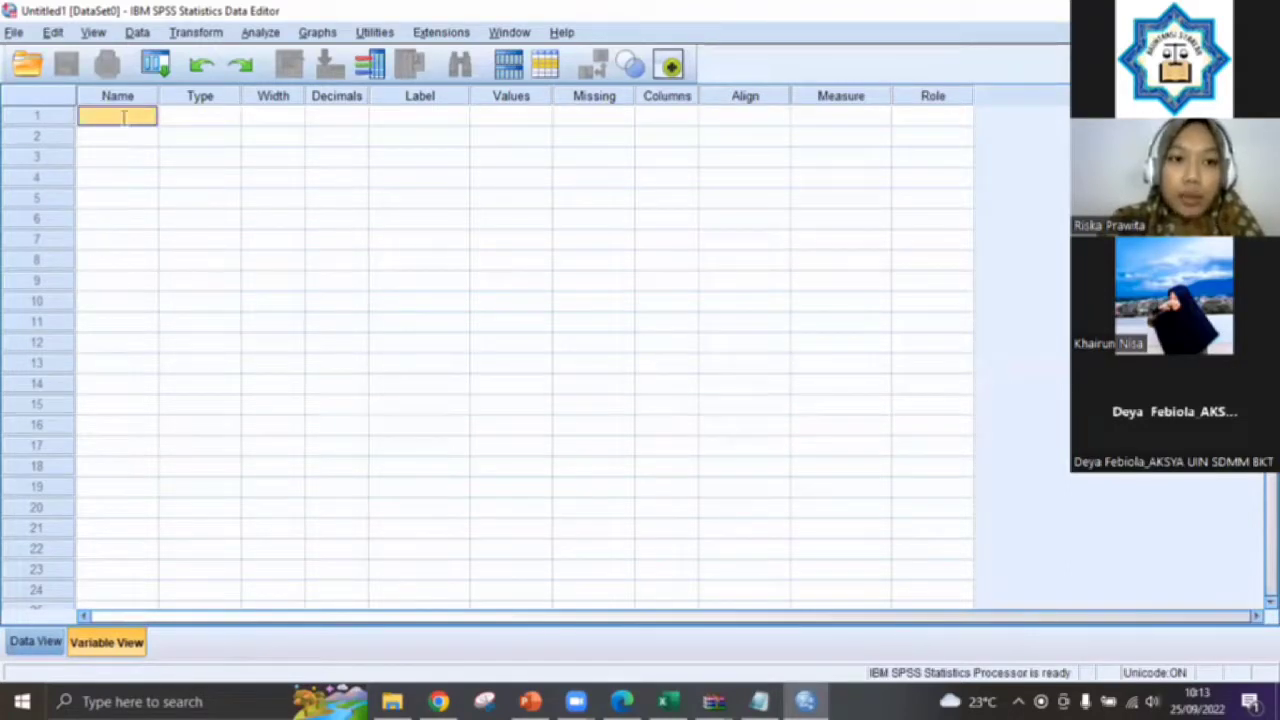
left_click(123, 118)
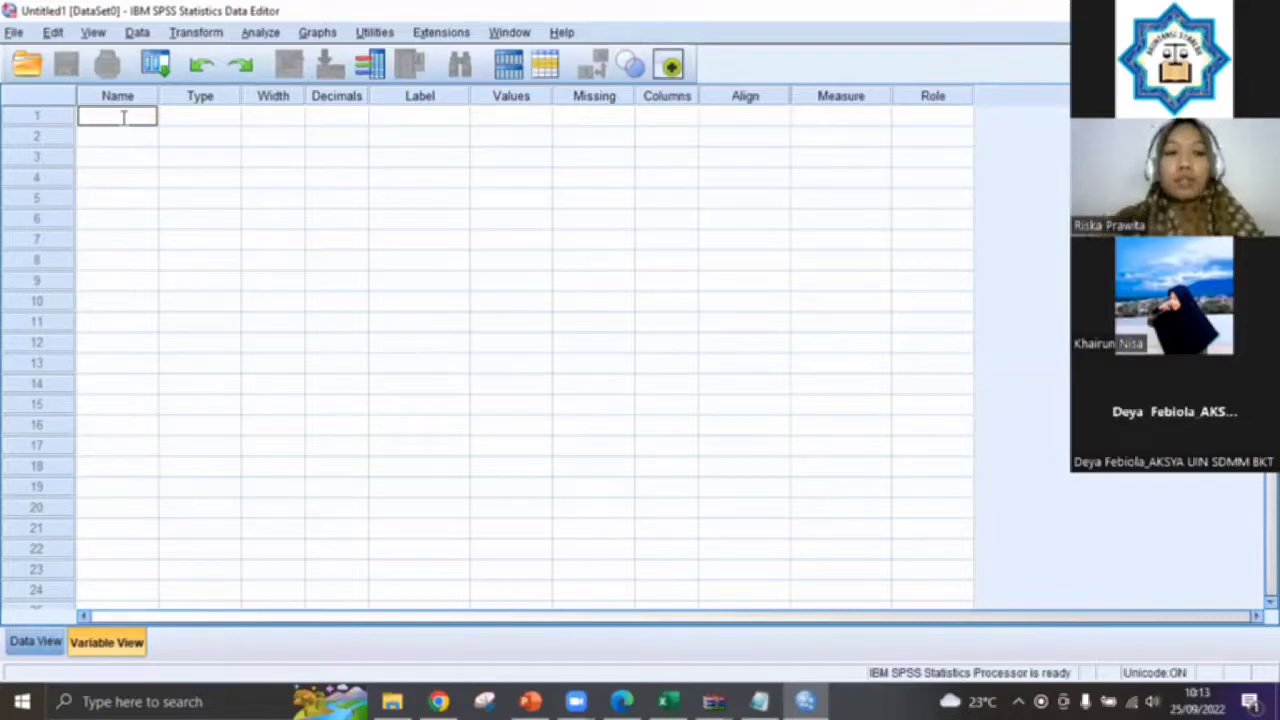
type("nama_")
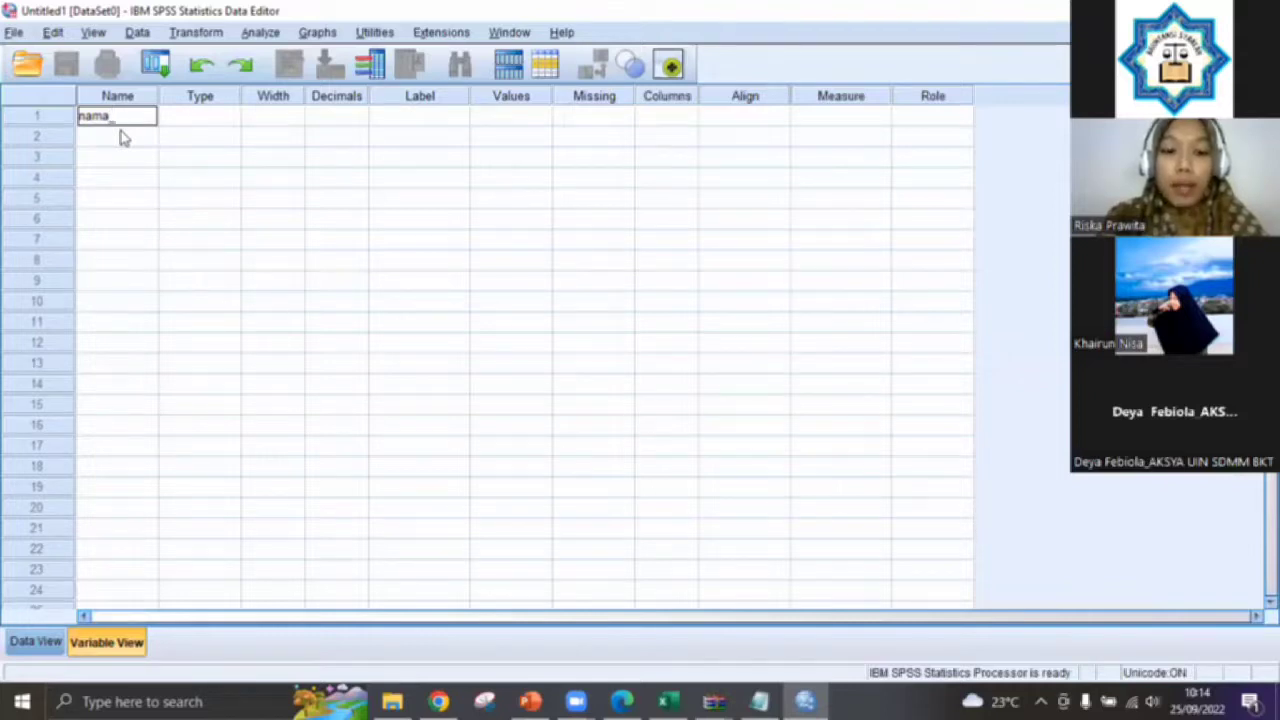
type("ggan")
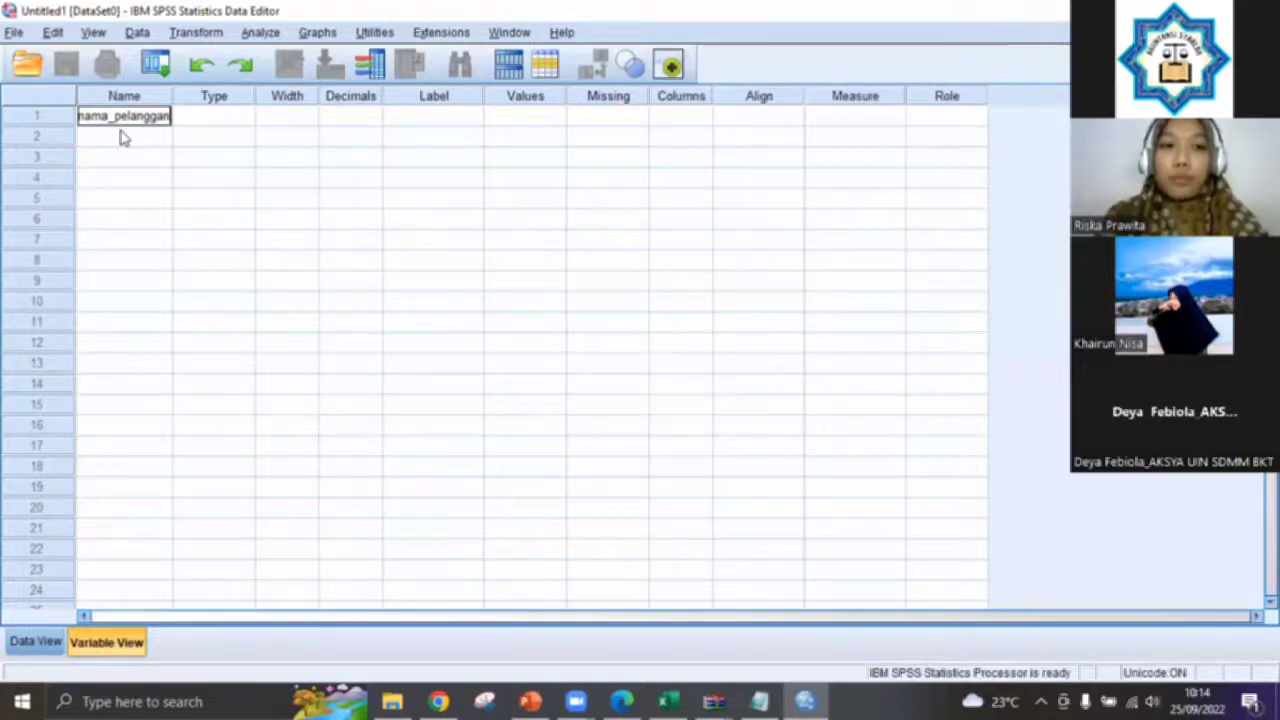
key("BackSpace")
key("BackSpace")
key("BackSpace")
key("BackSpace")
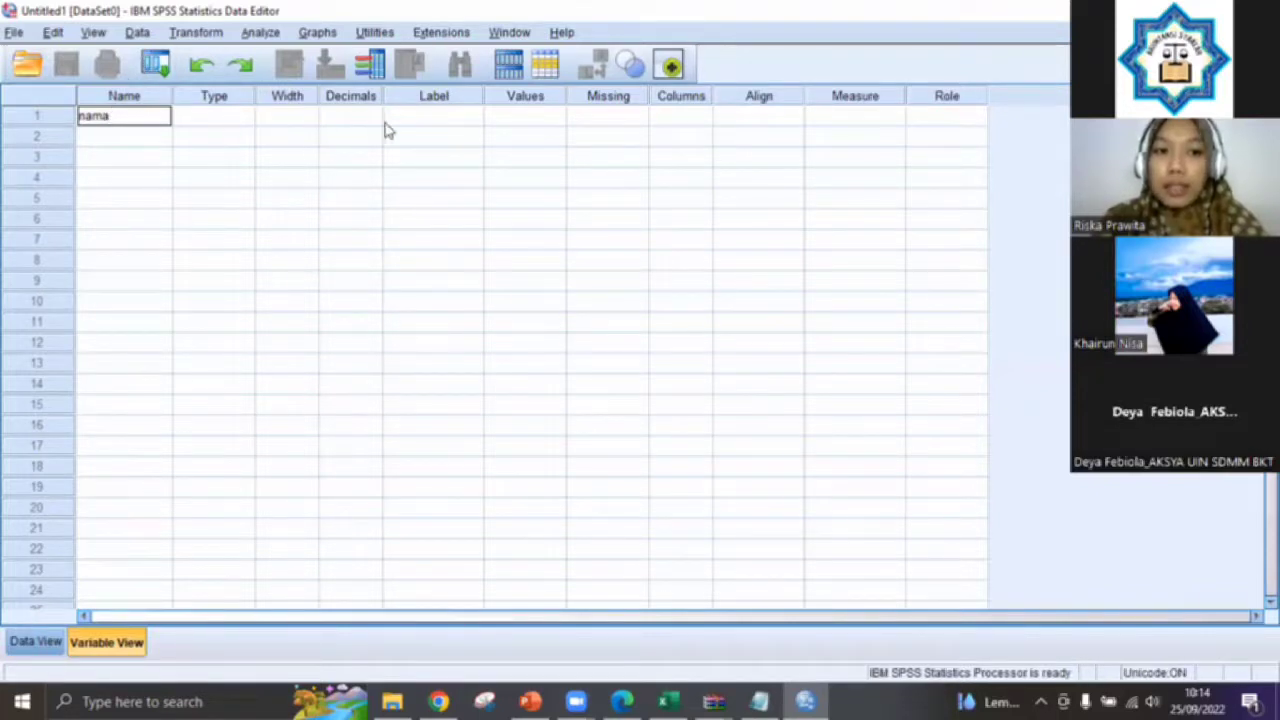
Set the label of the nama variable to "Nama Pelanggan".
left_click(424, 120)
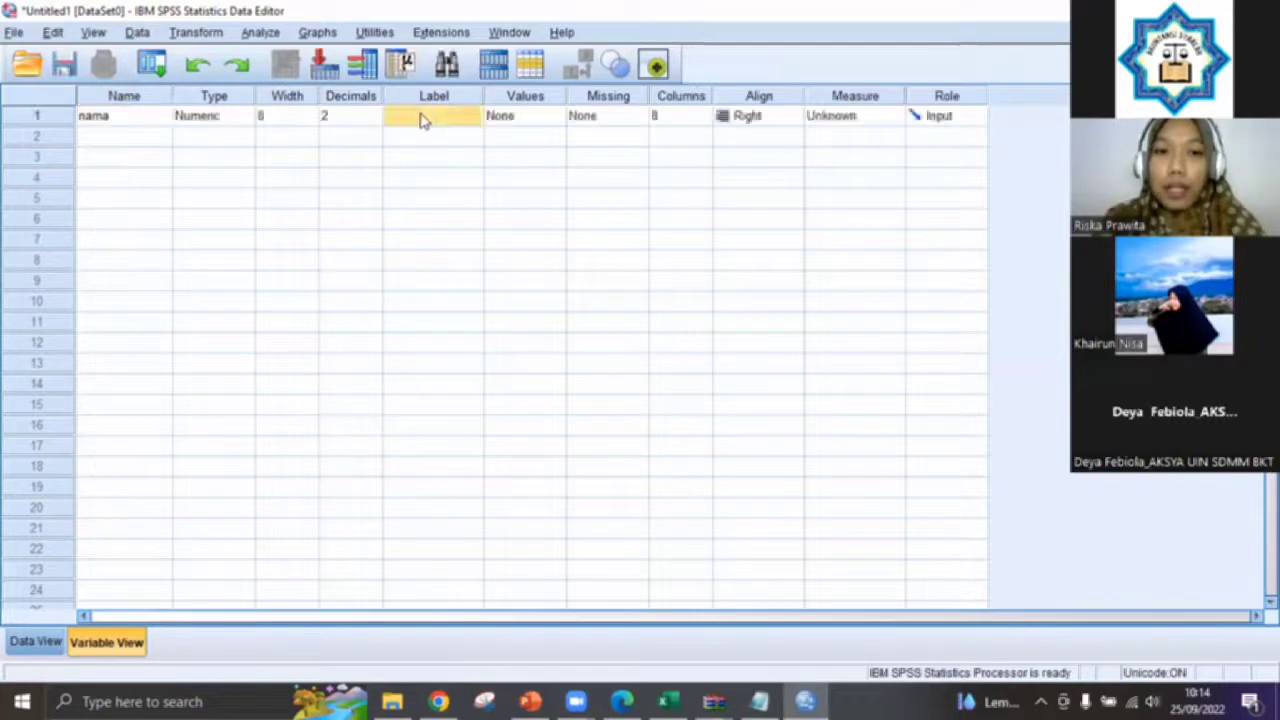
left_click(461, 120)
type("Nama Pelan")
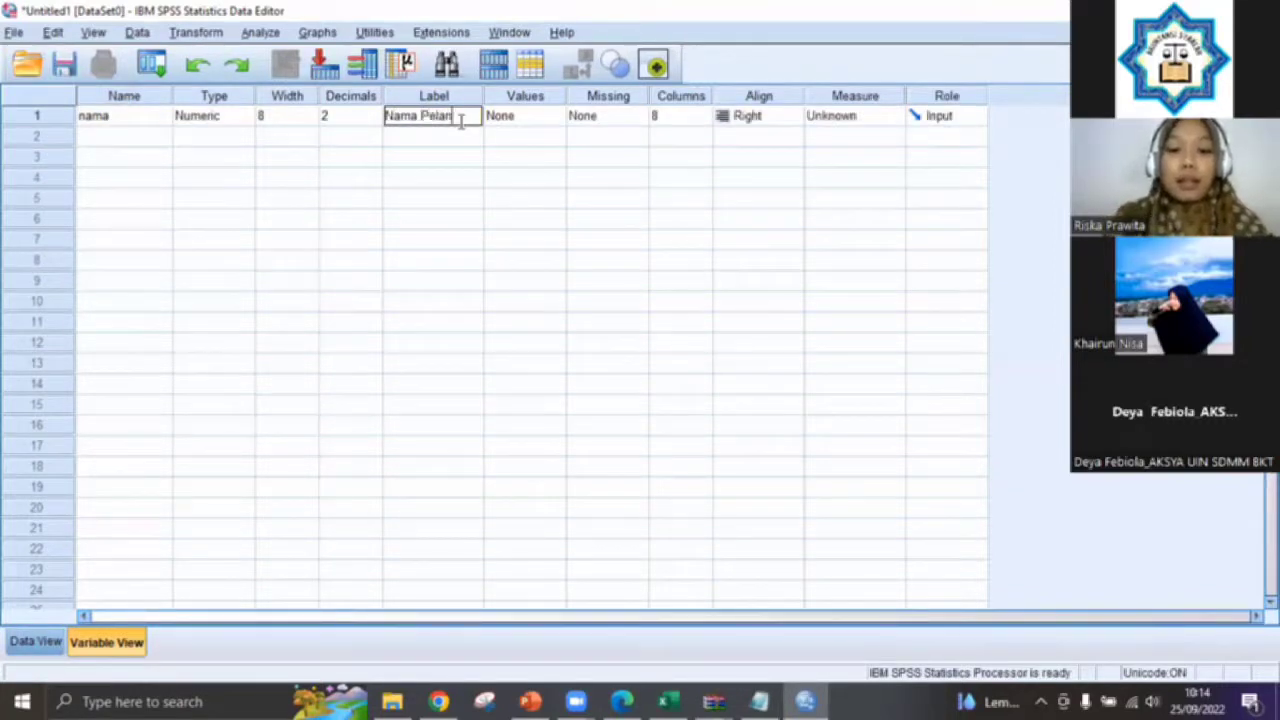
type("ggan")
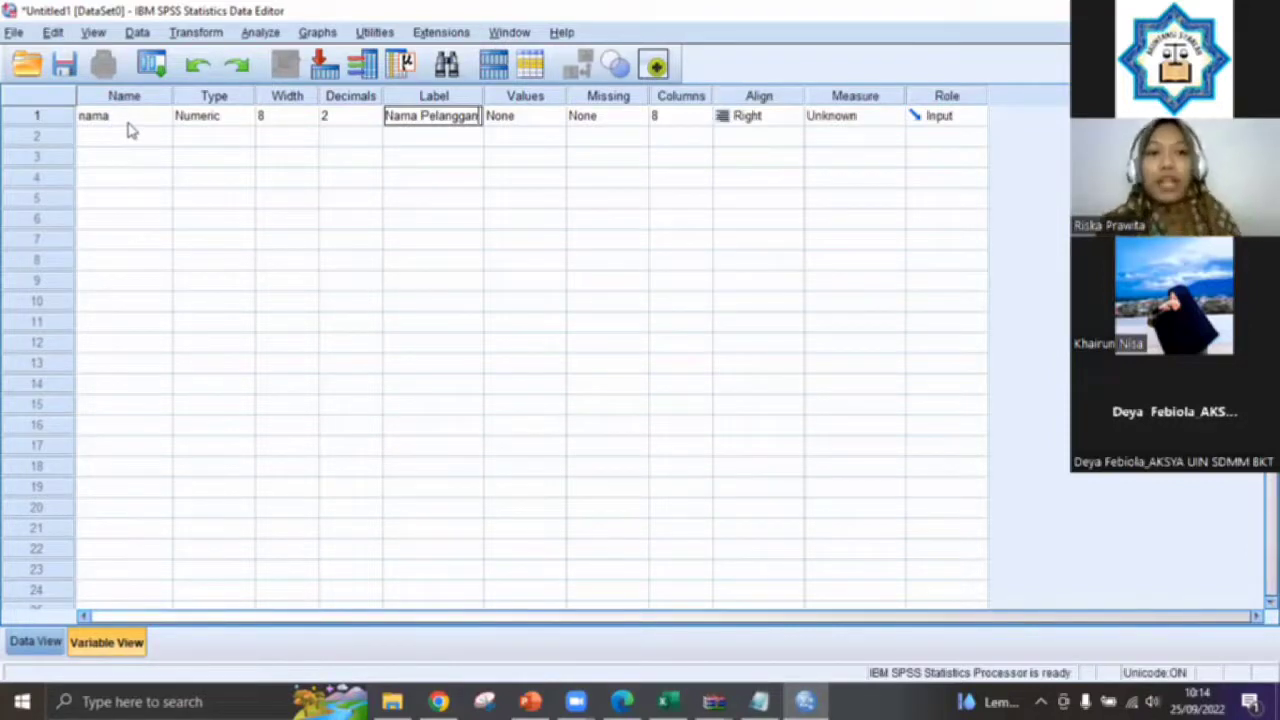
Change the nama variable's type to String and keep Nominal as its measurement level.
left_click(197, 118)
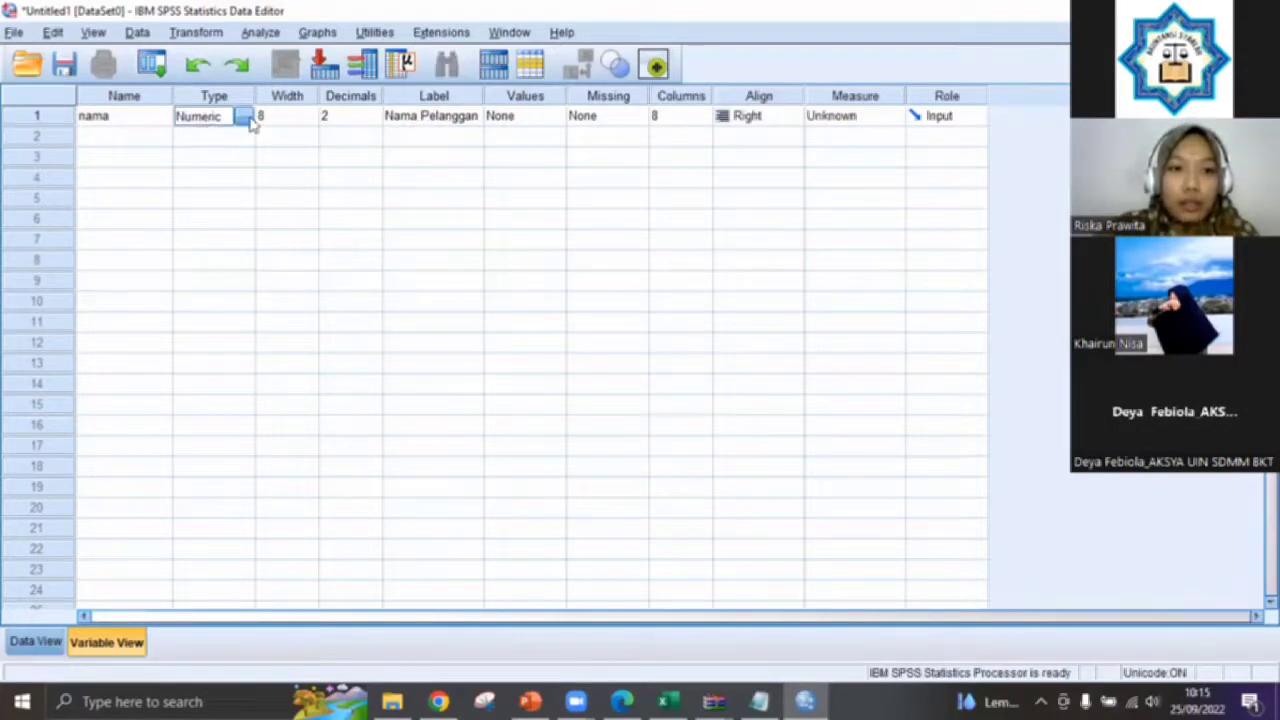
left_click(243, 117)
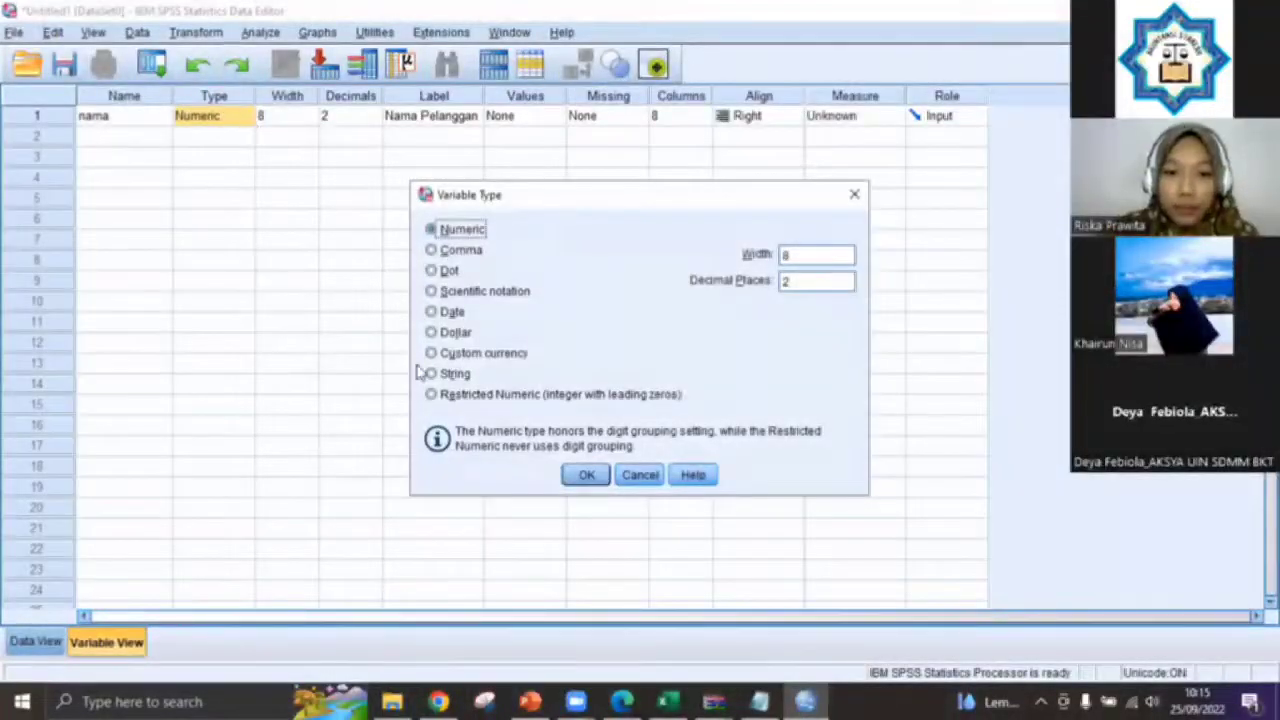
left_click(855, 195)
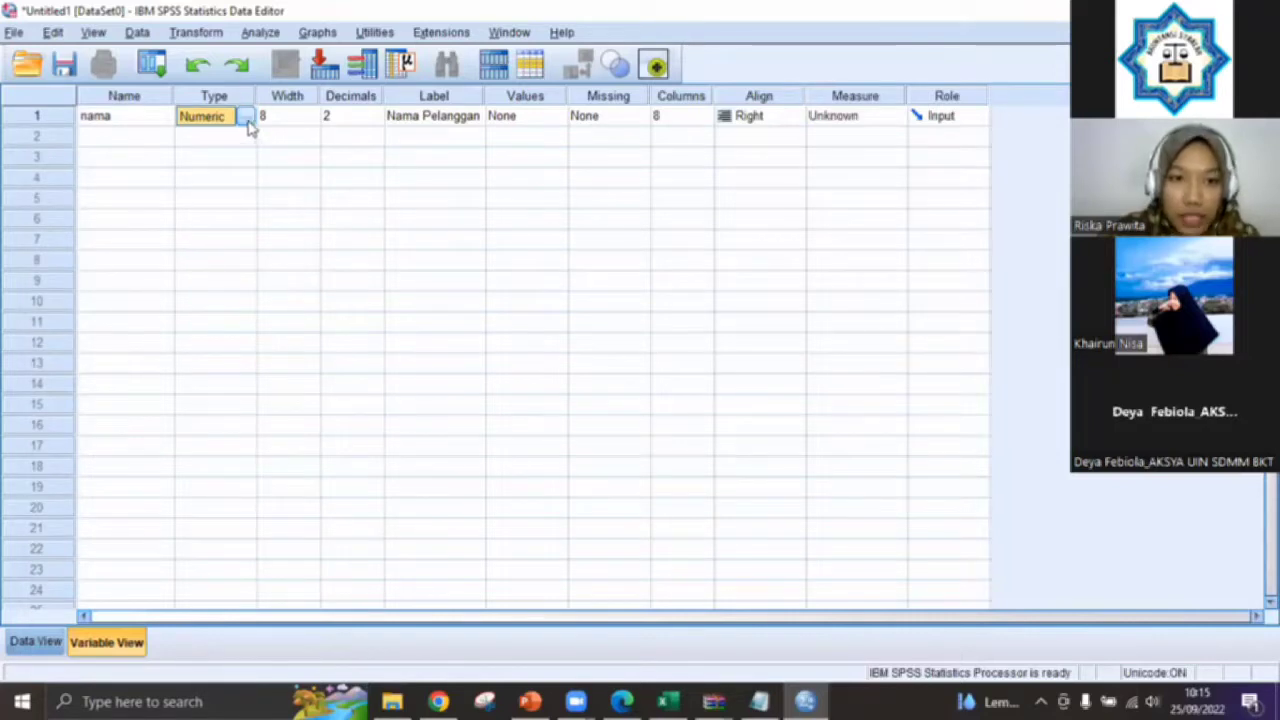
left_click(245, 117)
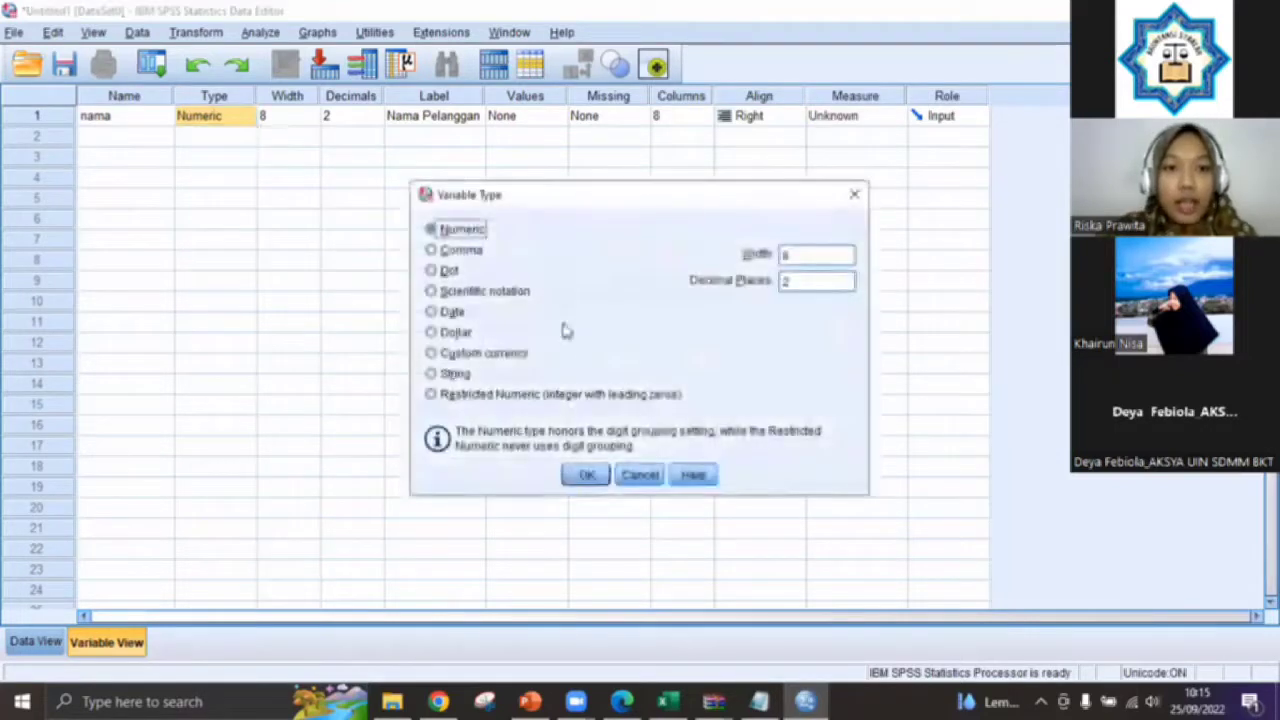
left_click(452, 374)
left_click(587, 476)
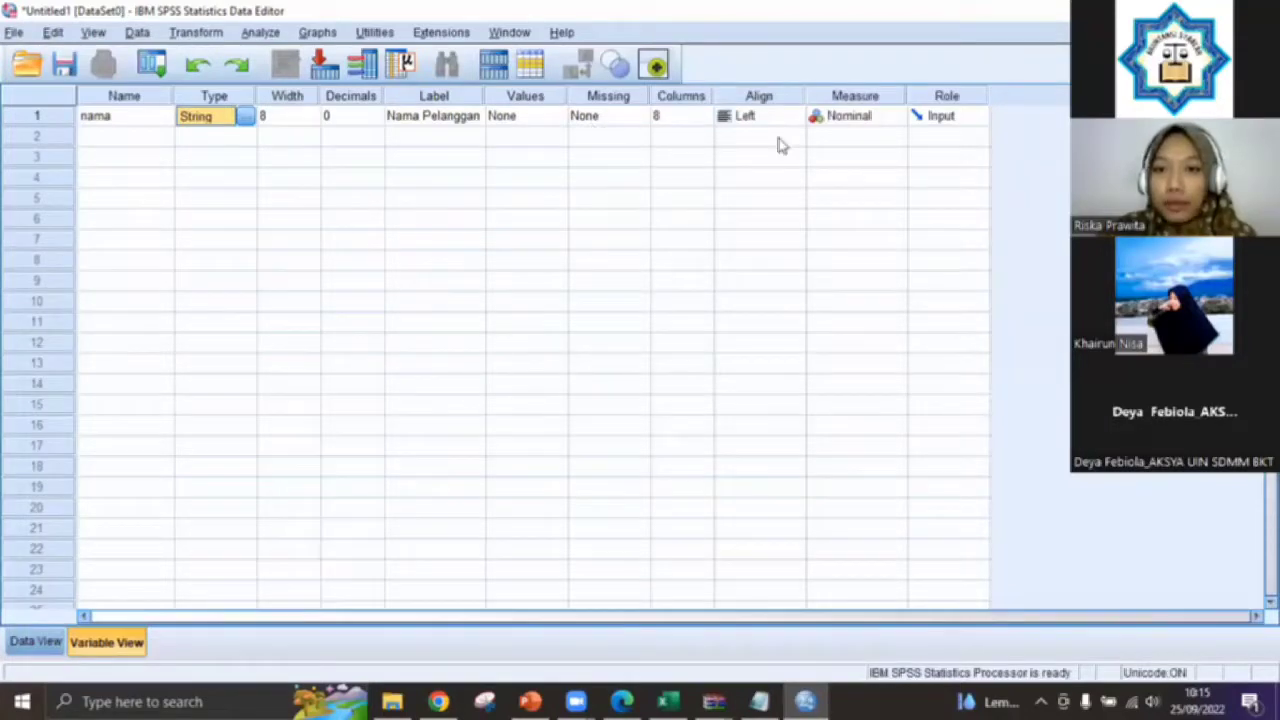
left_click(848, 116)
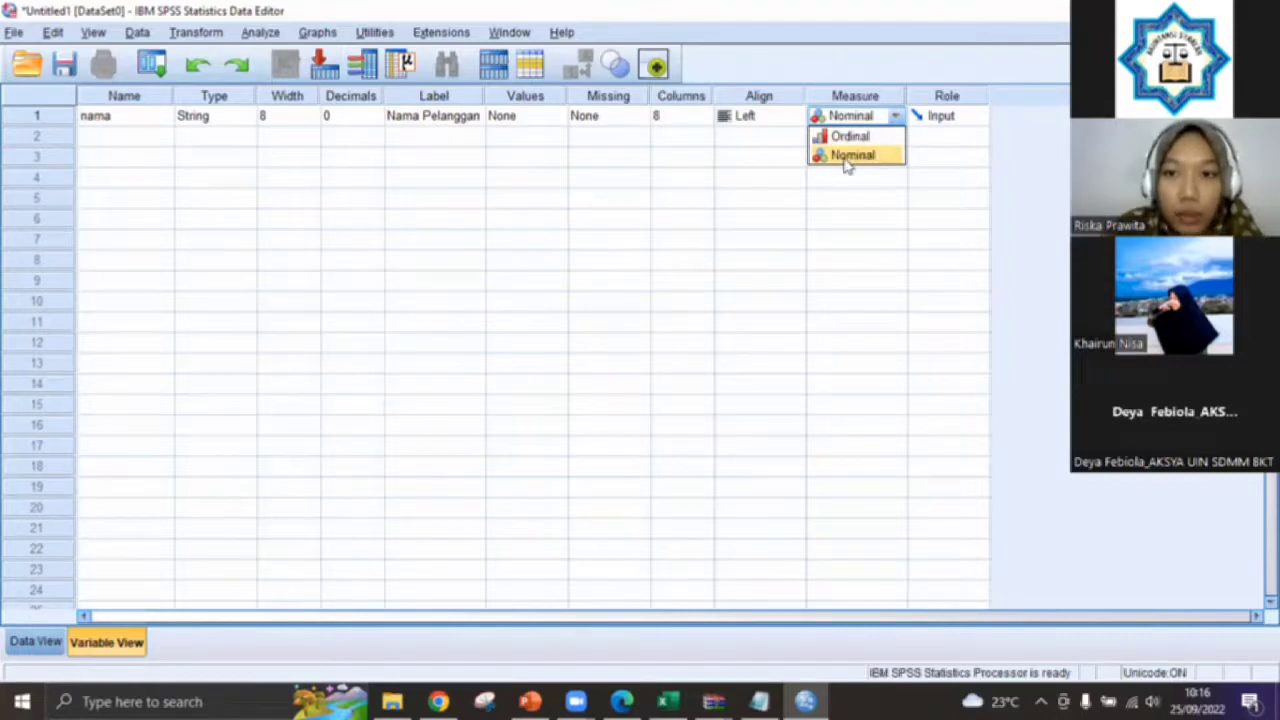
left_click(806, 158)
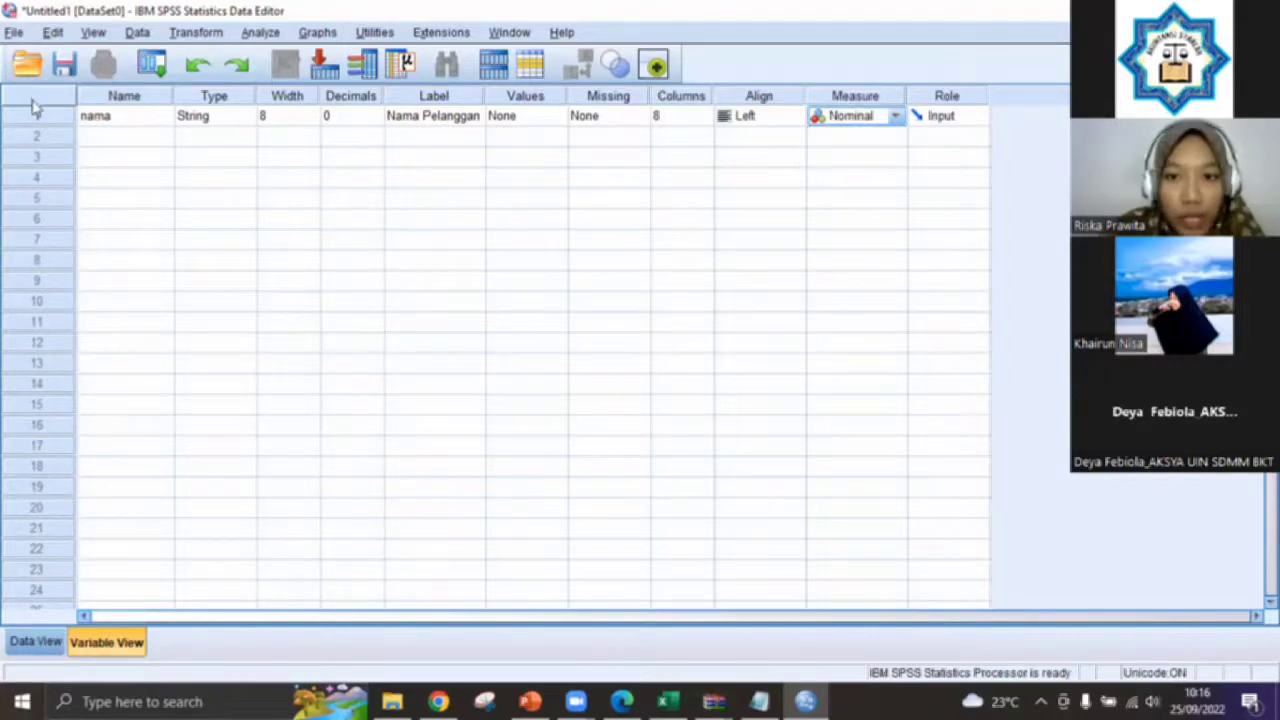
Add a second variable named tingkat_pend in the row below nama.
left_click(115, 140)
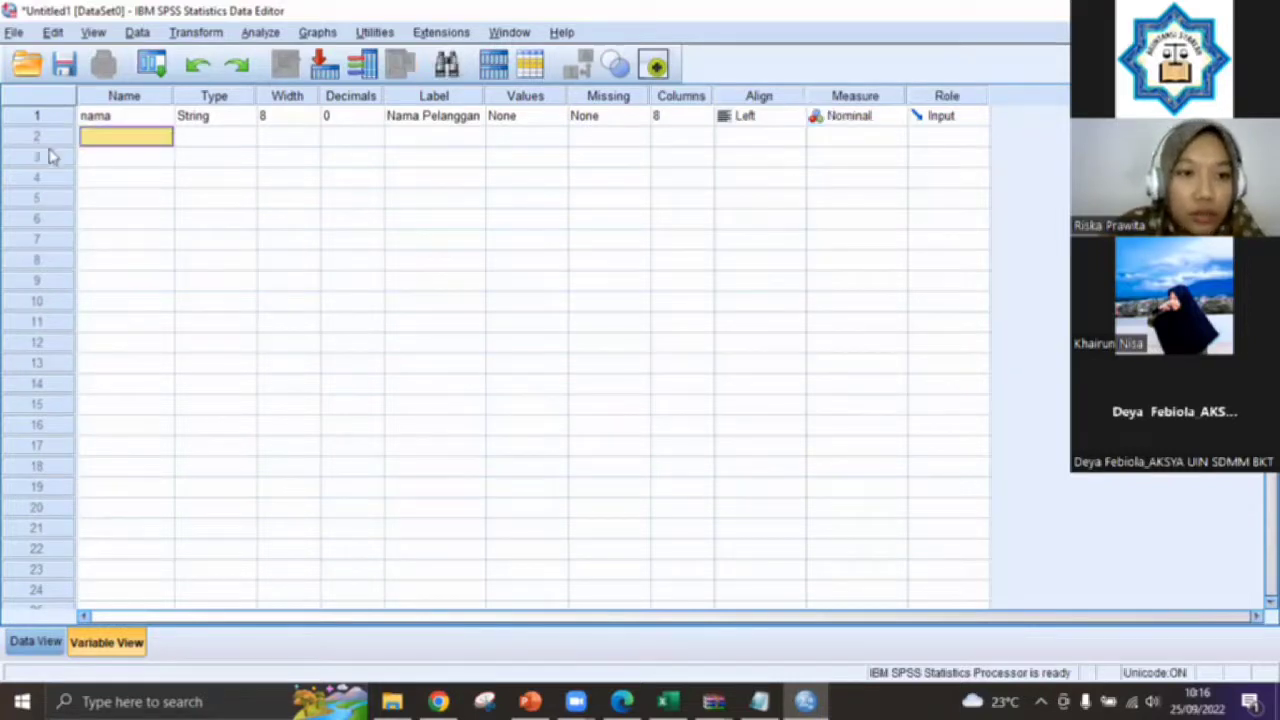
left_click(114, 138)
type("tingkat")
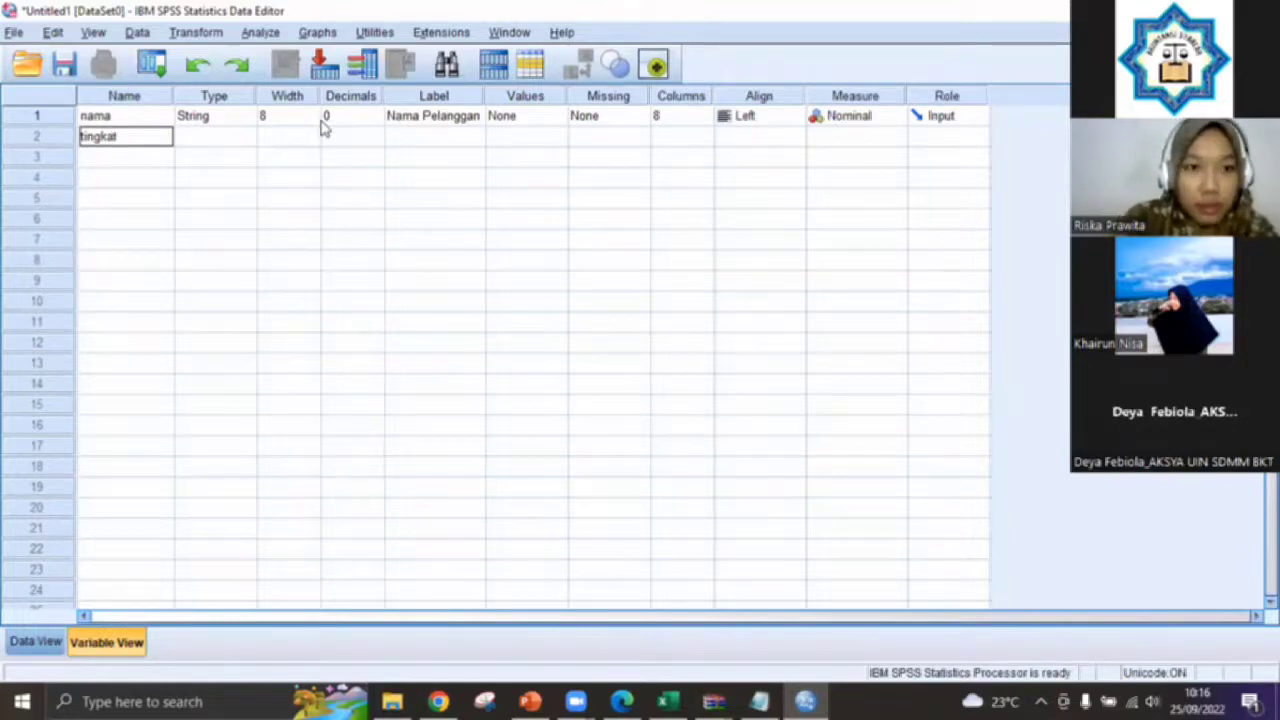
type("_pend")
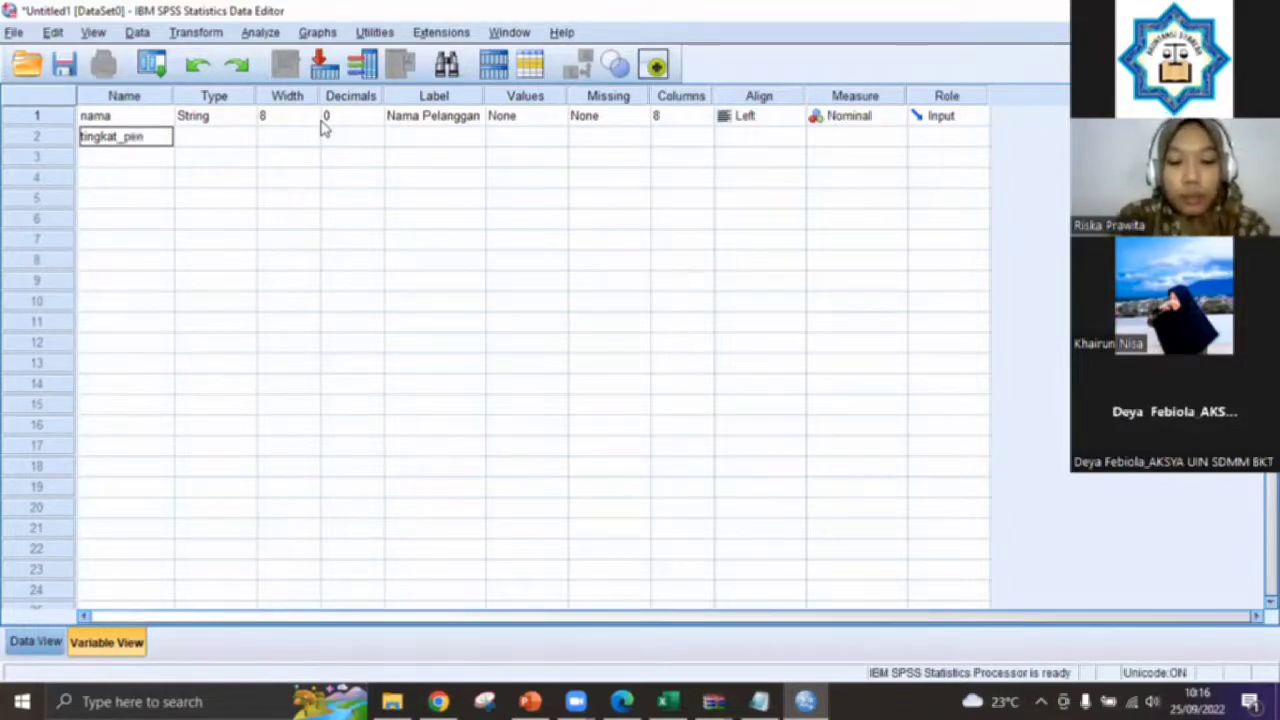
left_click(200, 138)
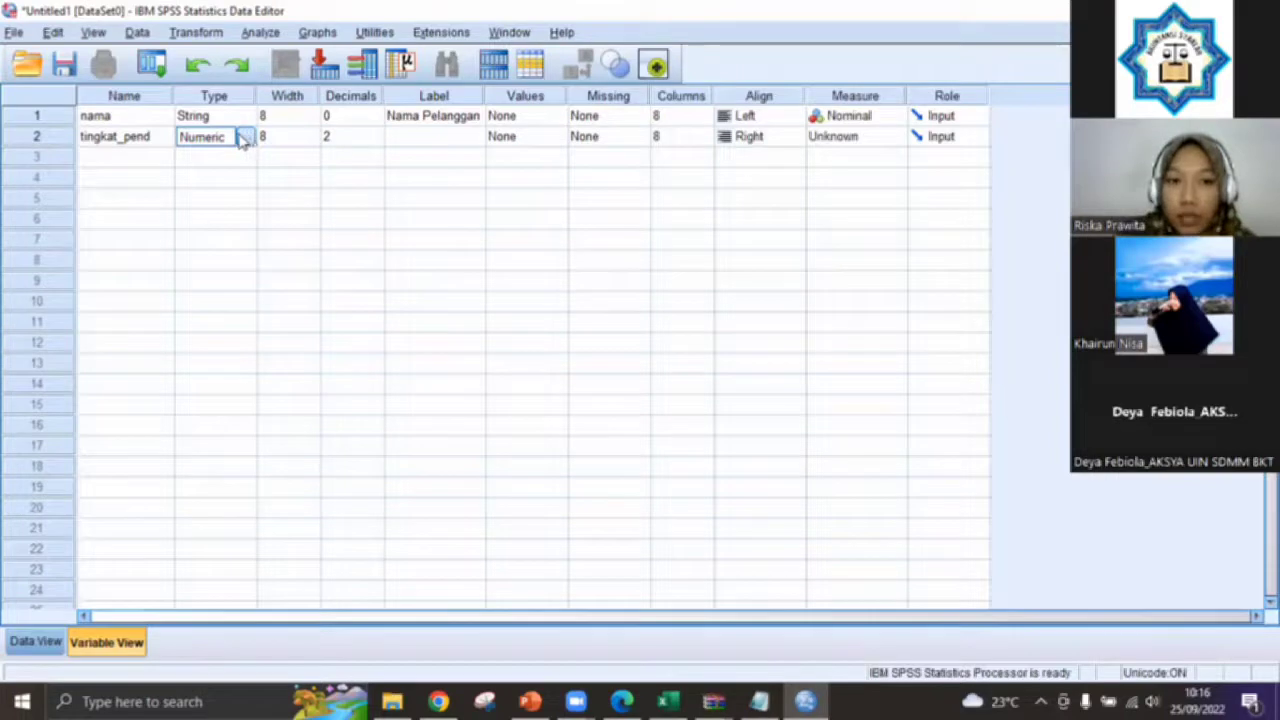
Reduce the decimals of the tingkat_pend variable to 0.
left_click(300, 139)
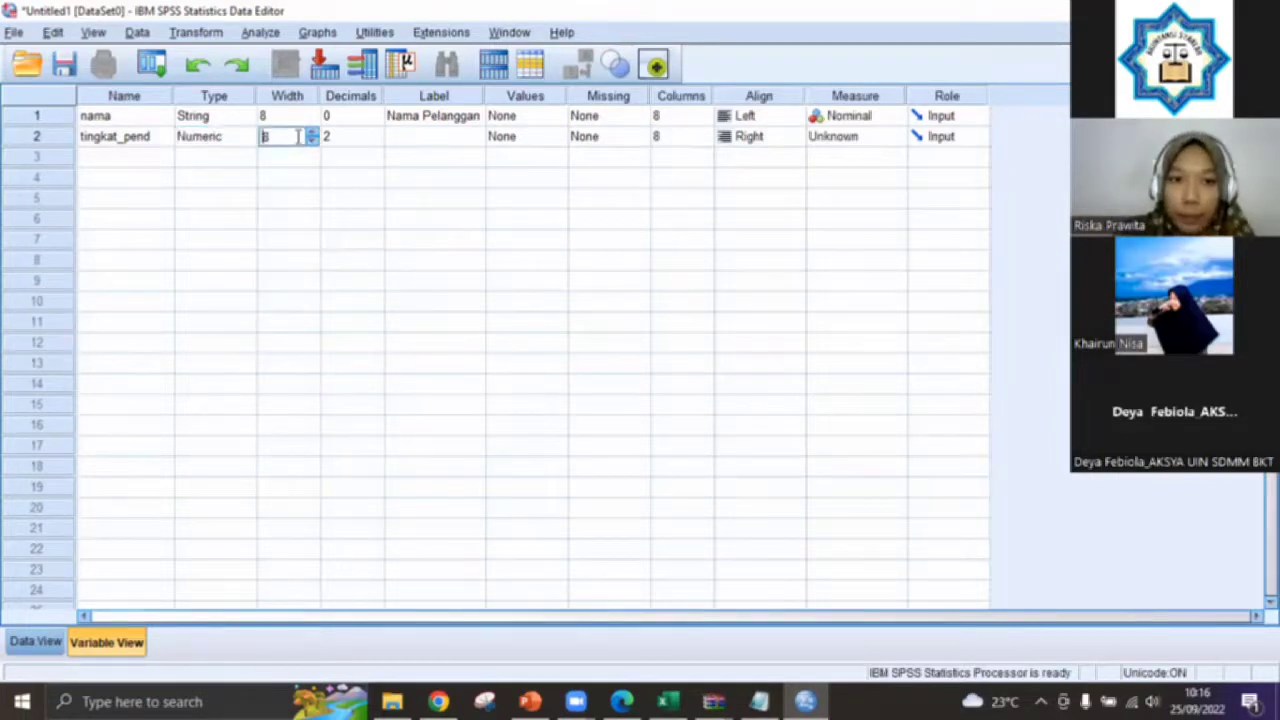
left_click(353, 137)
left_click(376, 141)
left_click(376, 141)
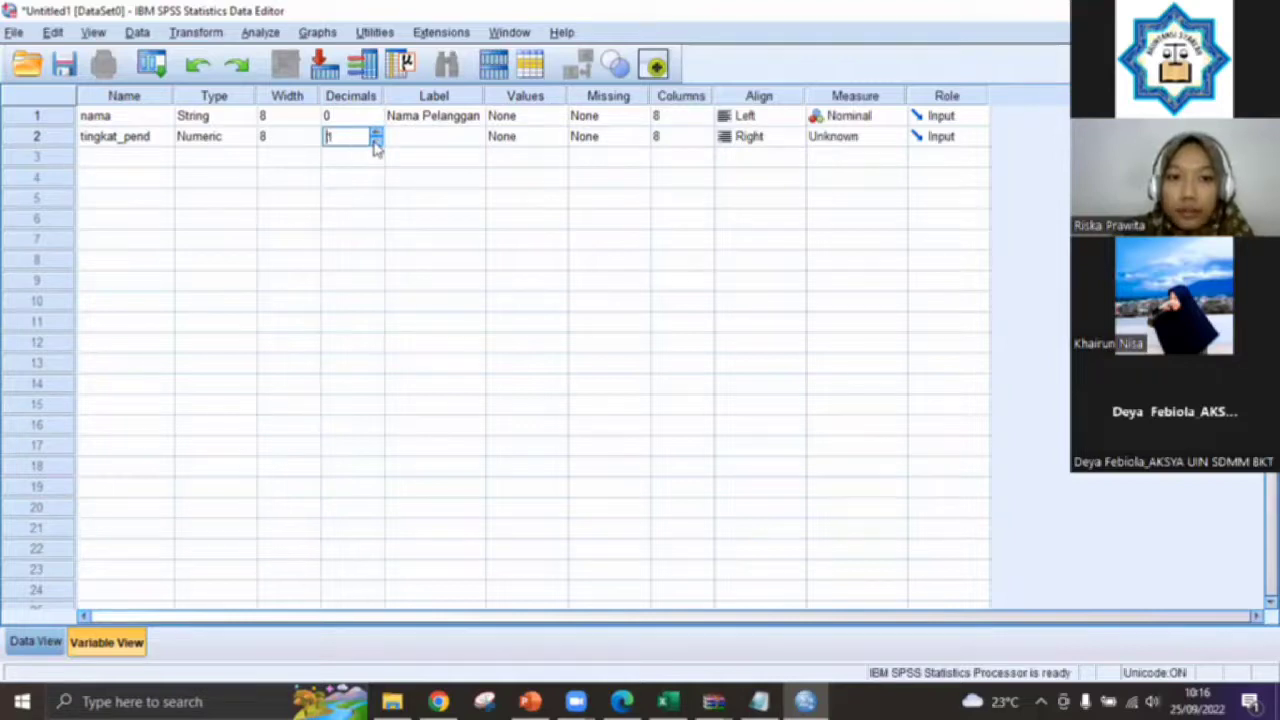
Set the label of the tingkat_pend variable to "Tingkat Pendidikan".
left_click(417, 146)
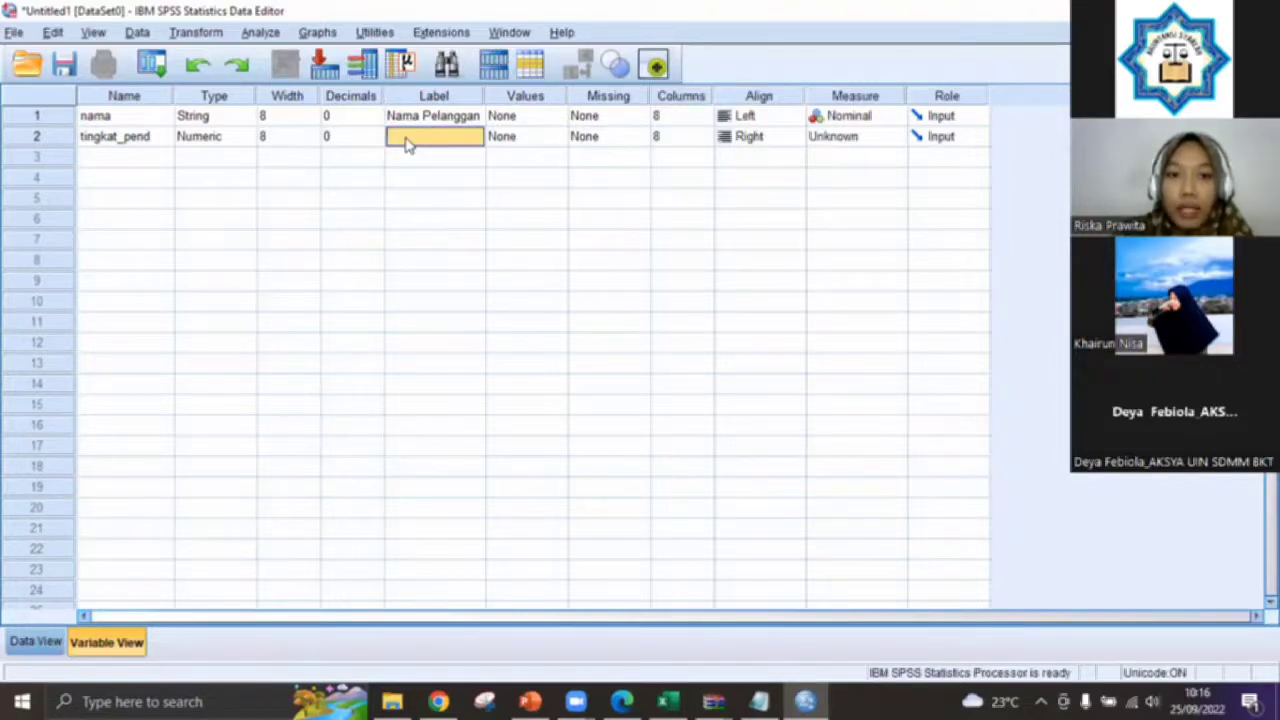
left_click(408, 140)
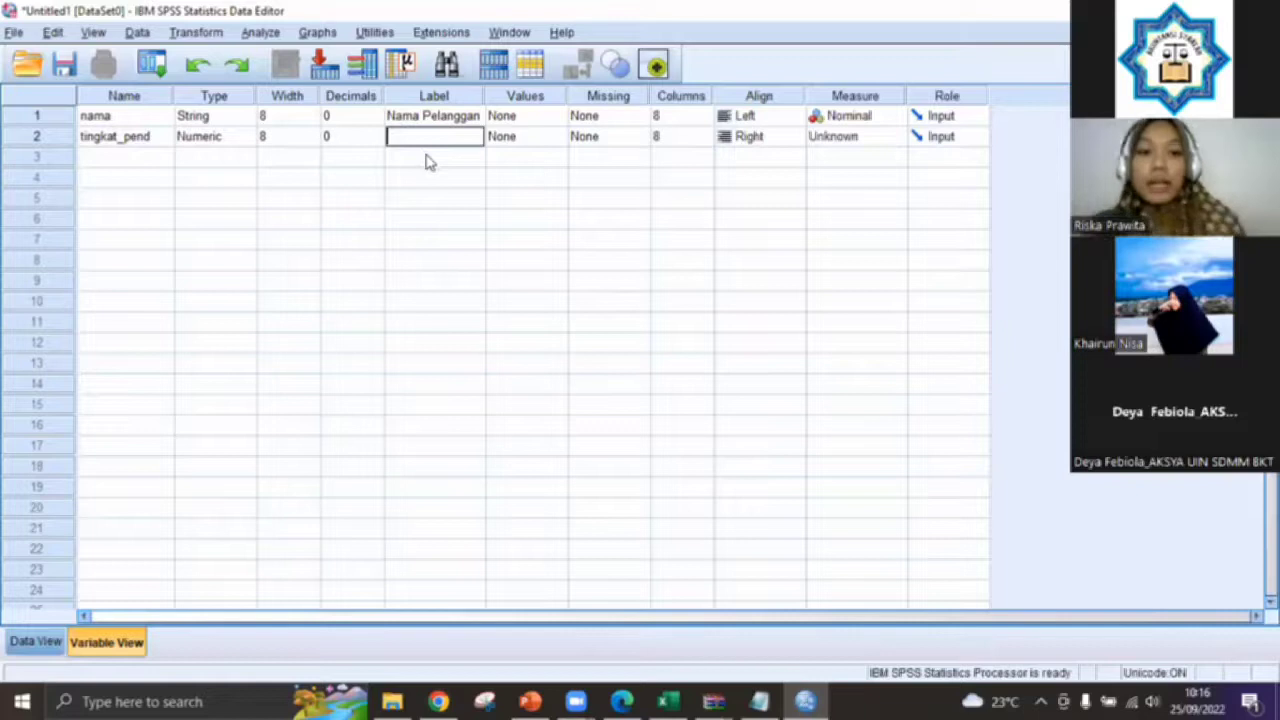
type("T")
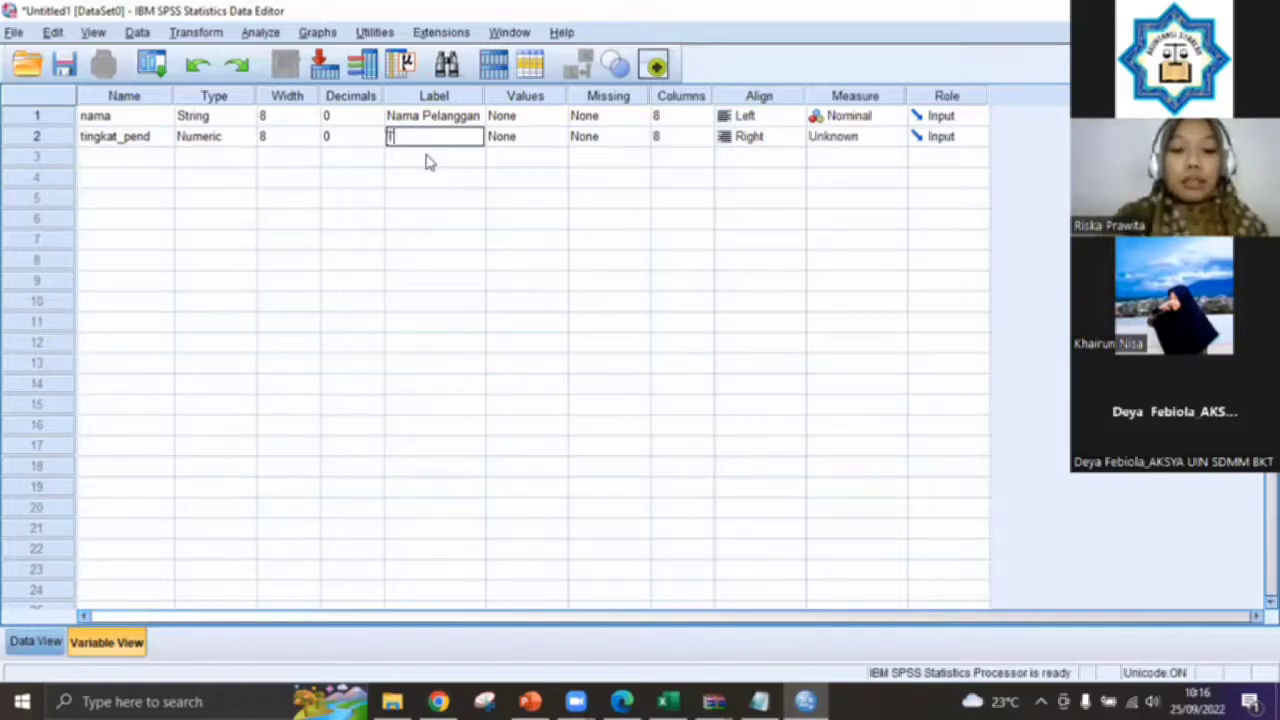
type("ingkat Pendidikan")
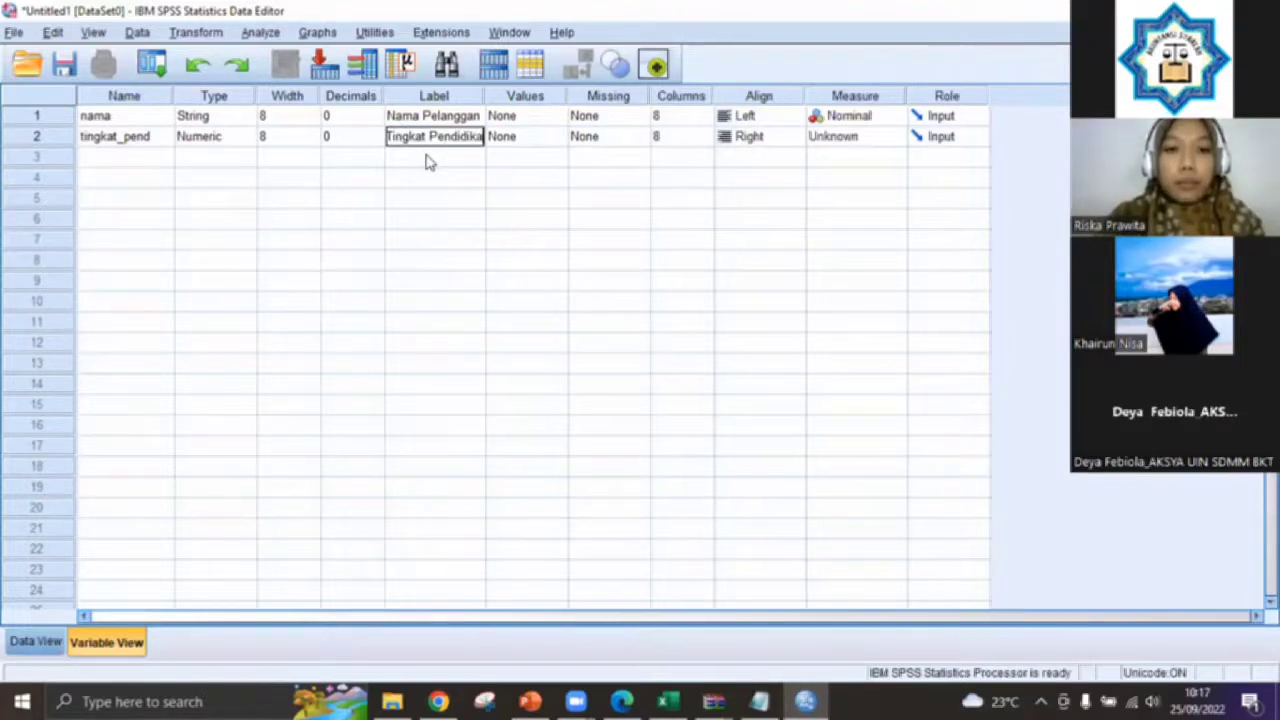
Open the value labels of tingkat_pend and add 1 = "SD" and 2 = "SMP".
left_click(518, 146)
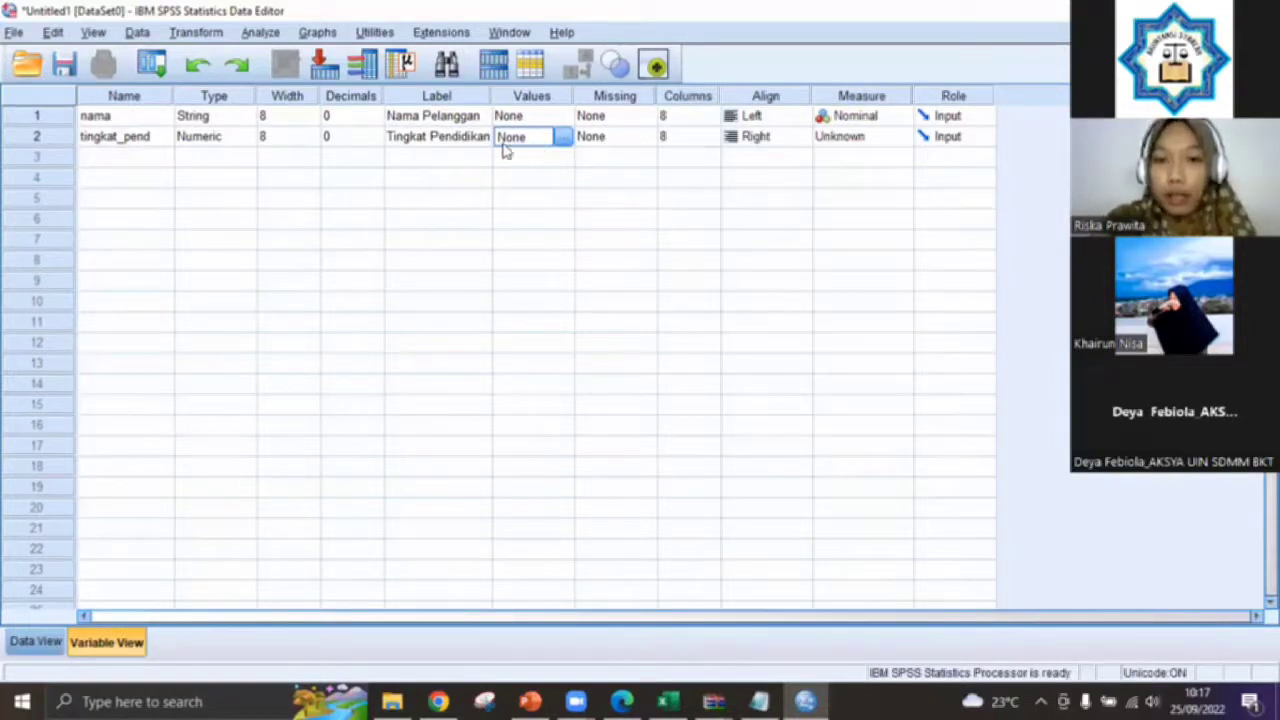
left_click(563, 142)
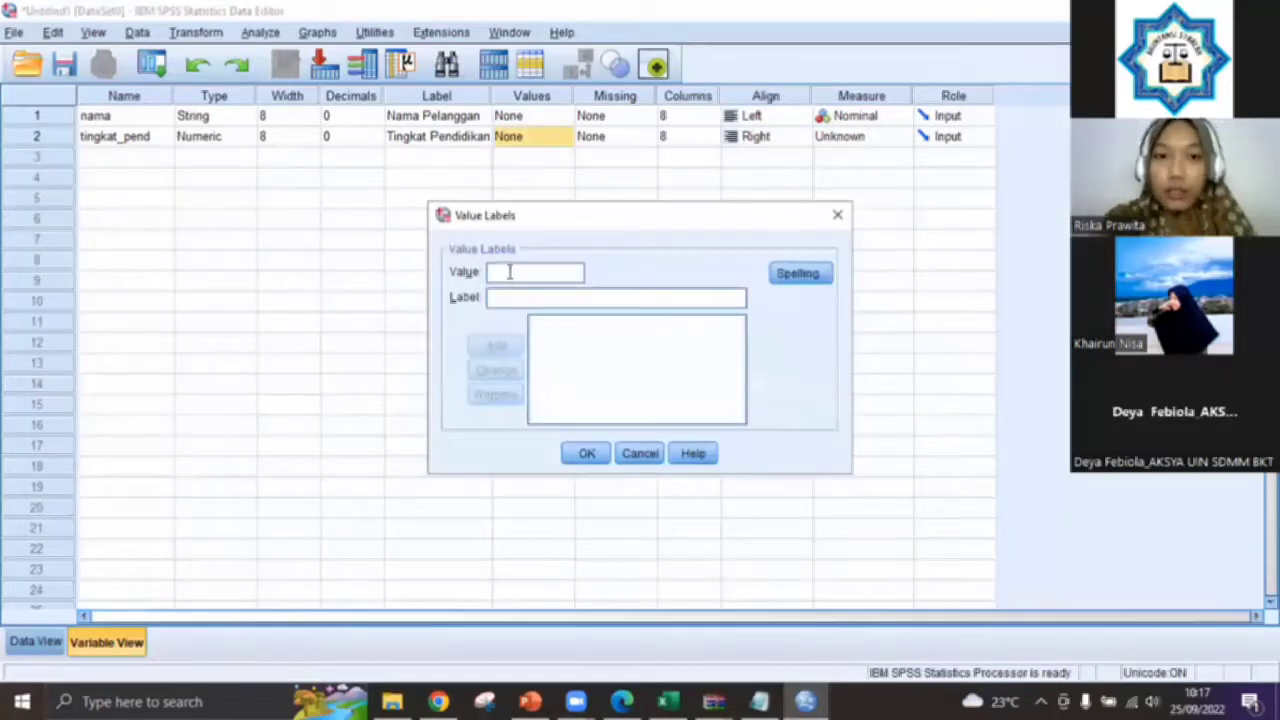
type("1")
left_click(502, 300)
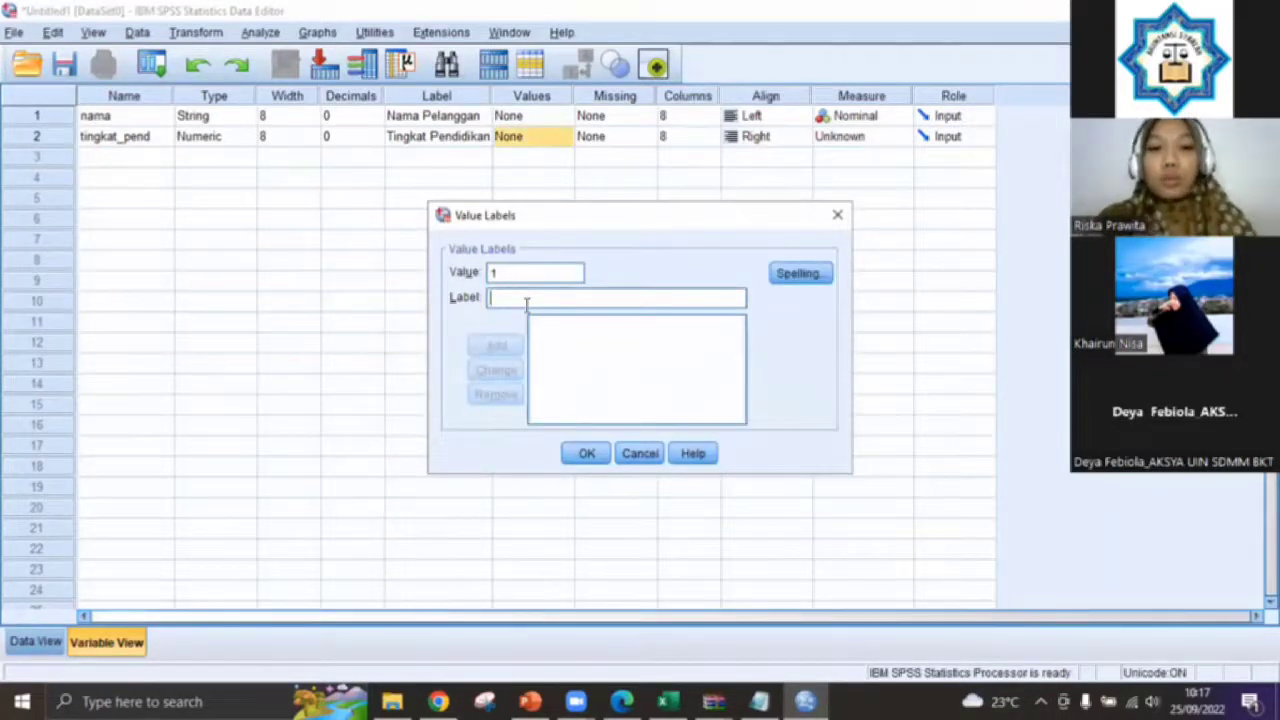
type("SD")
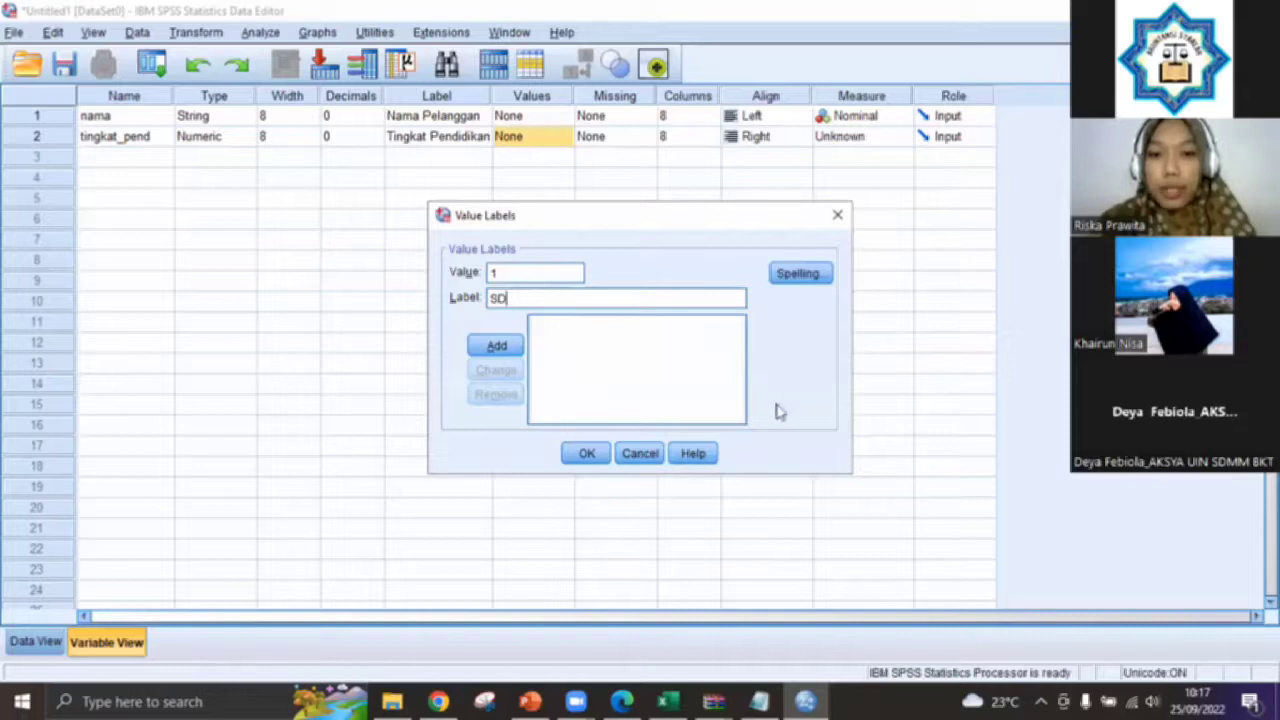
left_click(493, 350)
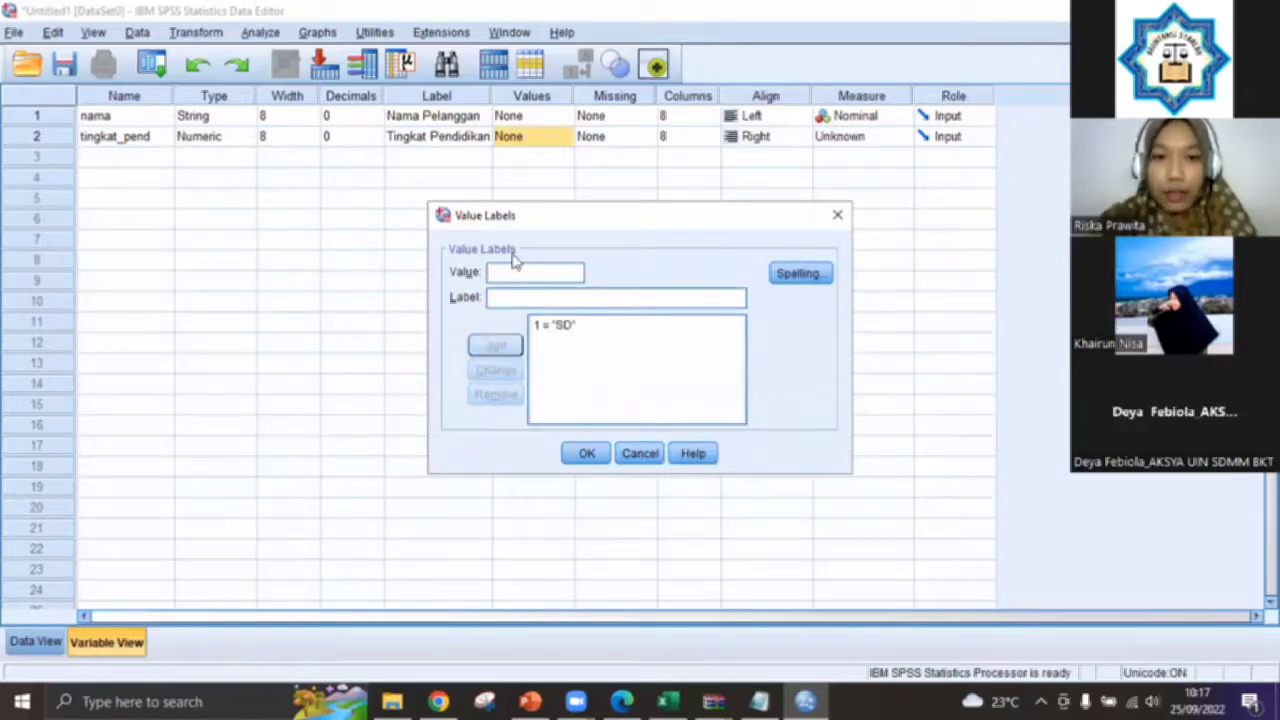
type("2")
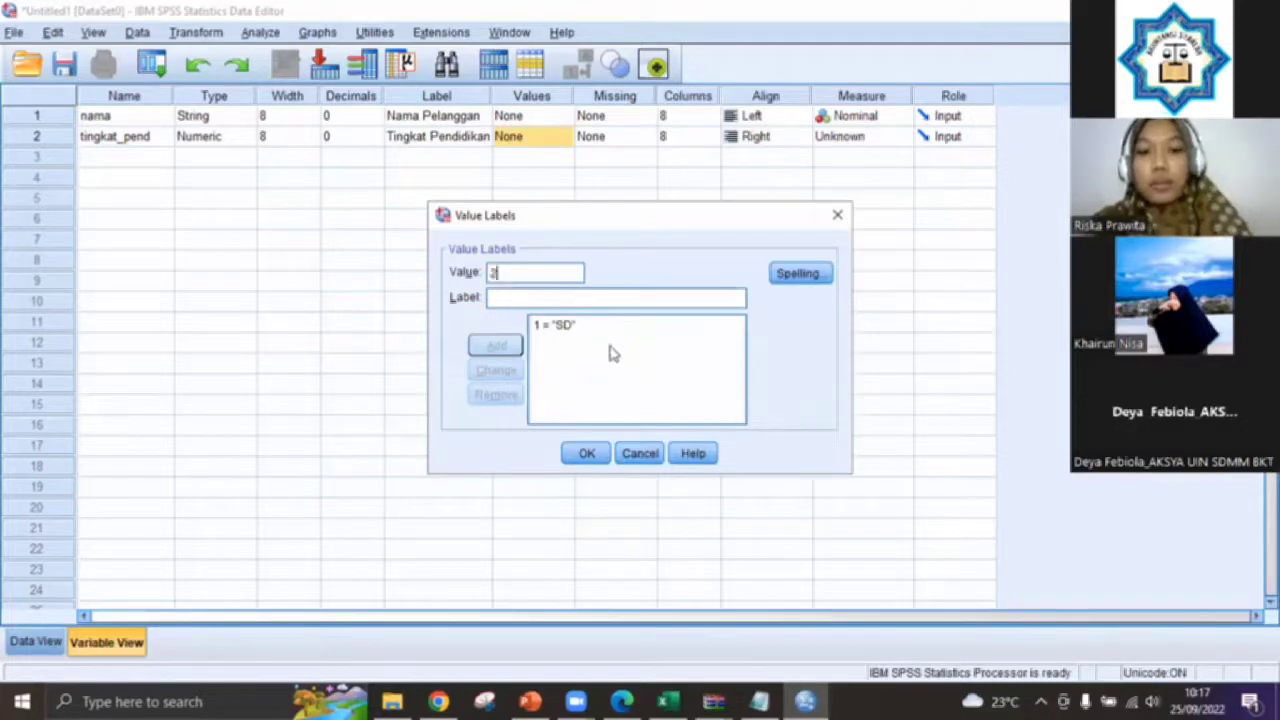
left_click(510, 300)
type("SMP")
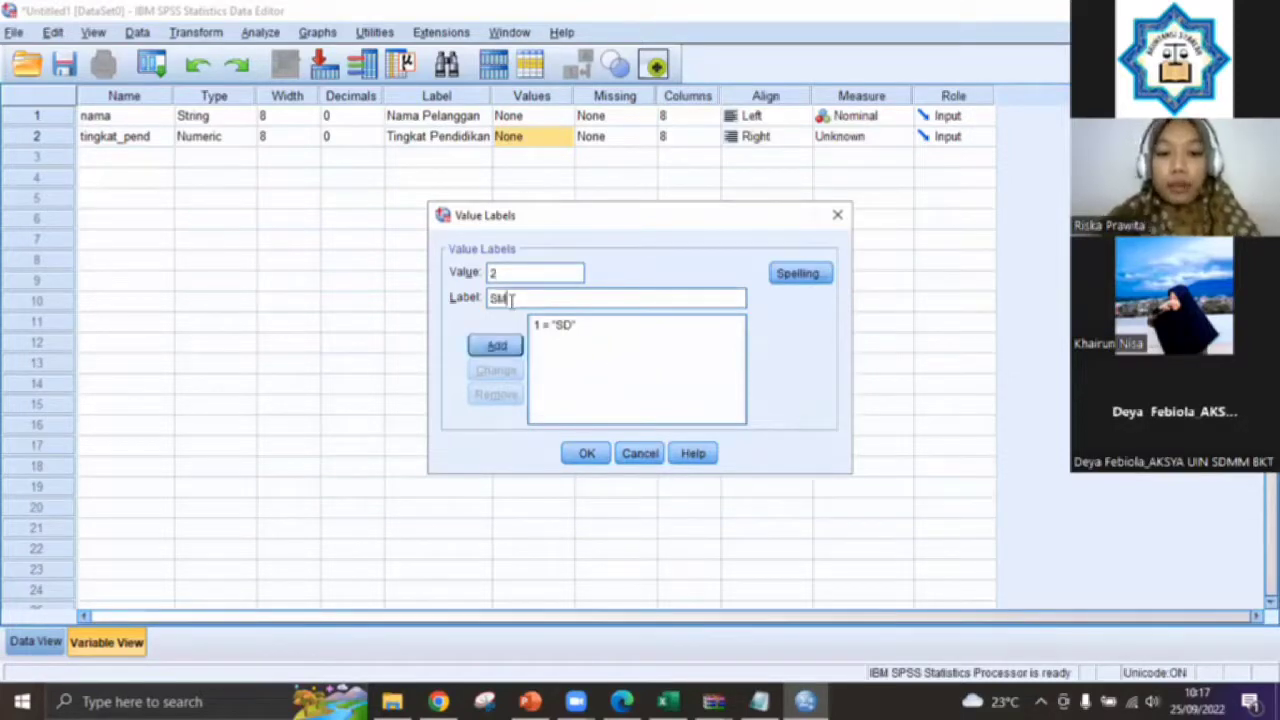
left_click(495, 346)
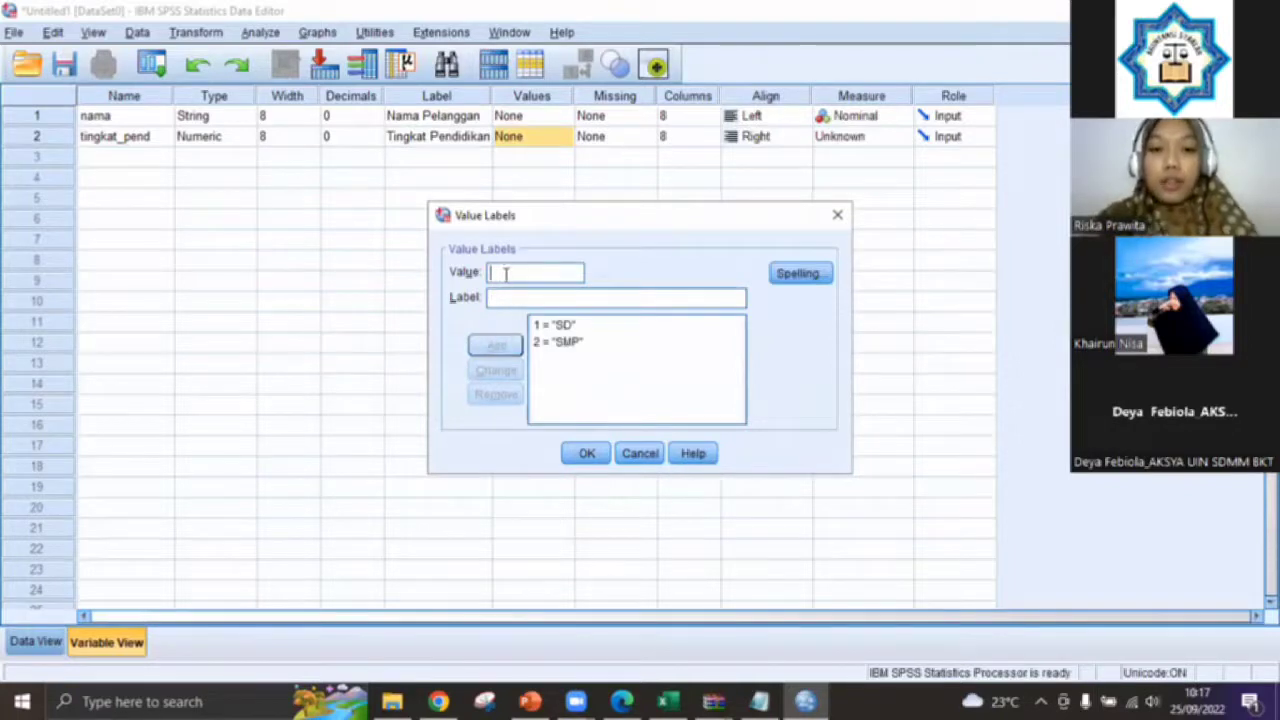
Add the value labels 3 = "SMA" and 4 = "Perguruan Tinggi" for tingkat_pend and apply the list.
type("3")
left_click(572, 298)
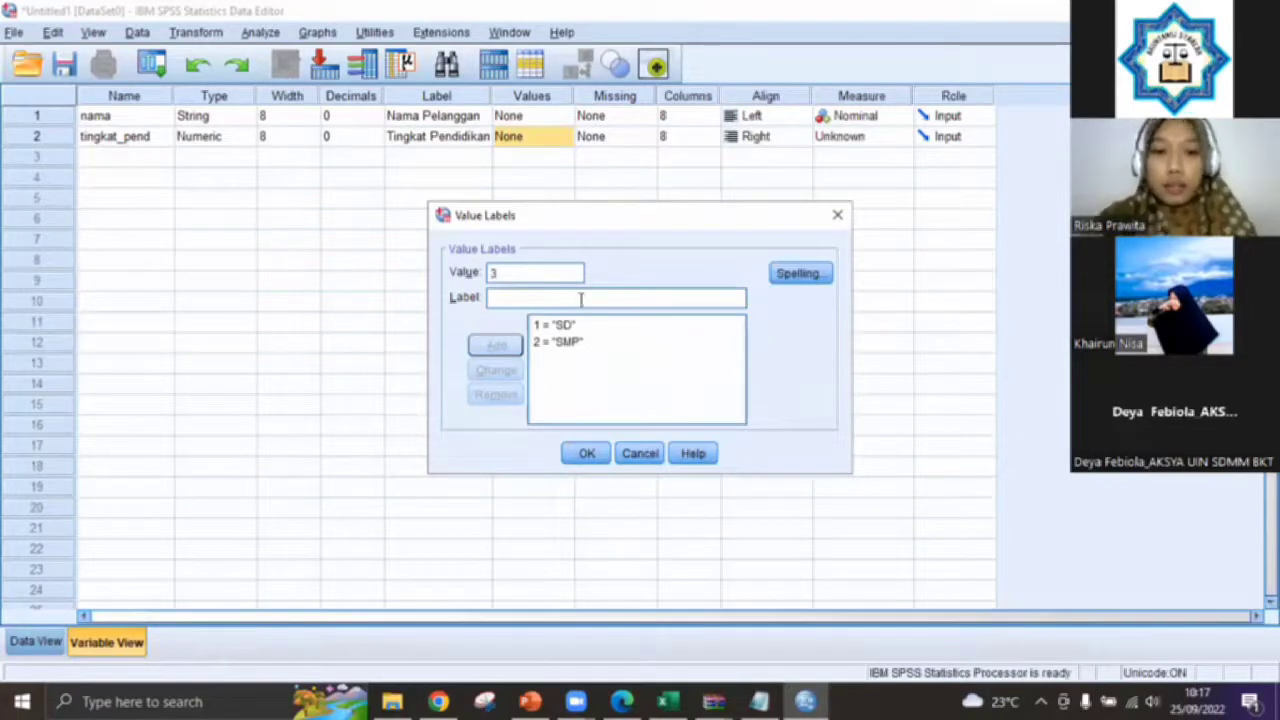
type("SMA")
left_click(494, 346)
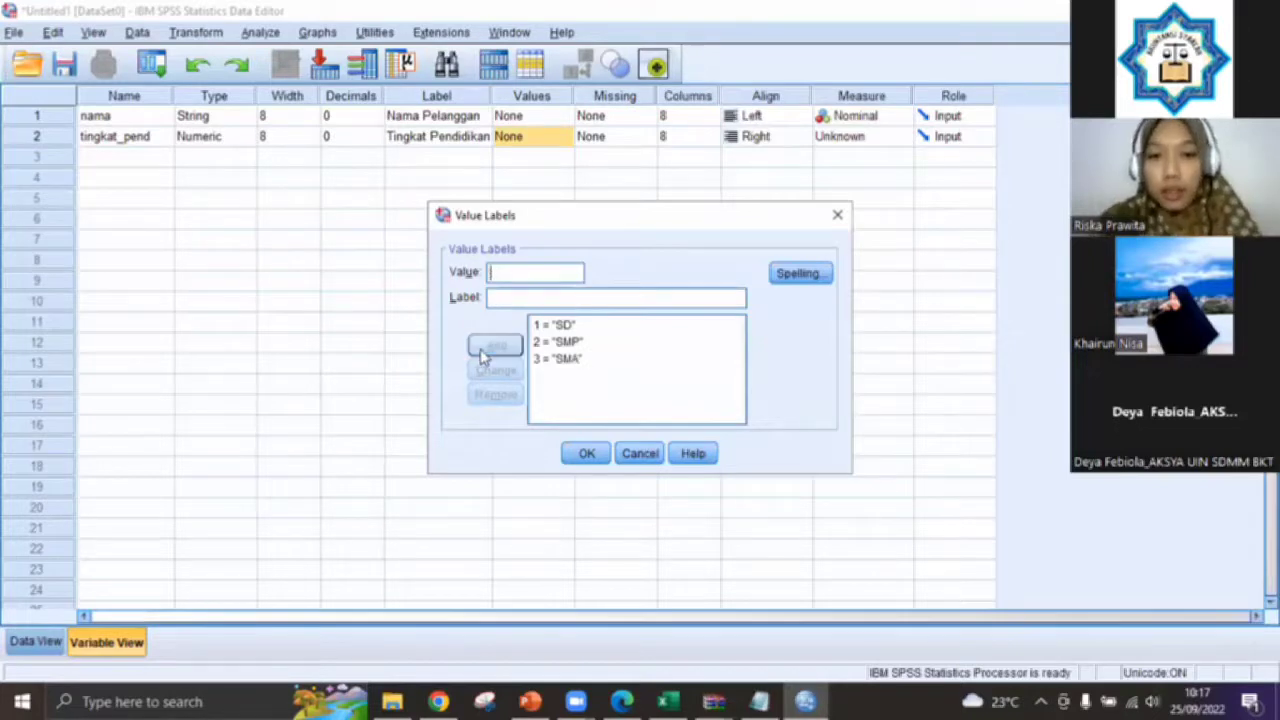
type("4")
left_click(502, 296)
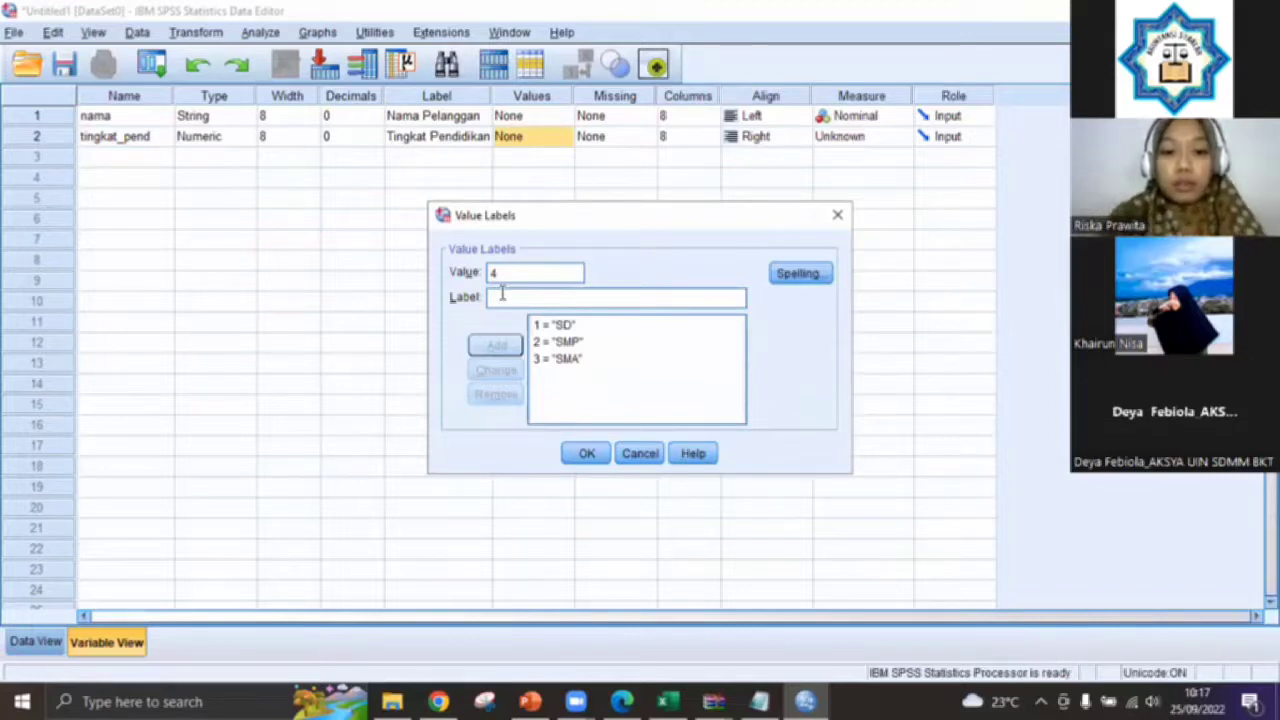
type("Pe")
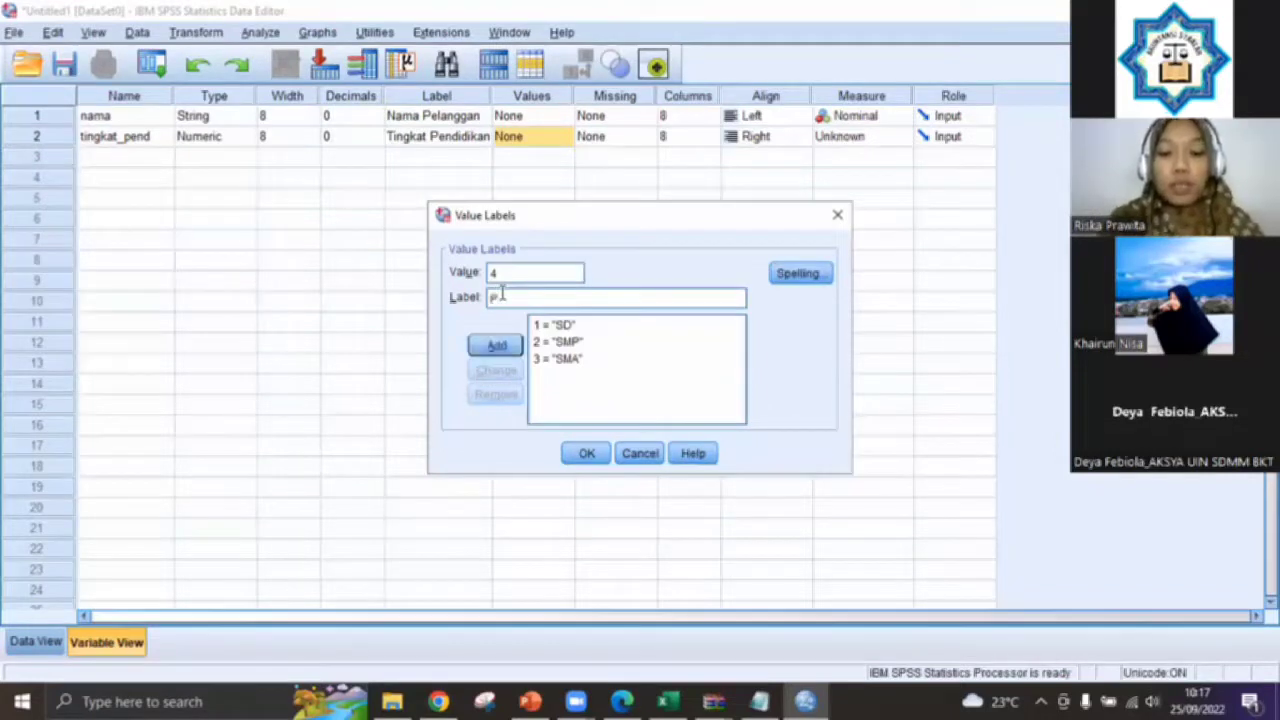
type("rguruan ")
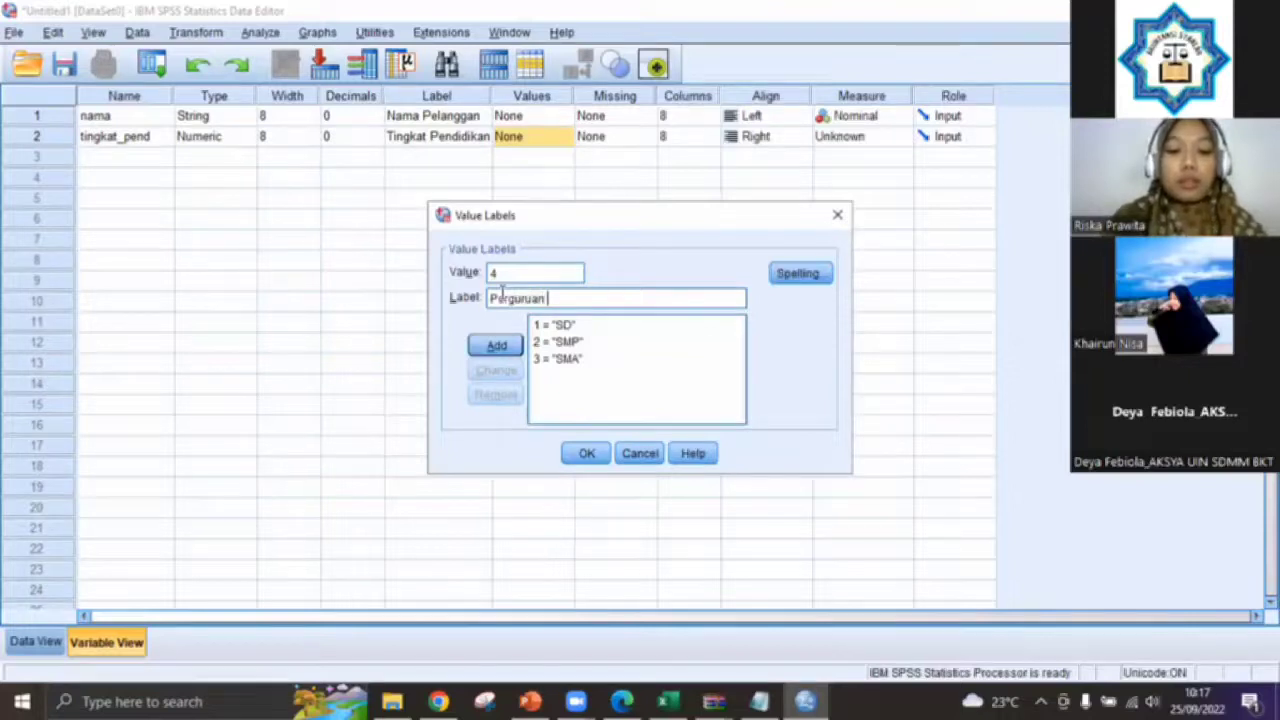
type("Tinggi")
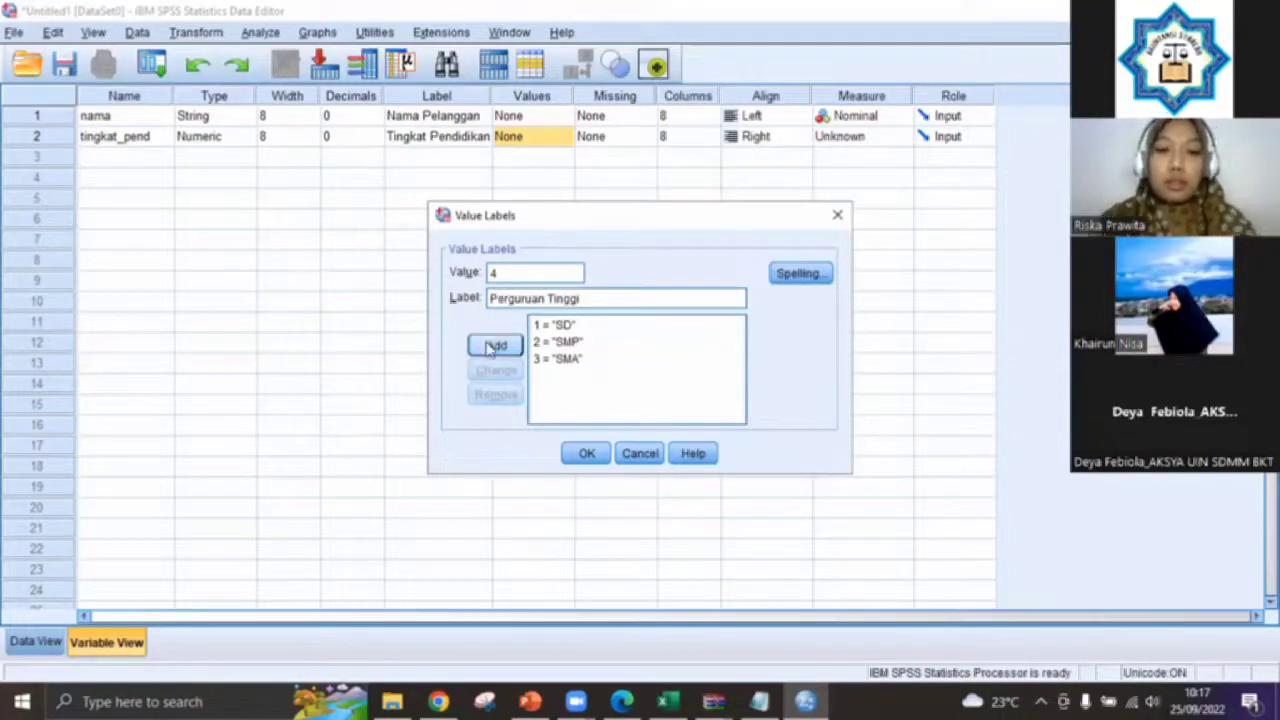
left_click(495, 349)
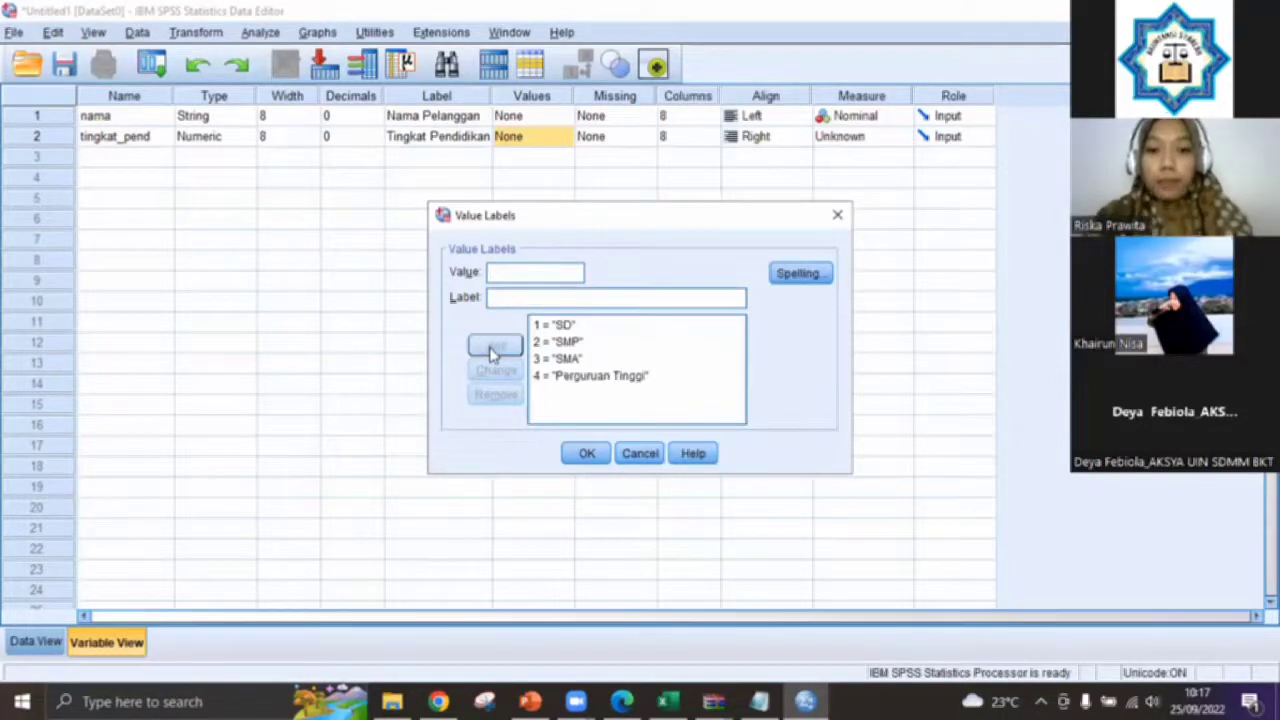
left_click(590, 454)
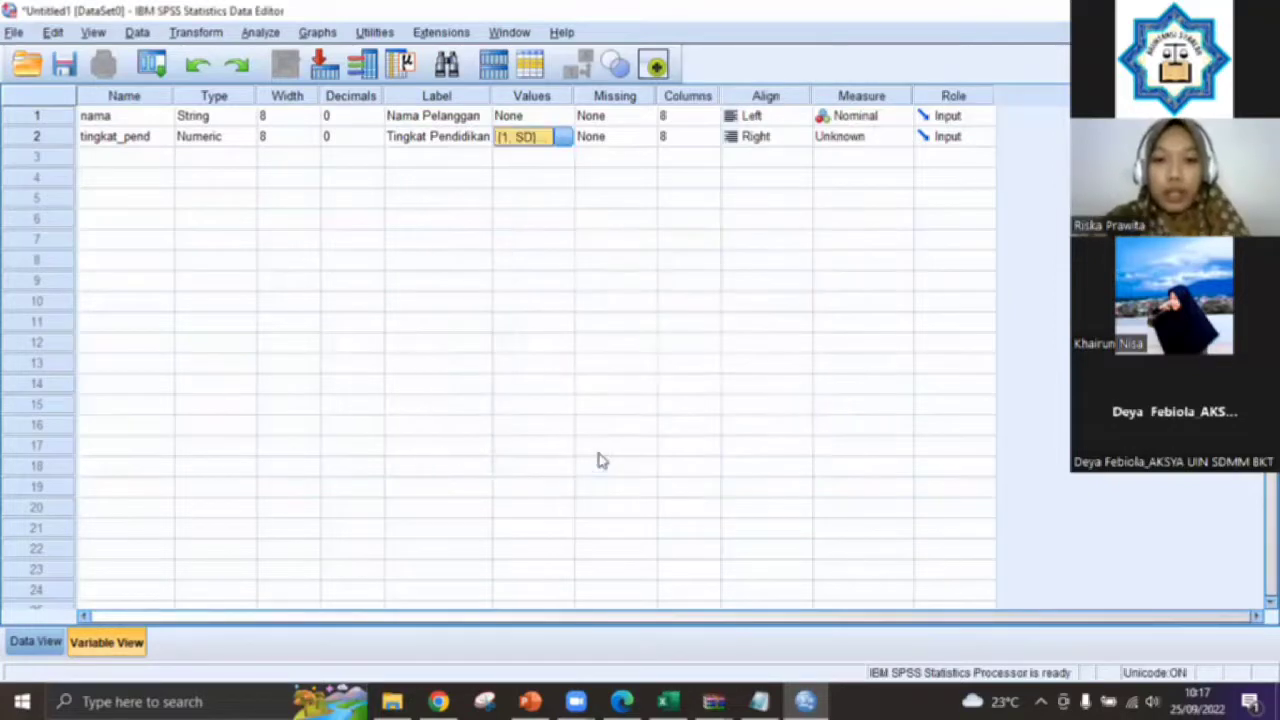
Set the measurement level of the tingkat_pend variable to Ordinal.
left_click(838, 143)
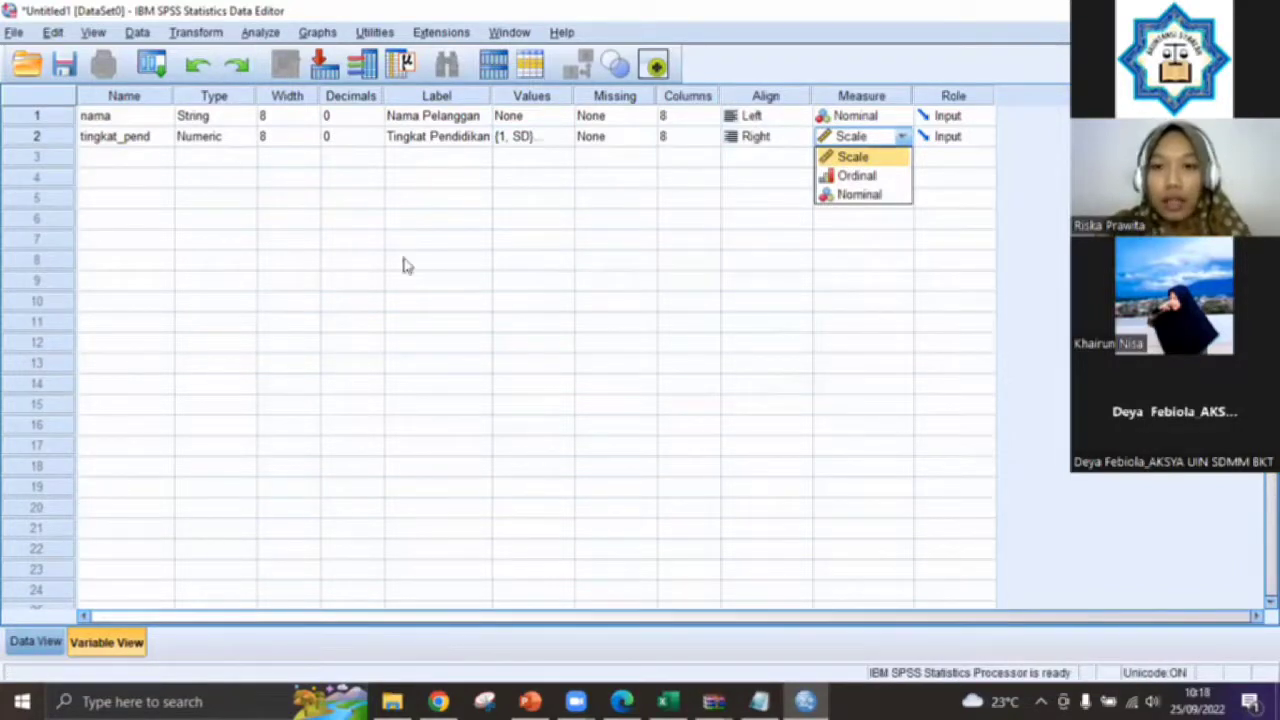
left_click(886, 160)
left_click(901, 136)
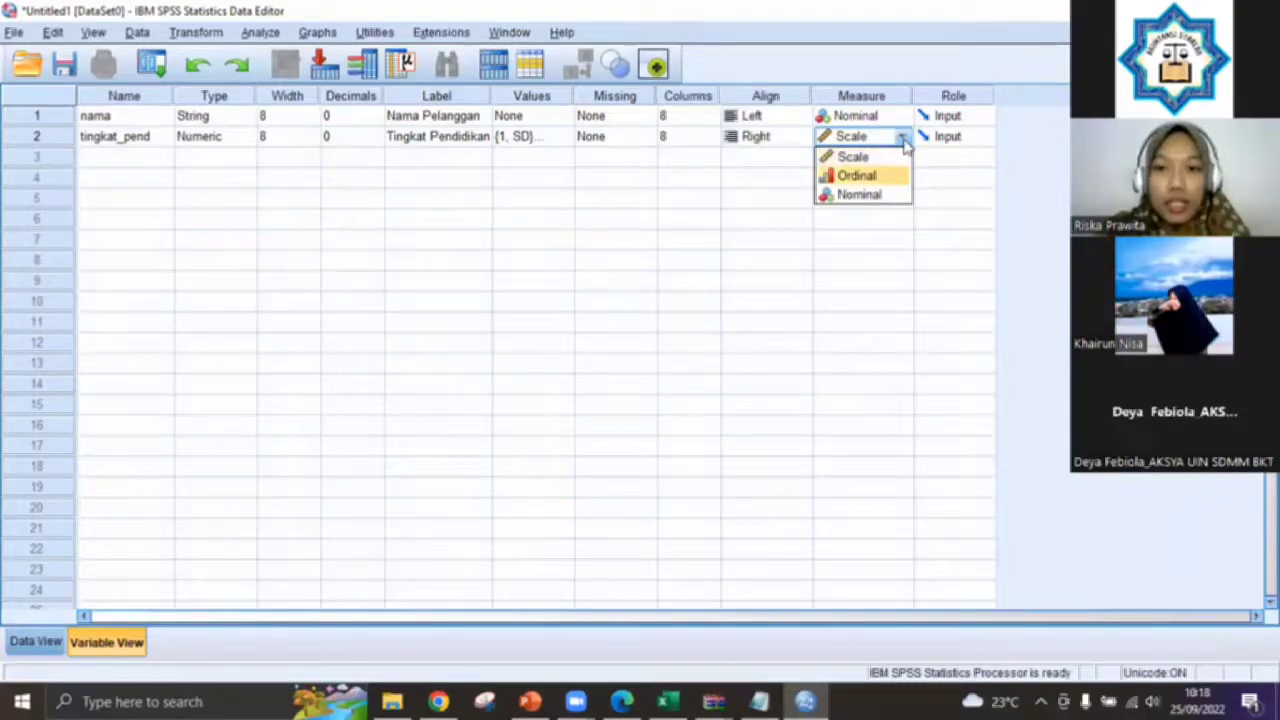
key("Return")
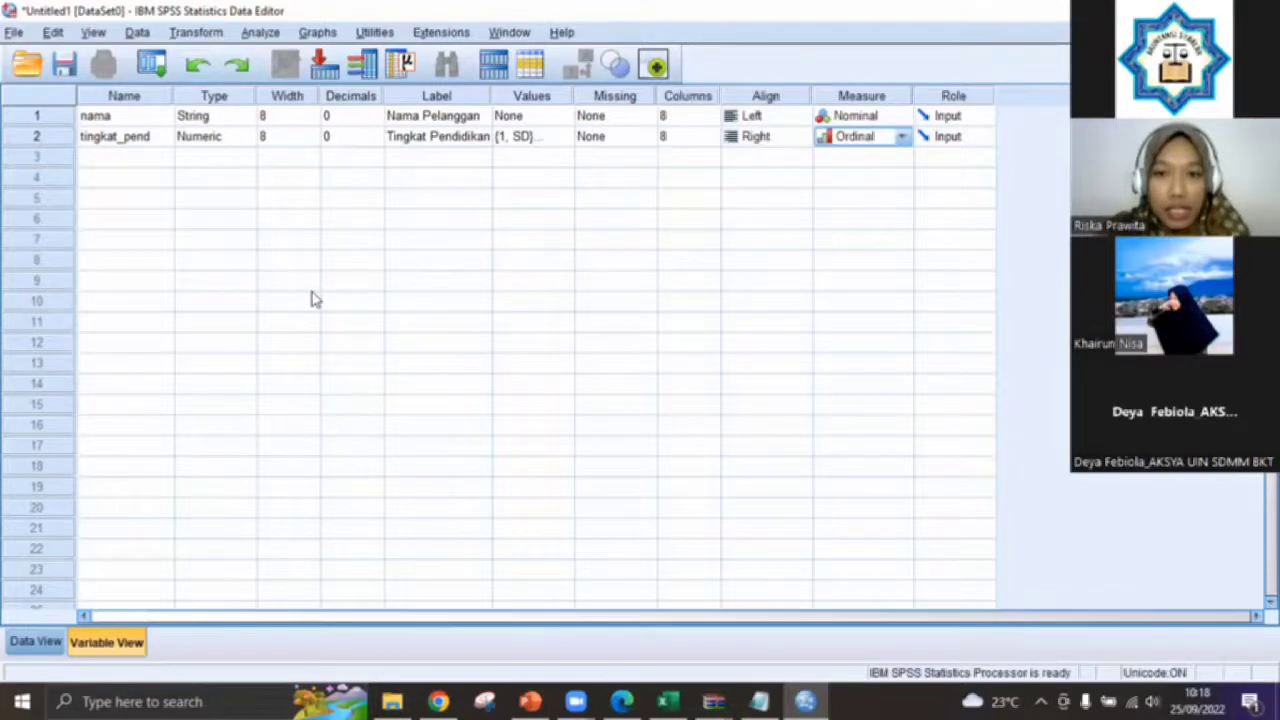
Add a numeric variable total_belanja with 0 decimals, the label "Total Belanja" and the Scale measurement level.
left_click(121, 164)
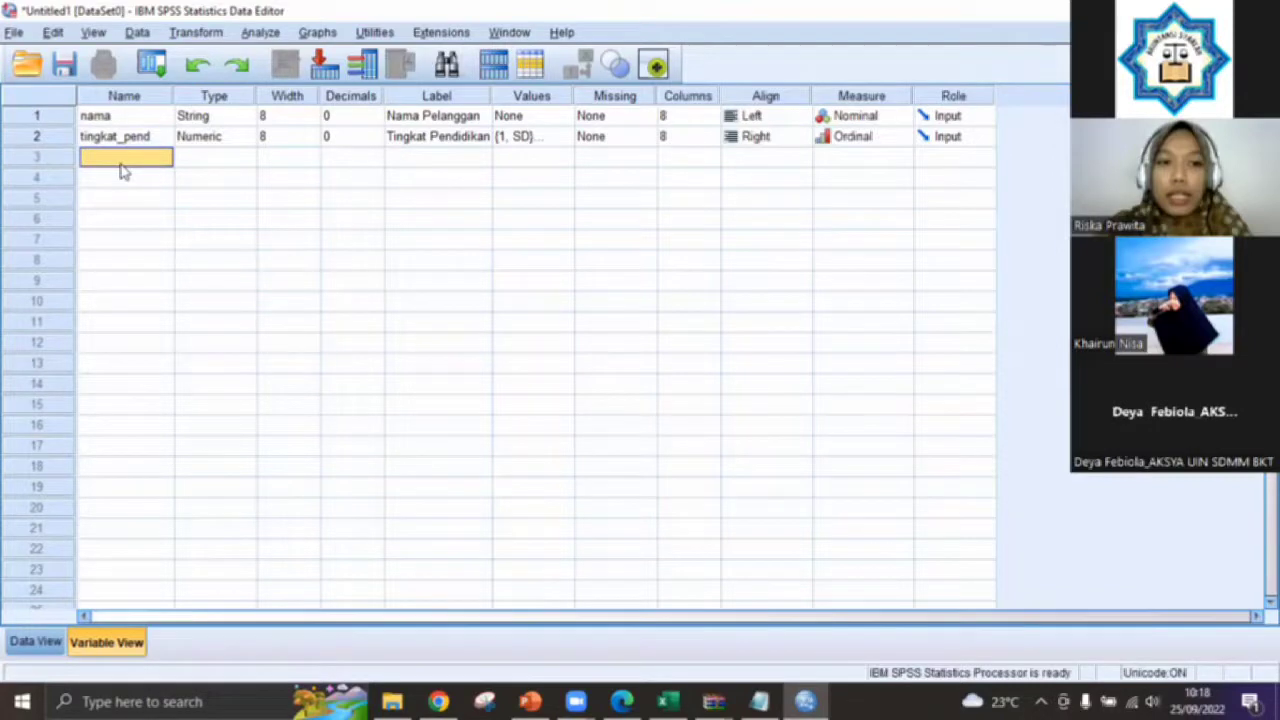
type("total_belanja")
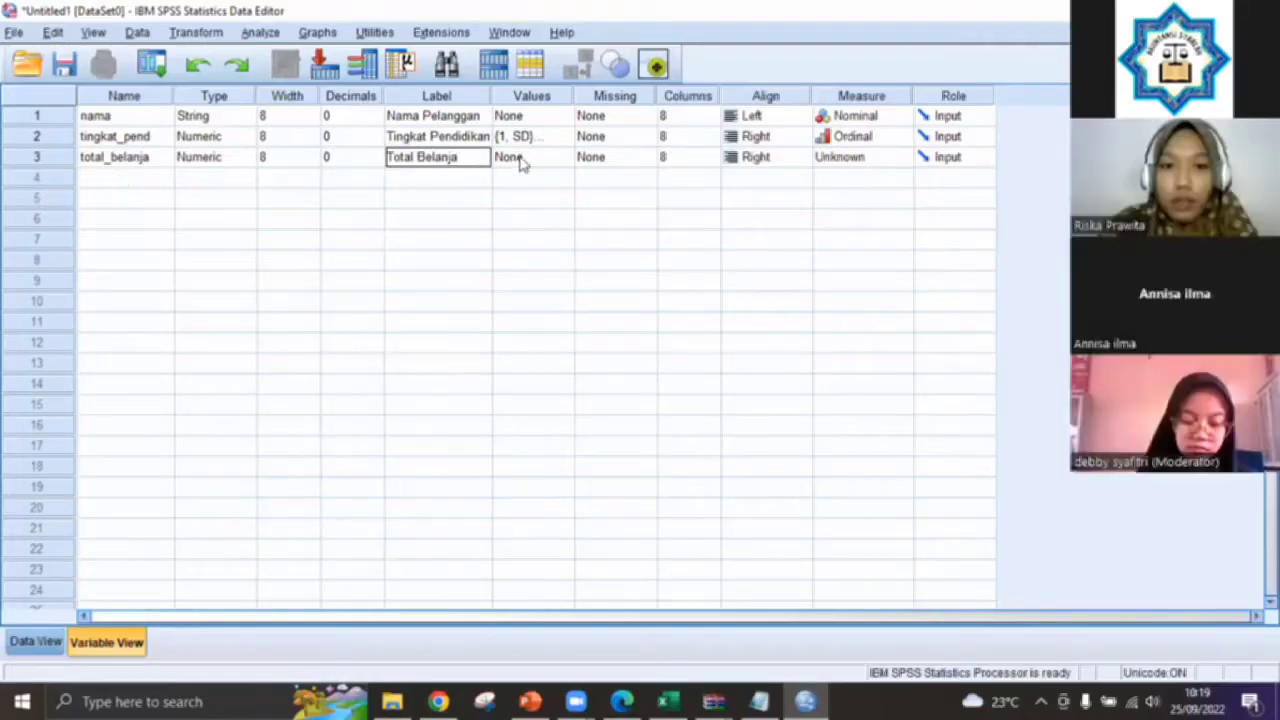
left_click(843, 163)
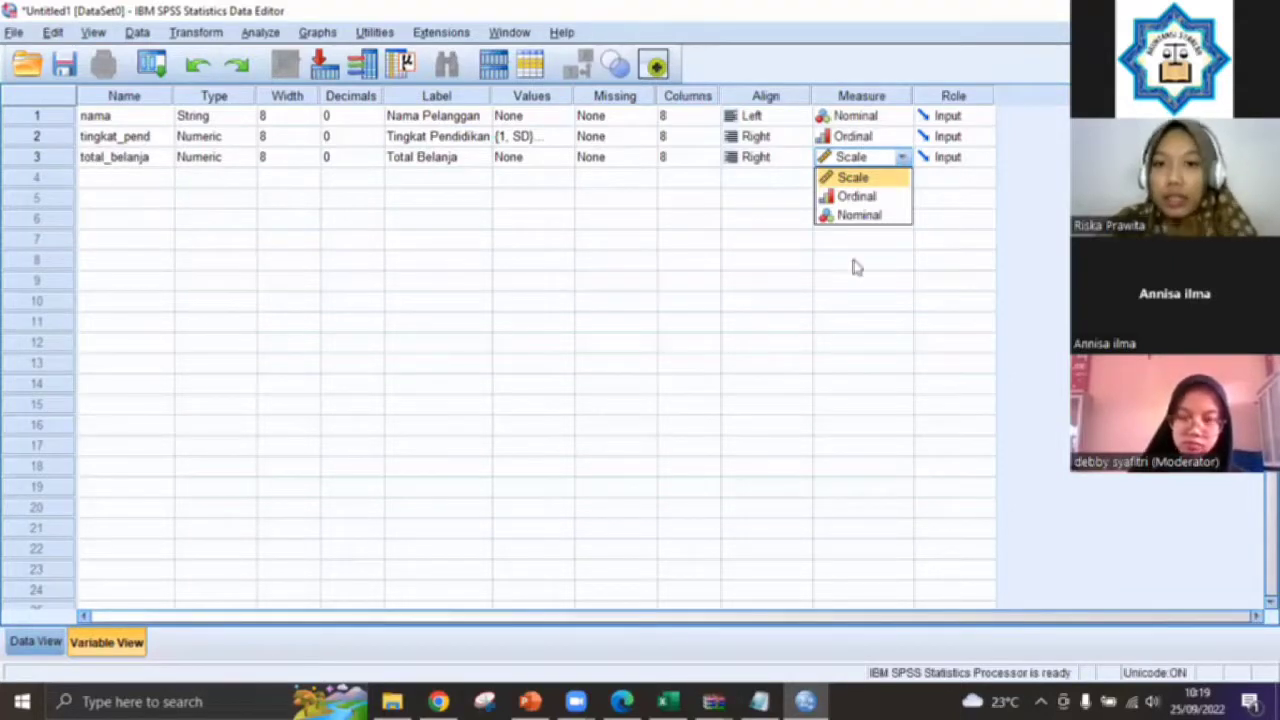
left_click(851, 180)
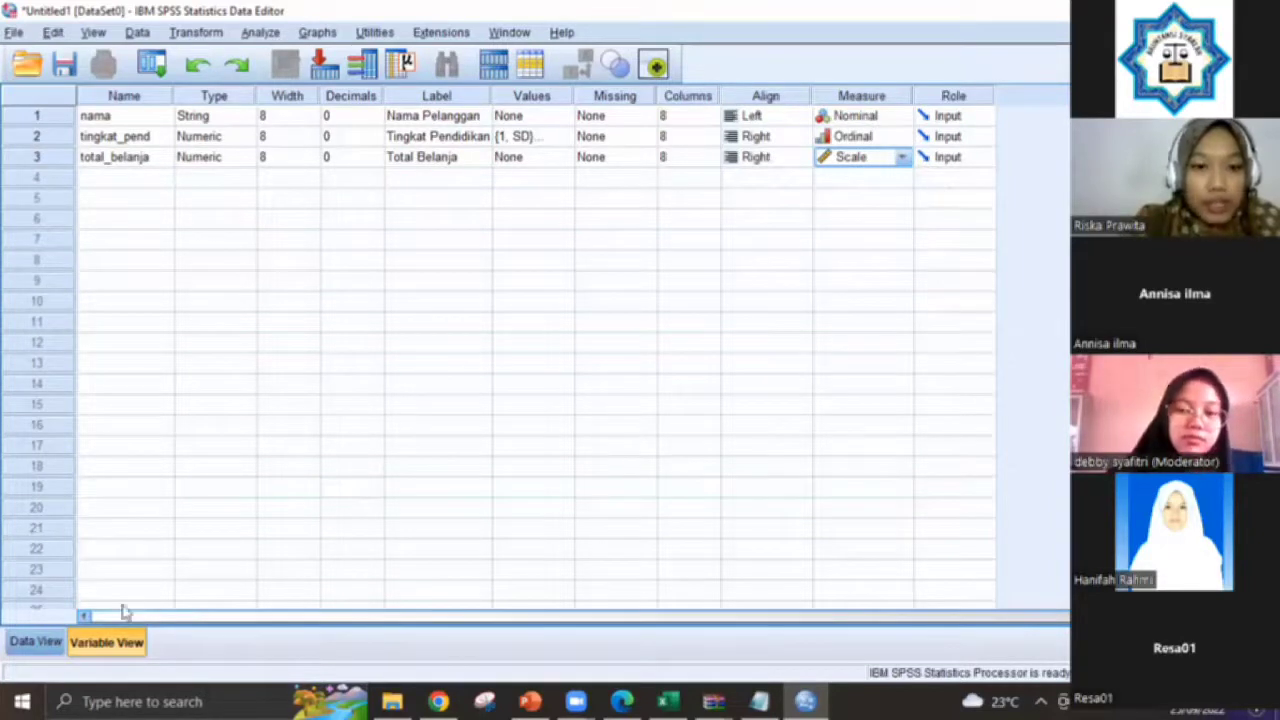
Switch to Data View, turn on the display of value labels and list the tingkat_pend choices for row 1.
left_click(36, 643)
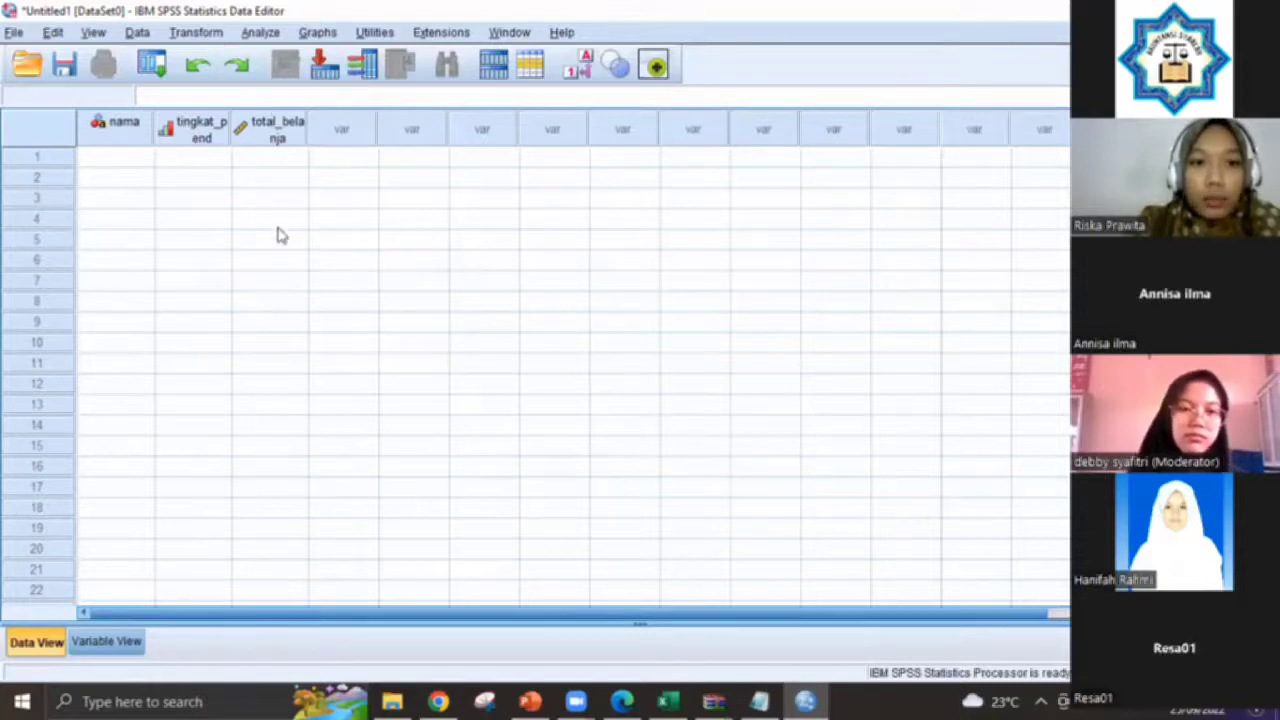
left_click(137, 161)
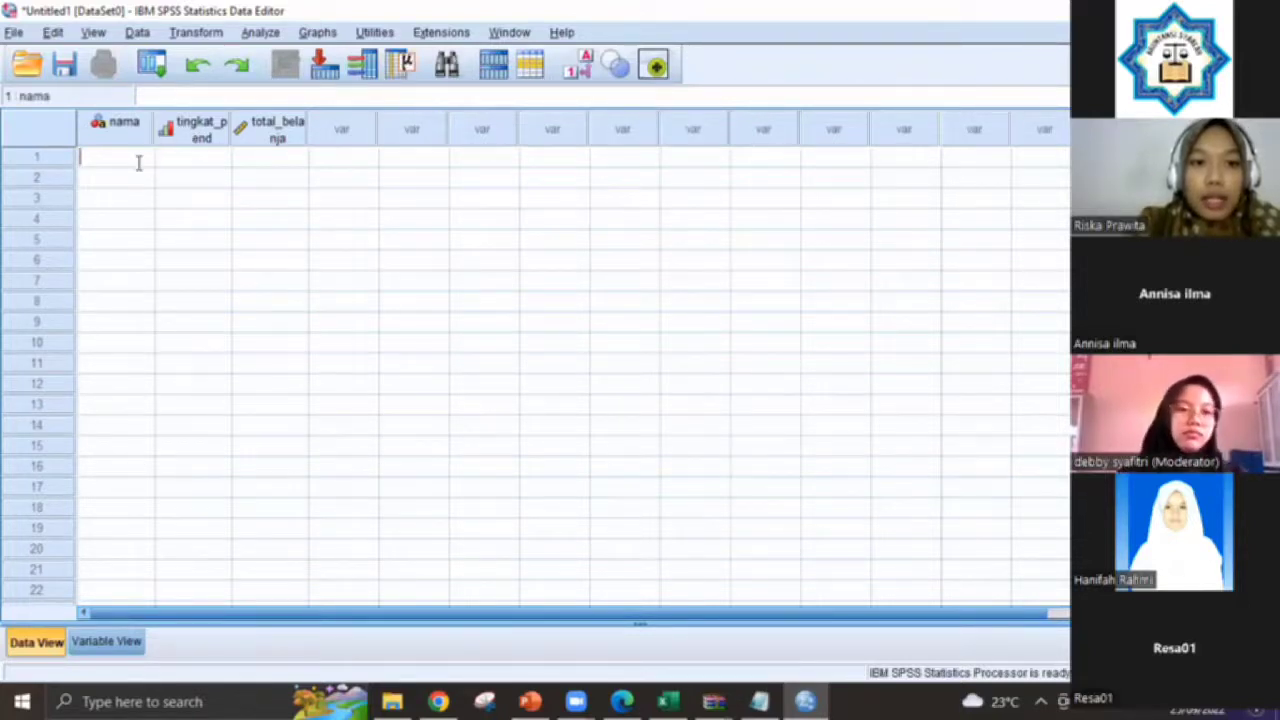
left_click(194, 162)
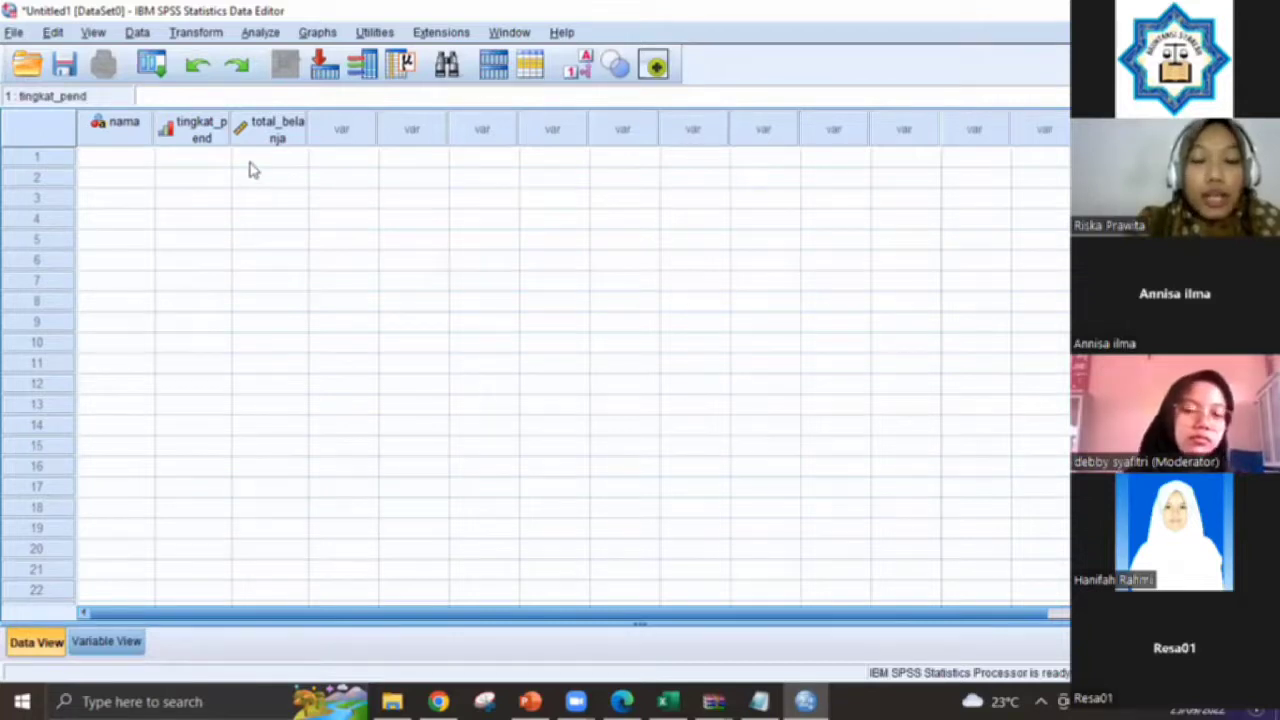
left_click(133, 159)
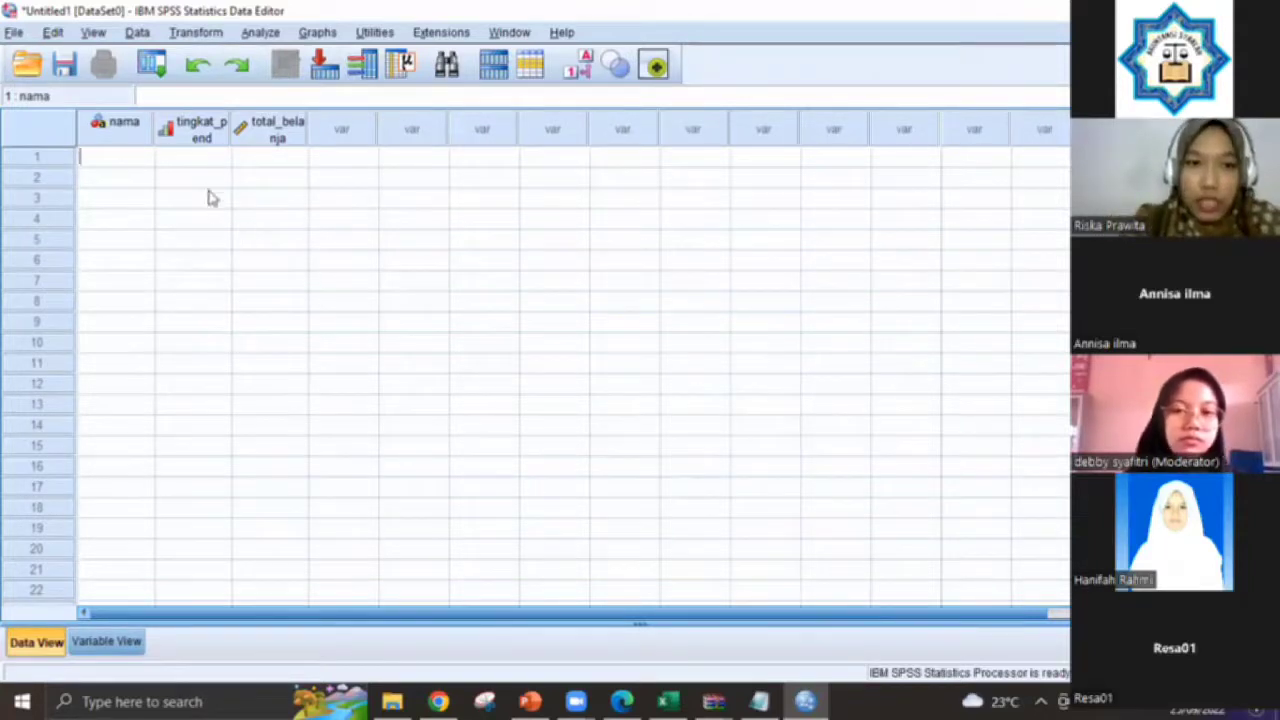
left_click(222, 160)
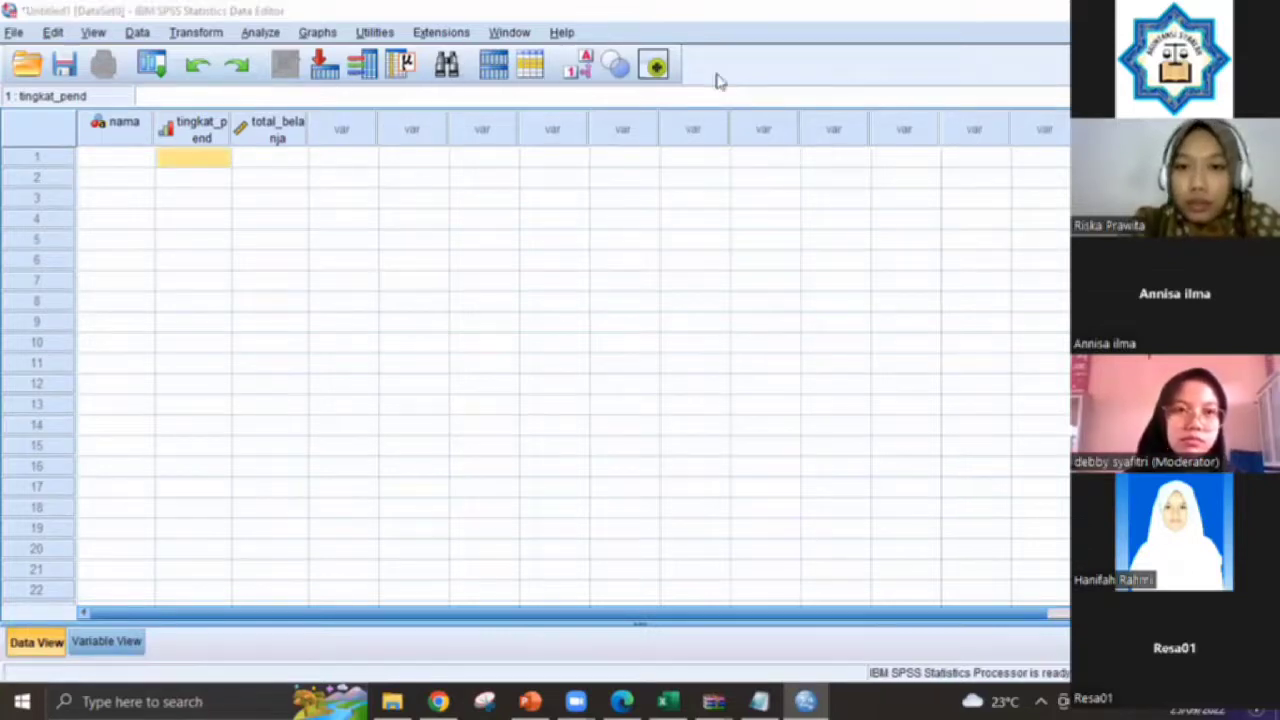
left_click(581, 62)
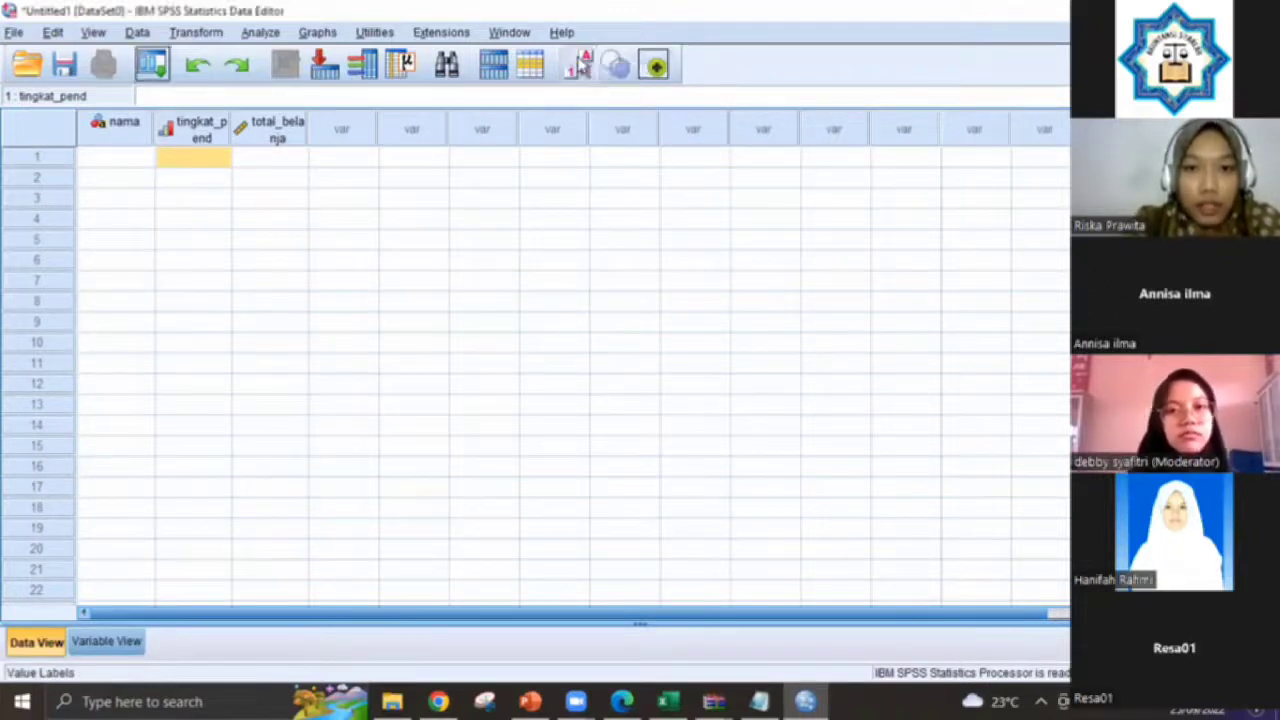
left_click(210, 156)
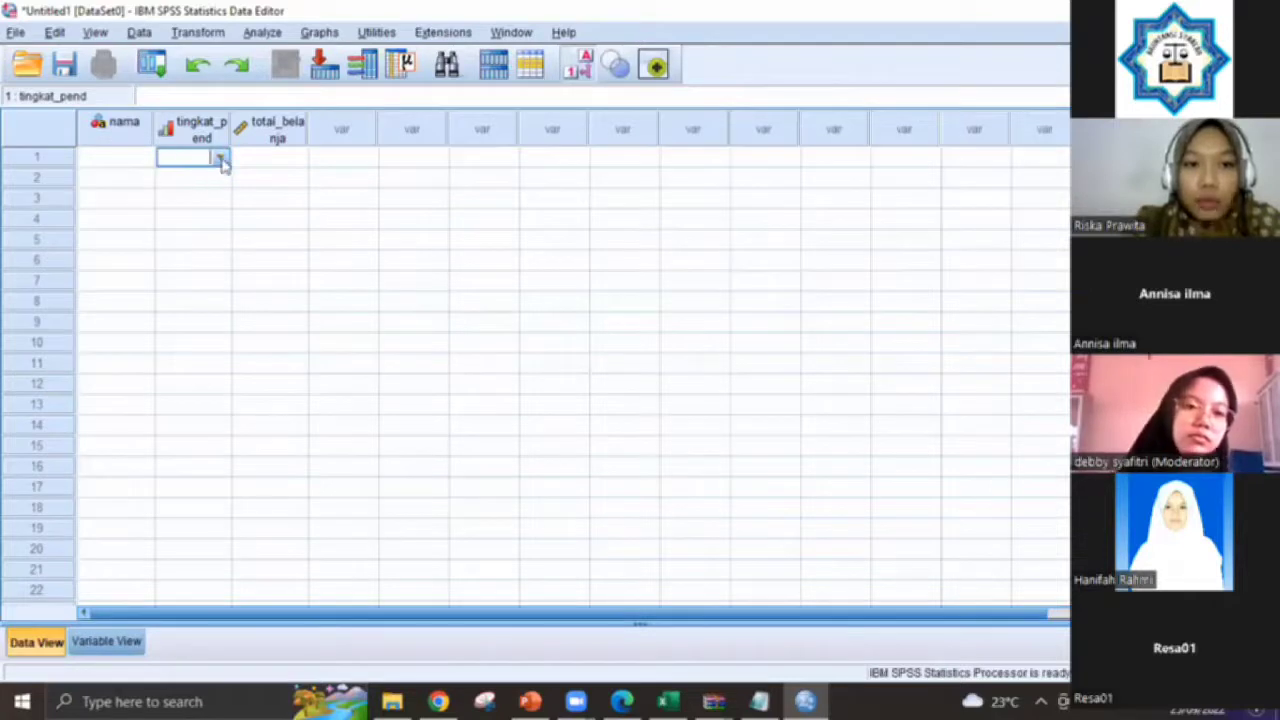
left_click(220, 158)
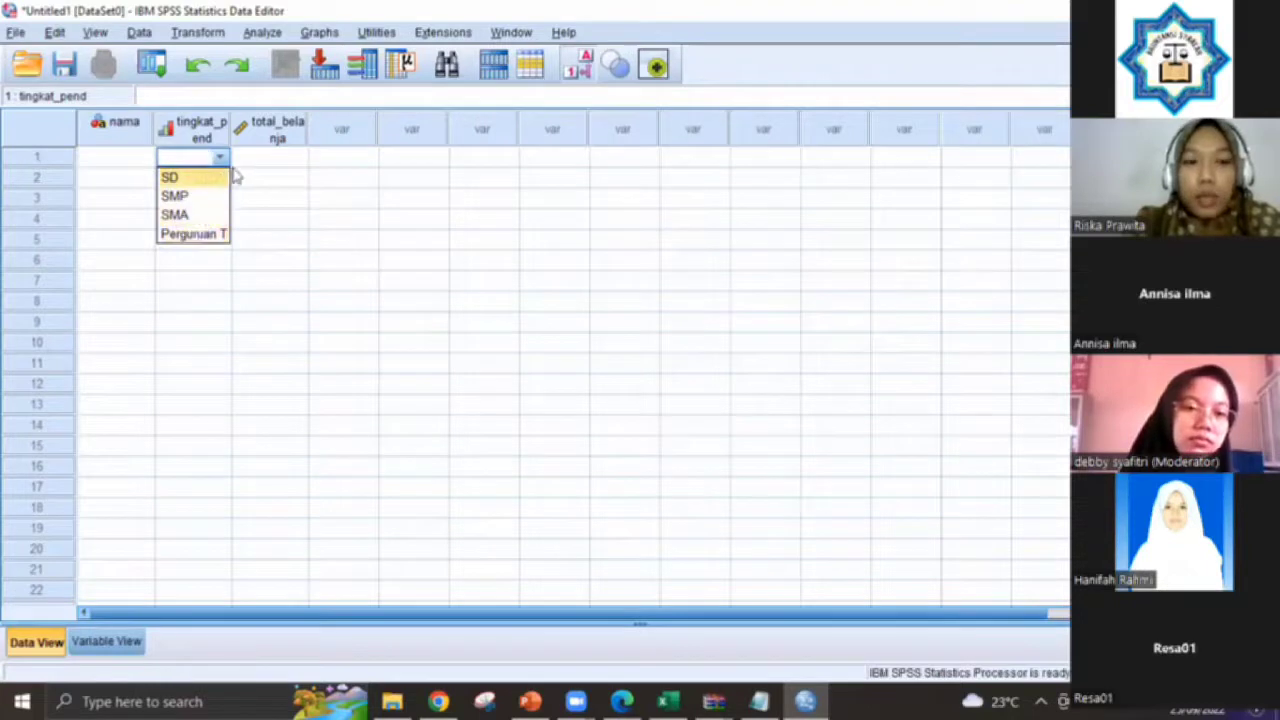
Fill row 1 with the customer's first name, education level Perguruan Tinggi and total_belanja 300000000.
left_click(115, 167)
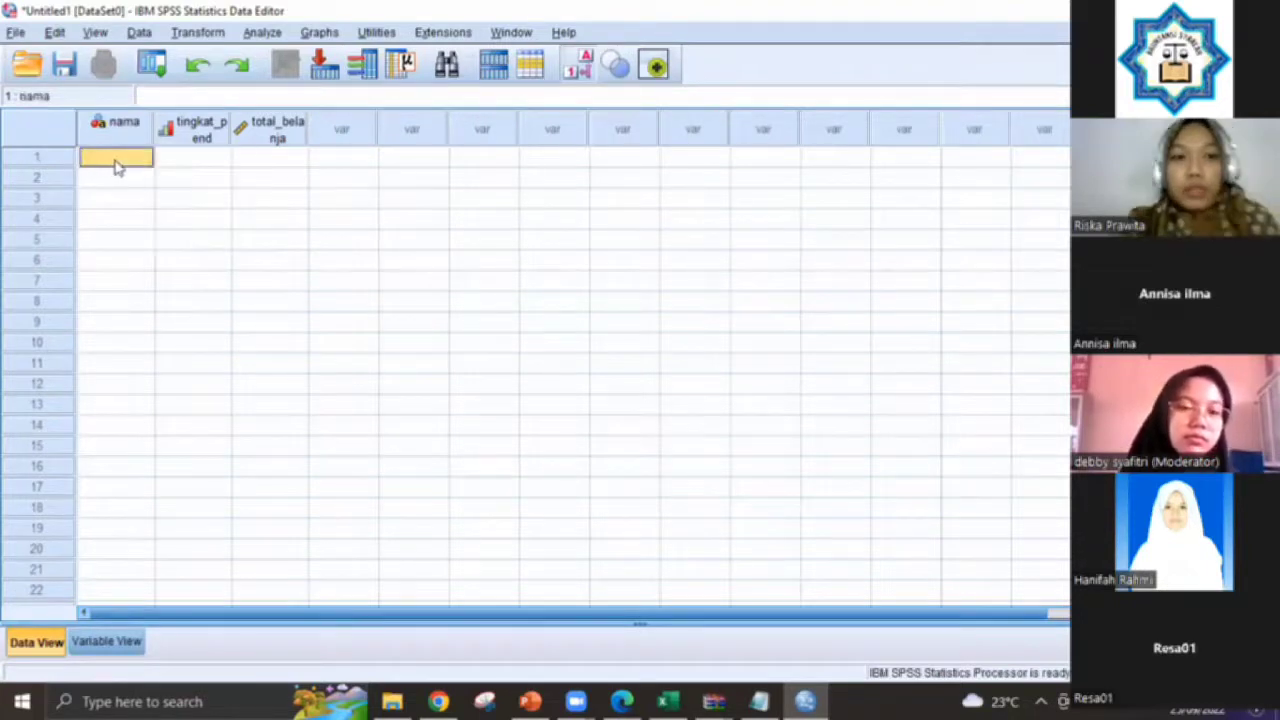
type("Riska")
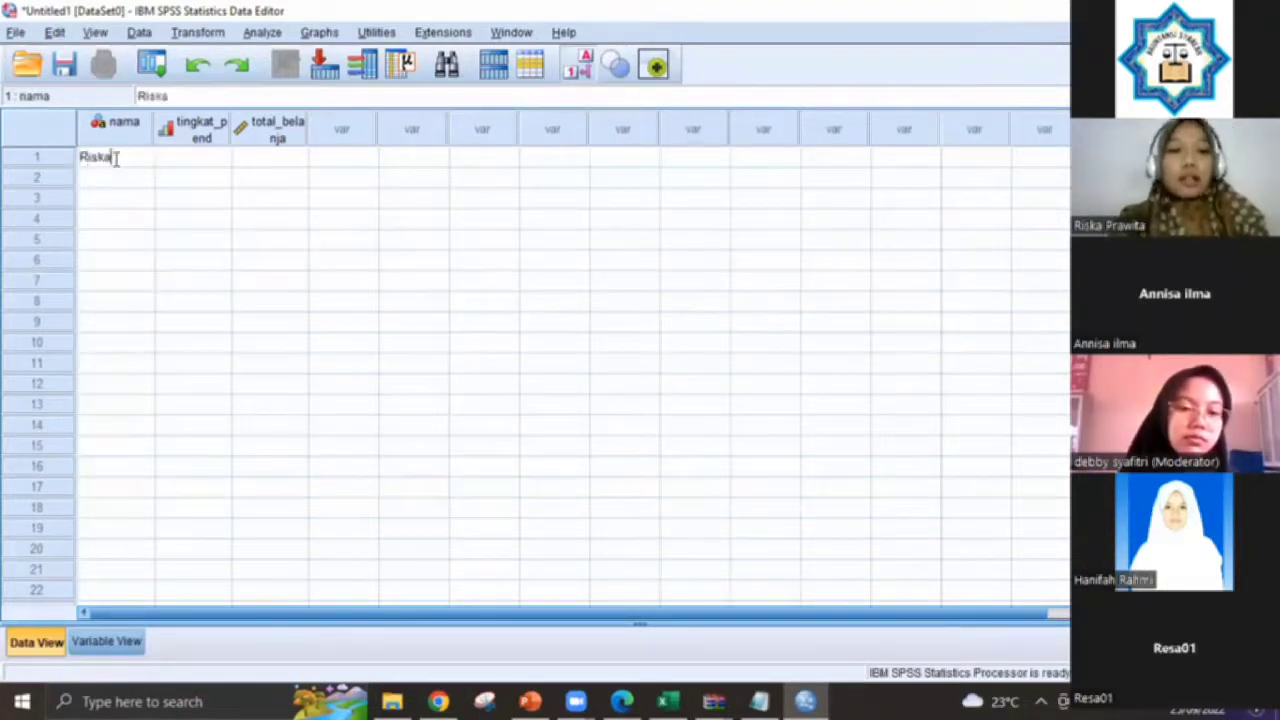
left_click(194, 160)
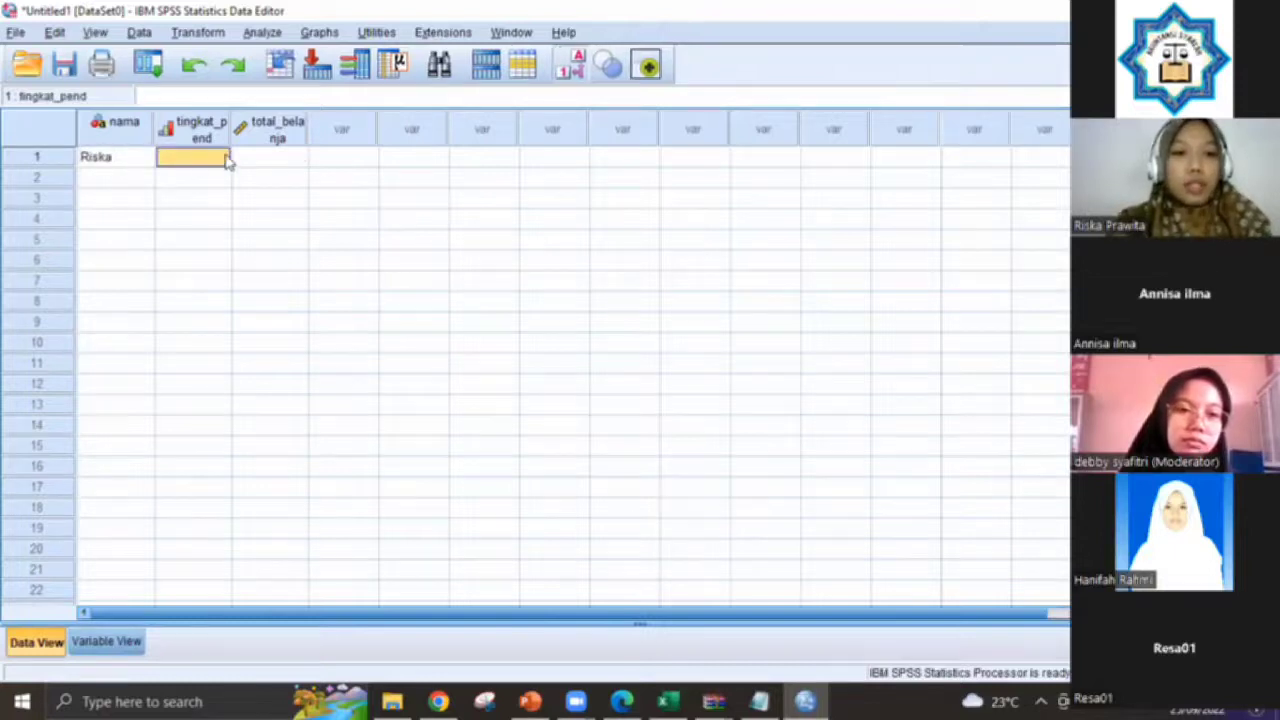
left_click(226, 162)
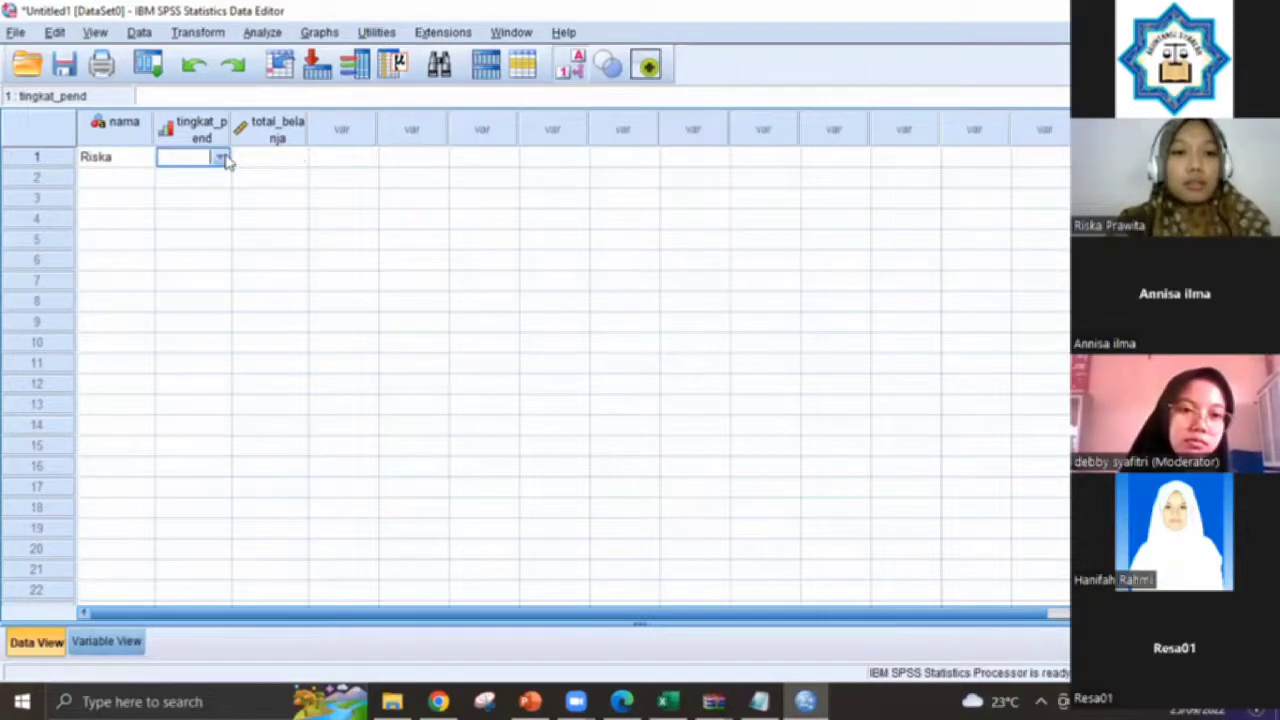
left_click(224, 160)
left_click(214, 234)
left_click(275, 158)
type("300000000")
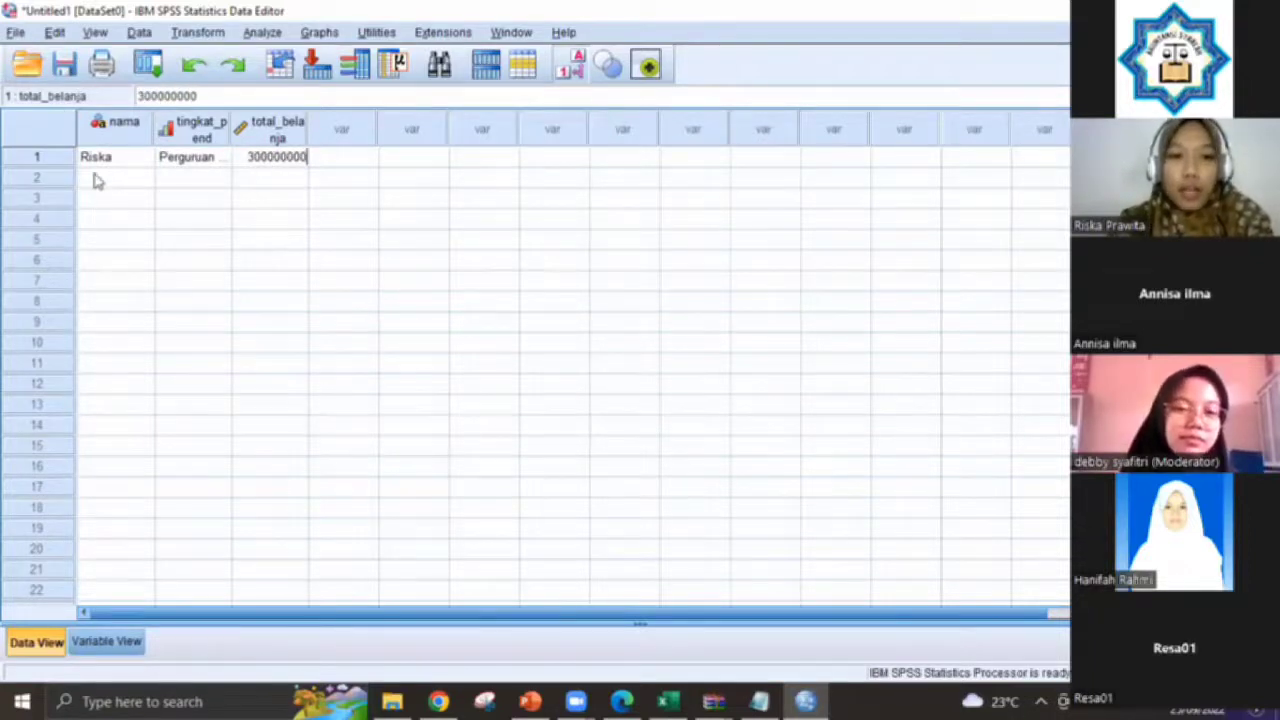
left_click(97, 180)
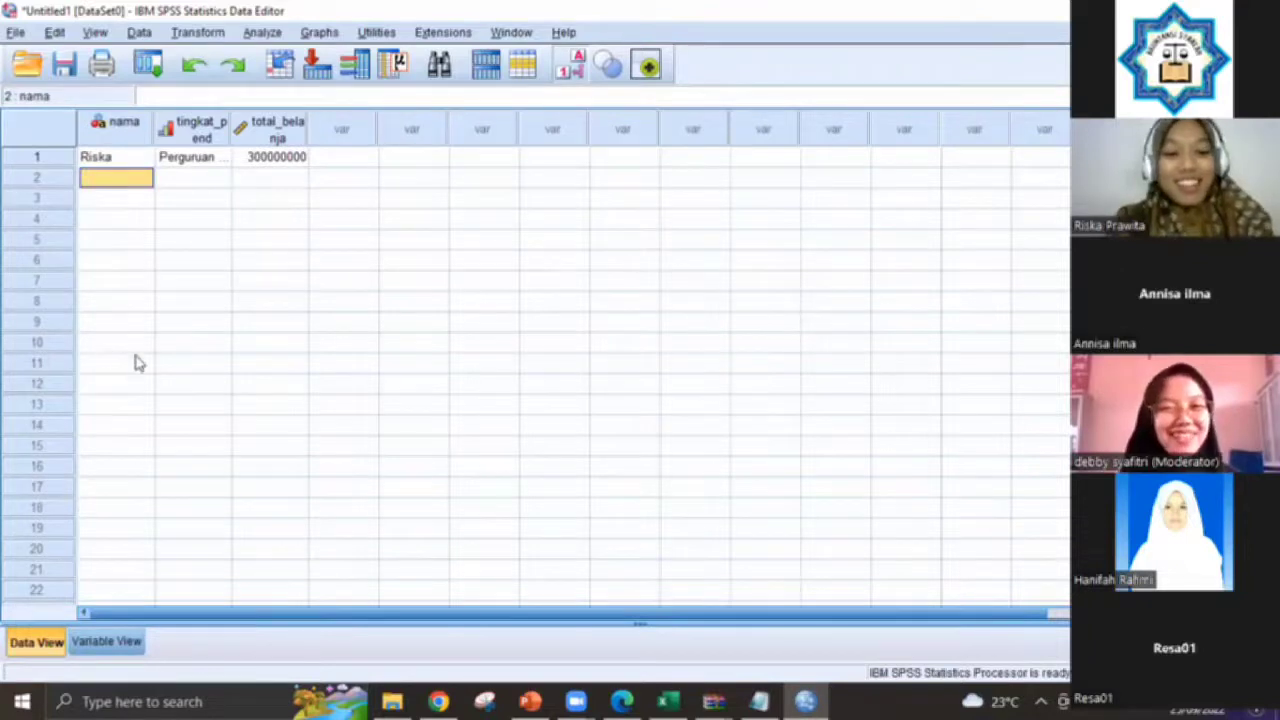
type("Debby")
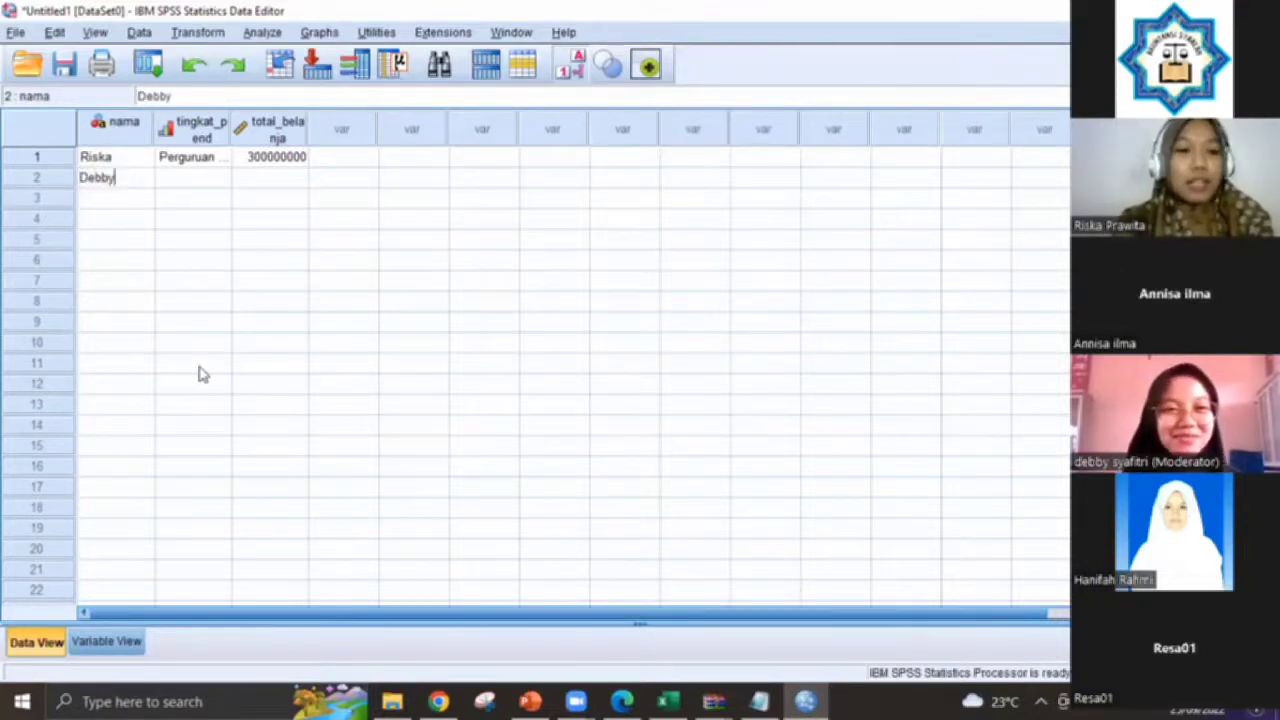
key("Tab")
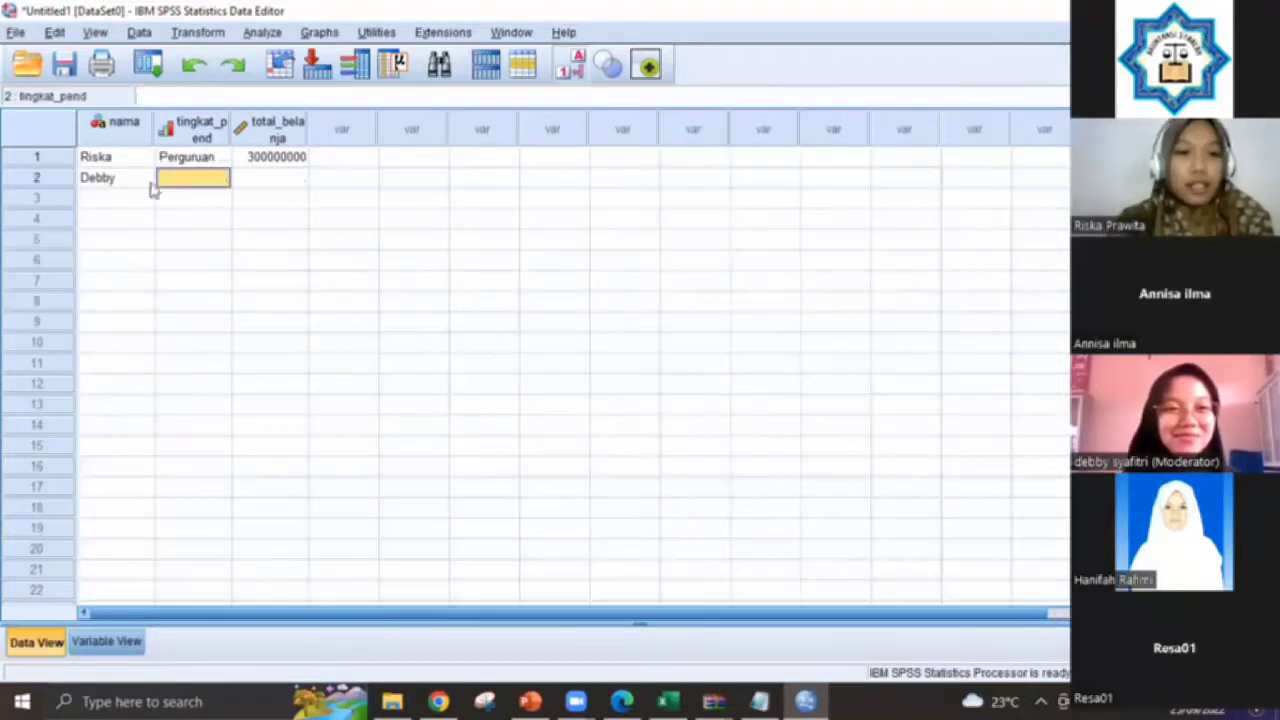
left_click(226, 180)
left_click(218, 178)
left_click(220, 190)
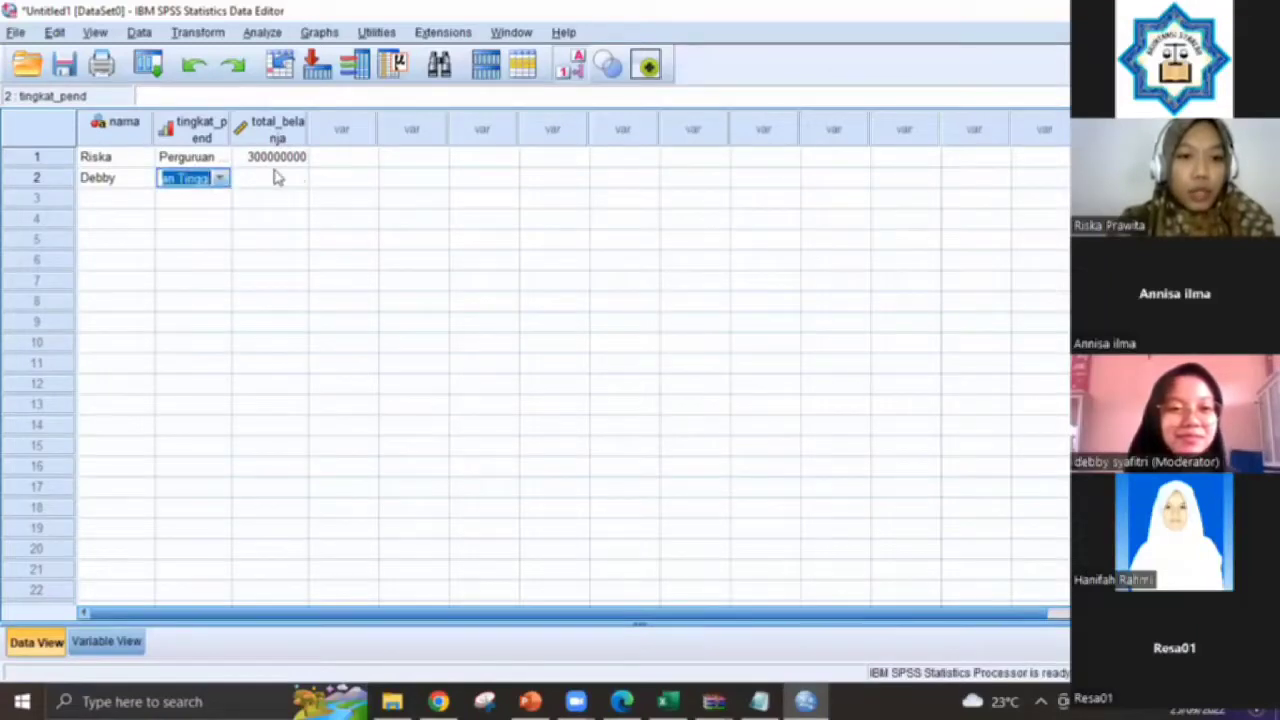
left_click(248, 182)
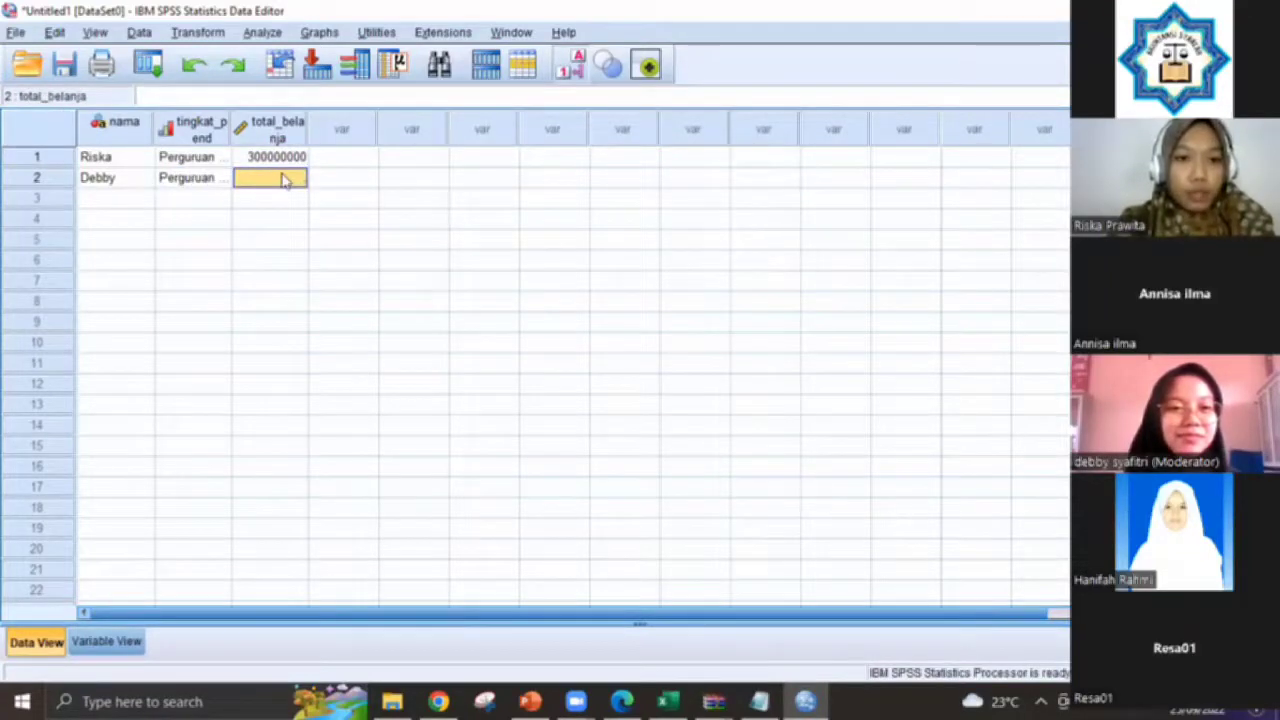
type("100")
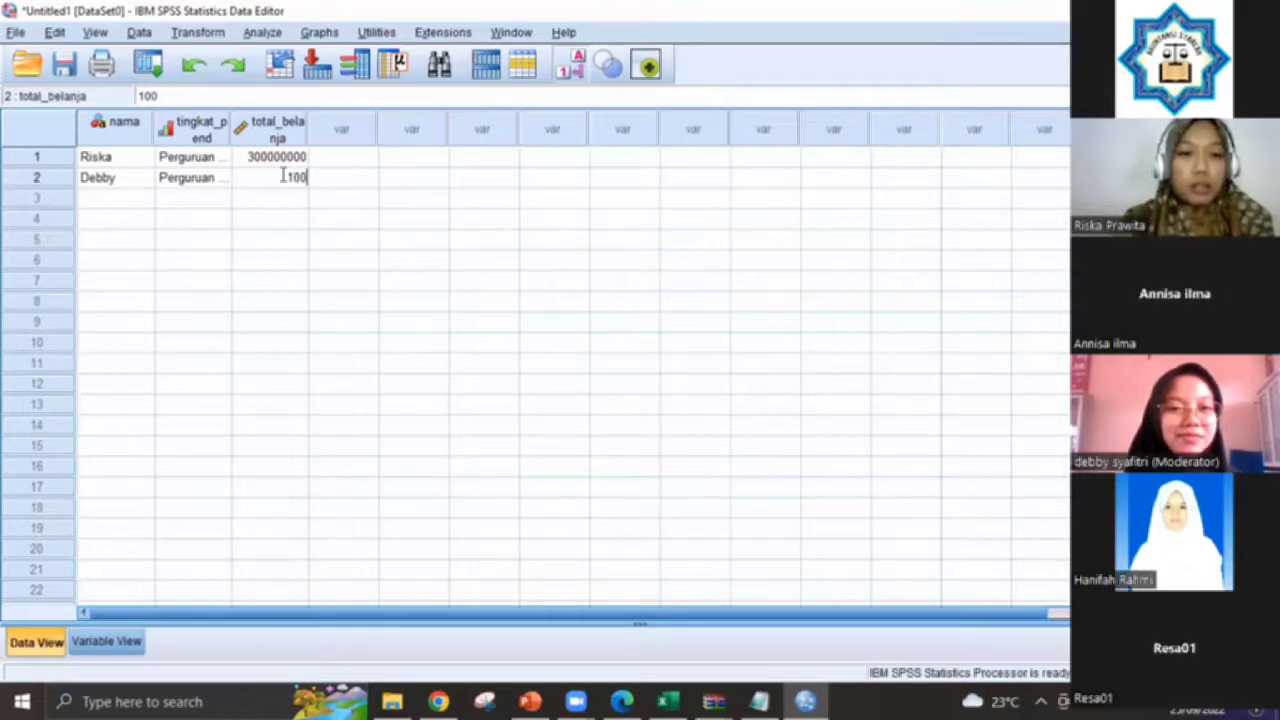
type("000000")
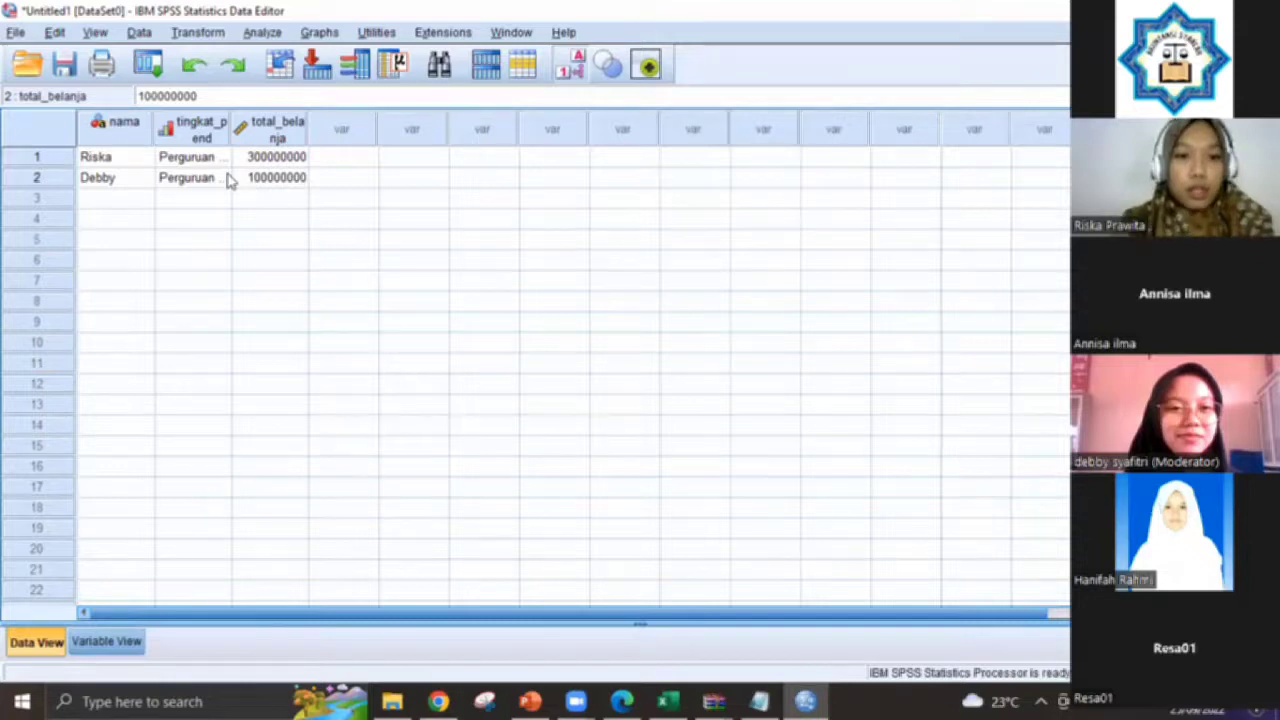
type("0")
Fill row 3 with the third customer's first name, education level SMP and total_belanja 2000000.
left_click(89, 201)
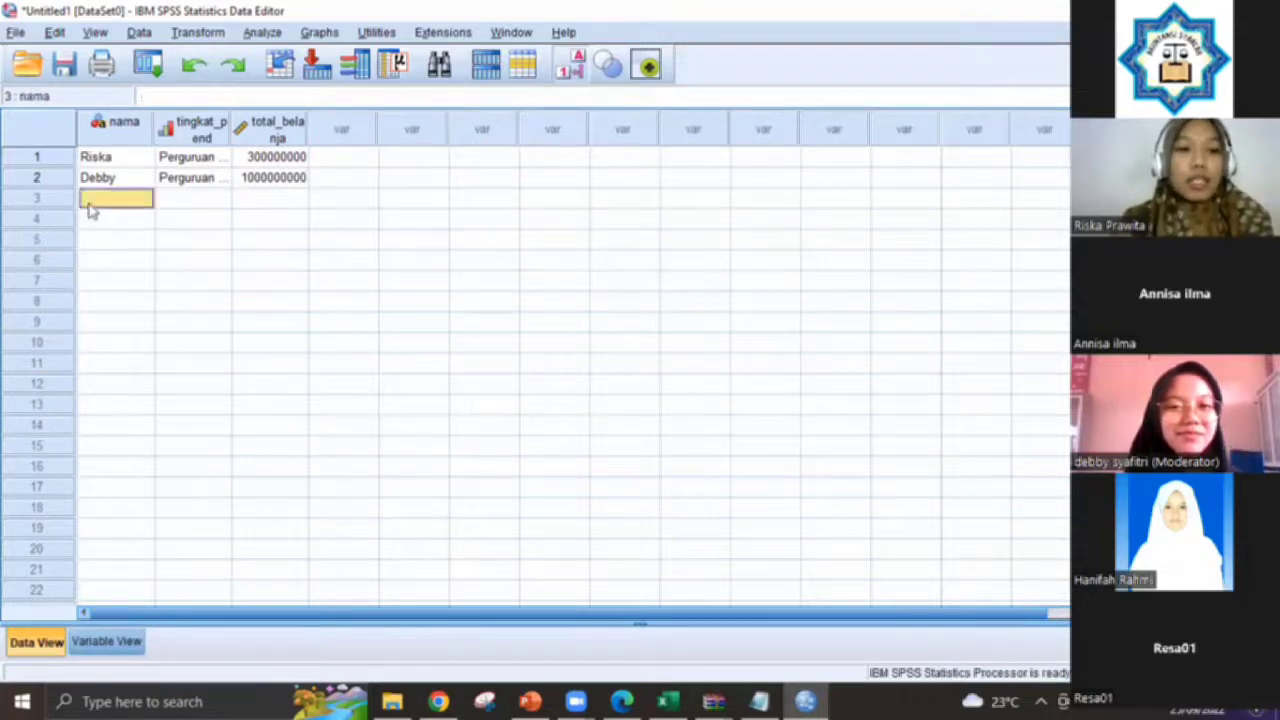
type("Ani")
left_click(180, 201)
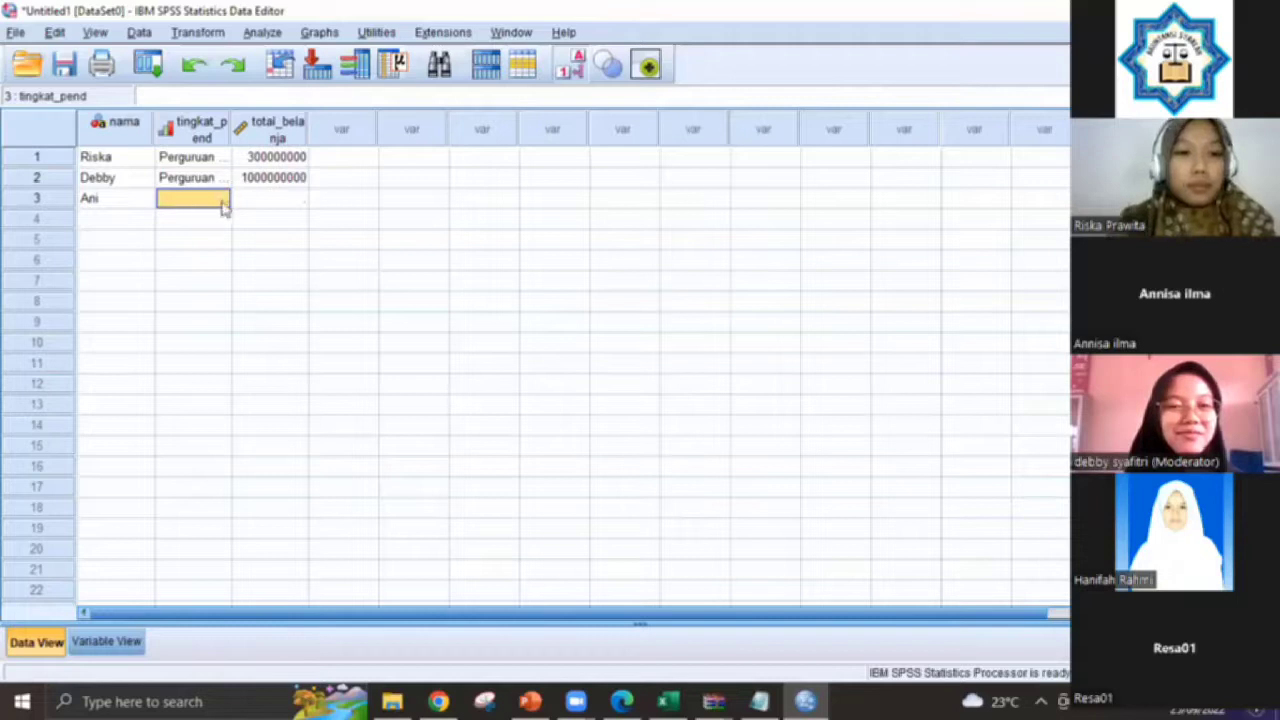
left_click(220, 199)
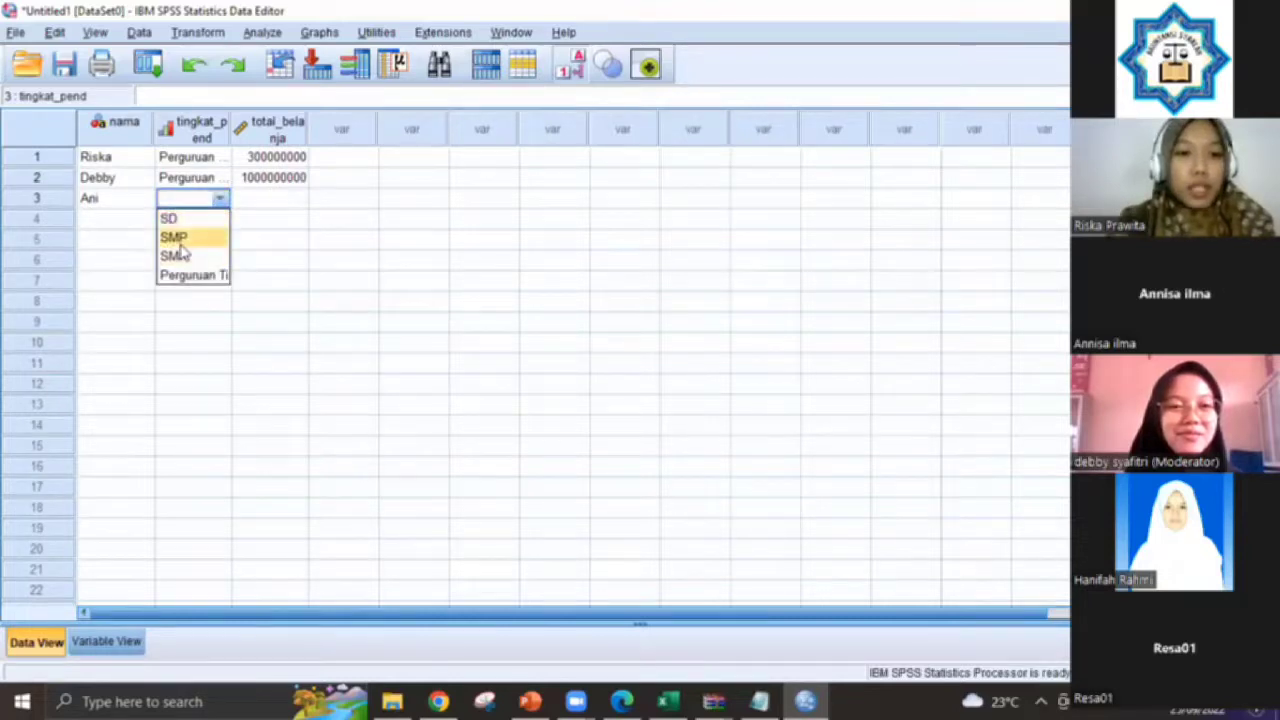
left_click(180, 245)
left_click(270, 198)
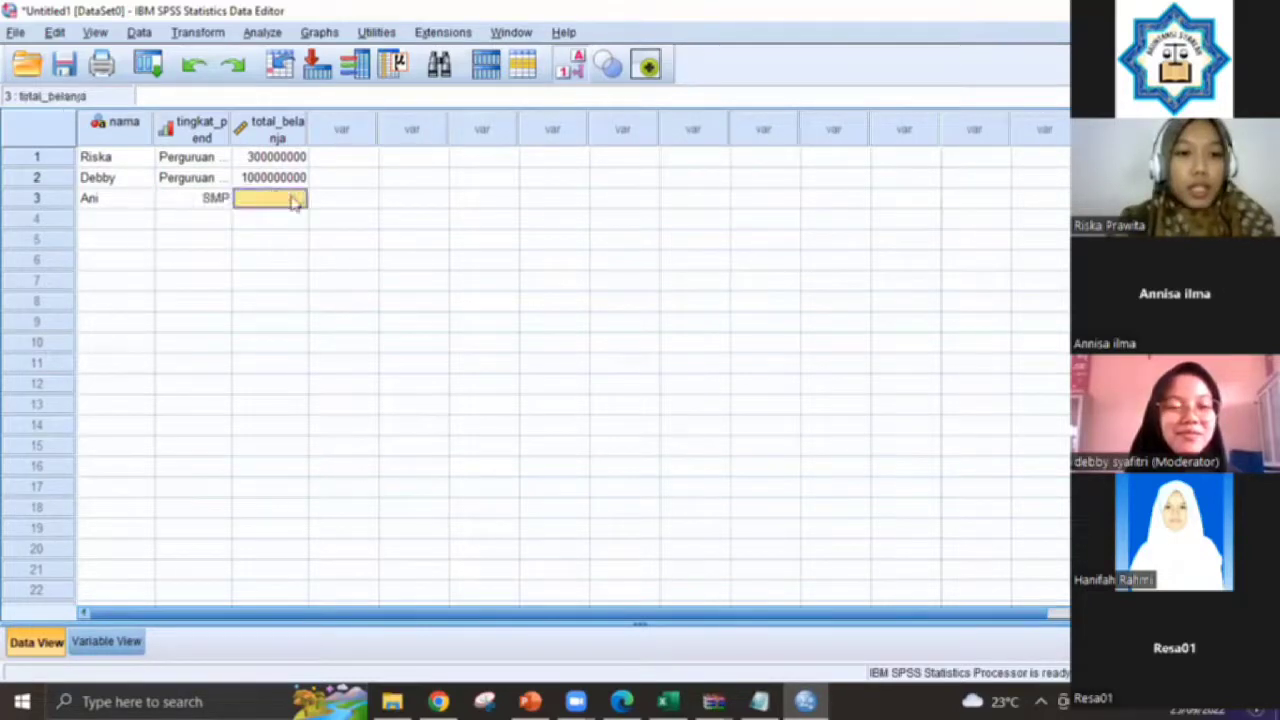
type("2000000")
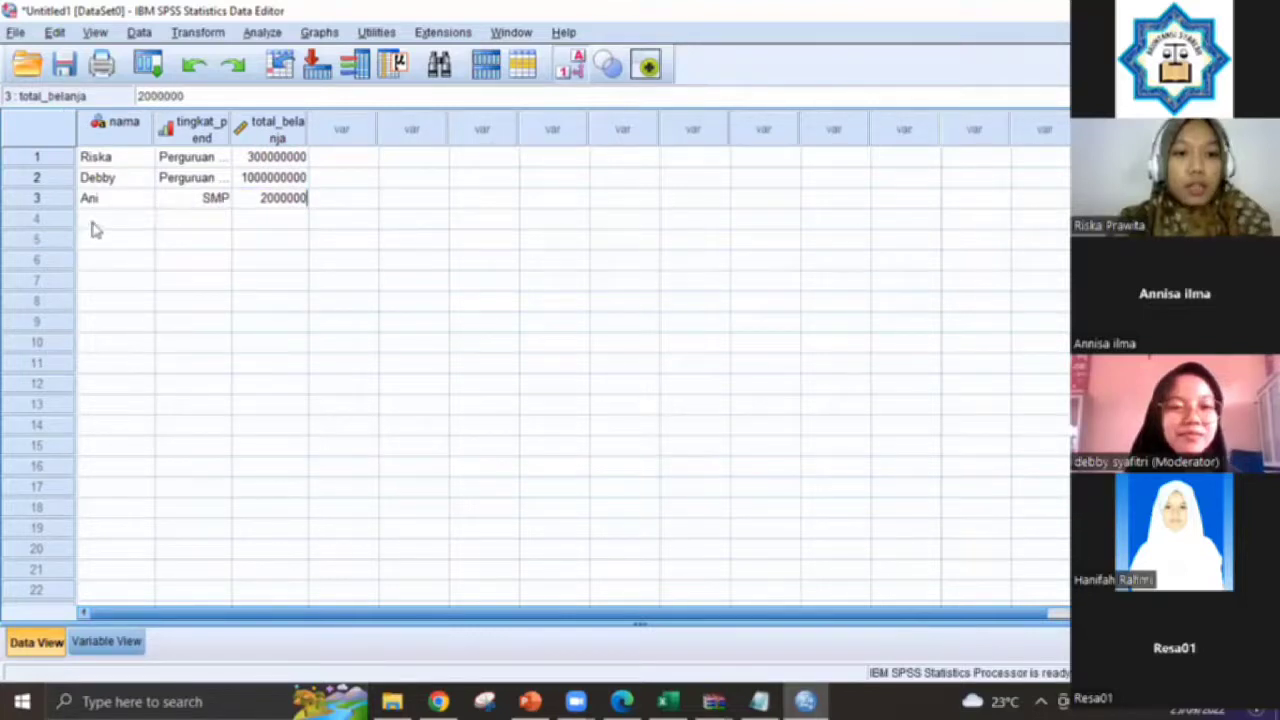
Fill row 4 with the fourth customer's first name, education level SD and total_belanja 60000.
left_click(95, 222)
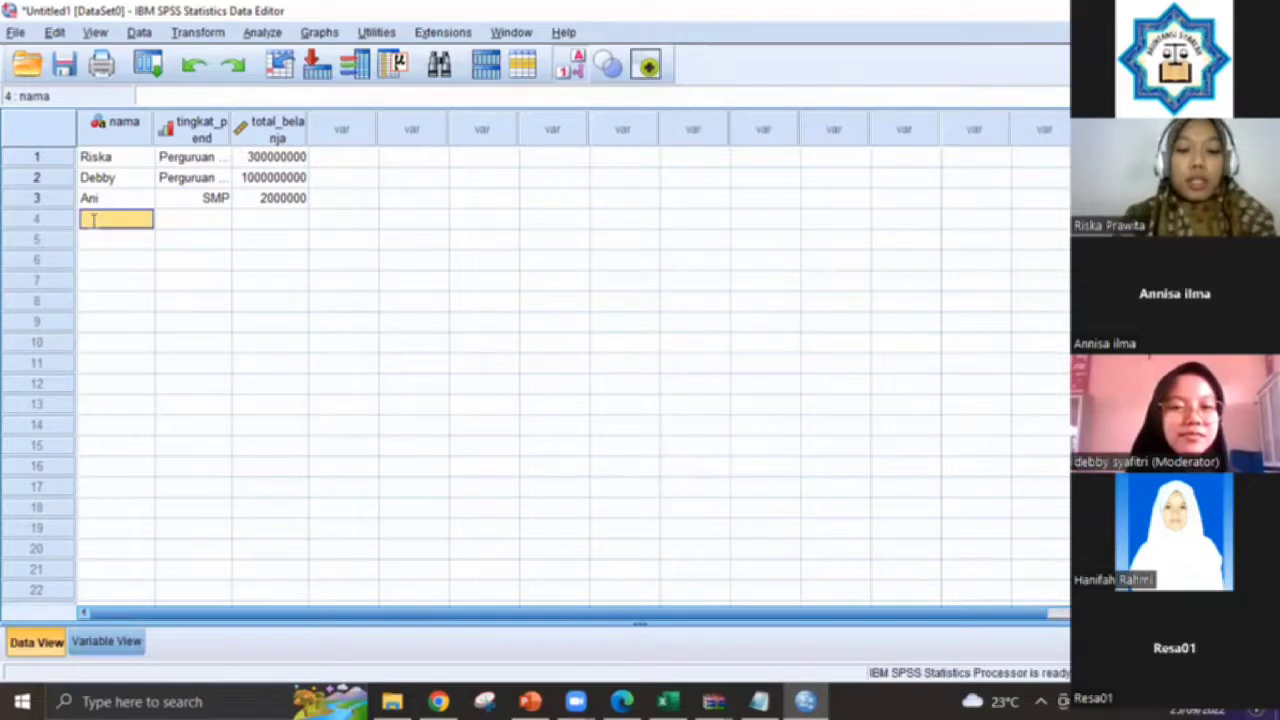
type("Riko")
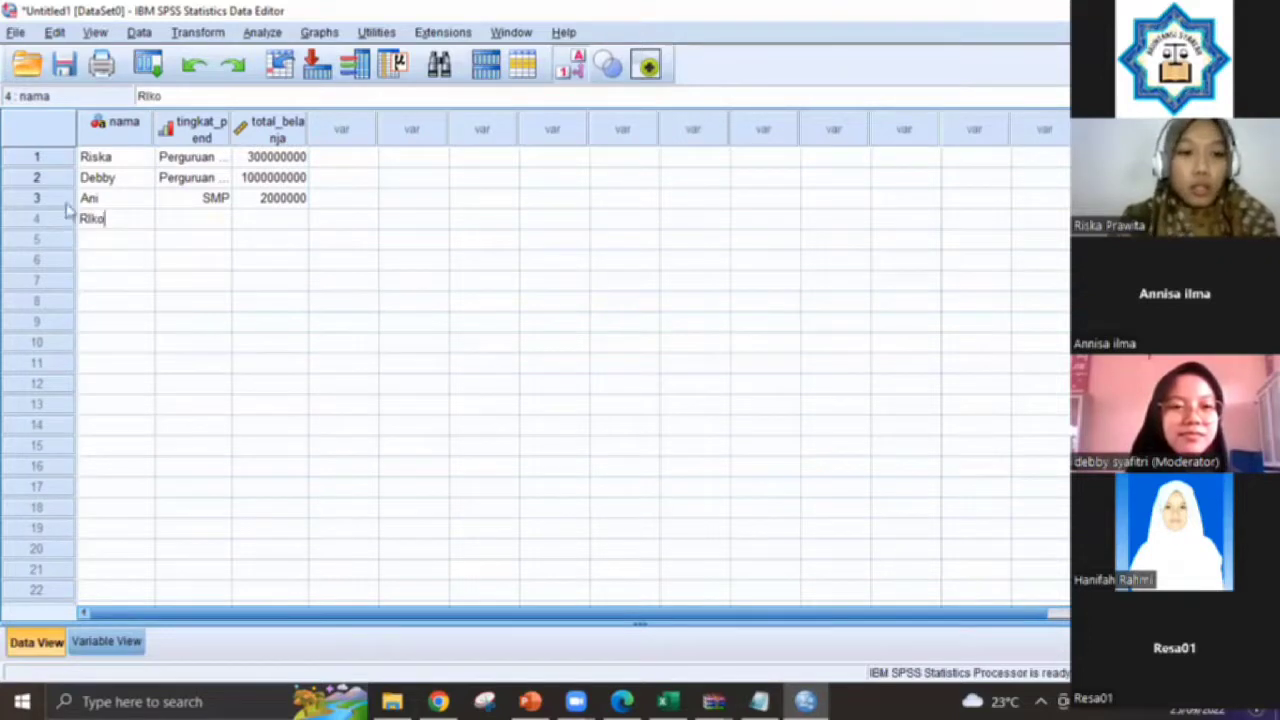
key("BackSpace")
key("BackSpace")
key("BackSpace")
type("iko")
left_click(226, 221)
left_click(228, 221)
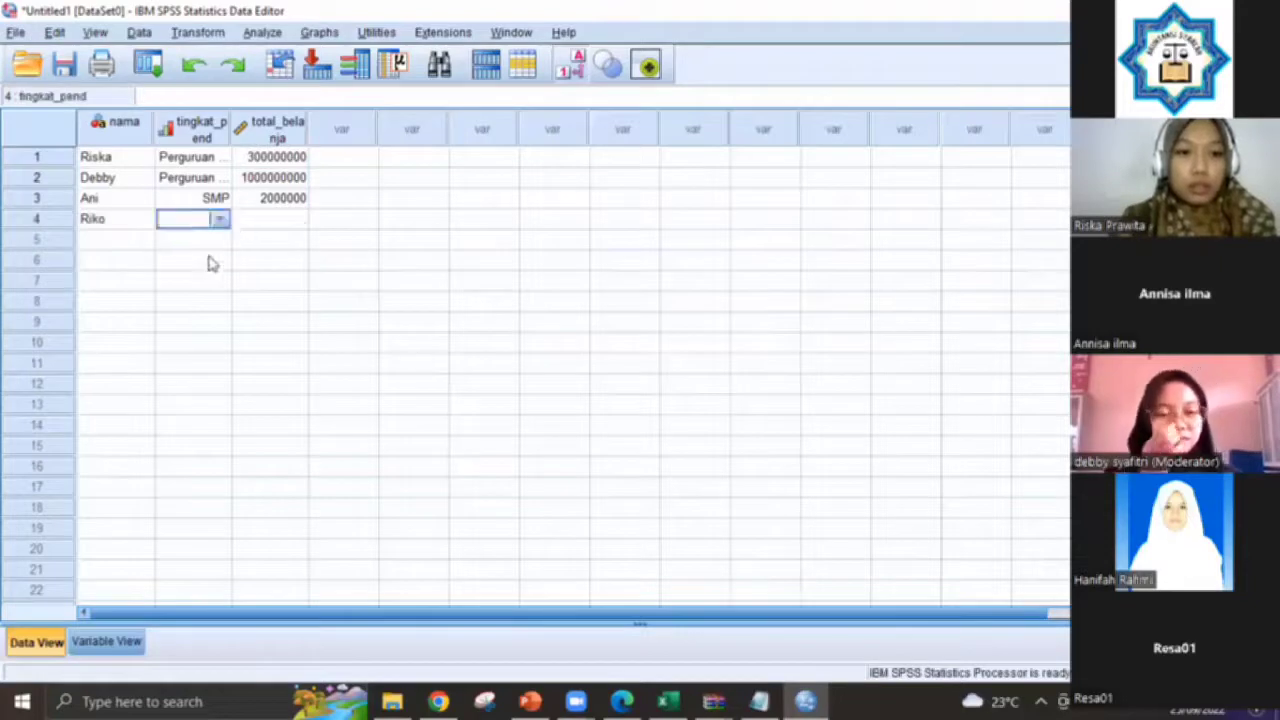
left_click(195, 237)
left_click(284, 229)
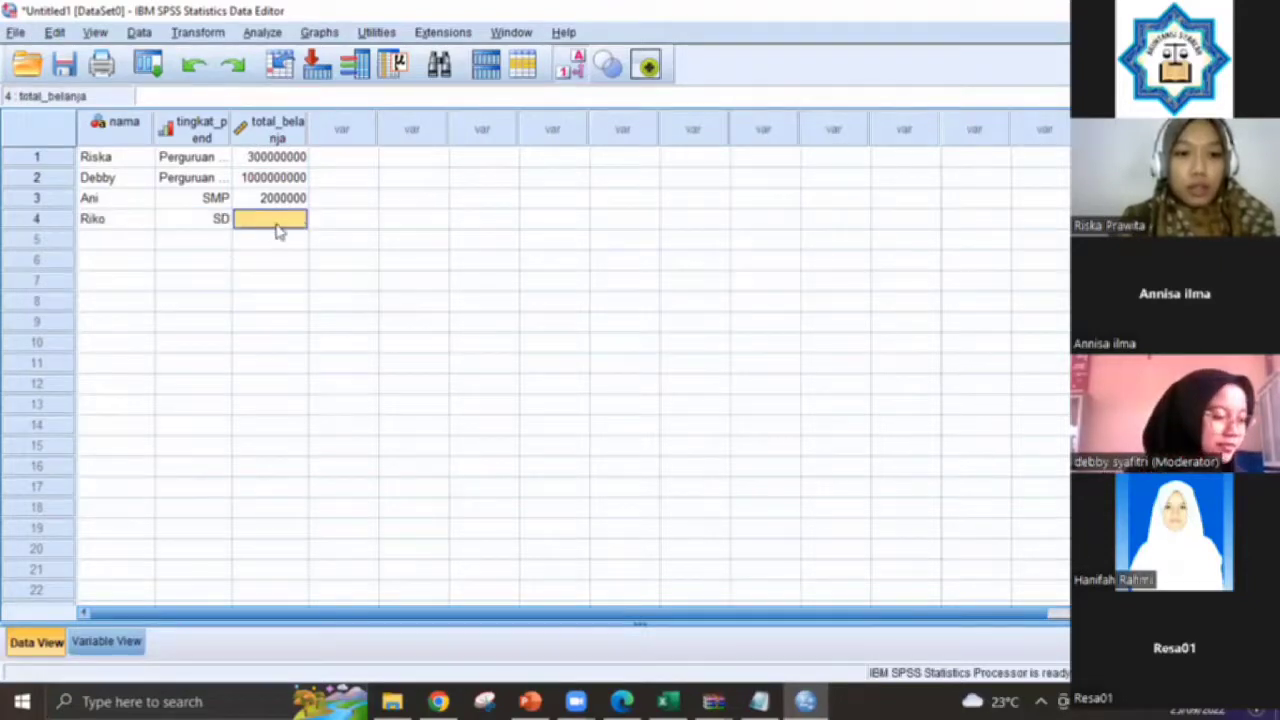
left_click(294, 218)
type("60000")
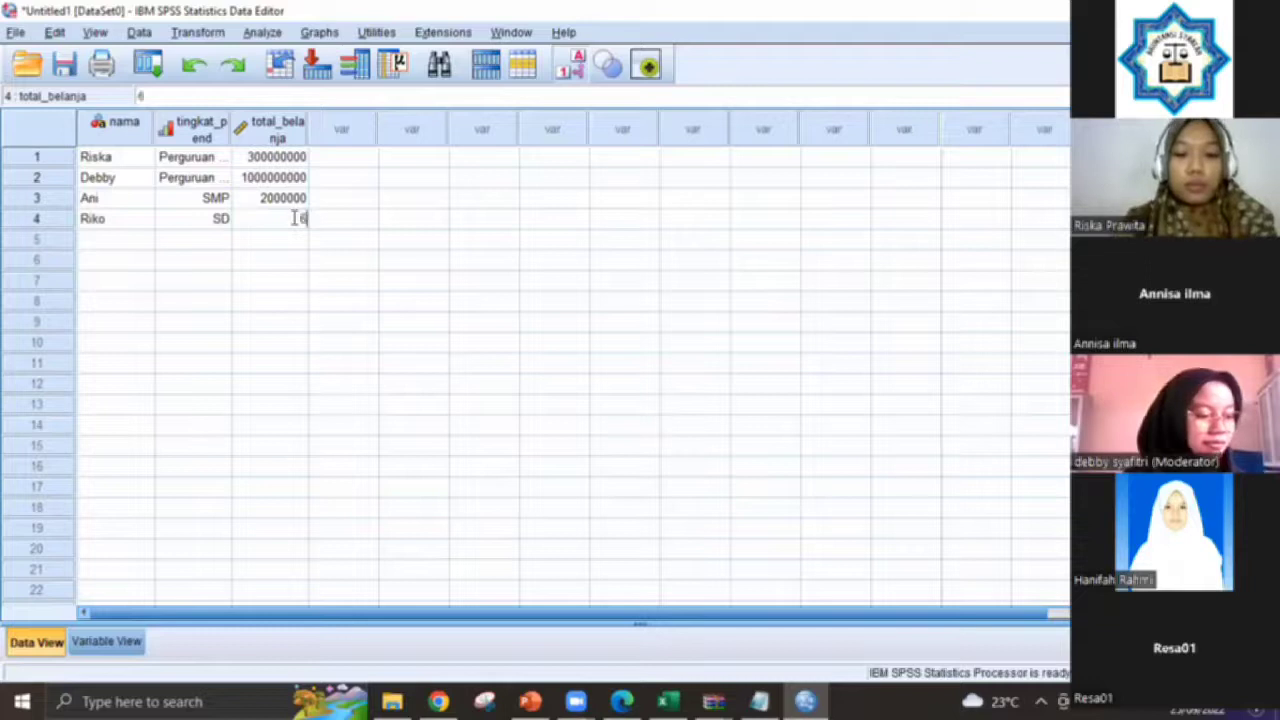
Fill row 5 with the fifth customer's first name, education level SMA and total_belanja 8000000.
left_click(112, 241)
type("Han")
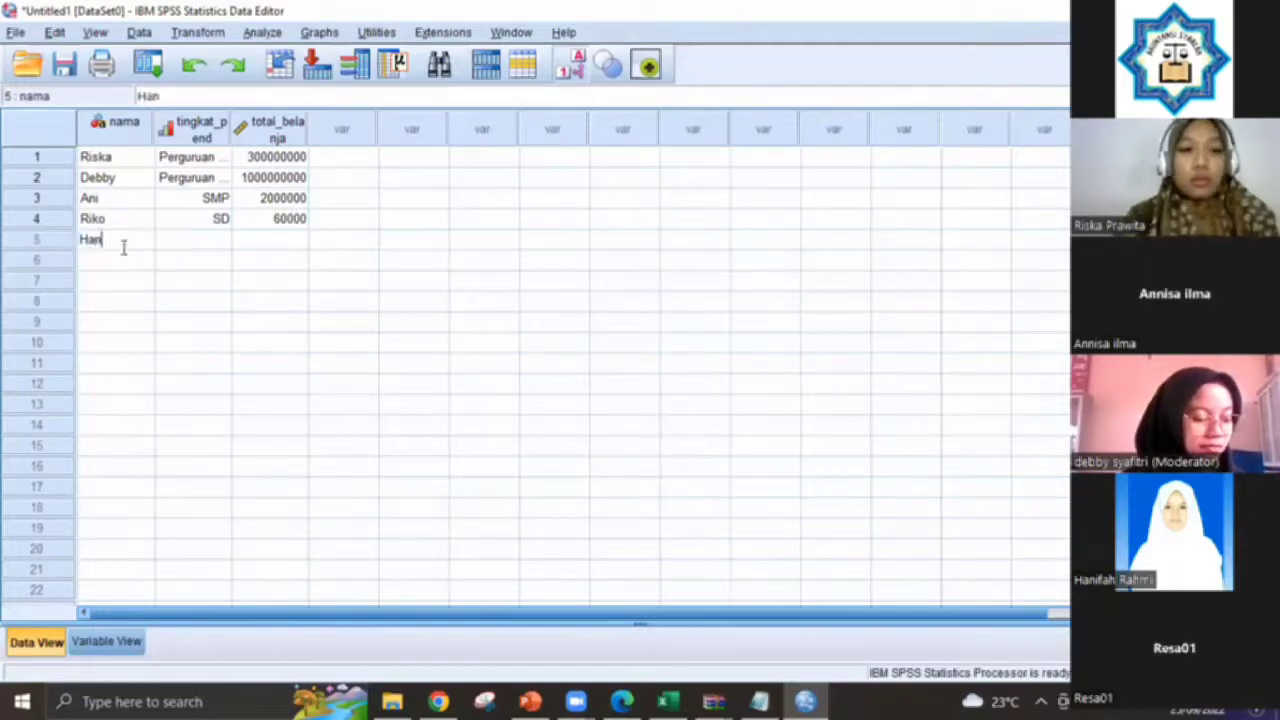
left_click(212, 242)
left_click(221, 242)
left_click(222, 243)
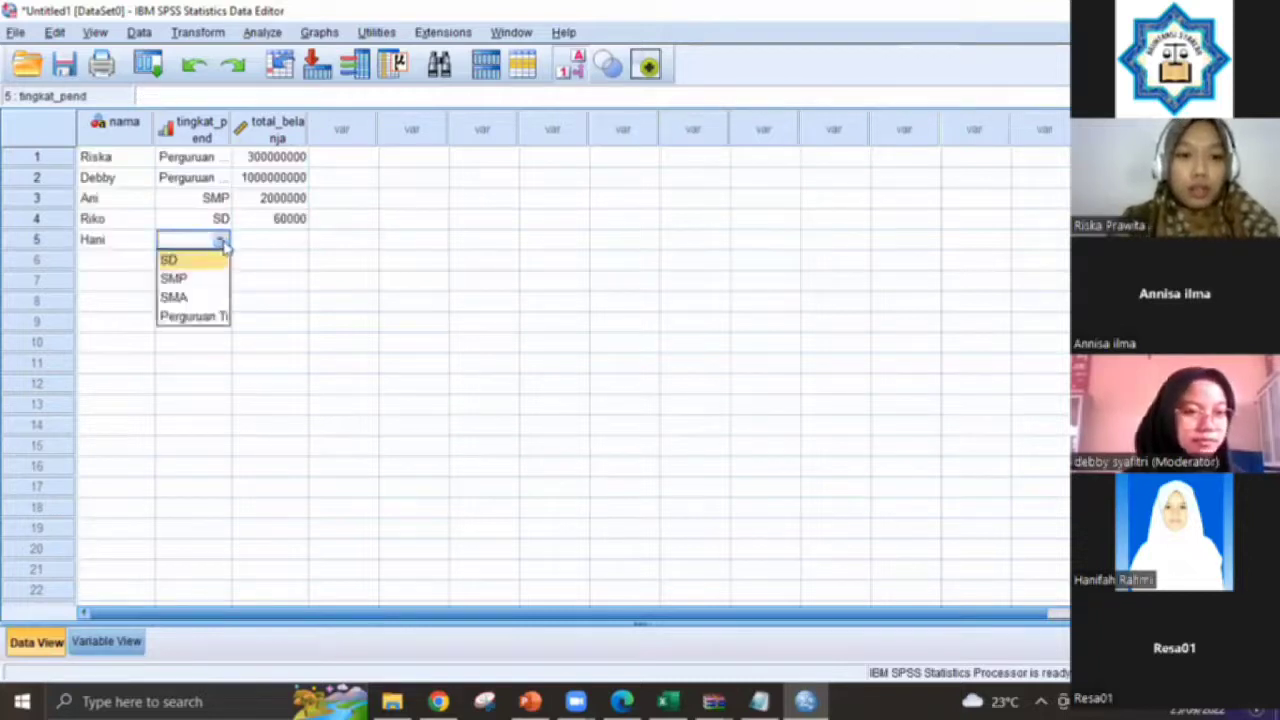
left_click(173, 297)
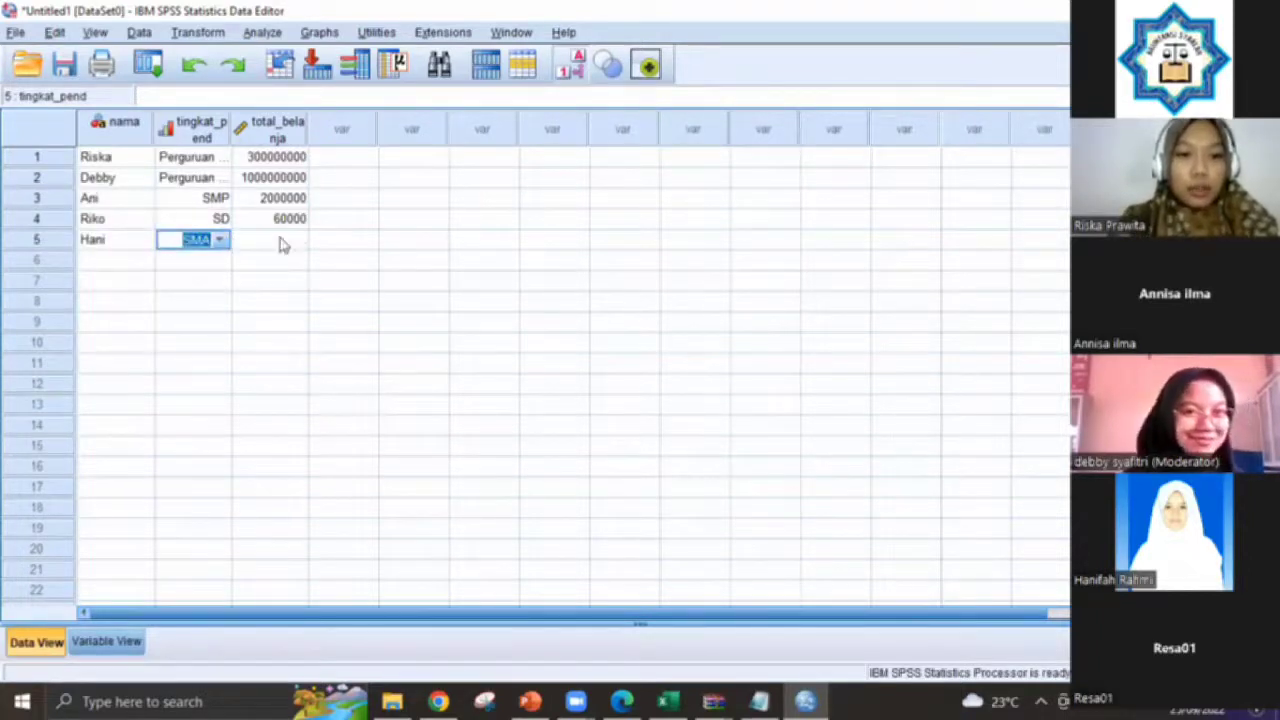
left_click(278, 243)
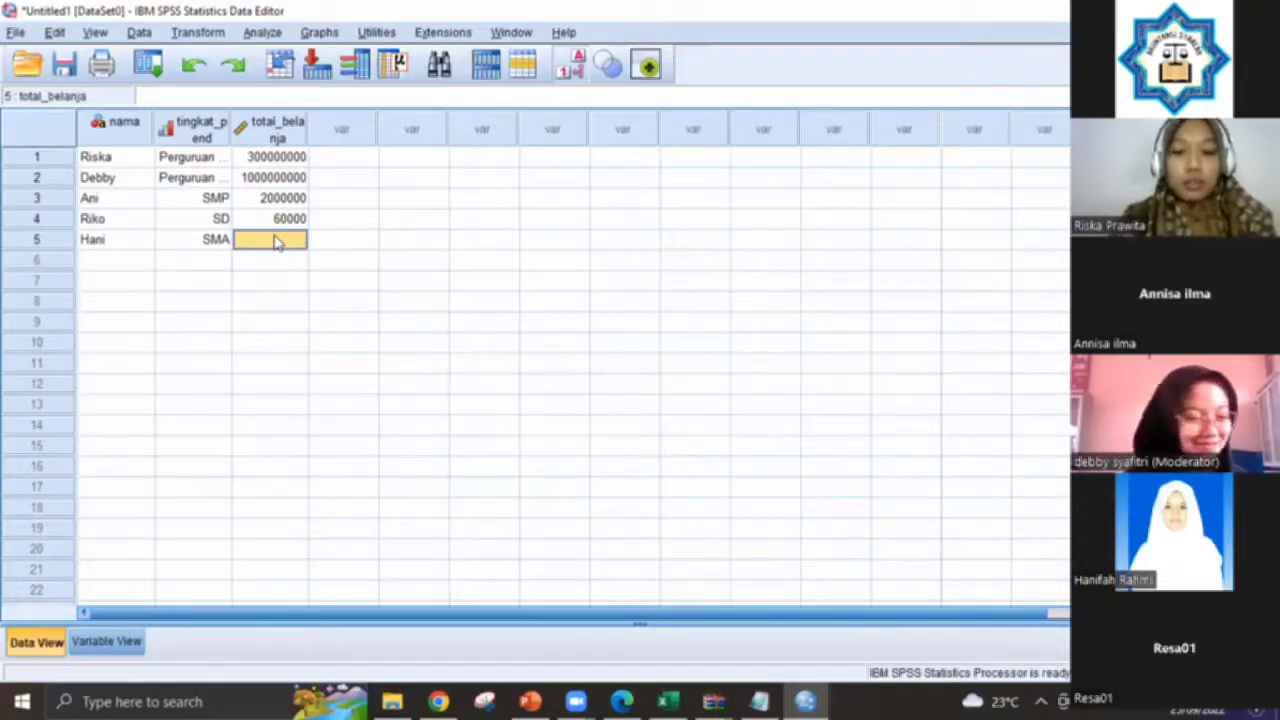
type("80")
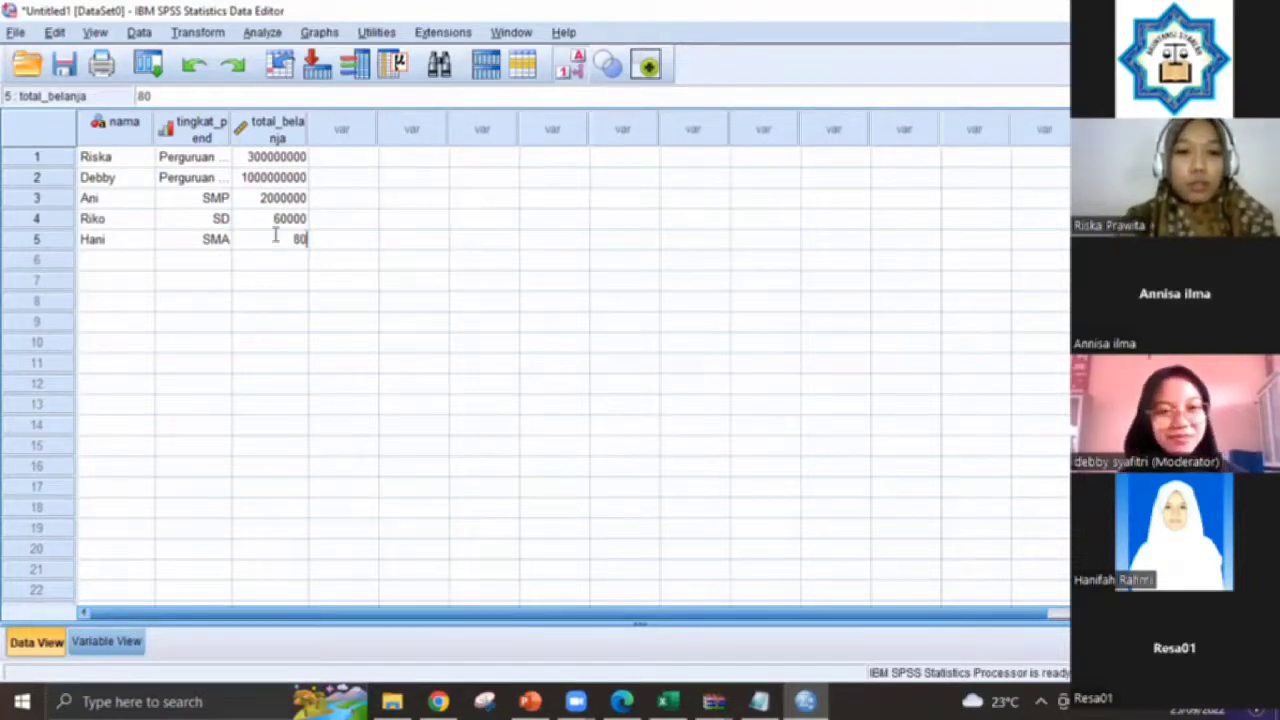
type("00000")
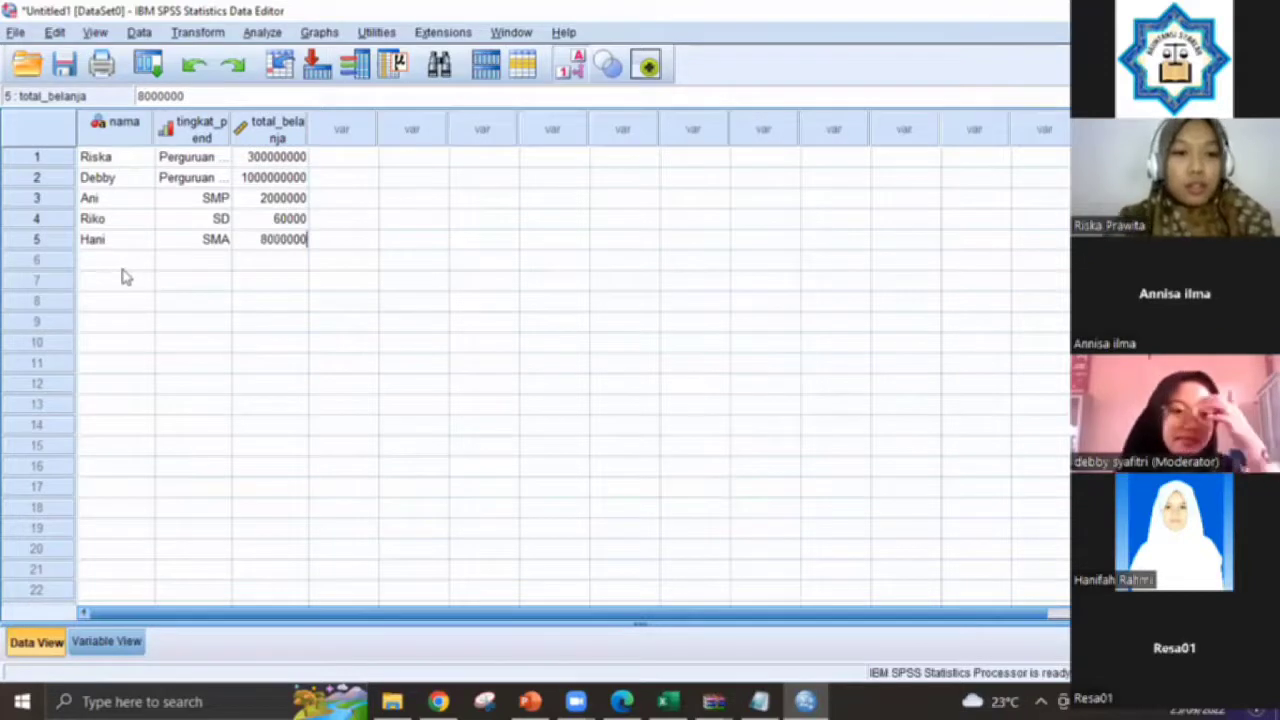
Fill row 6 with the sixth customer's first name, education level SMP and total_belanja 500000.
left_click(116, 264)
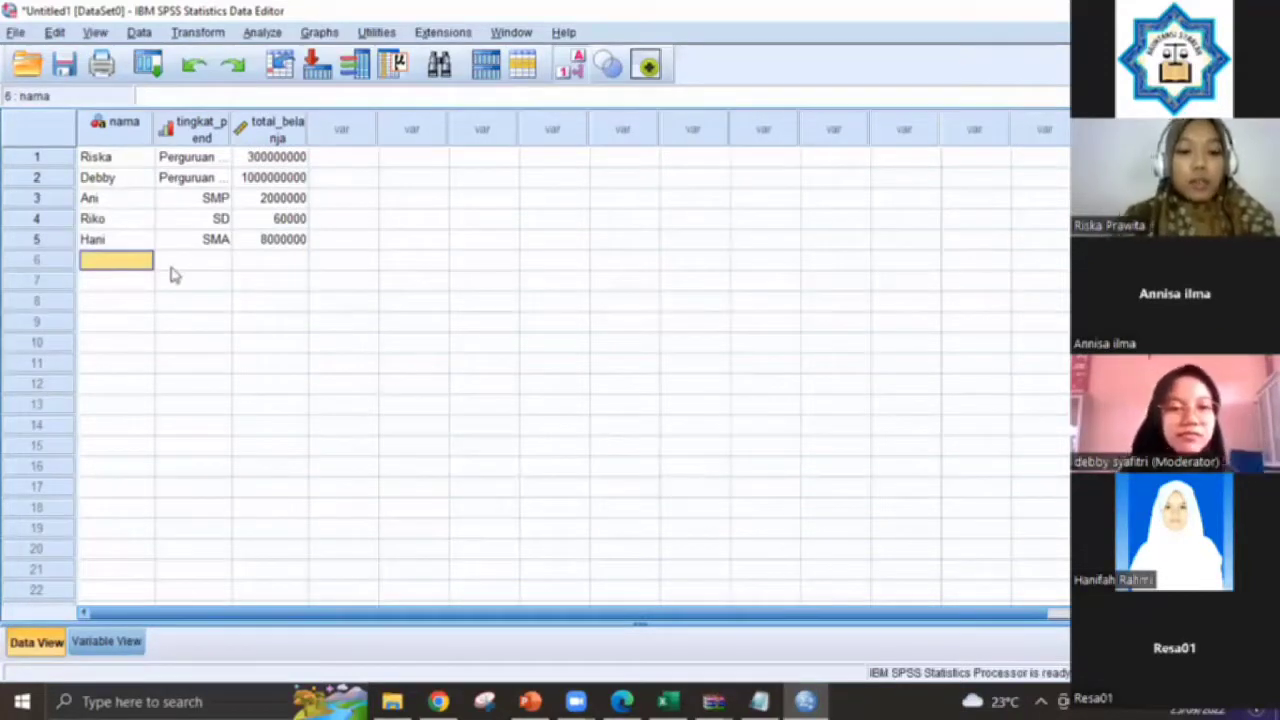
type("Ra")
key("BackSpace")
key("BackSpace")
key("BackSpace")
type("chmad")
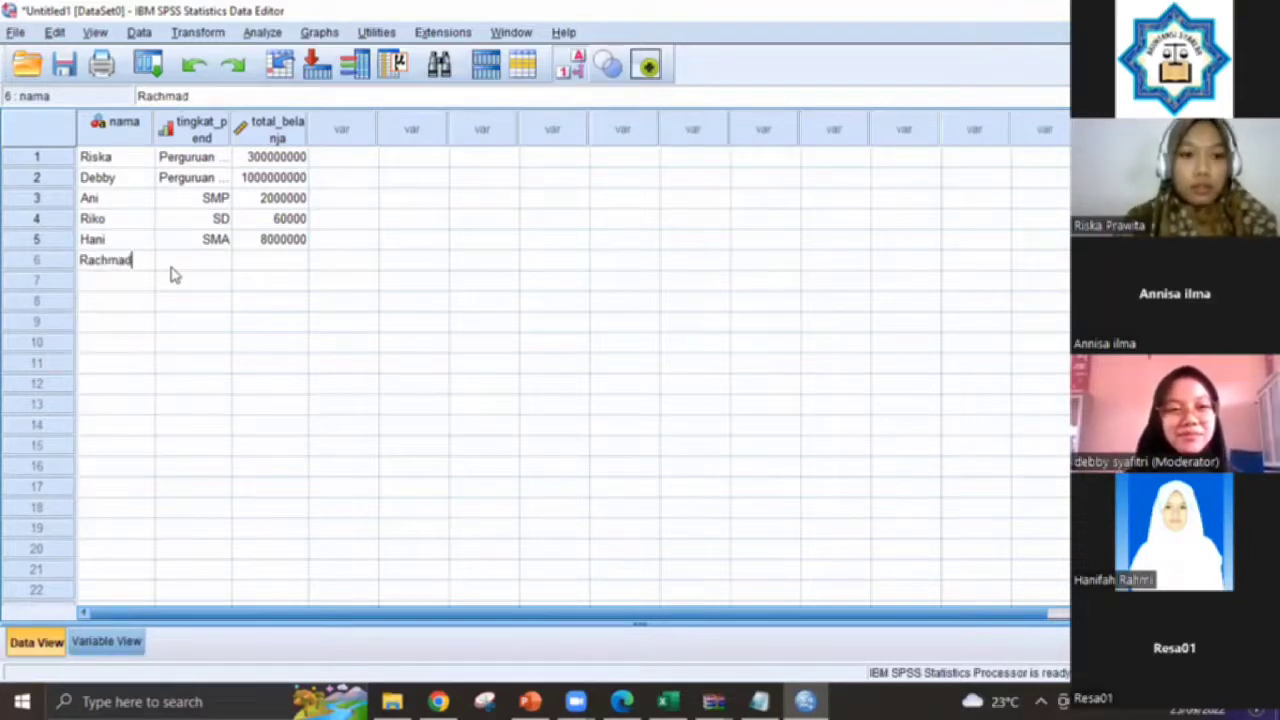
left_click(195, 260)
left_click(220, 262)
left_click(220, 262)
left_click(185, 297)
left_click(266, 262)
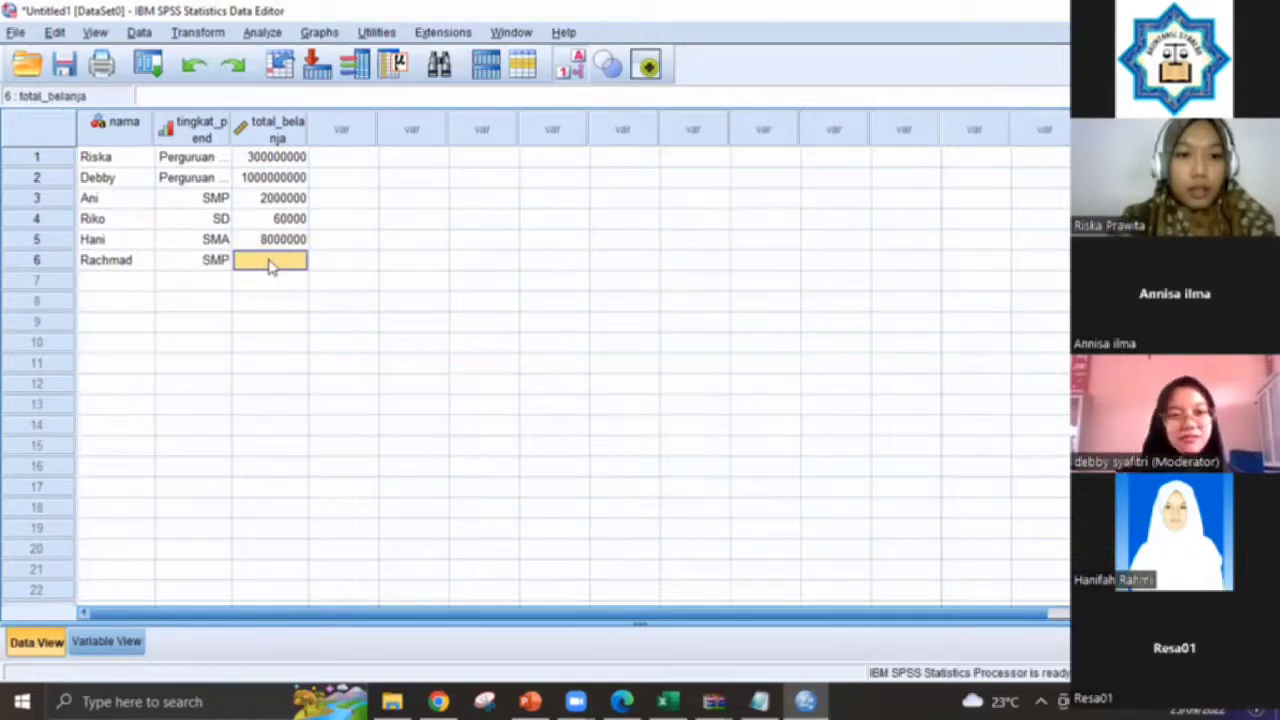
type("500000")
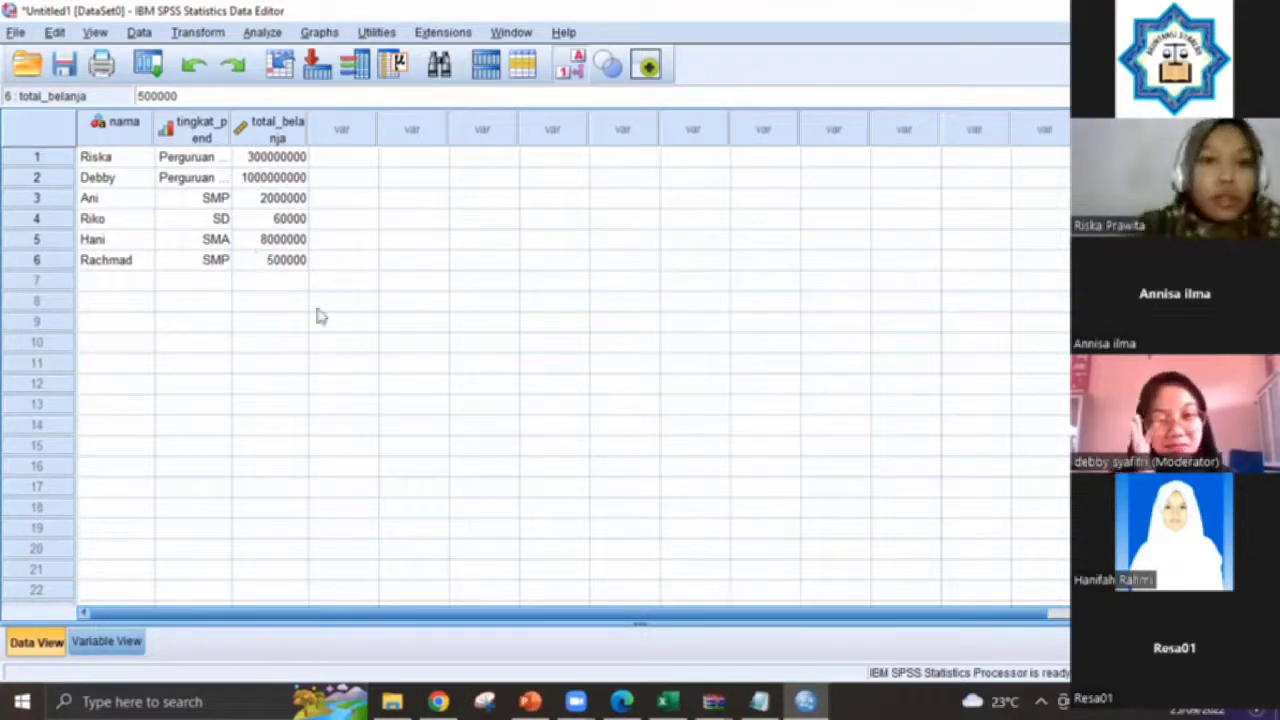
key("Tab")
key("Left")
key("Down")
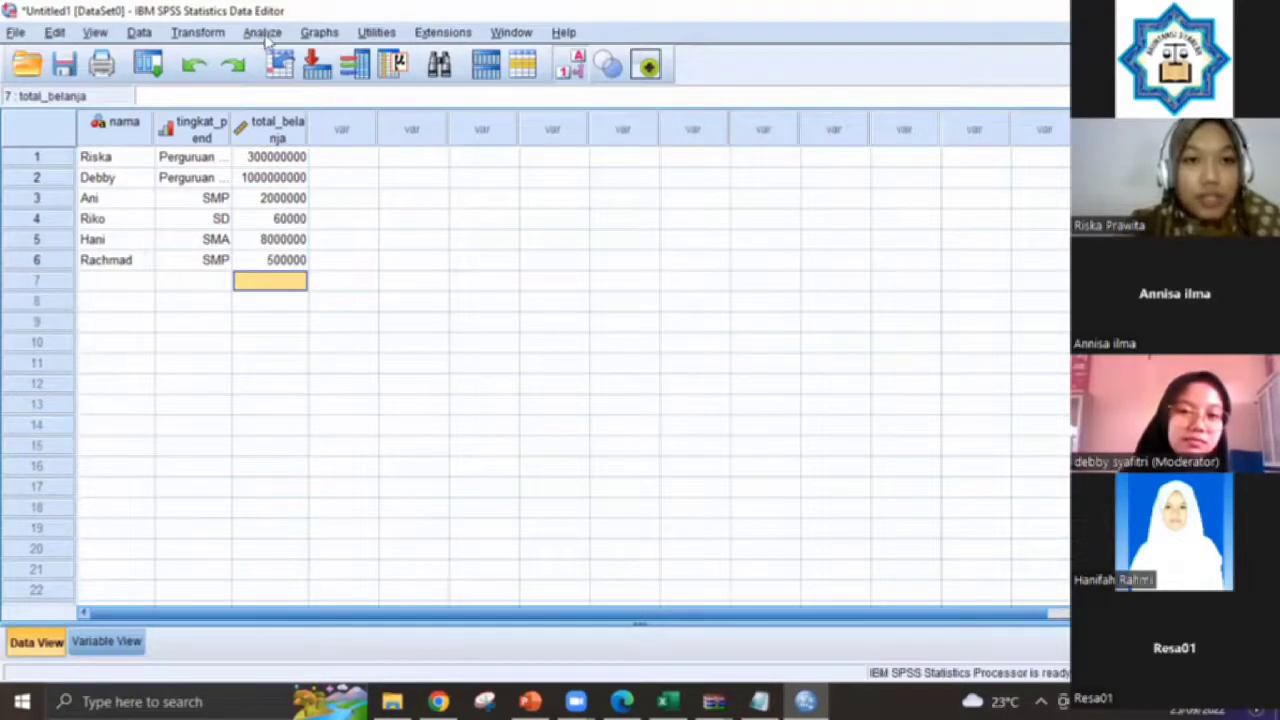
Start a Frequencies analysis and add Nama Pelanggan, Tingkat Pendidikan and Total Belanja as its variables.
left_click(262, 34)
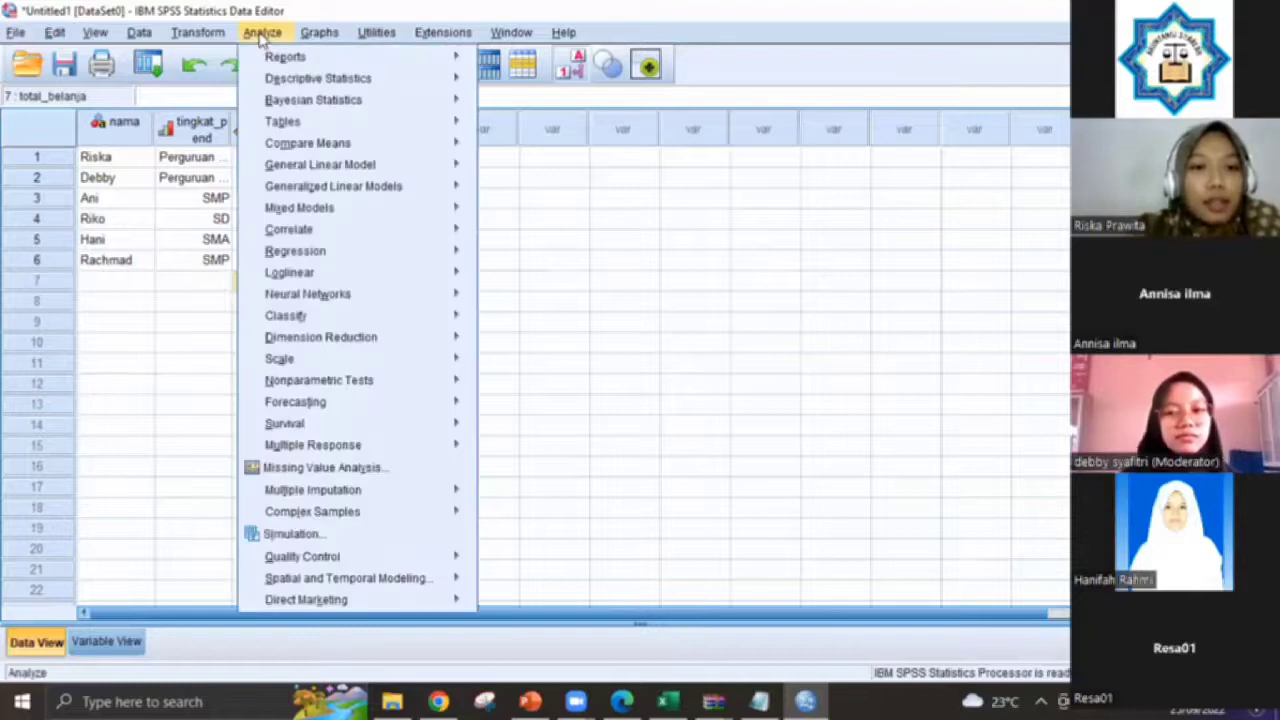
mouse_move(292, 82)
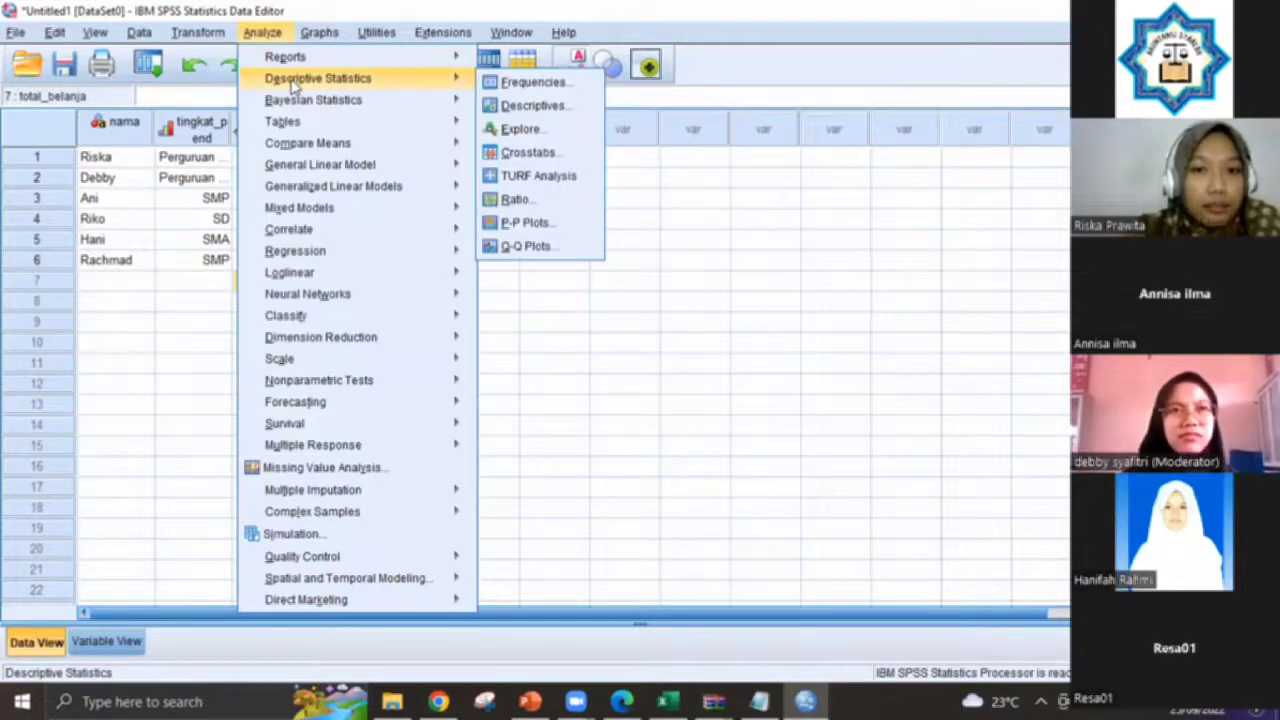
left_click(518, 84)
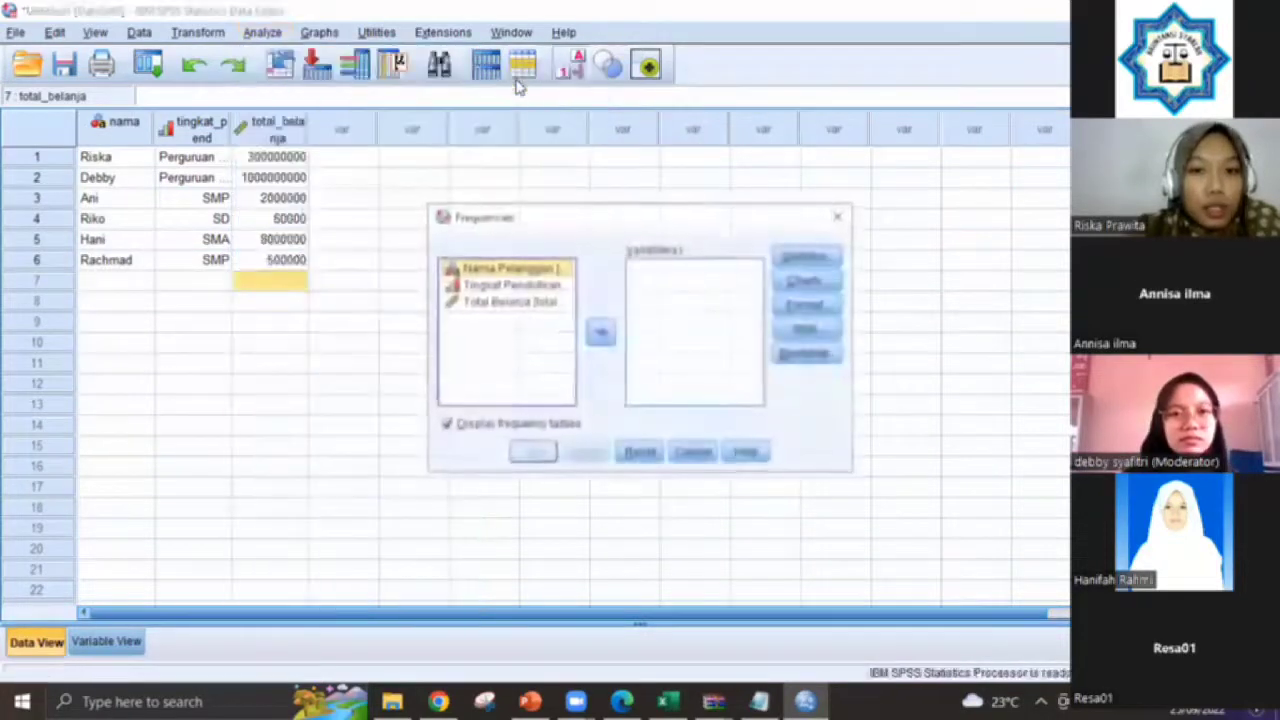
left_click_drag(590, 215, 528, 112)
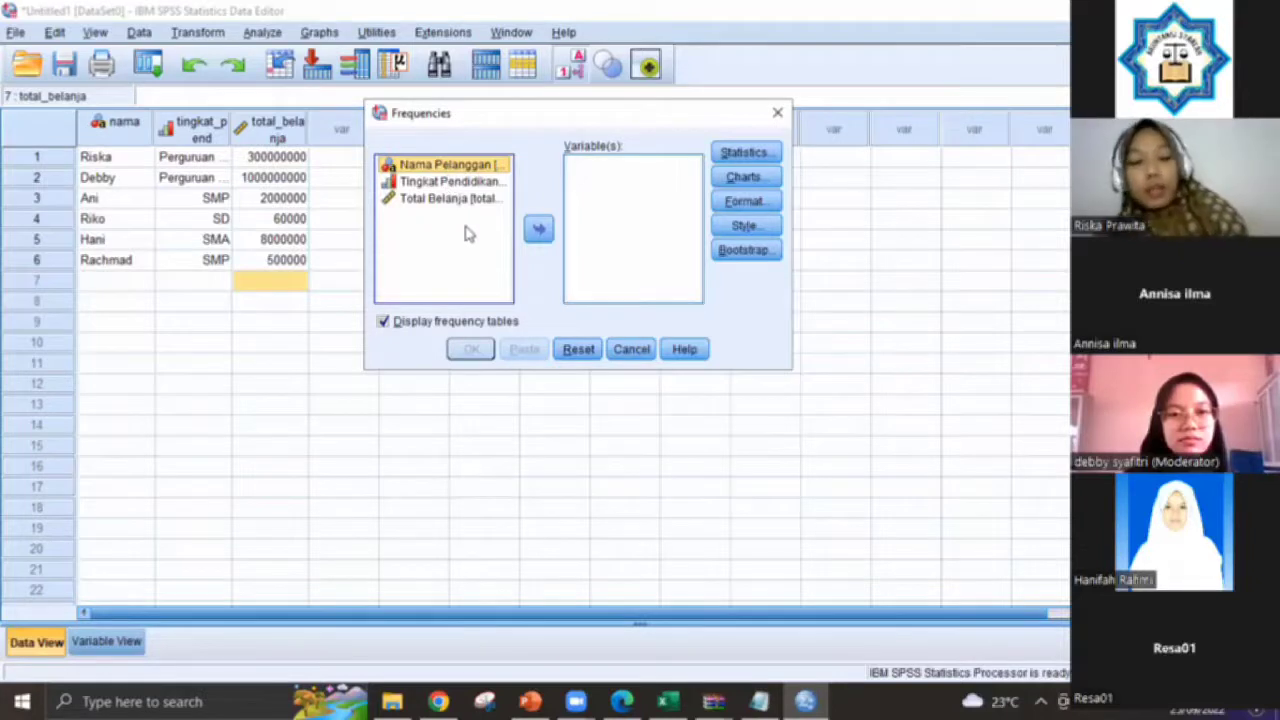
left_click(540, 232)
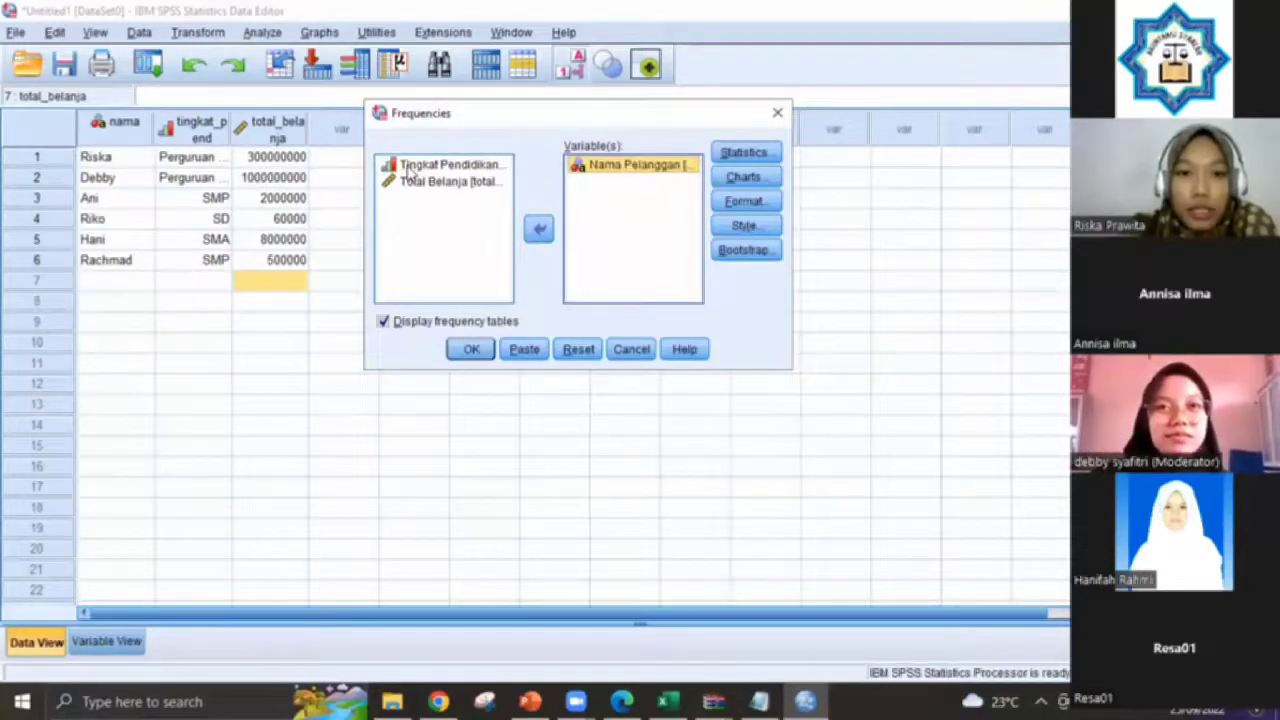
left_click(409, 168)
left_click(537, 230)
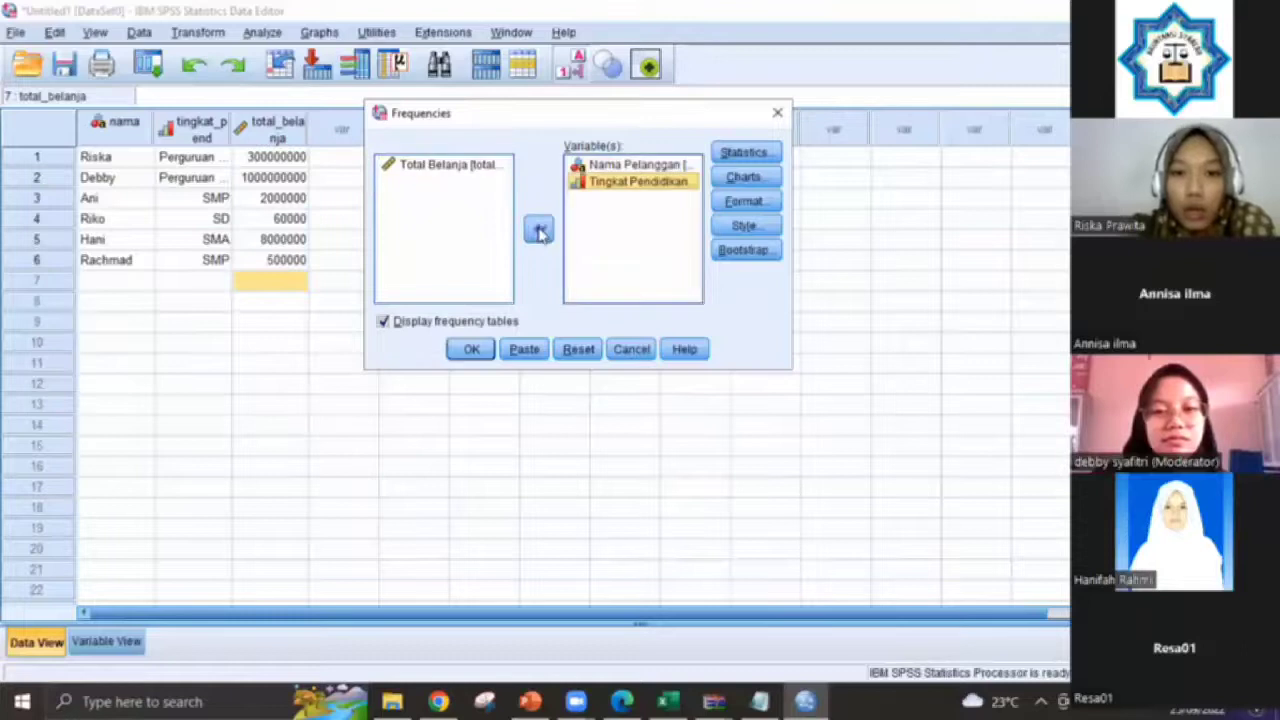
left_click(447, 167)
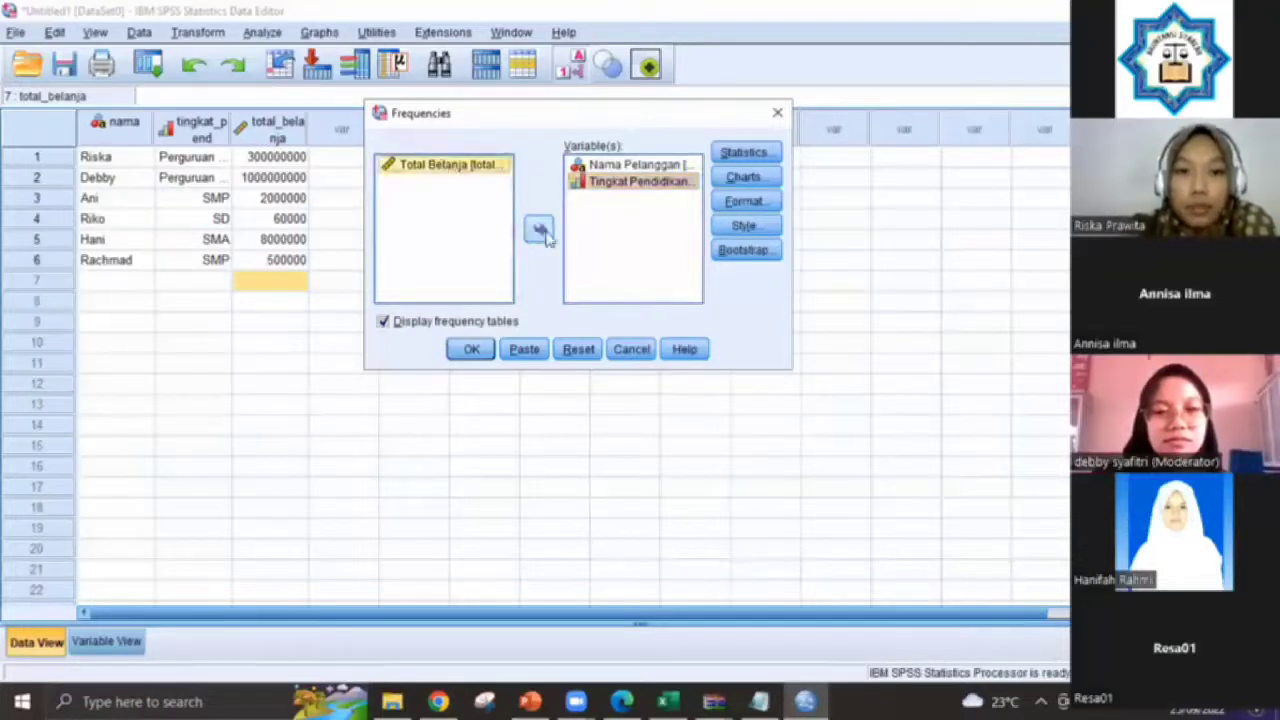
left_click(539, 231)
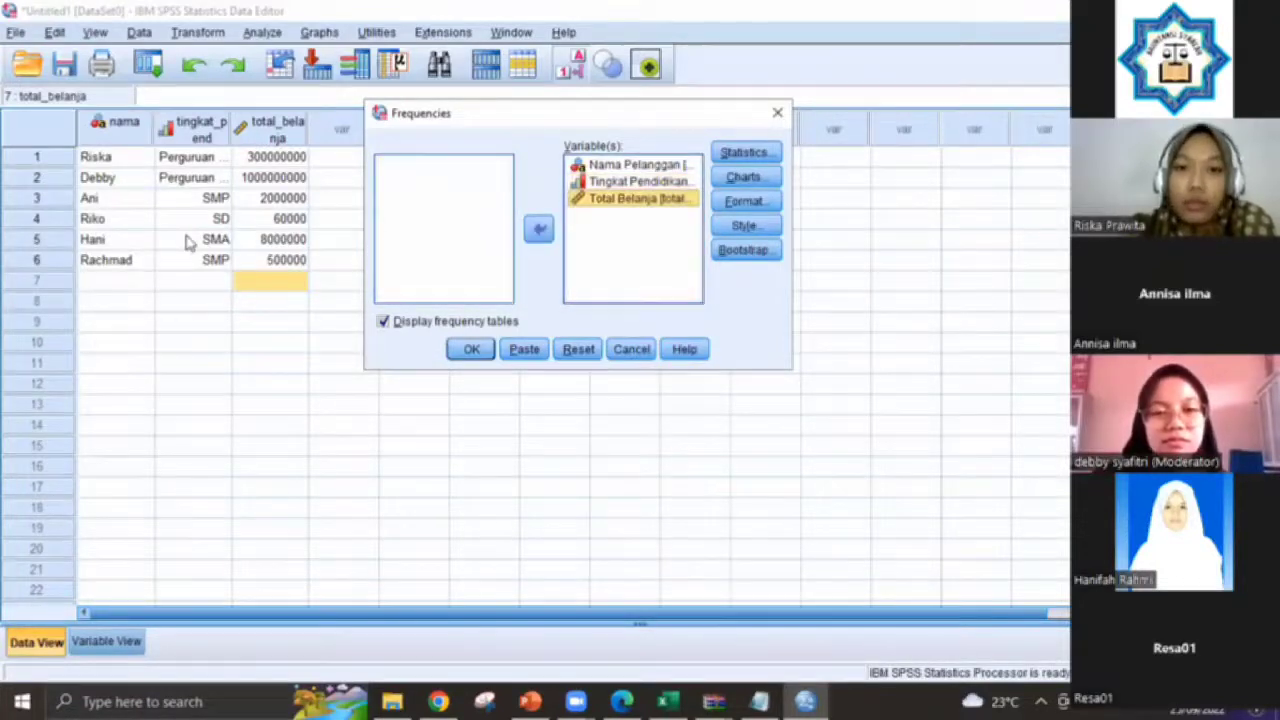
Include quartiles, mean, median, mode, sum, standard deviation, minimum, maximum and range in the Frequencies statistics.
left_click(730, 154)
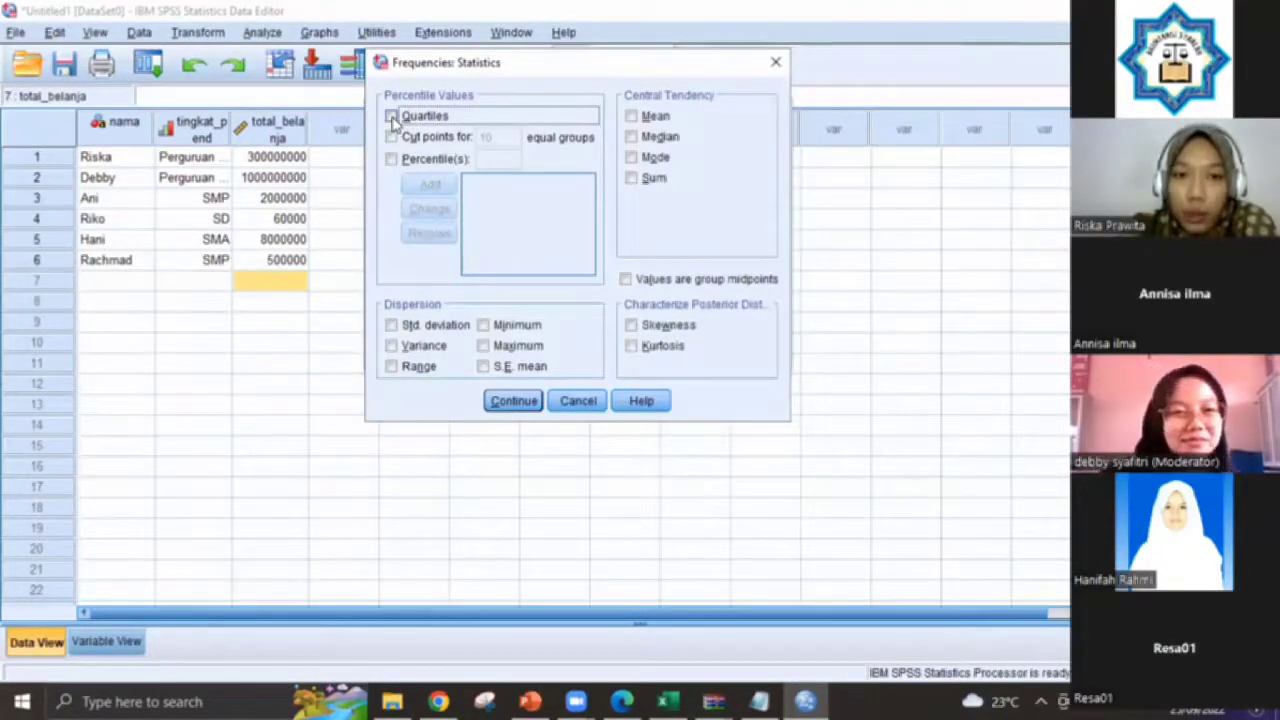
left_click(391, 116)
left_click(632, 117)
left_click(632, 137)
left_click(632, 157)
left_click(631, 178)
left_click(392, 326)
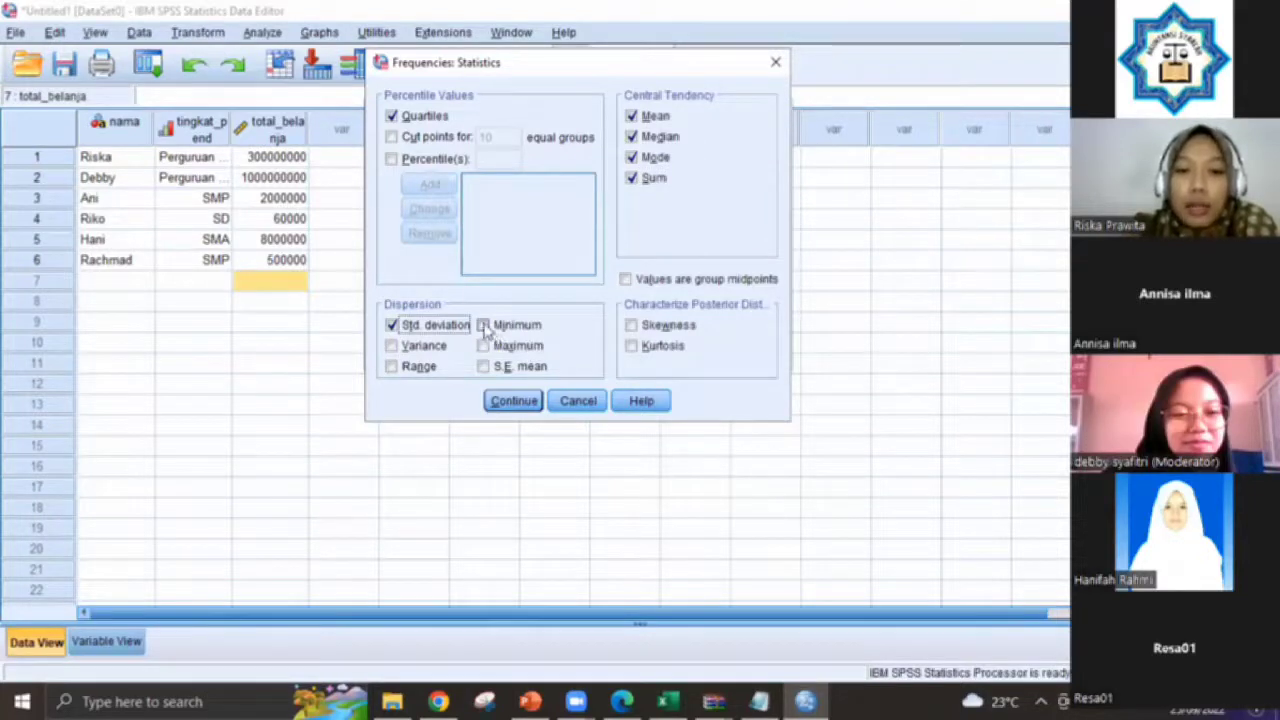
left_click(484, 326)
left_click(484, 346)
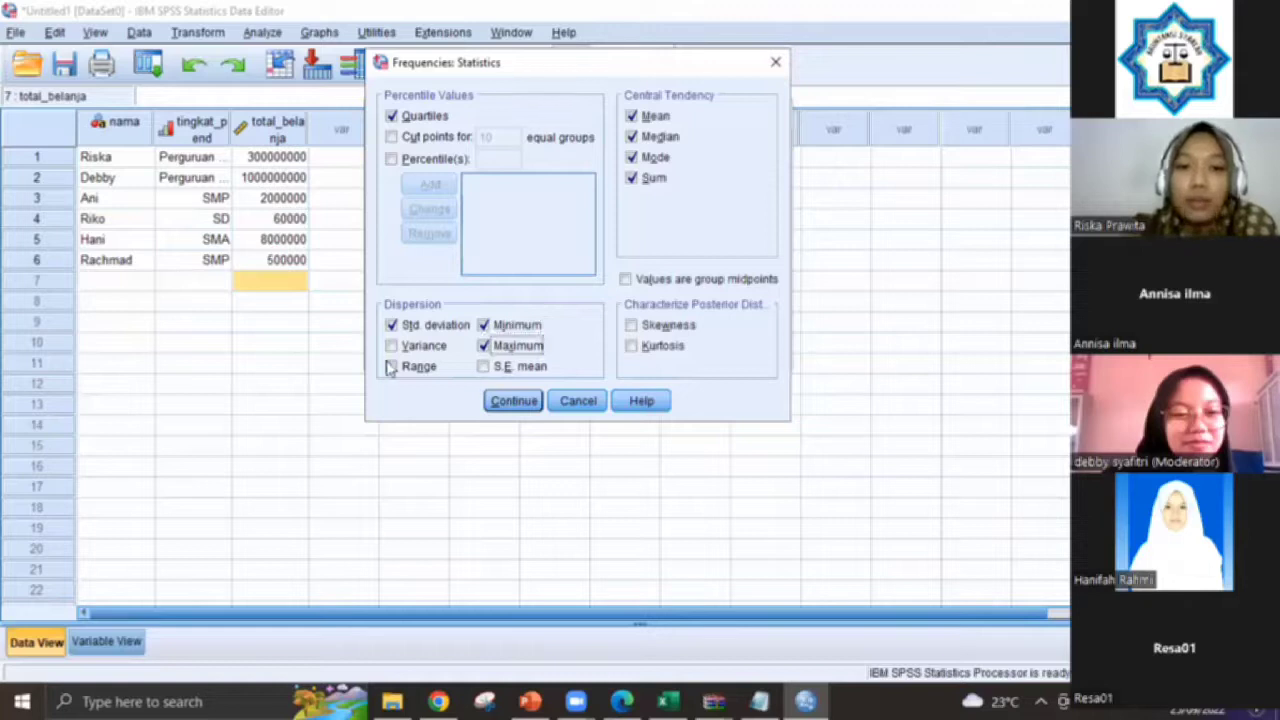
left_click(392, 367)
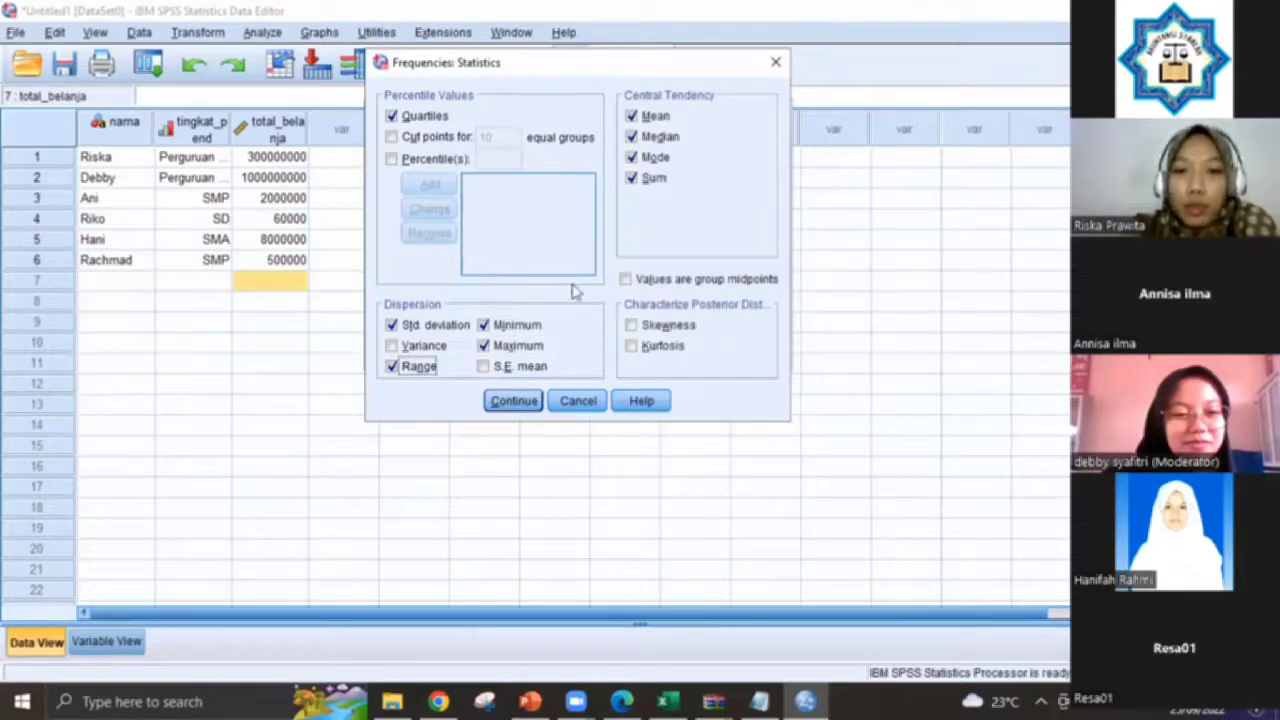
left_click(514, 401)
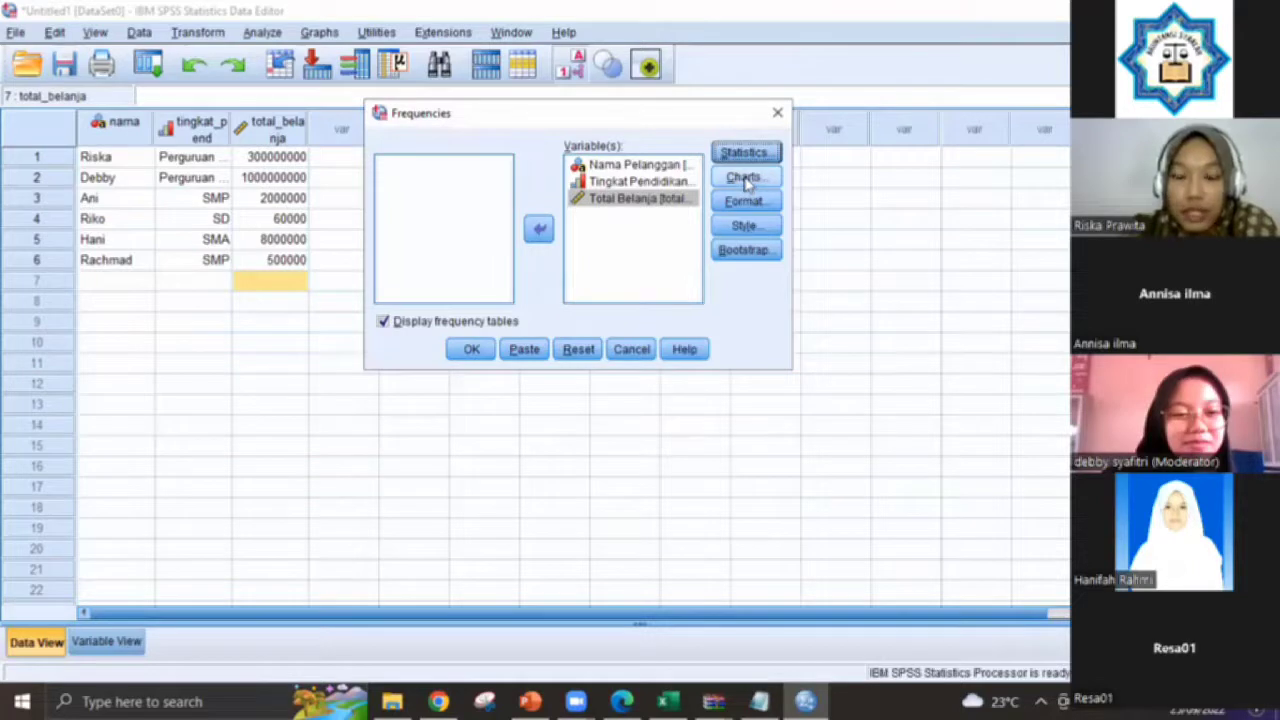
Choose pie charts showing frequencies for the analysis and run it.
left_click(743, 182)
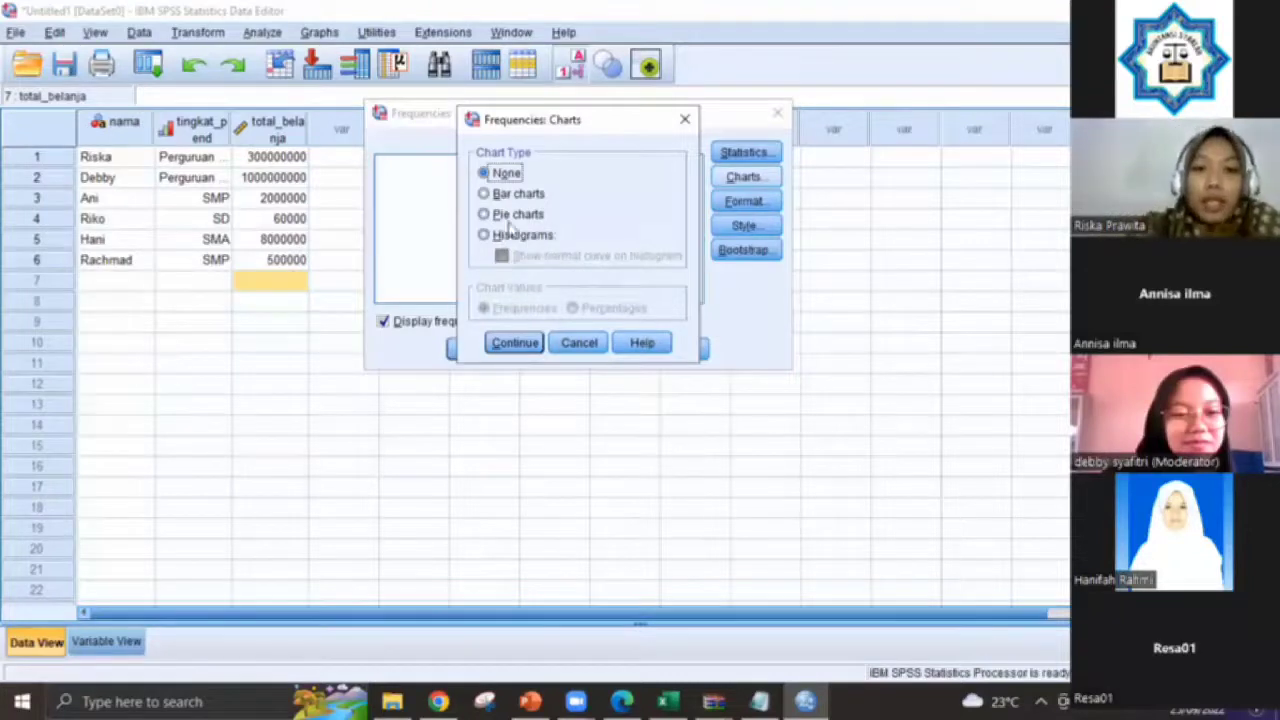
left_click(485, 215)
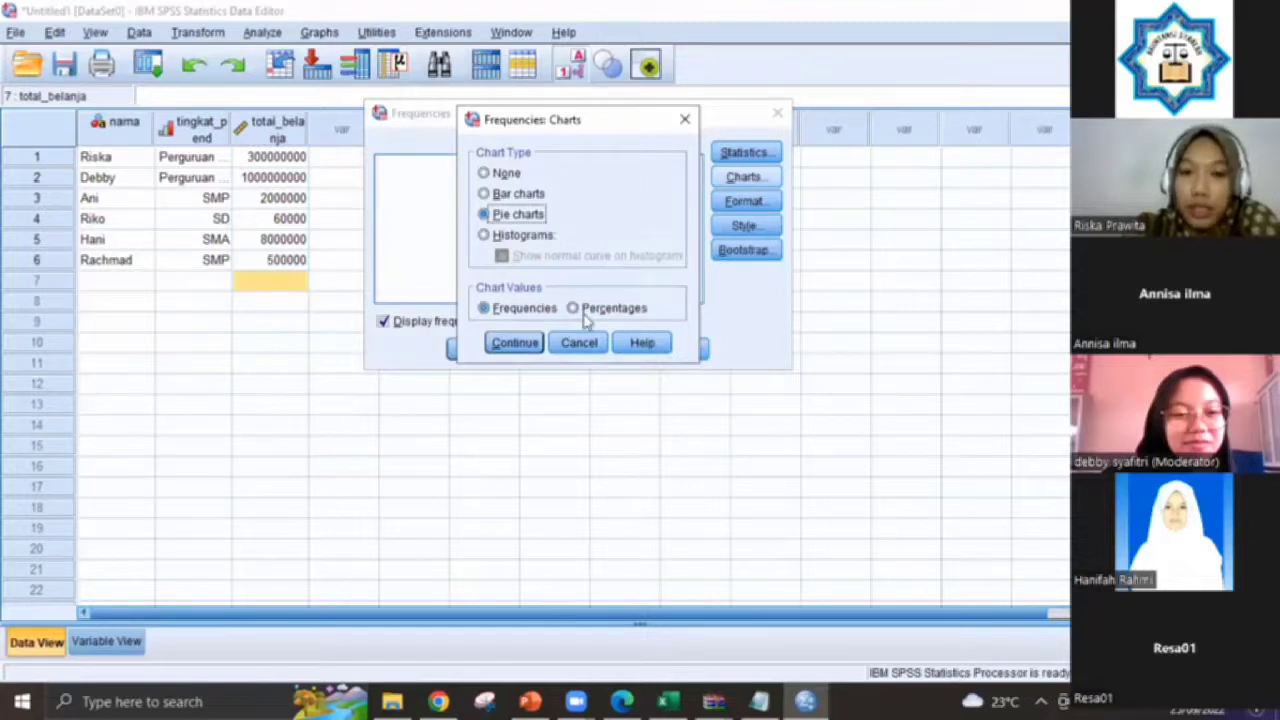
left_click(515, 343)
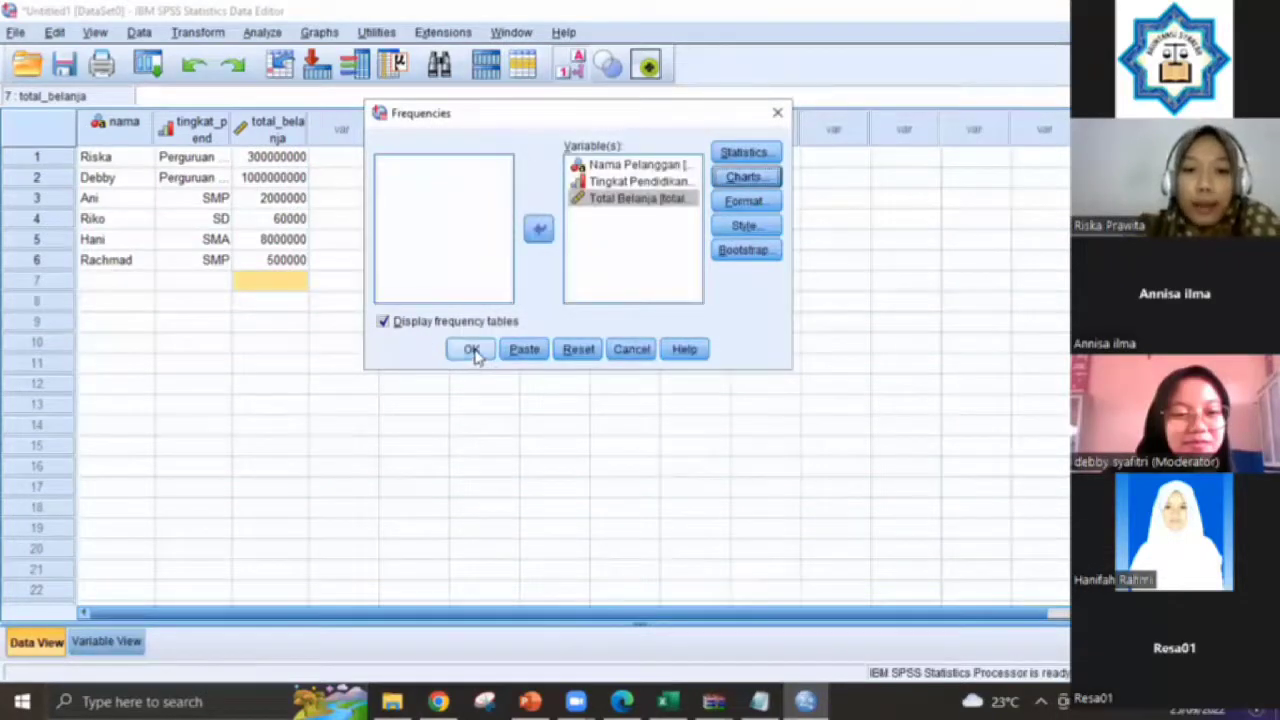
left_click(471, 350)
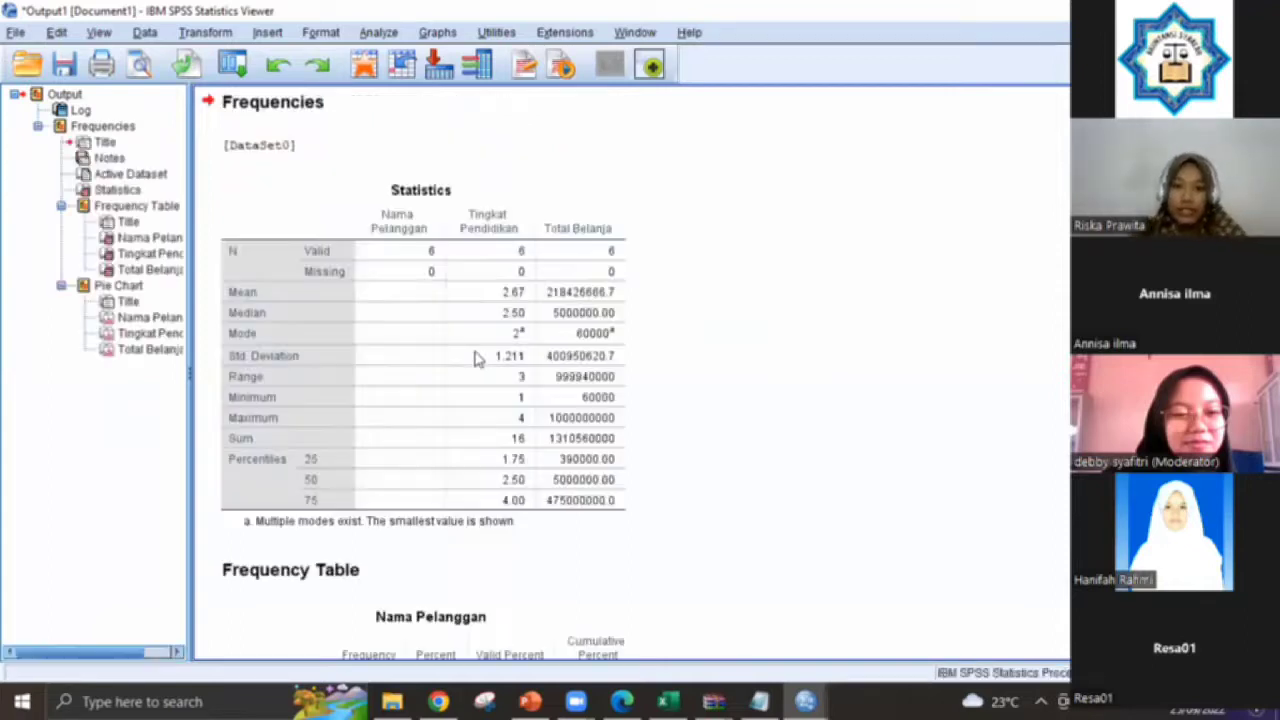
Examine the Frequencies syntax log and the Statistics table for Nama Pelanggan, Tingkat Pendidikan and Total Belanja.
left_click(500, 360)
scroll(497, 370, "up", 2)
left_click(640, 303)
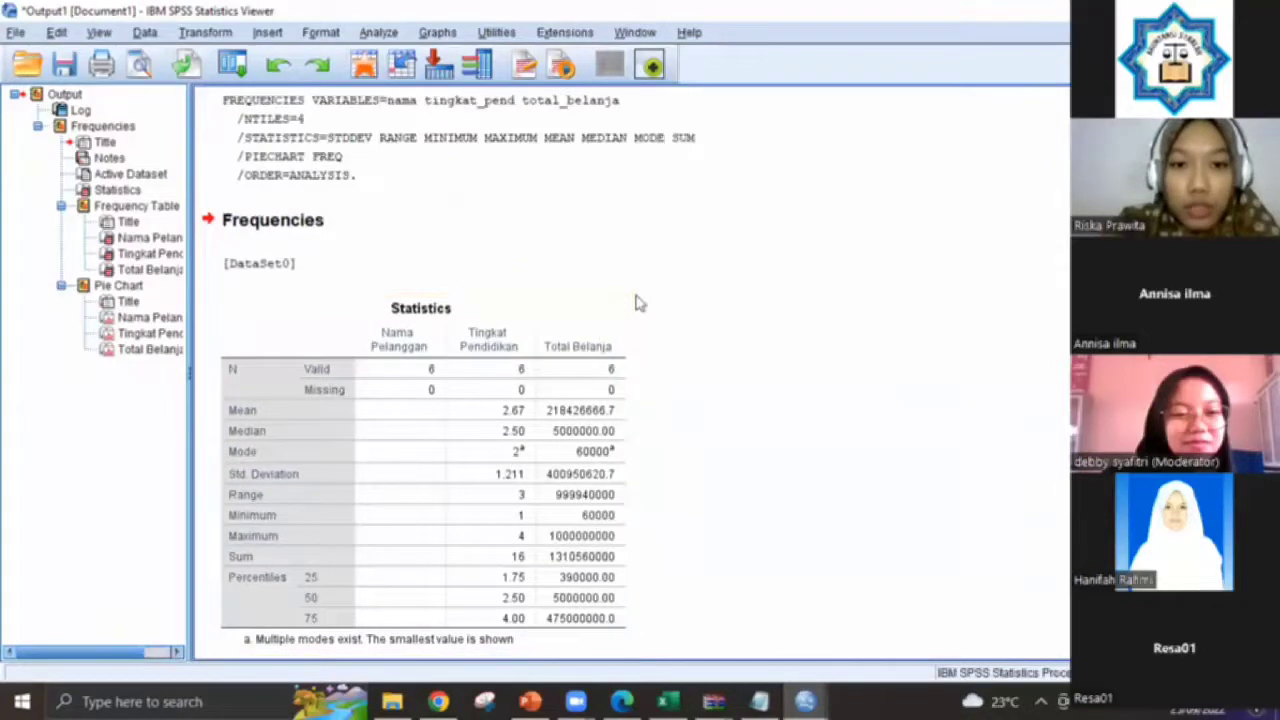
scroll(602, 336, "down", 10)
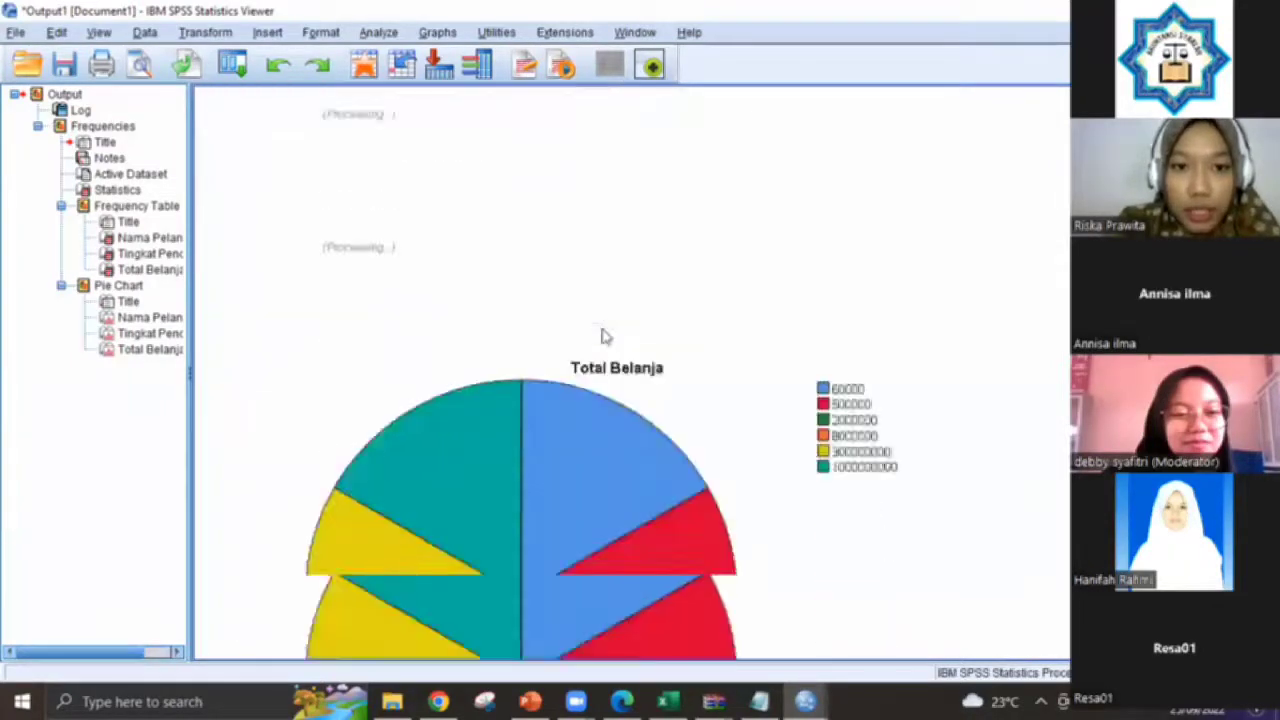
scroll(602, 336, "up", 10)
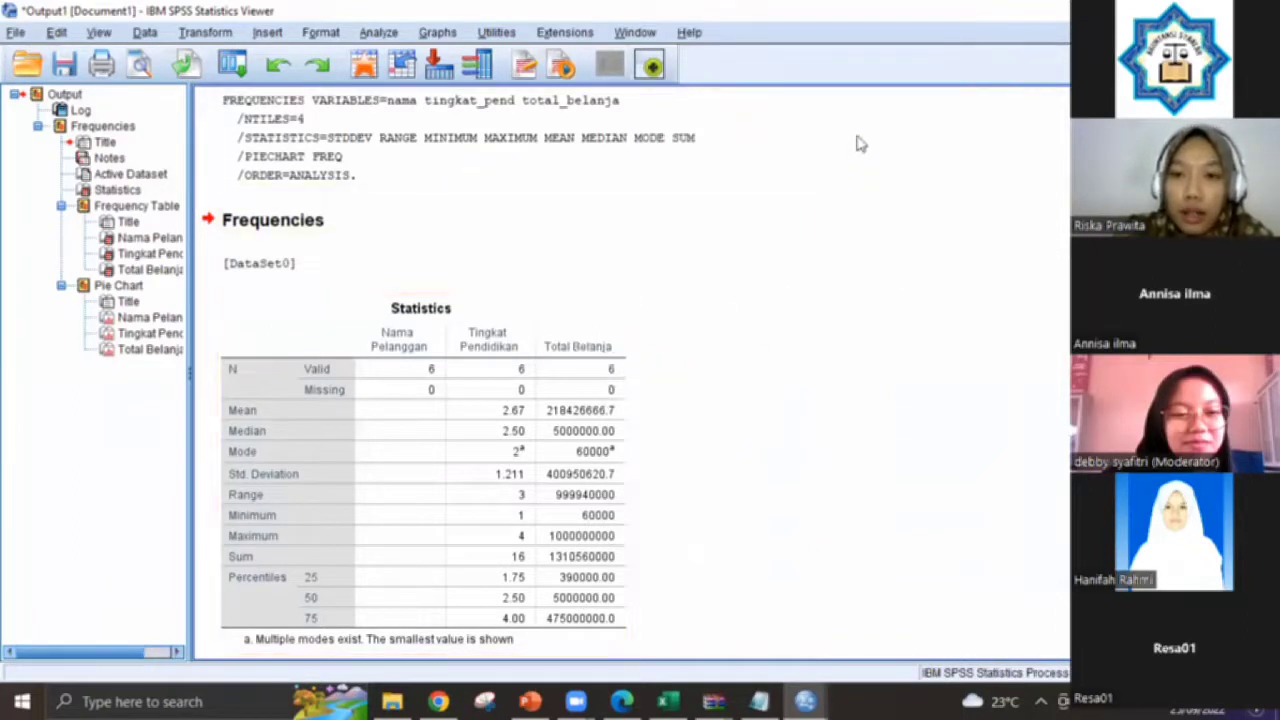
scroll(630, 390, "down", 2)
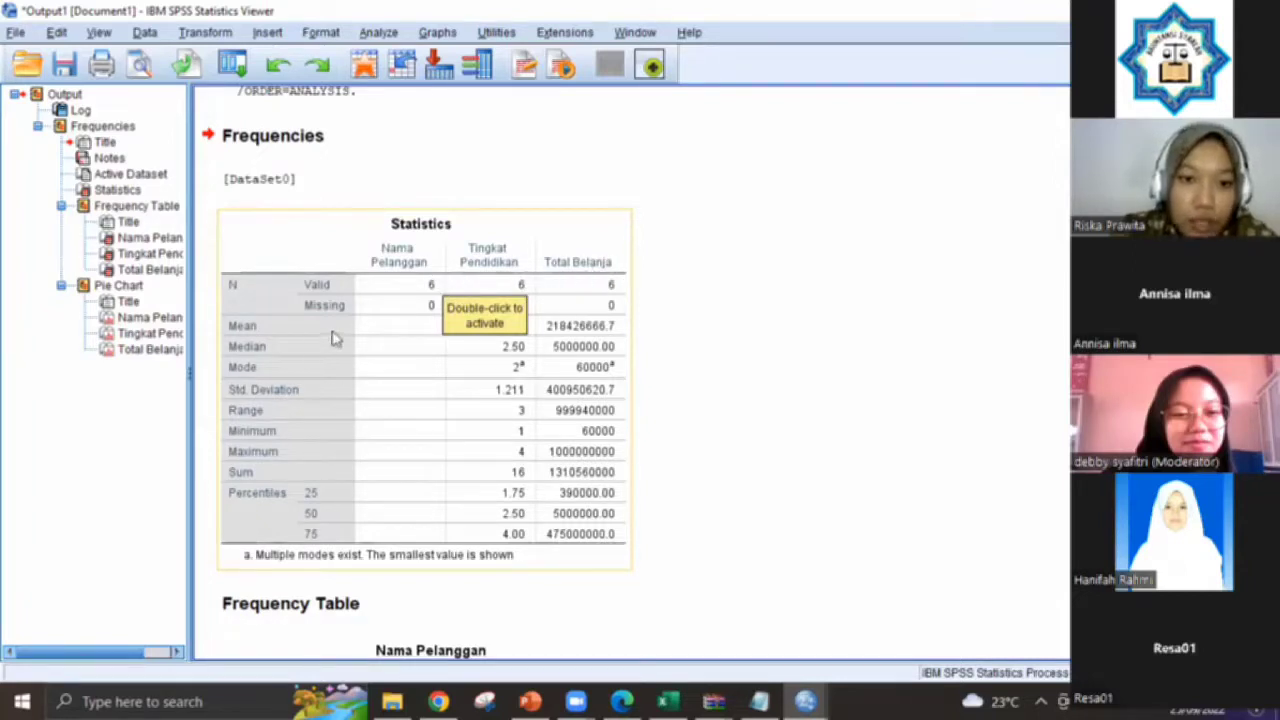
left_click(426, 348)
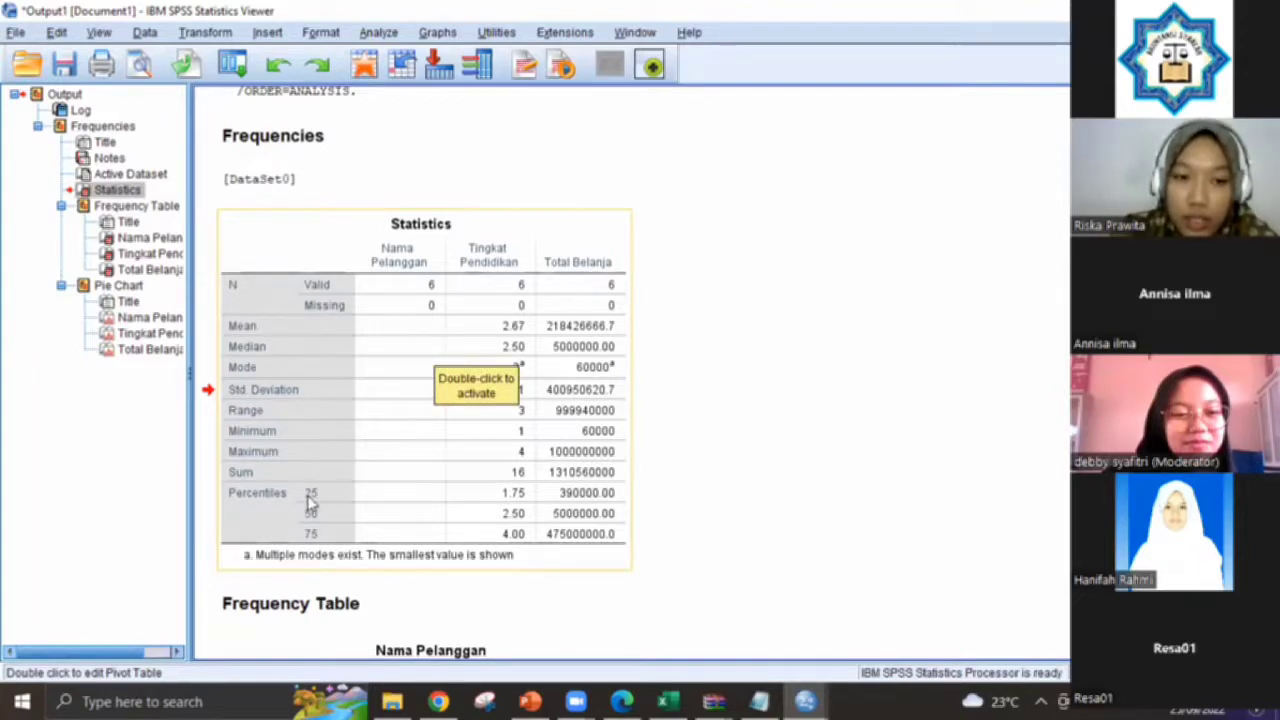
Review the frequency tables for Nama Pelanggan, Tingkat Pendidikan and Total Belanja, comparing their frequencies and percentages.
scroll(545, 508, "down", 5)
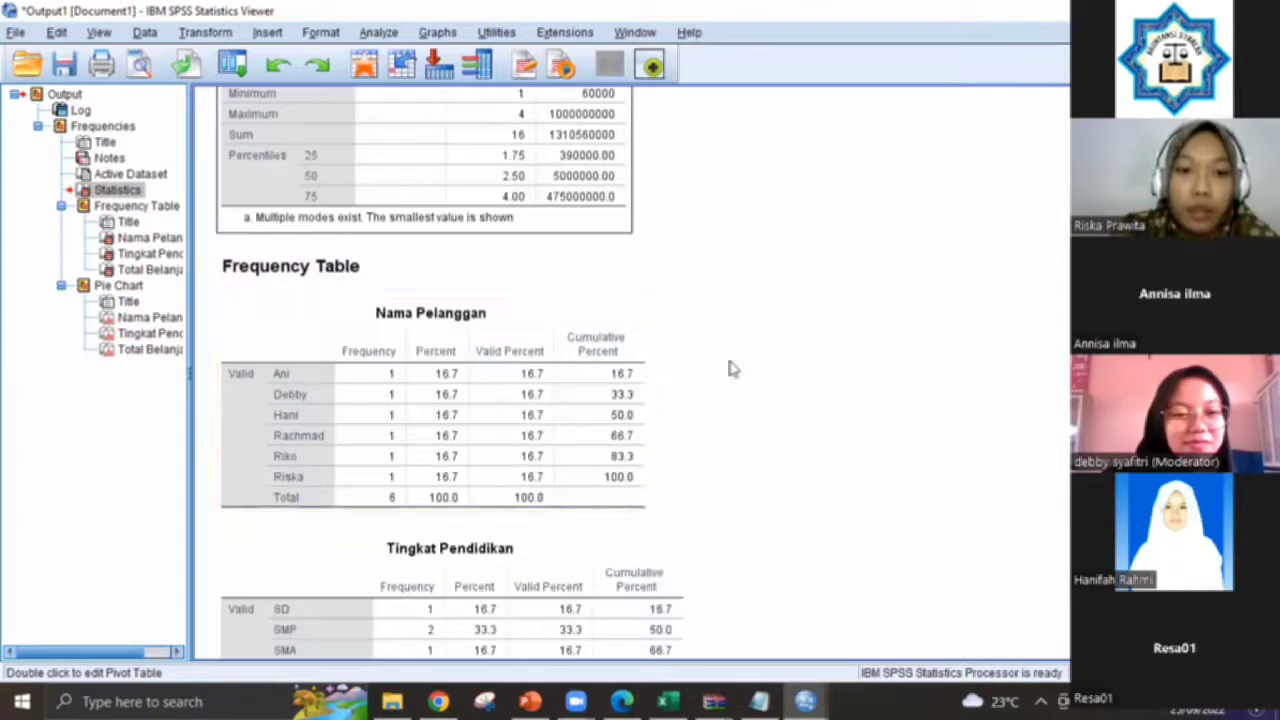
scroll(728, 370, "down", 3)
scroll(654, 366, "up", 2)
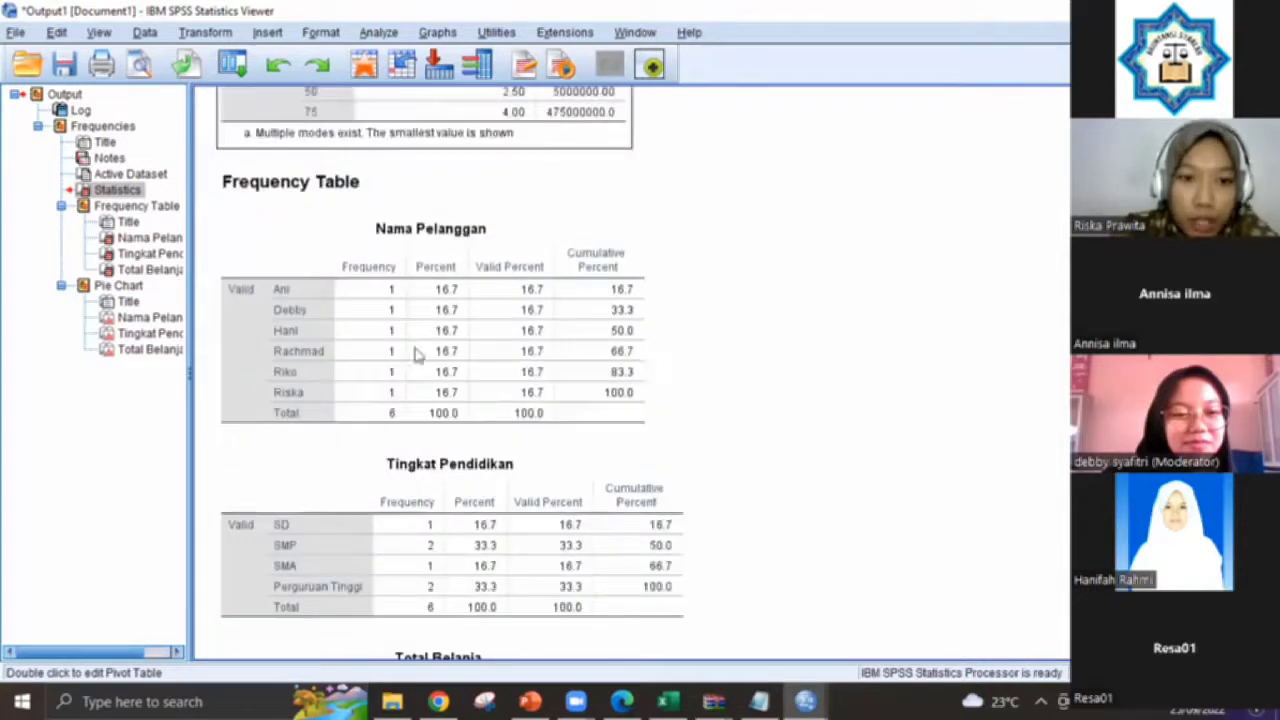
left_click(376, 322)
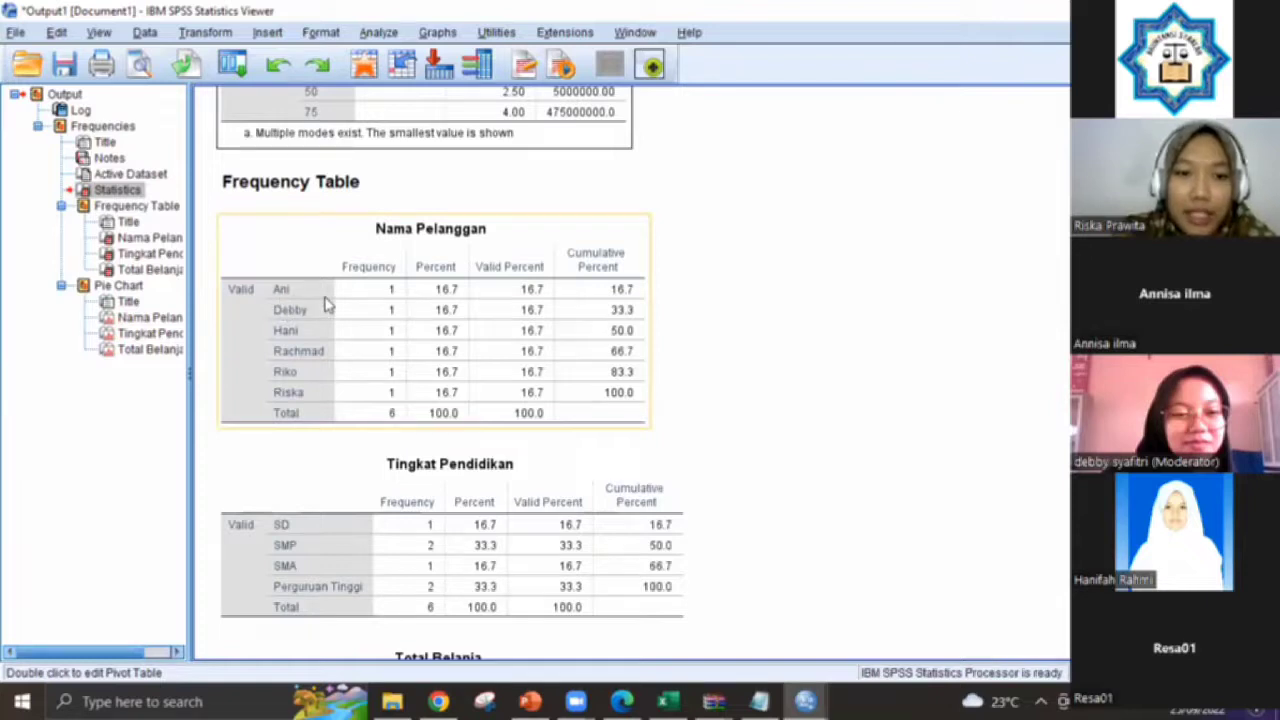
left_click(391, 293)
left_click(255, 320)
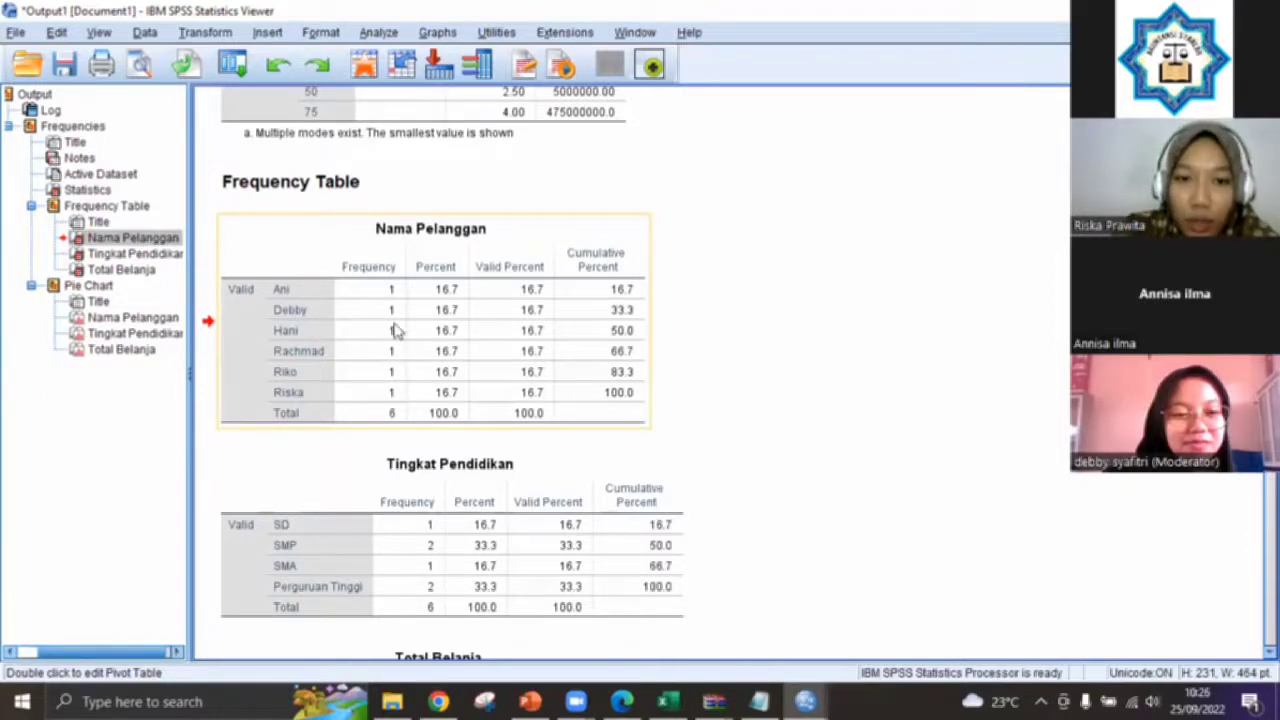
scroll(297, 420, "down", 2)
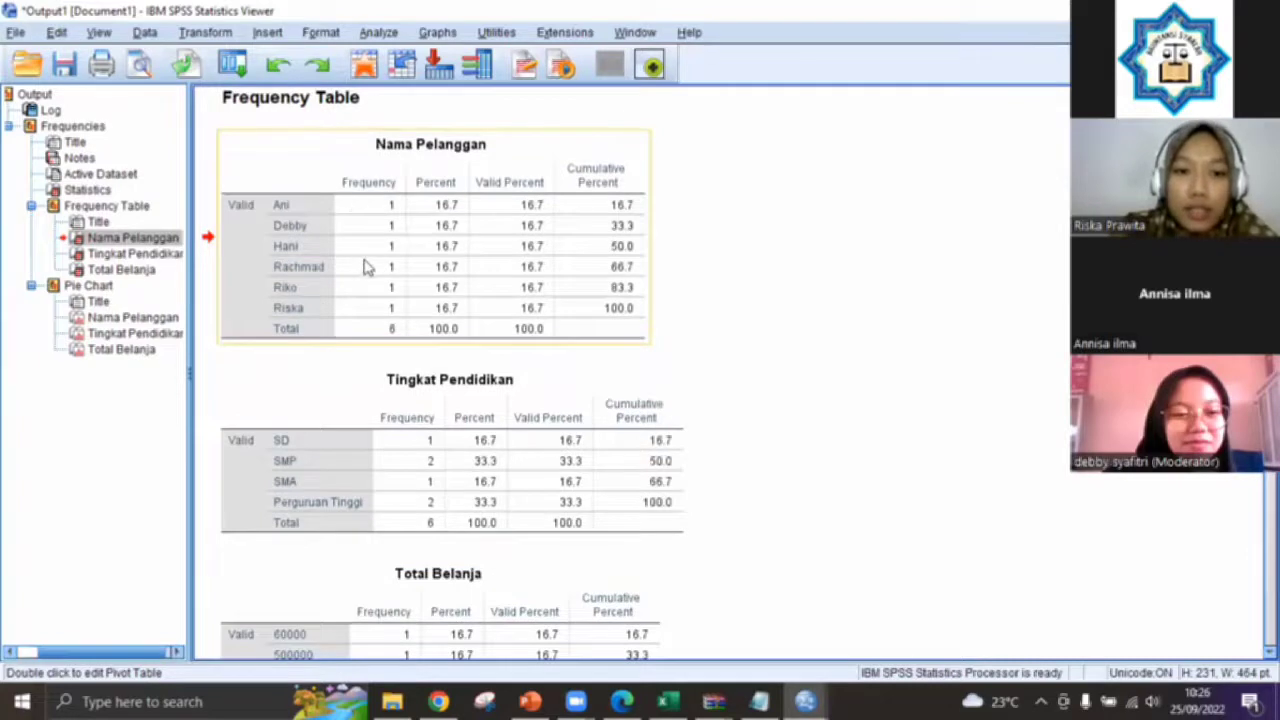
scroll(367, 265, "down", 4)
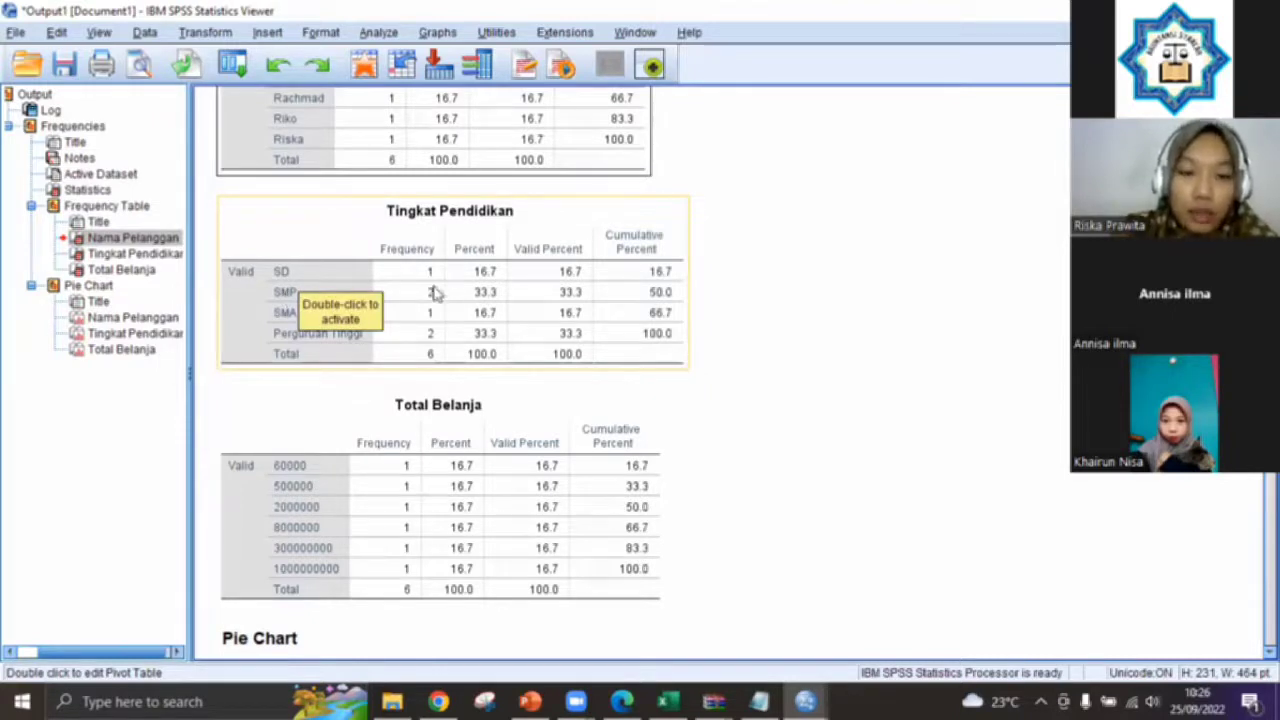
left_click(424, 320)
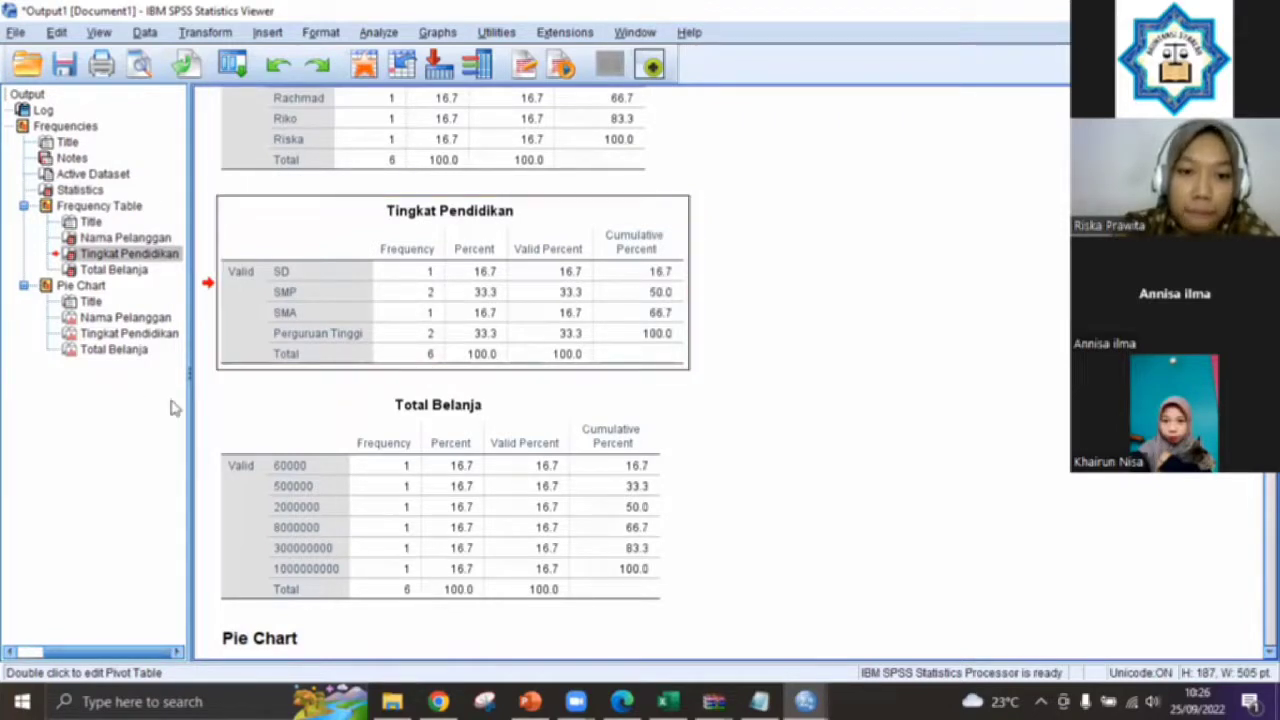
scroll(240, 420, "down", 5)
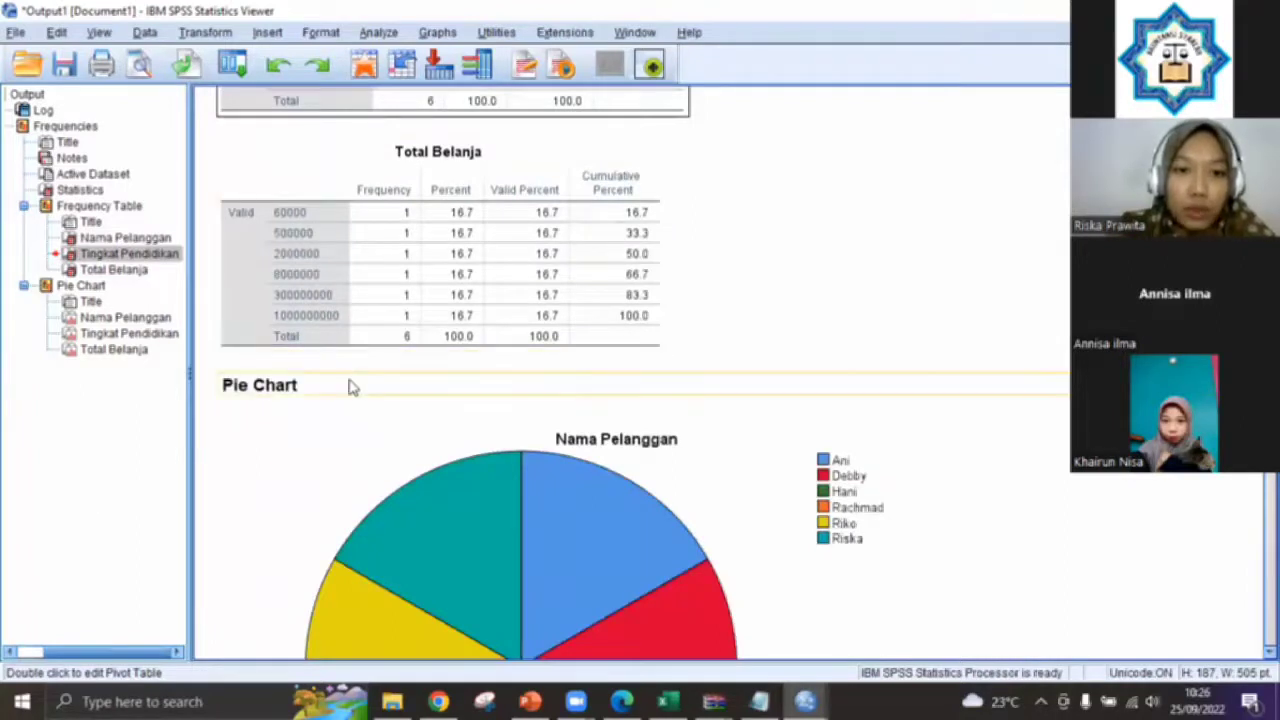
scroll(346, 390, "down", 1)
scroll(346, 390, "up", 6)
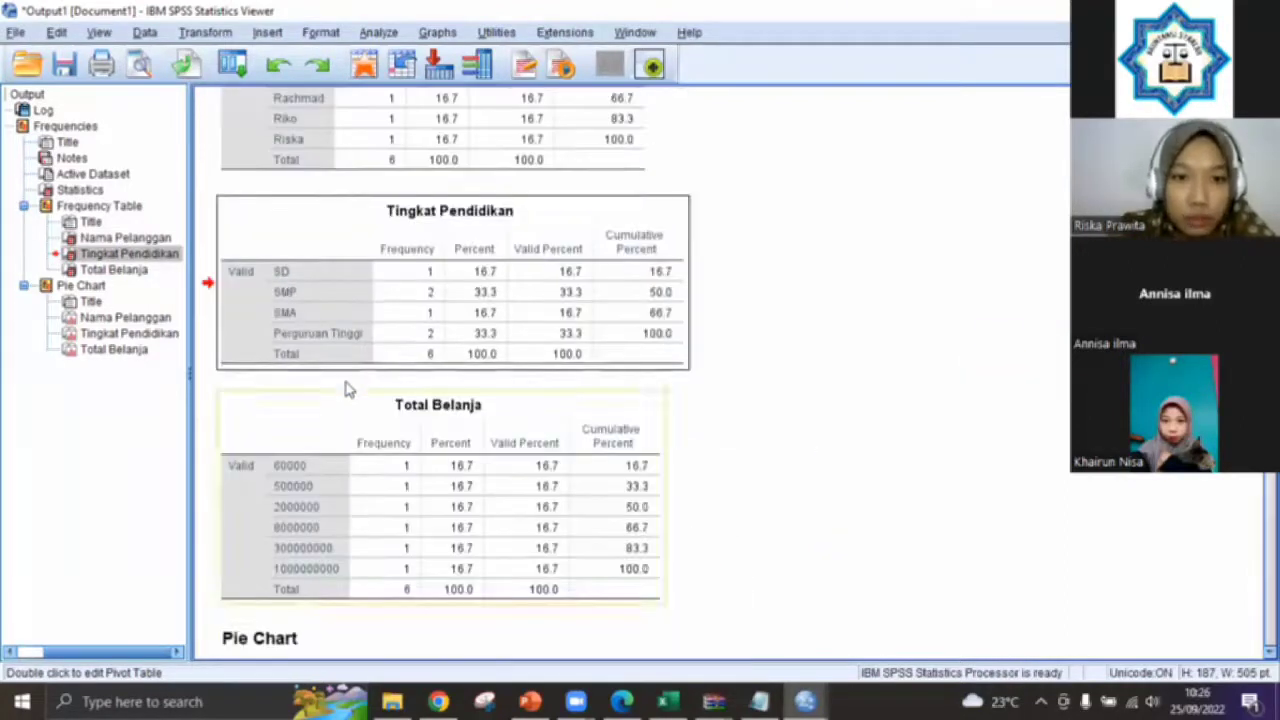
scroll(346, 390, "down", 5)
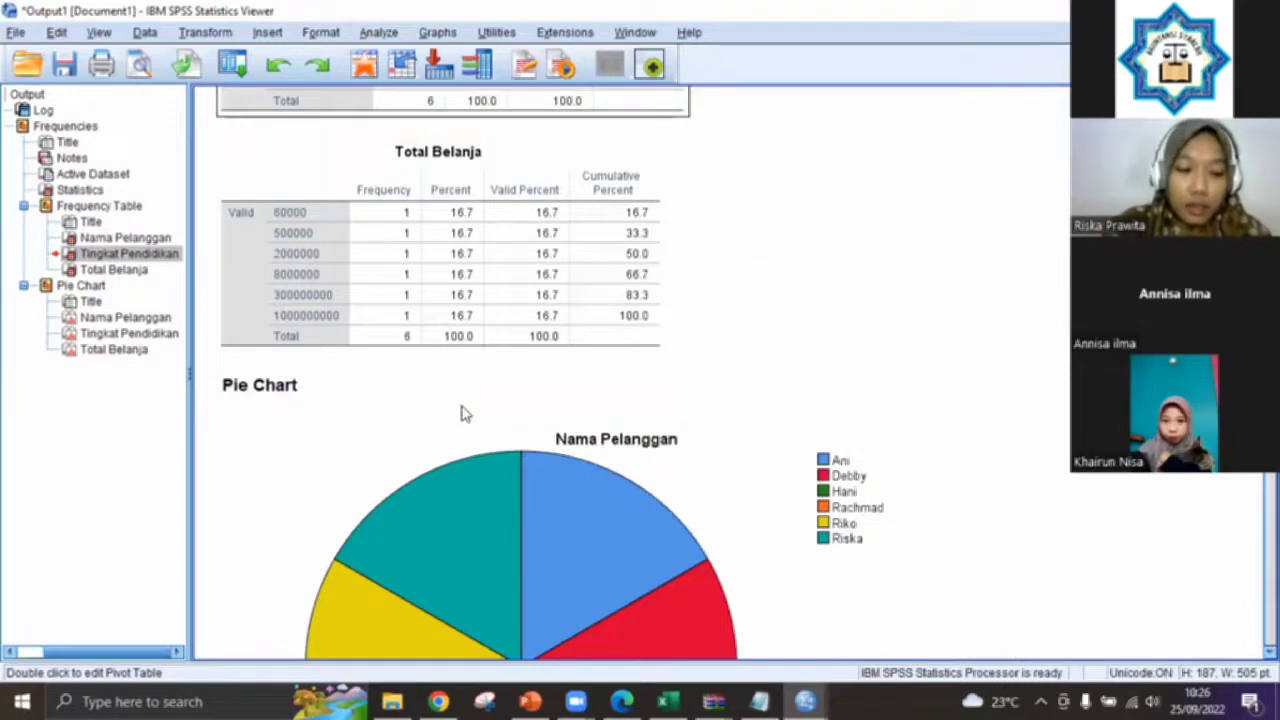
Examine the pie charts for Nama Pelanggan, Tingkat Pendidikan and Total Belanja, and return to the Statistics table.
scroll(465, 412, "down", 3)
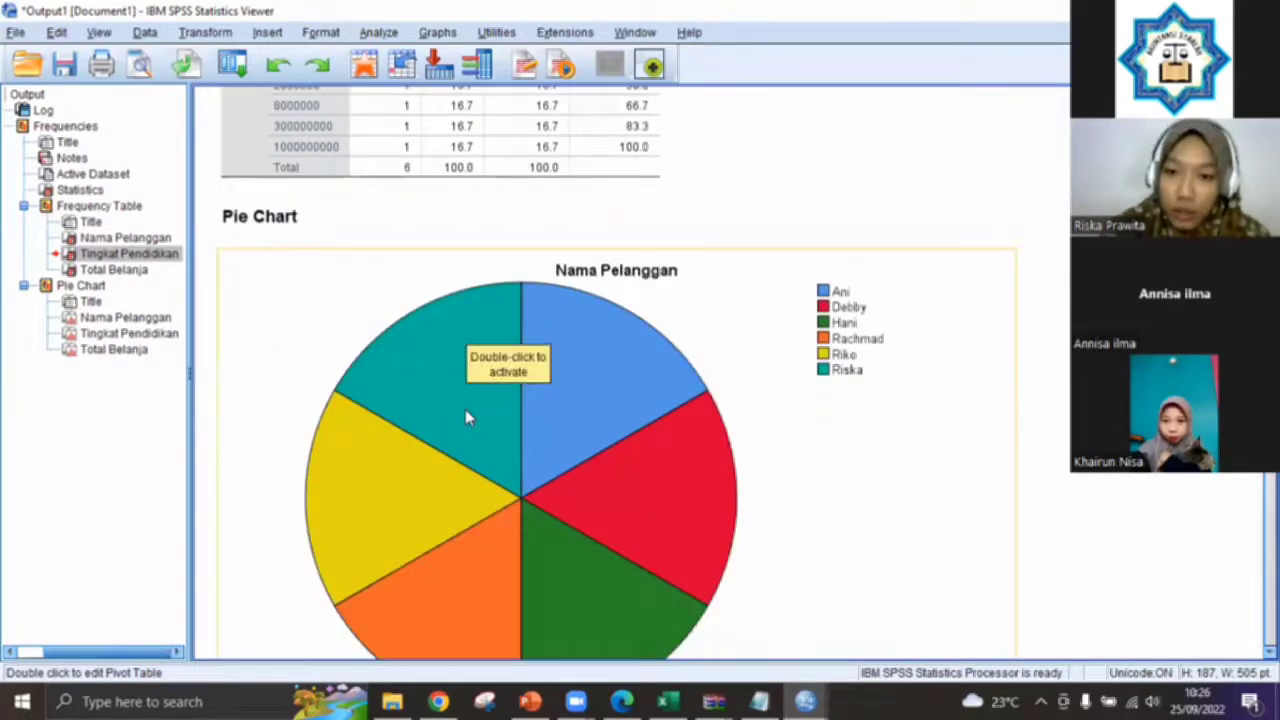
scroll(467, 418, "down", 2)
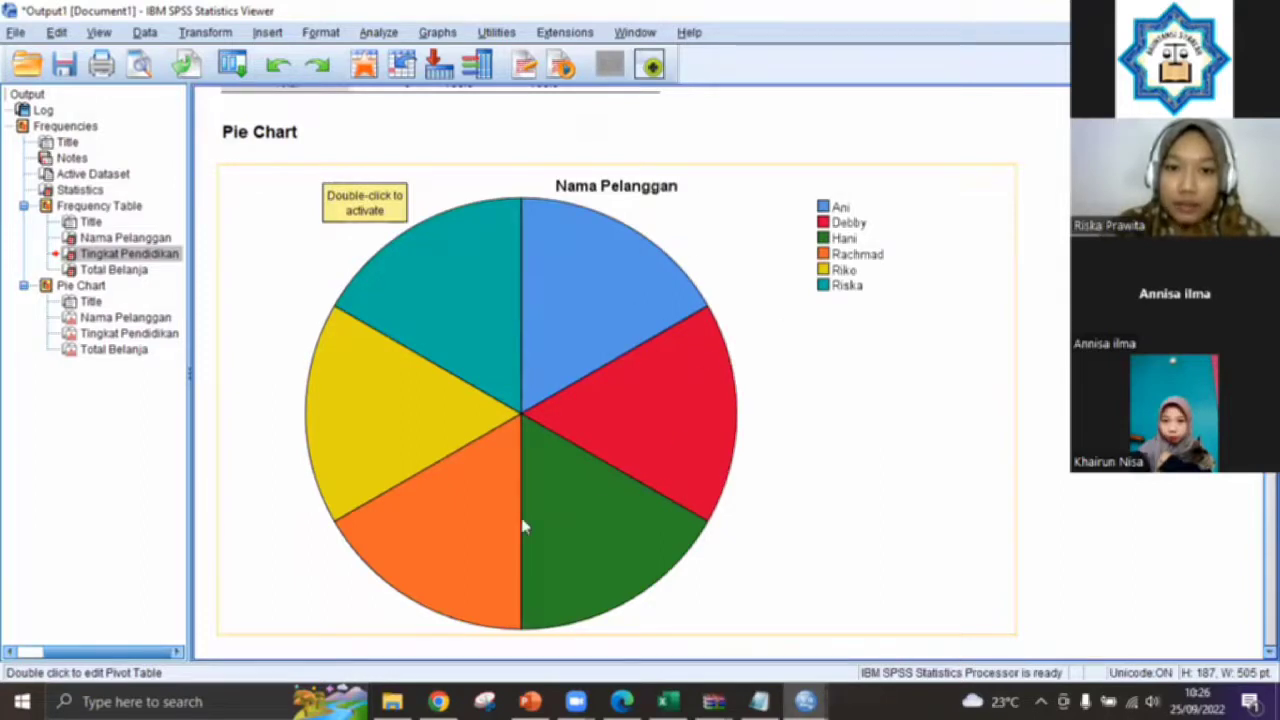
scroll(630, 410, "down", 4)
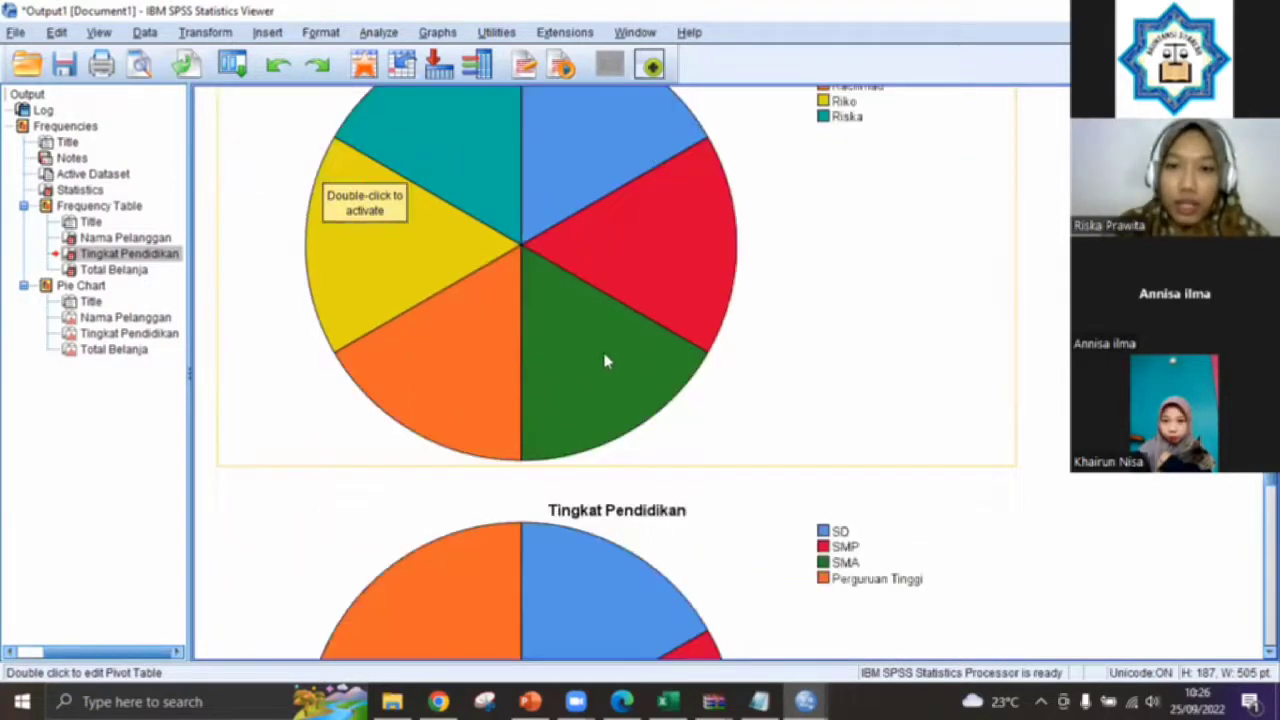
scroll(728, 340, "down", 6)
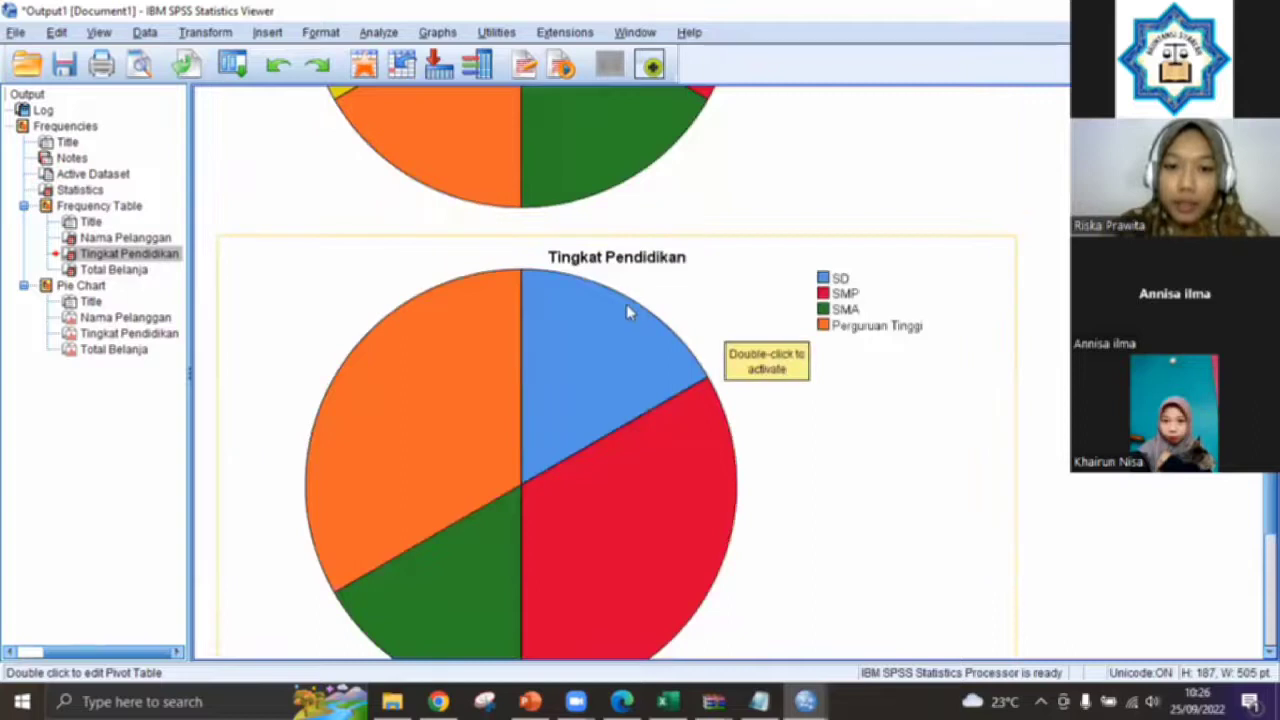
scroll(628, 320, "down", 13)
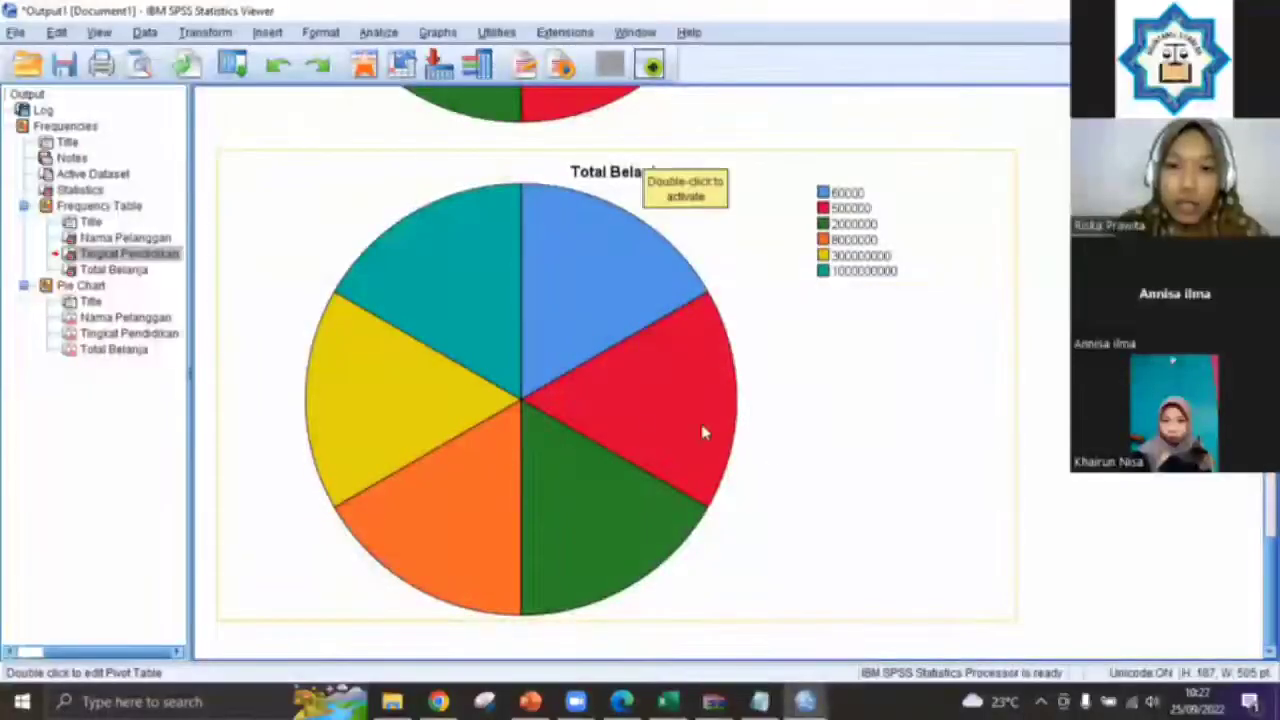
scroll(770, 455, "up", 10)
scroll(760, 462, "up", 20)
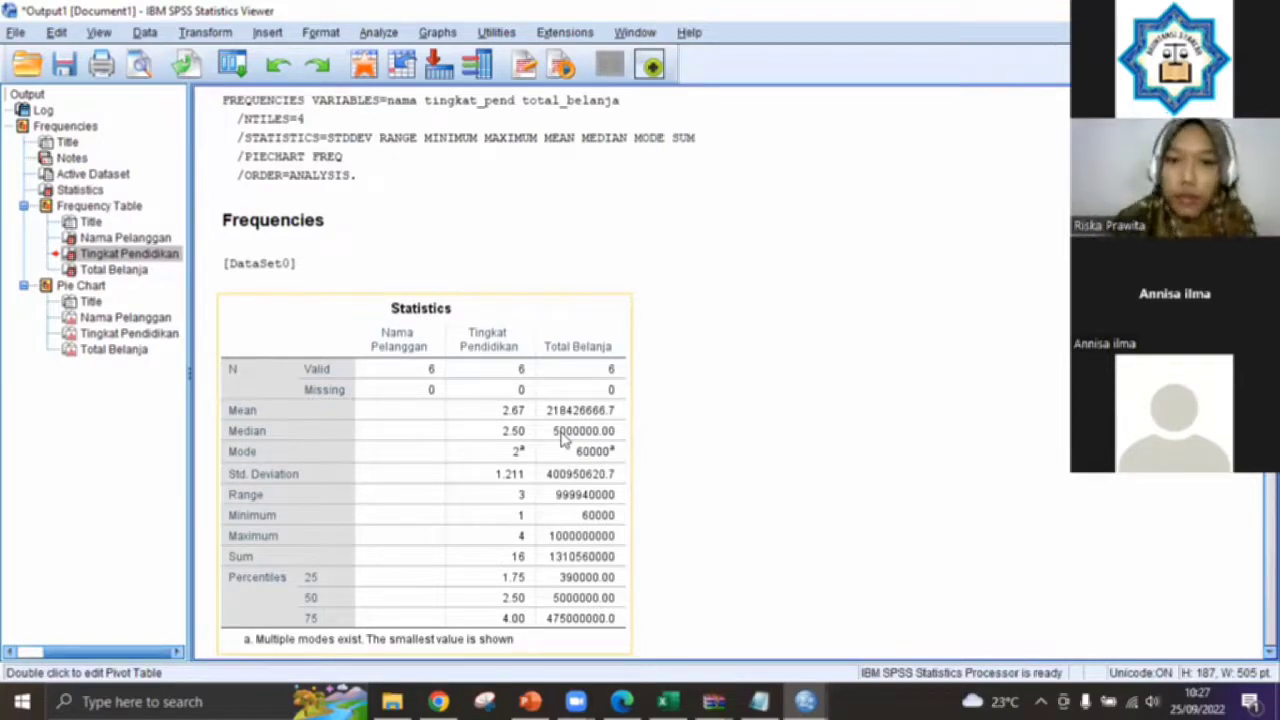
left_click(871, 421)
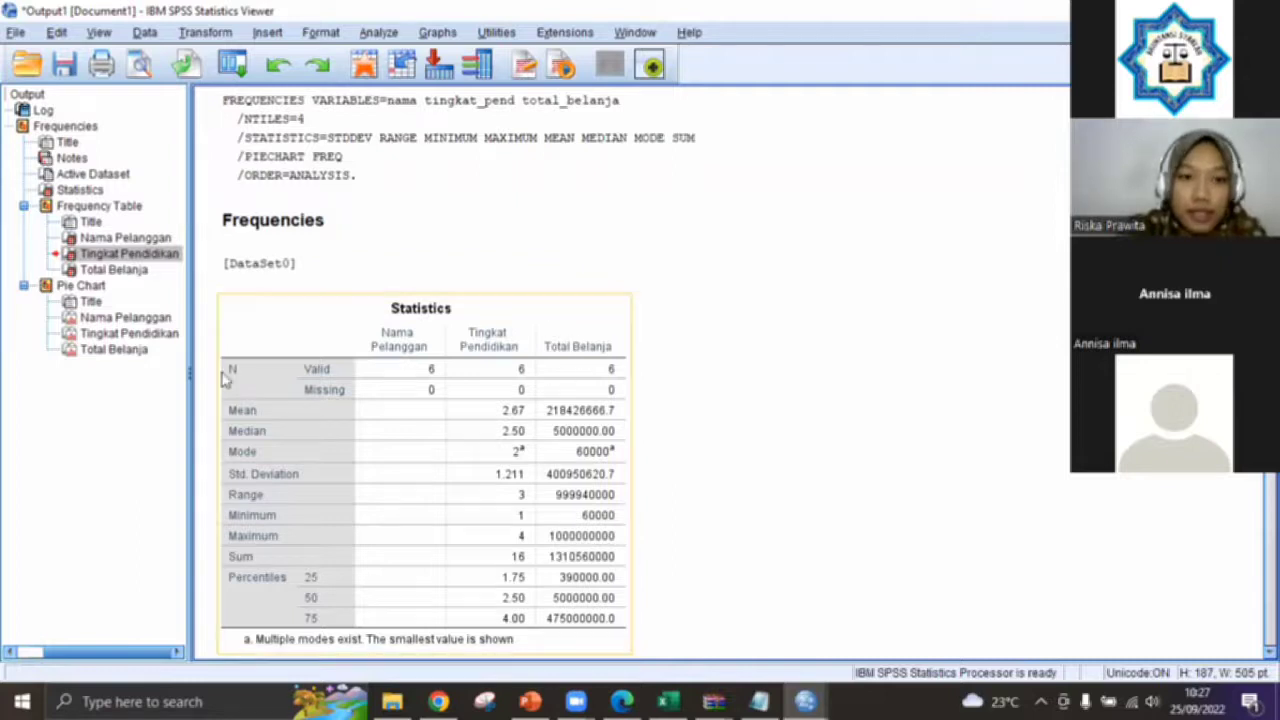
scroll(443, 414, "down", 3)
scroll(443, 414, "up", 3)
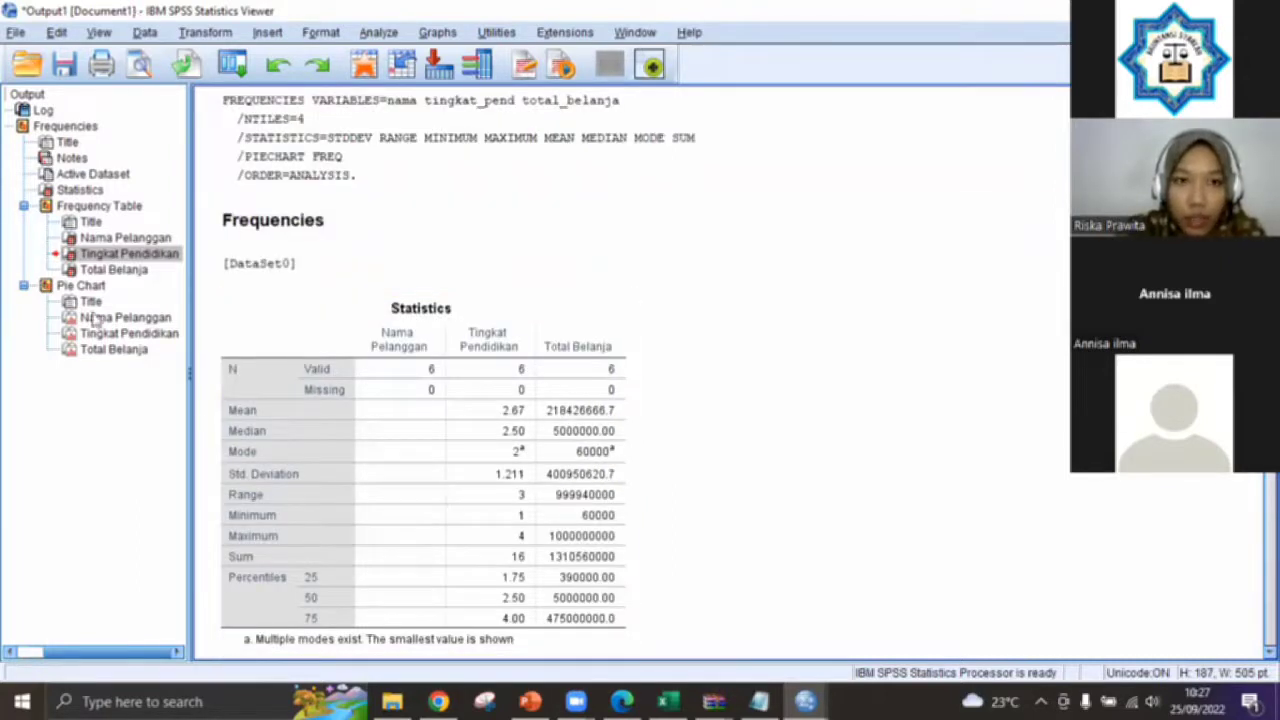
Save the output to the Desktop as a Viewer file named Output Data Belanja.
left_click(64, 67)
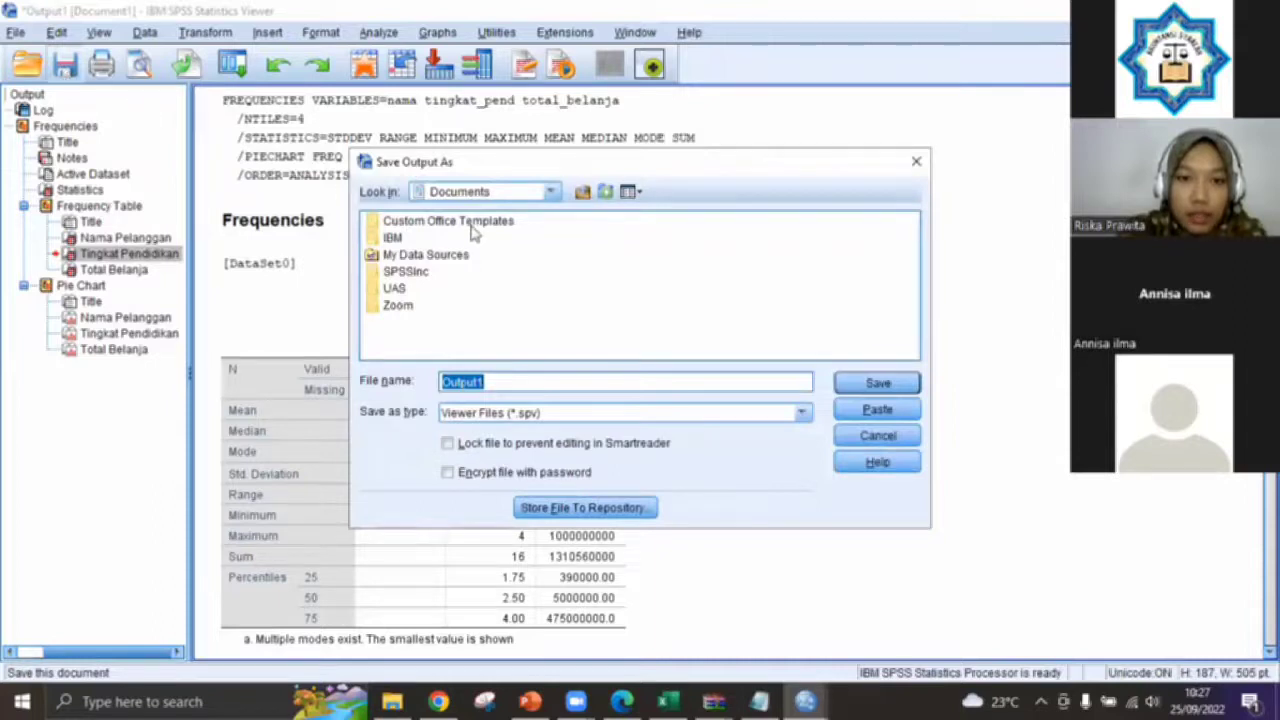
left_click(552, 193)
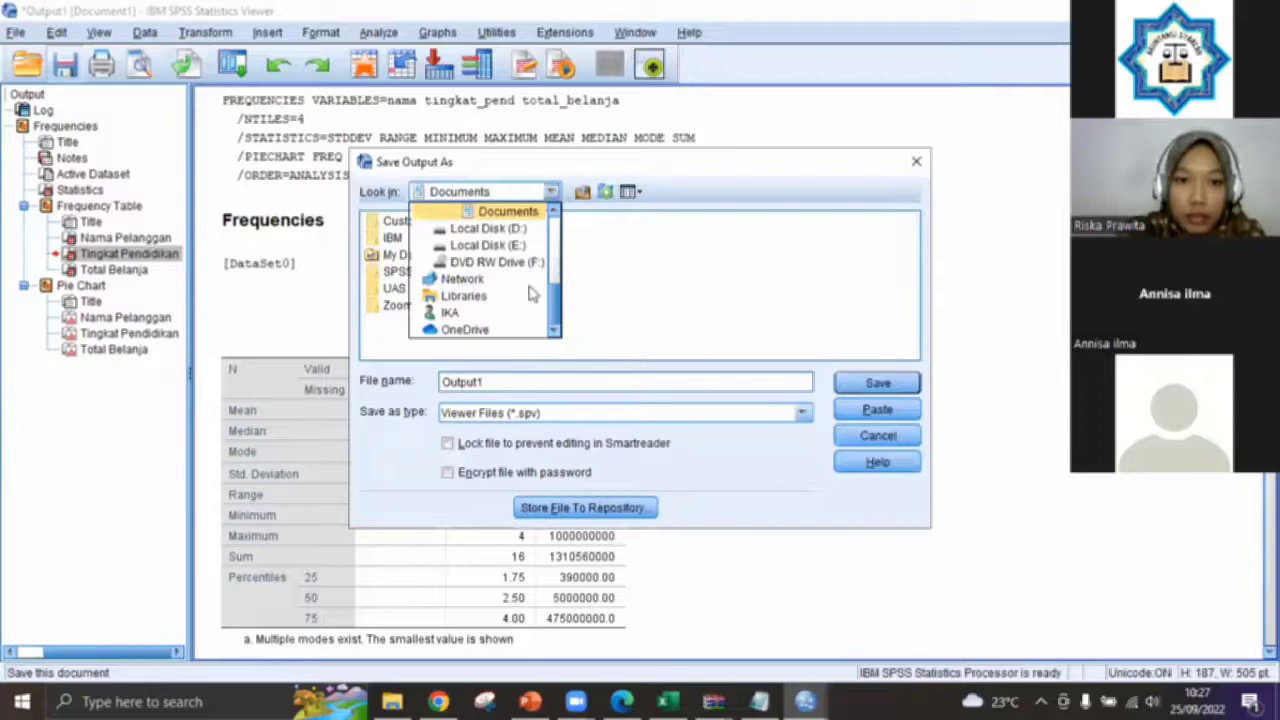
scroll(490, 240, "up", 4)
left_click(464, 234)
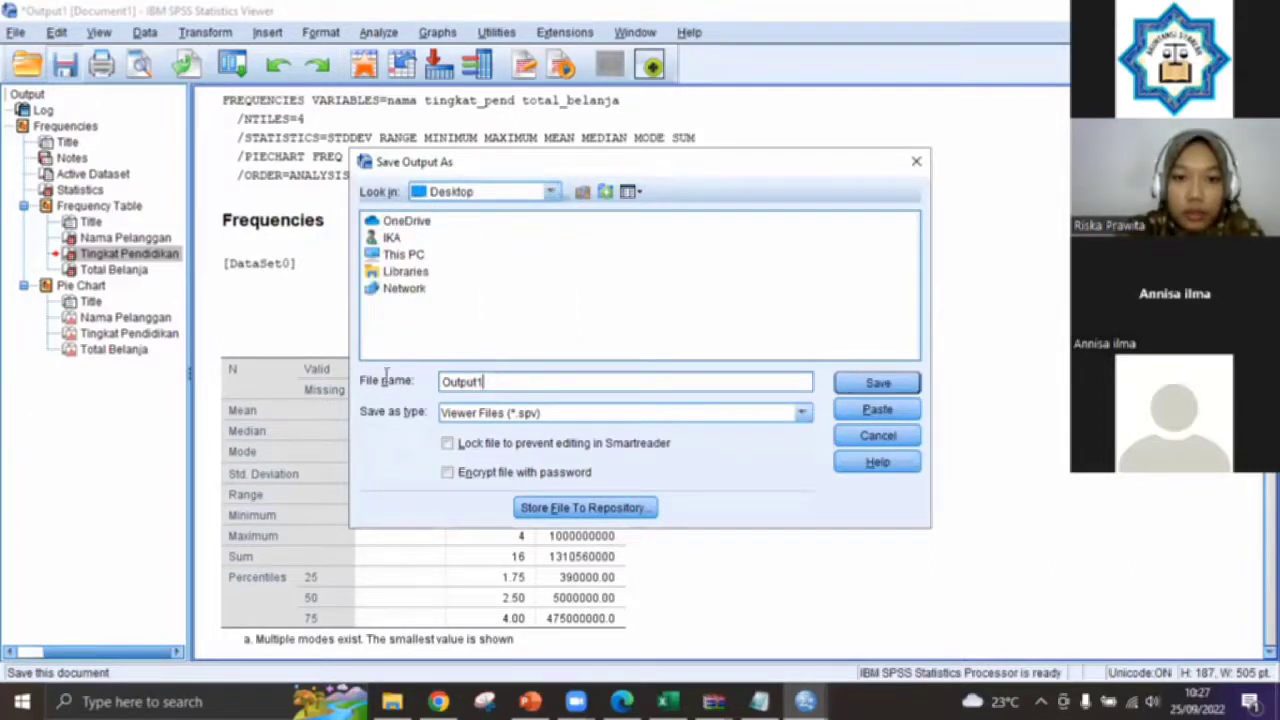
left_click_drag(484, 382, 366, 382)
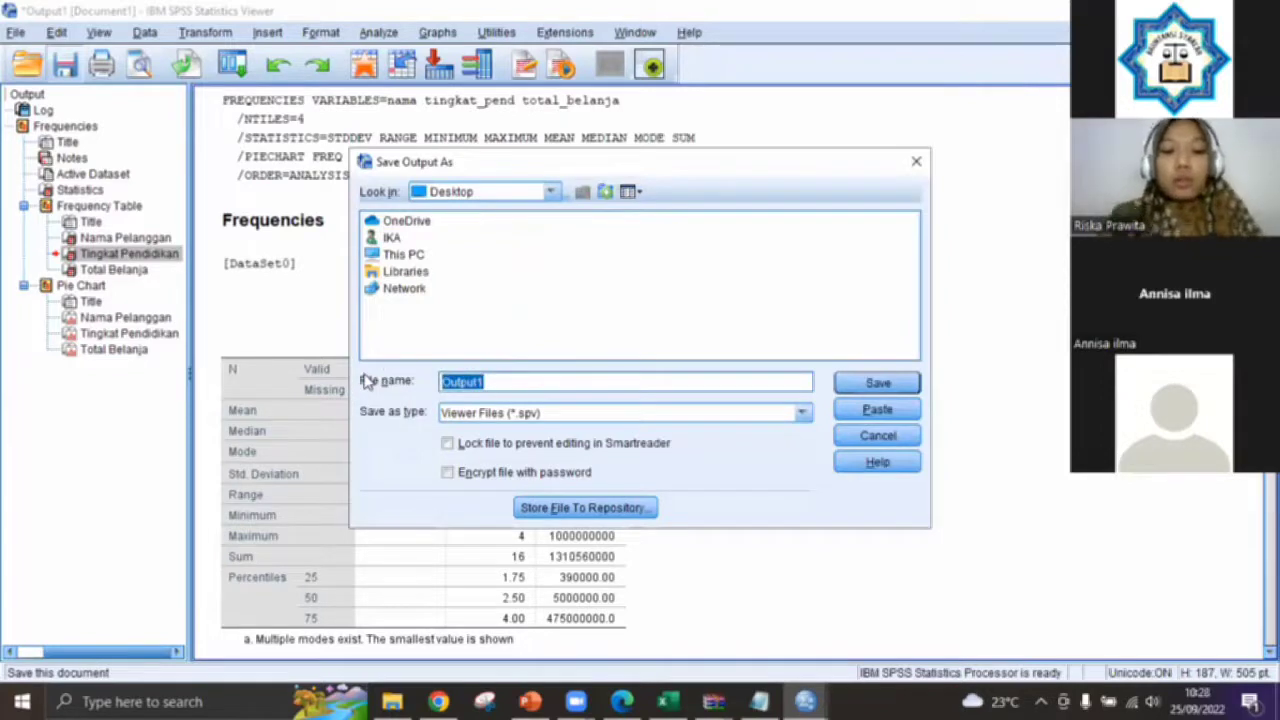
type("Outp")
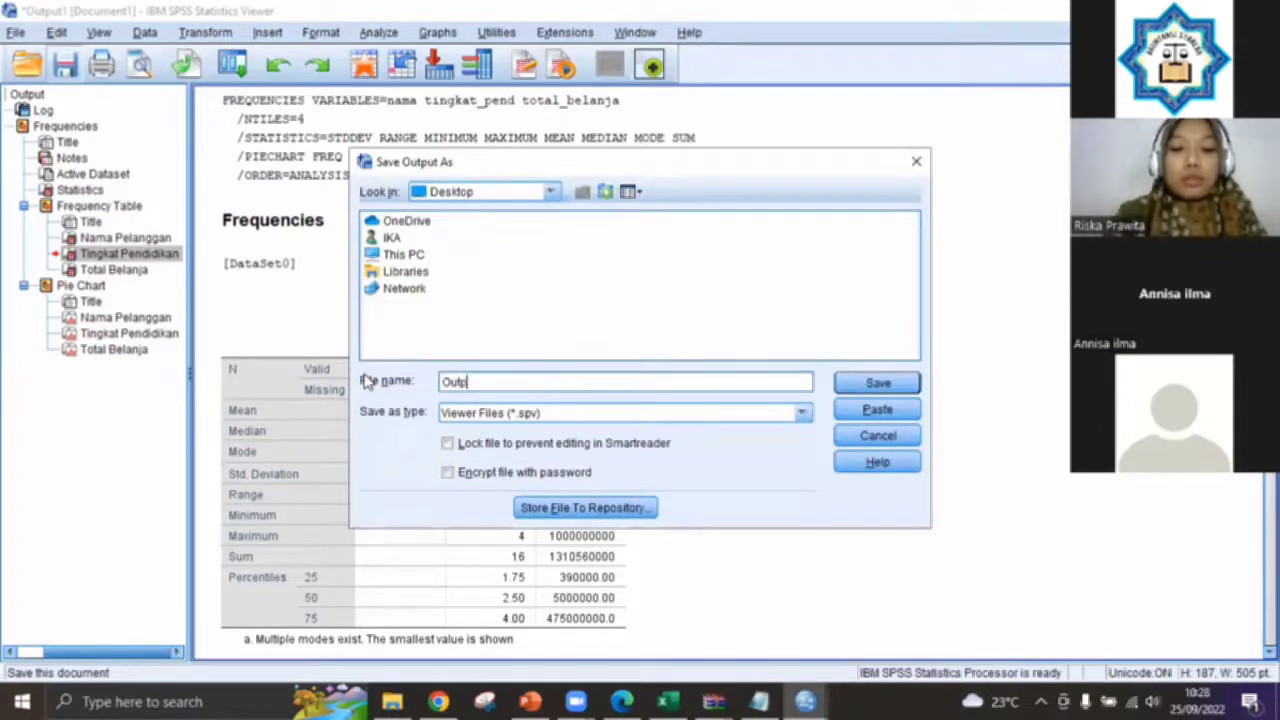
type("ut")
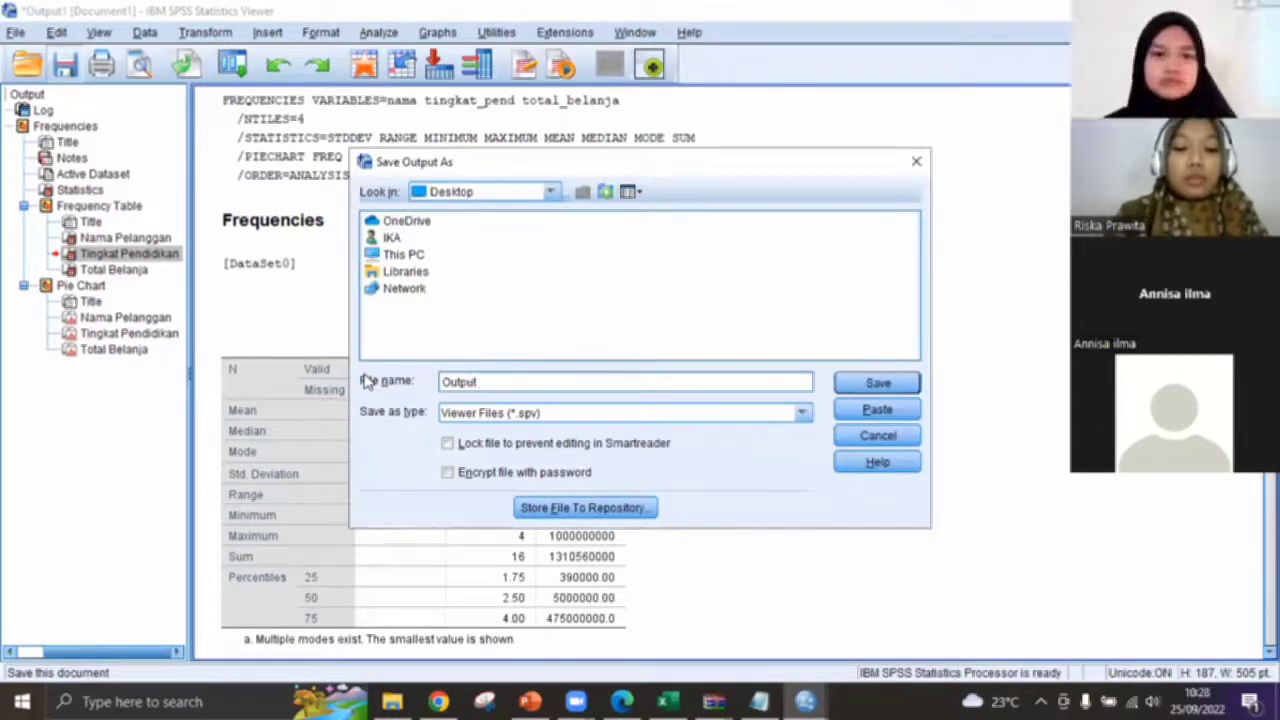
type(" Data Belanja")
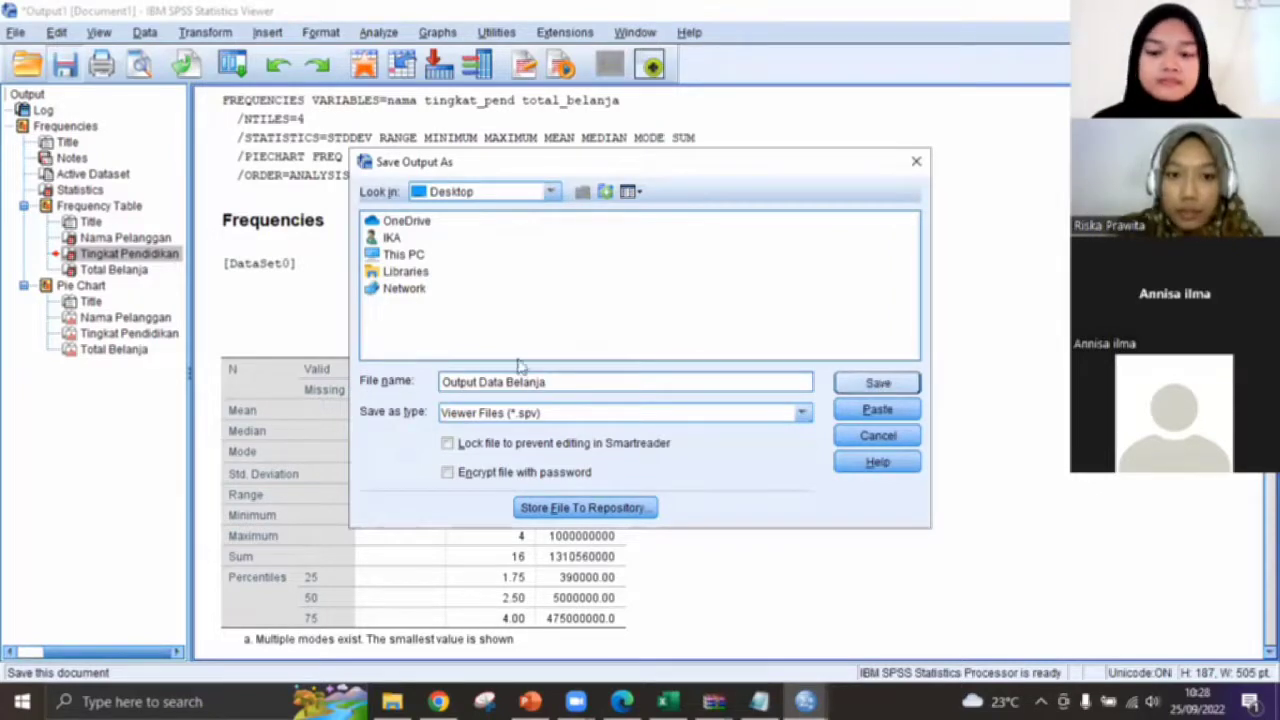
left_click(878, 385)
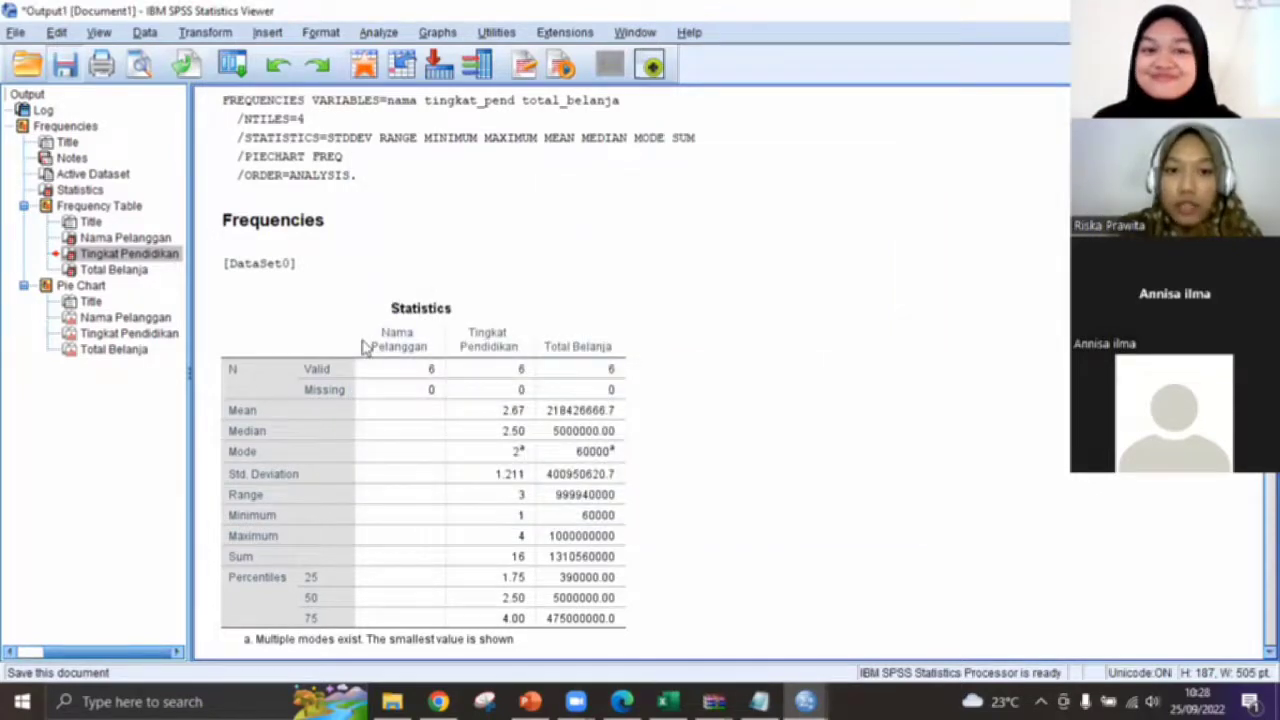
Copy the Statistics table from the Frequencies output.
left_click(295, 354)
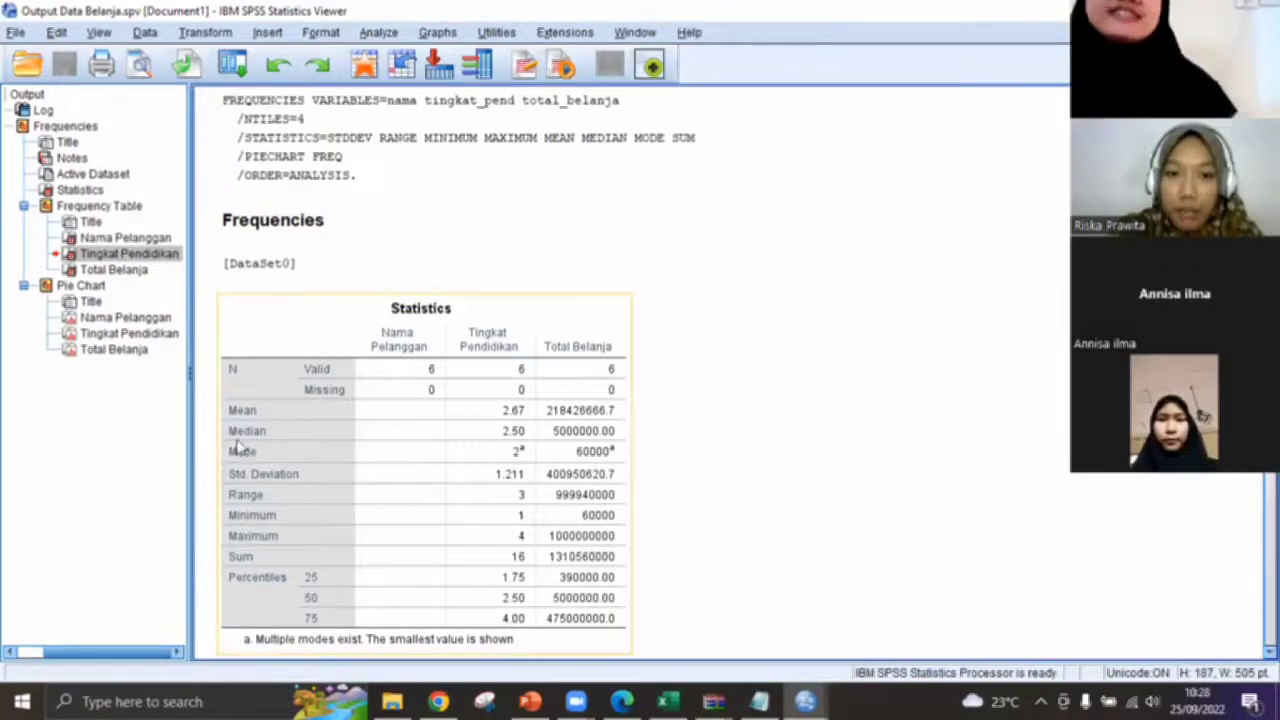
left_click(296, 330)
right_click(297, 326)
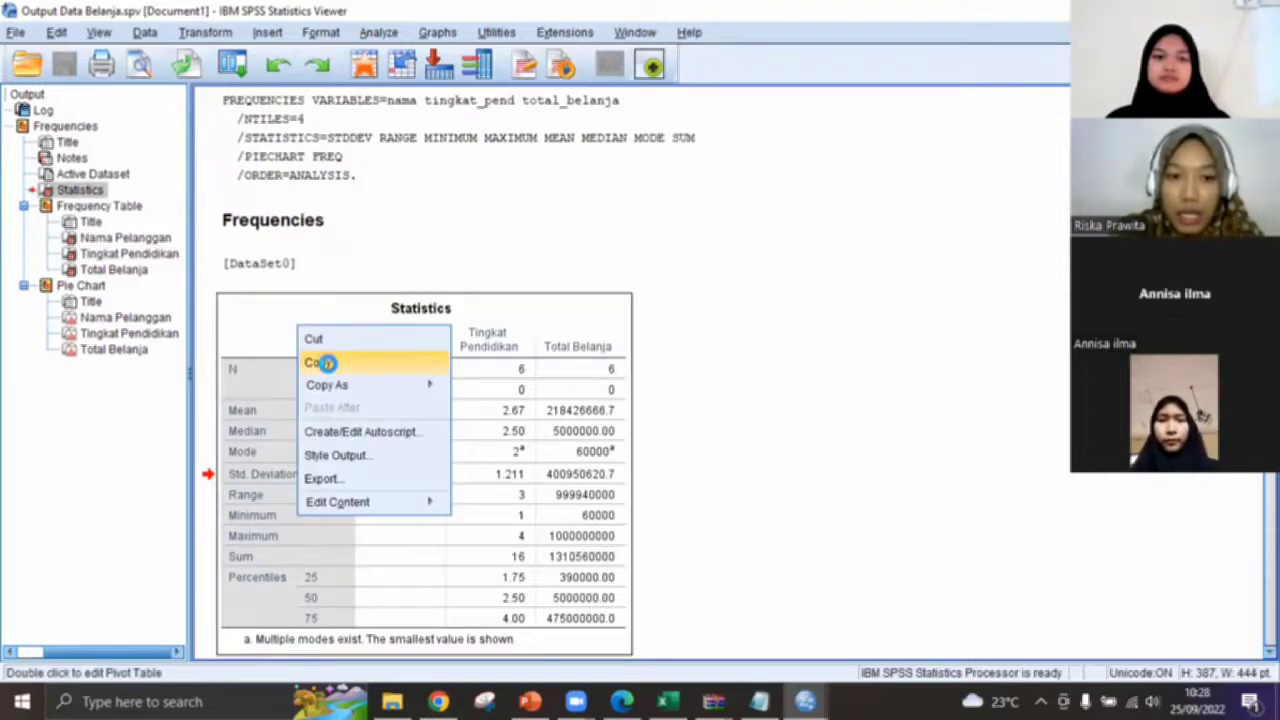
left_click(332, 363)
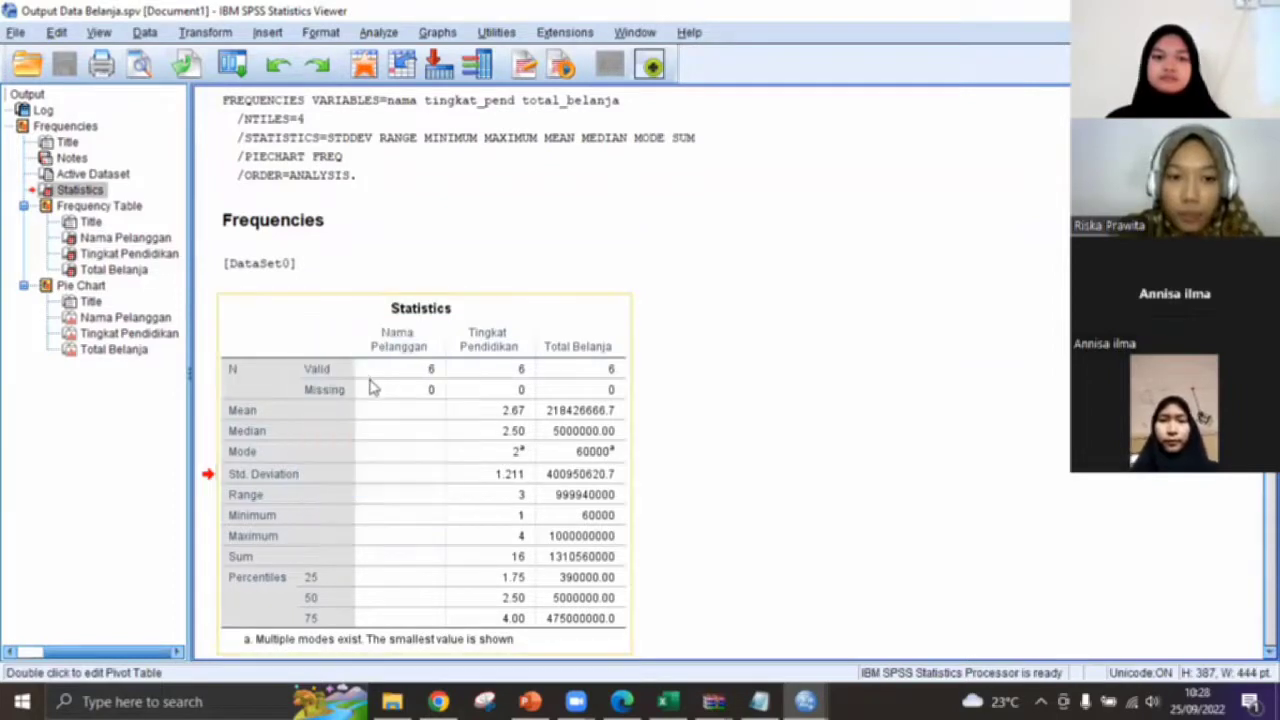
Open Word and create a blank document.
left_click(175, 695)
type("word")
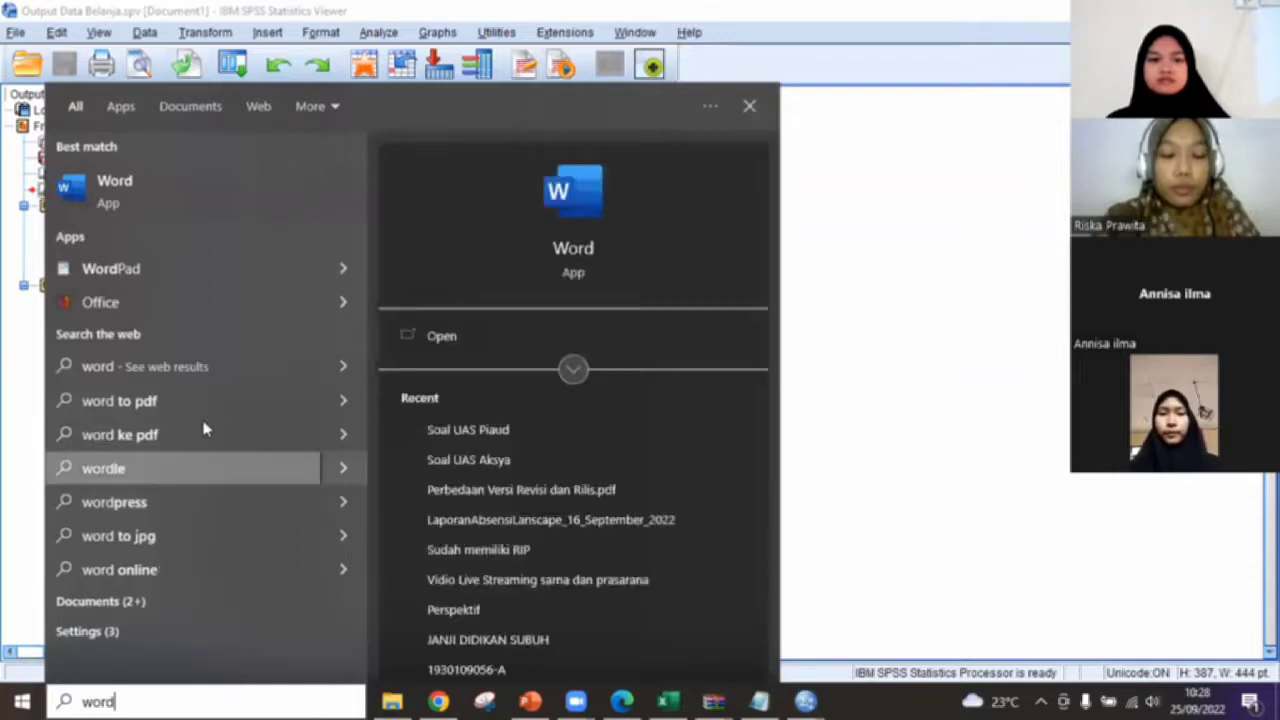
left_click(110, 186)
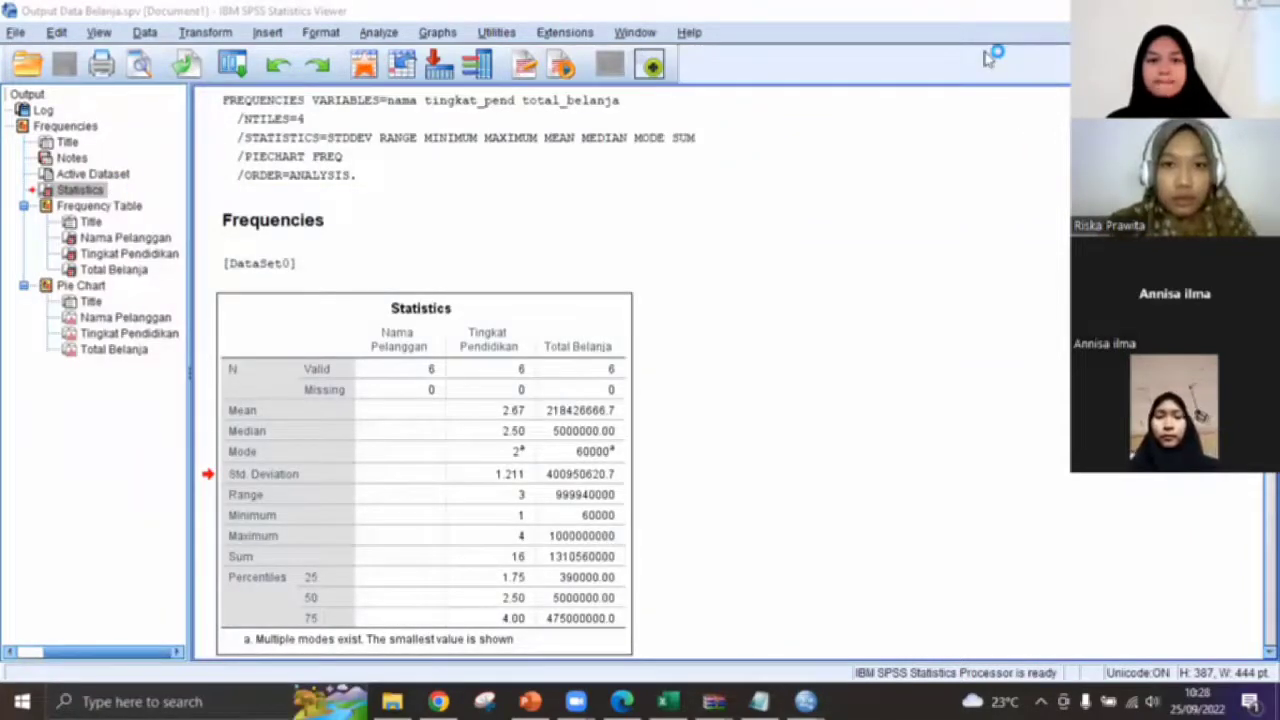
left_click(605, 367)
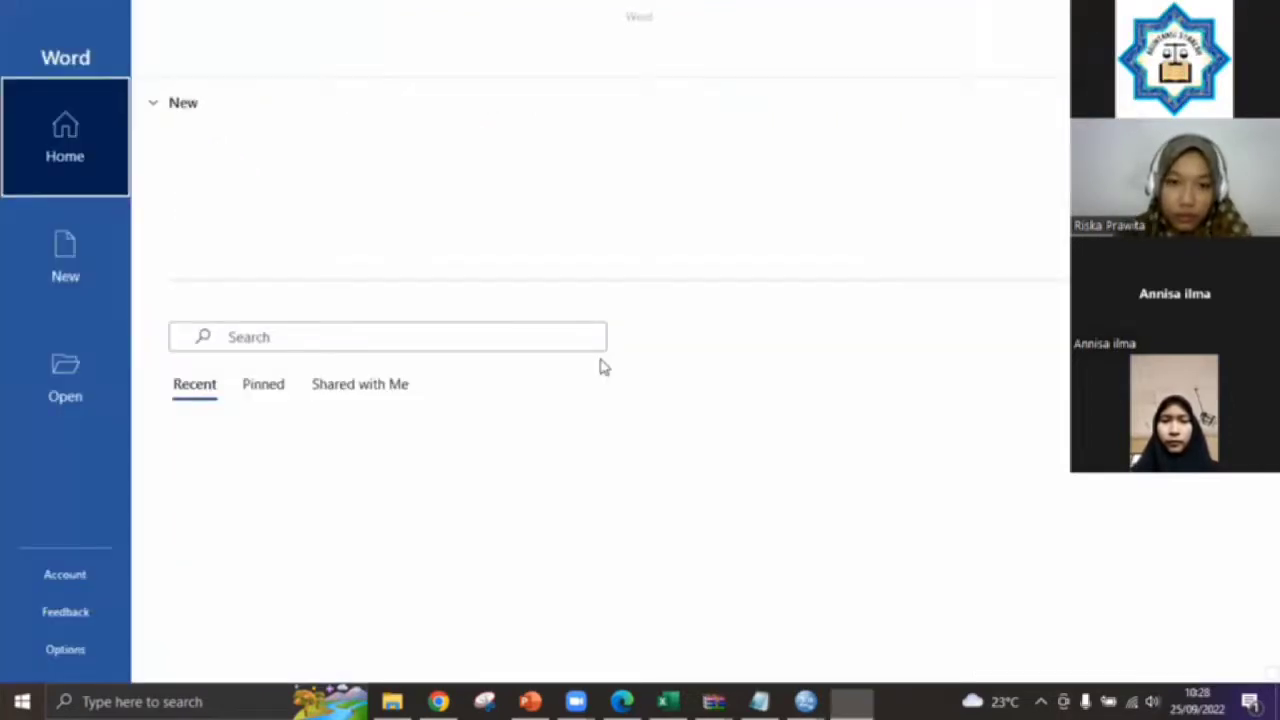
left_click(239, 186)
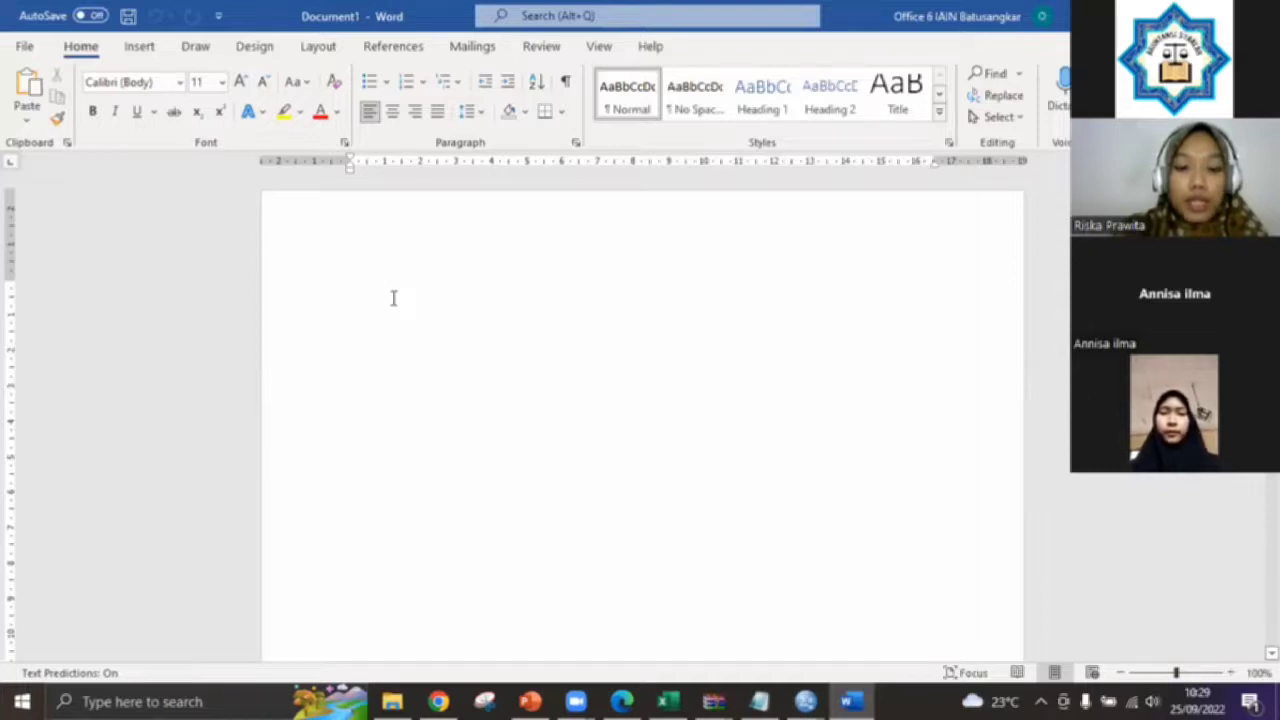
Paste the copied Statistics table into the blank Word document.
right_click(414, 331)
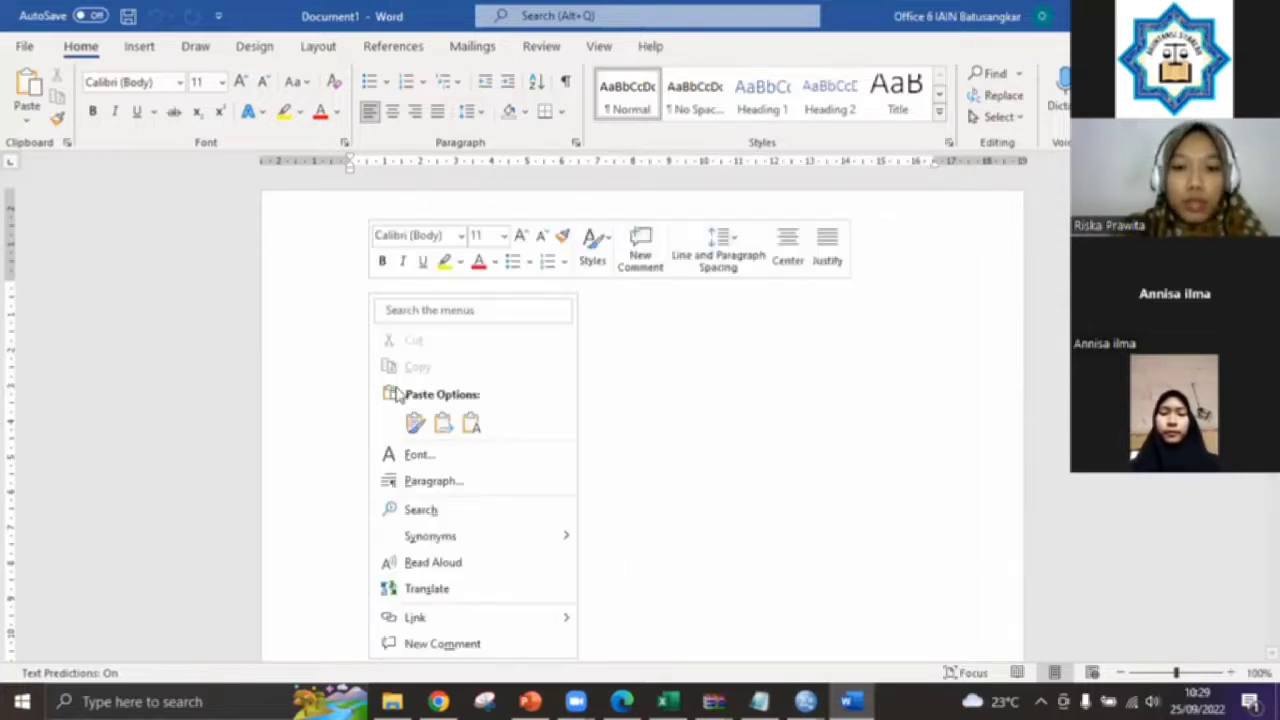
left_click(639, 470)
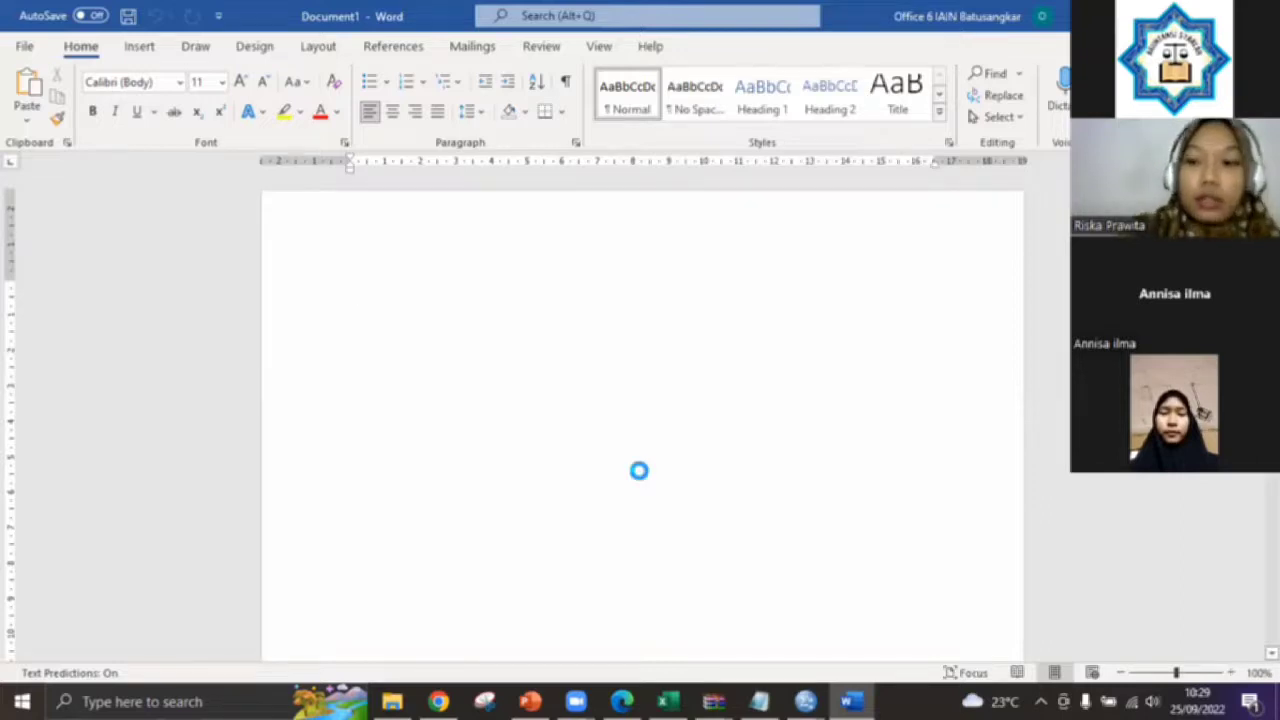
key("ctrl+v")
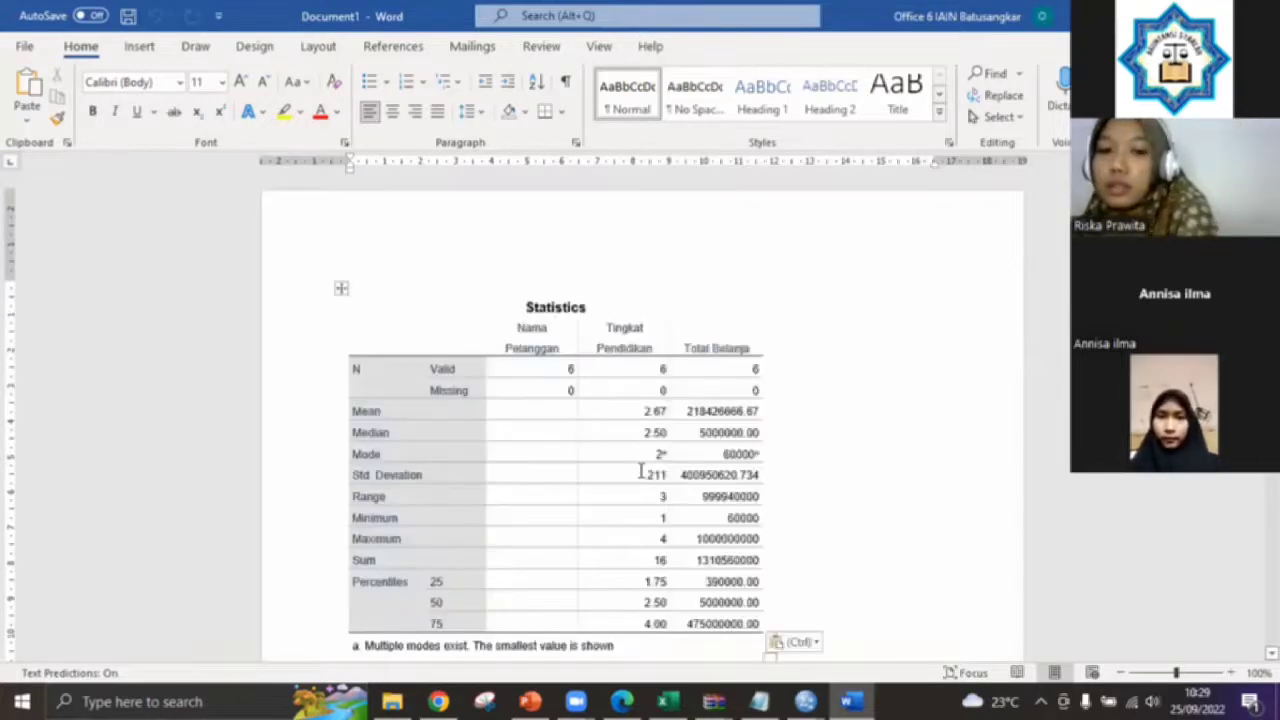
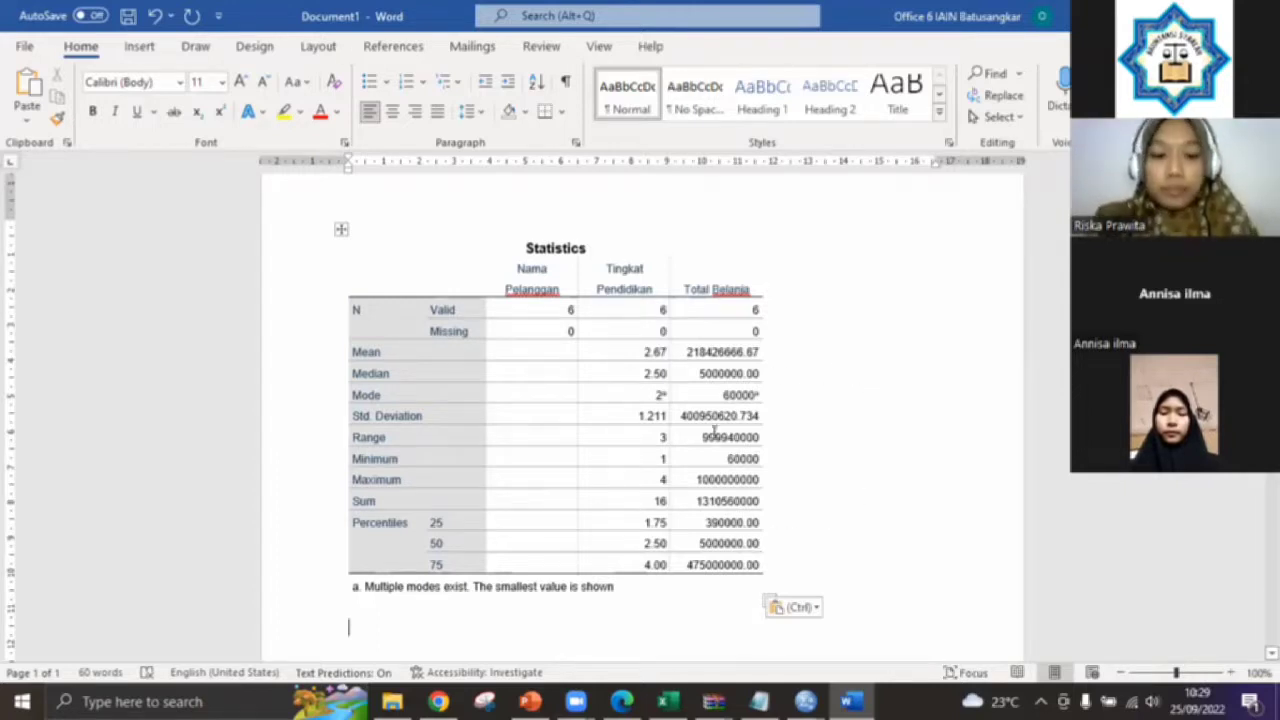
key("alt+Tab")
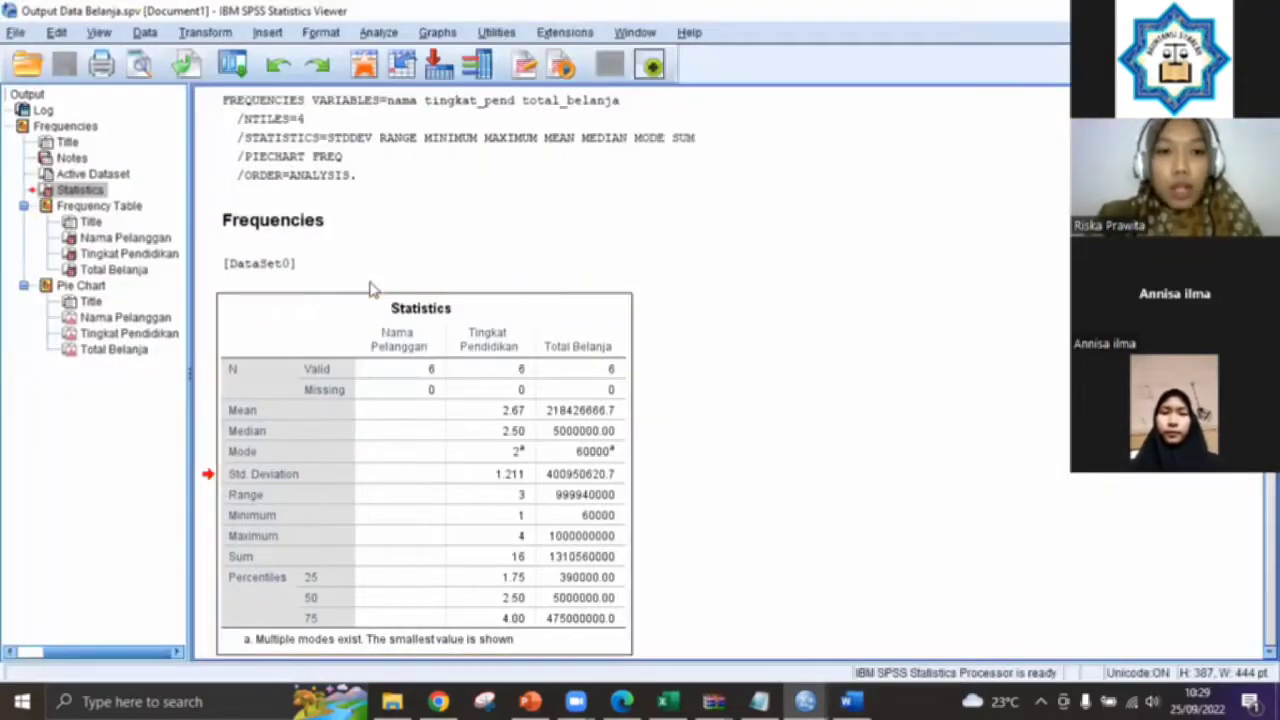
left_click(536, 333)
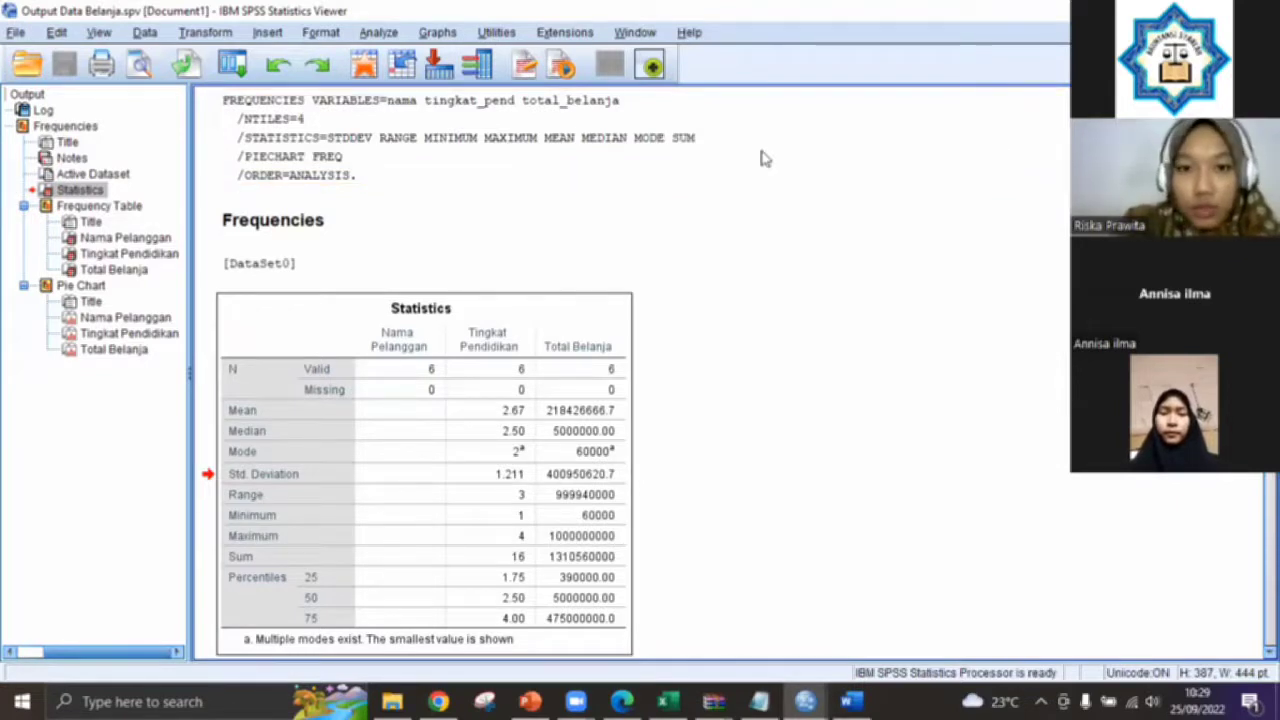
key("alt+Tab")
key("ctrl+v")
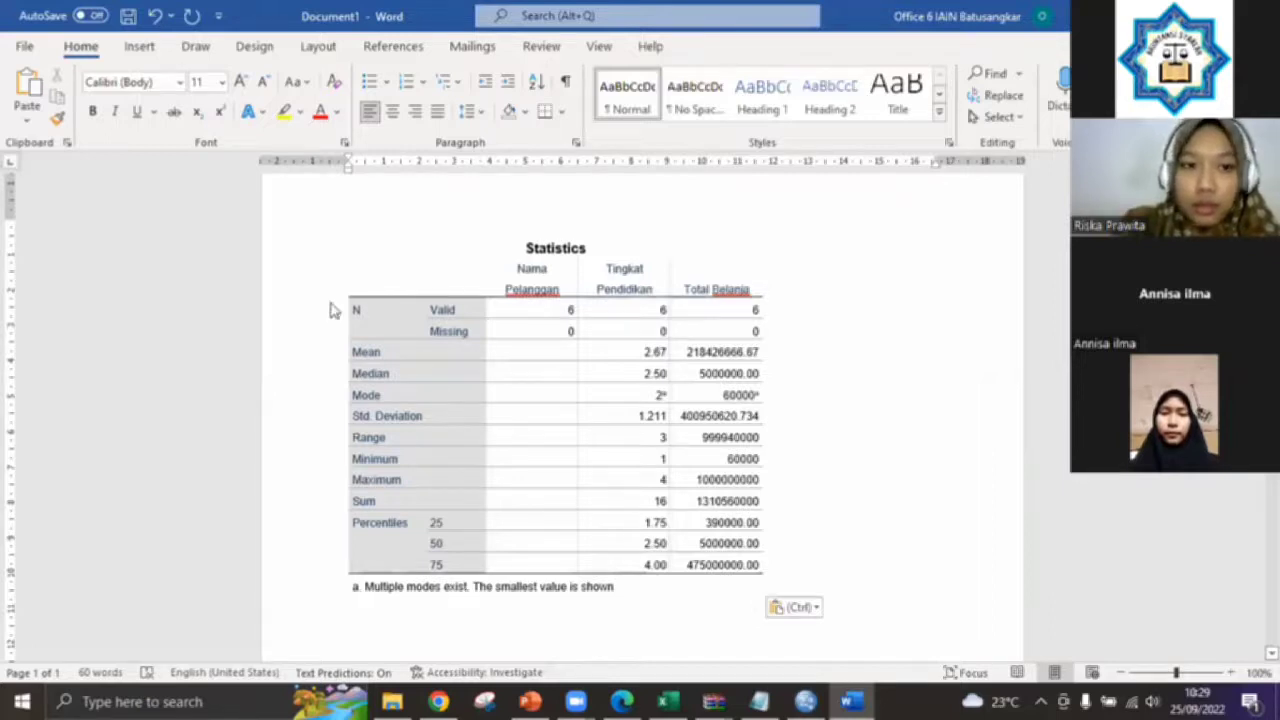
Switch to the SPSS Data Editor and save the dataset to the Desktop as Latihan 1 in SPSS Statistics (*.sav) format.
key("alt+Tab")
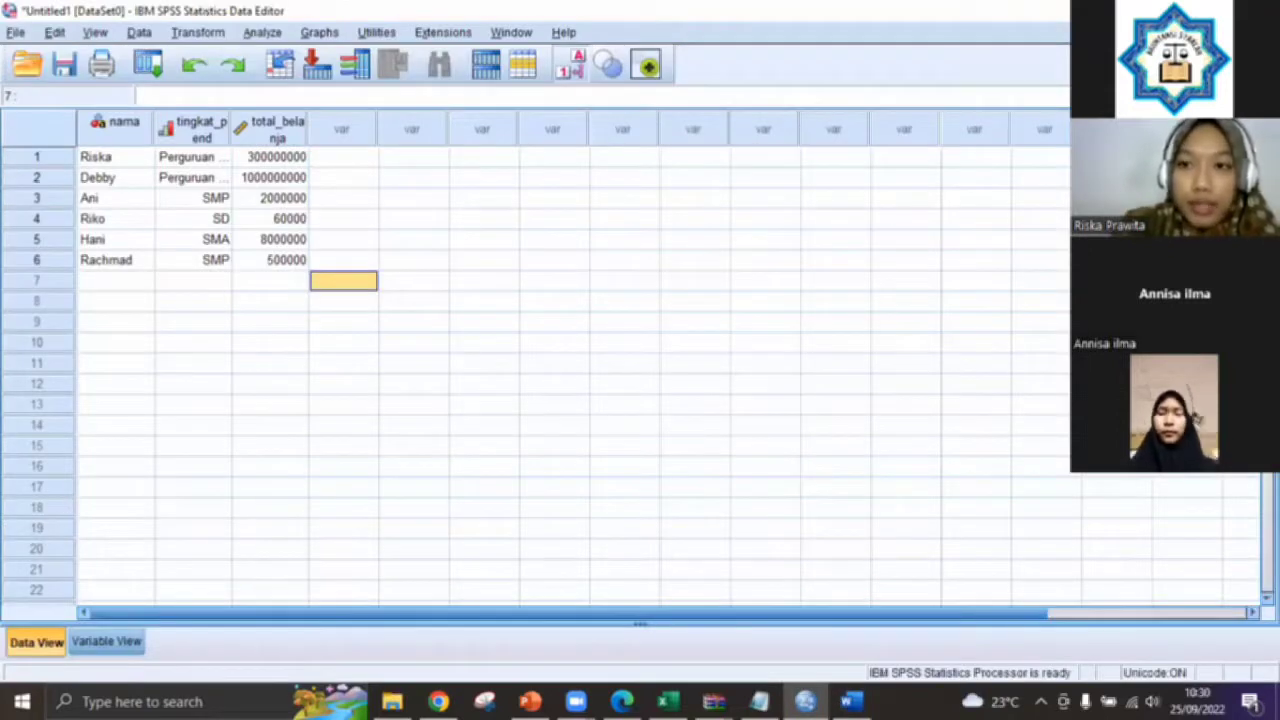
left_click(62, 68)
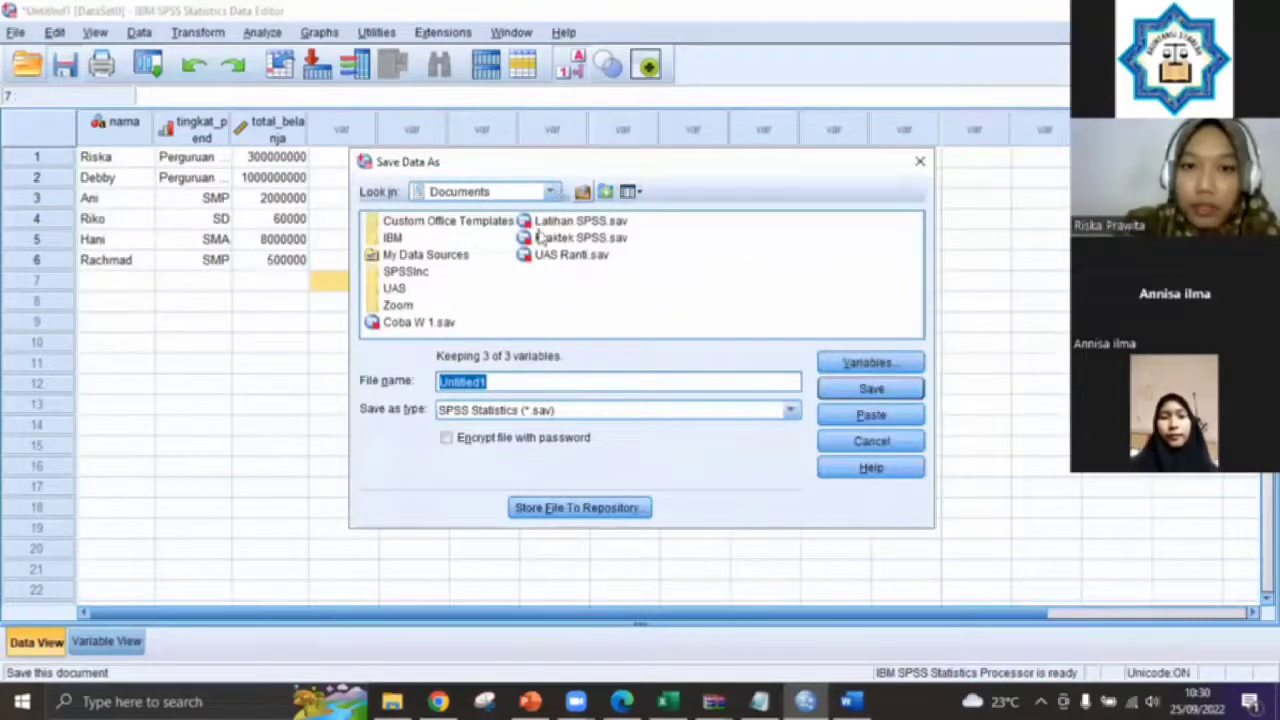
left_click(551, 191)
scroll(510, 320, "up", 4)
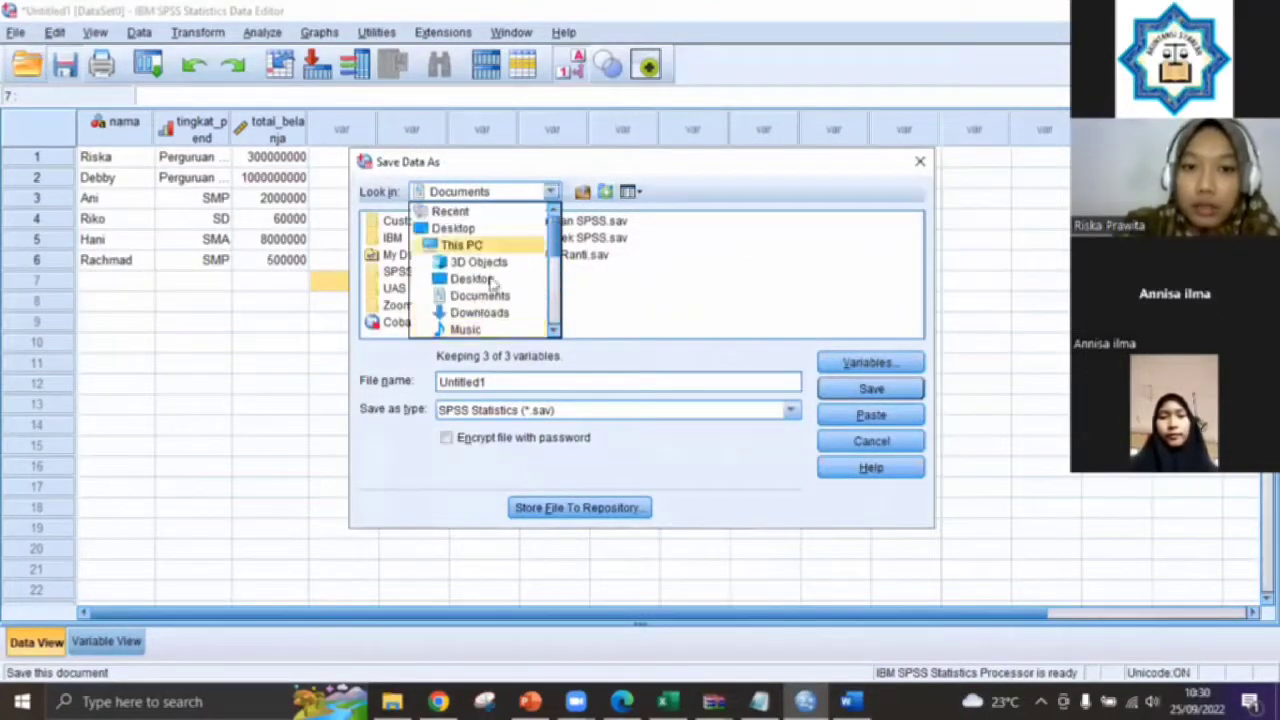
left_click(477, 281)
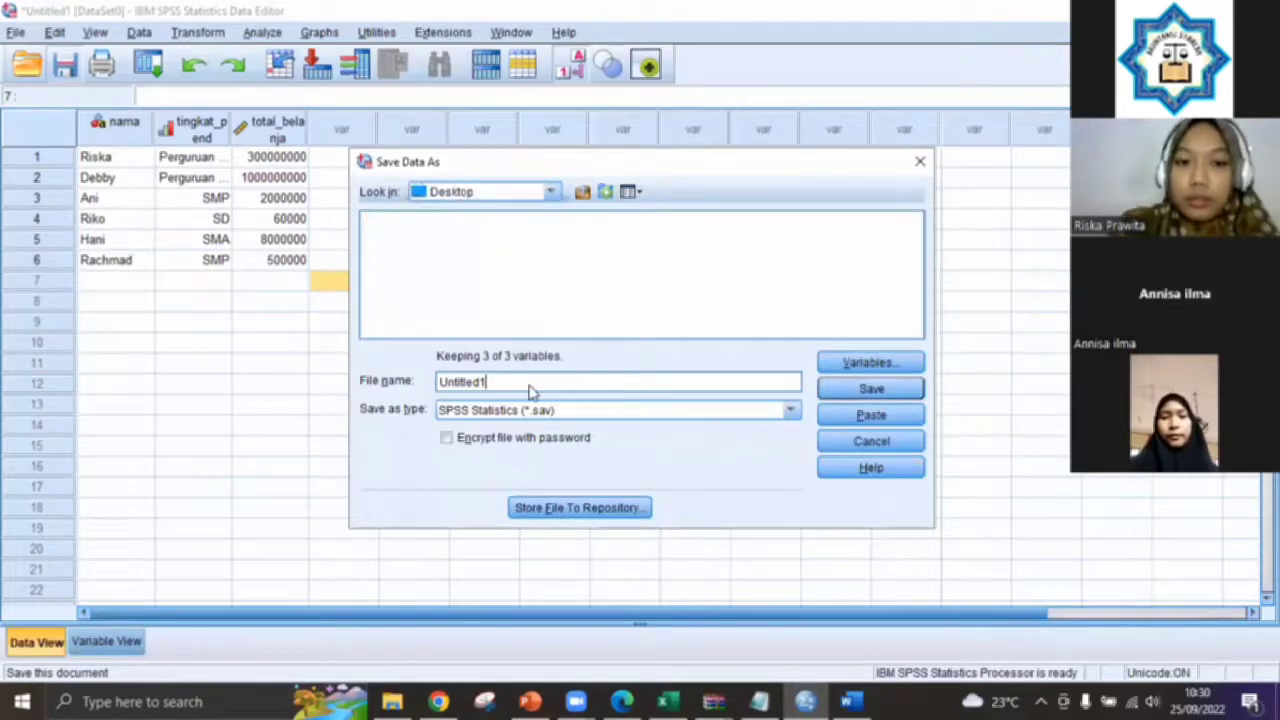
double_click(492, 381)
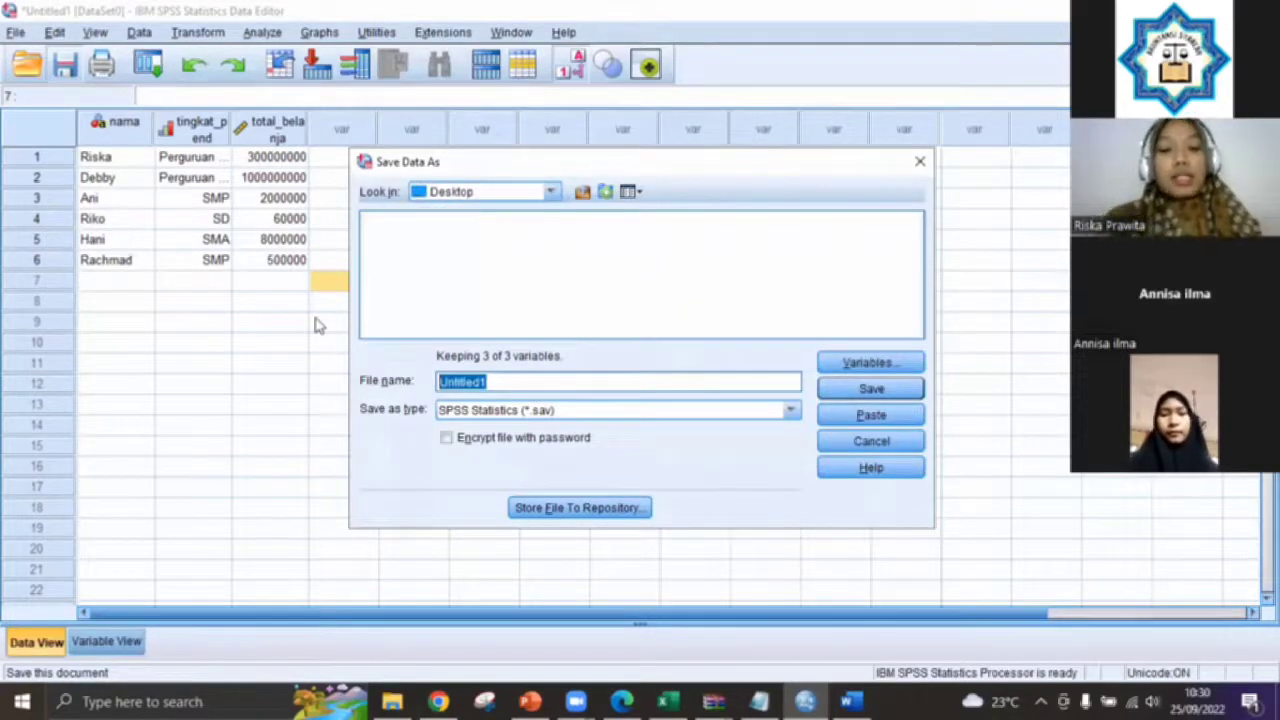
type("Latihan 1")
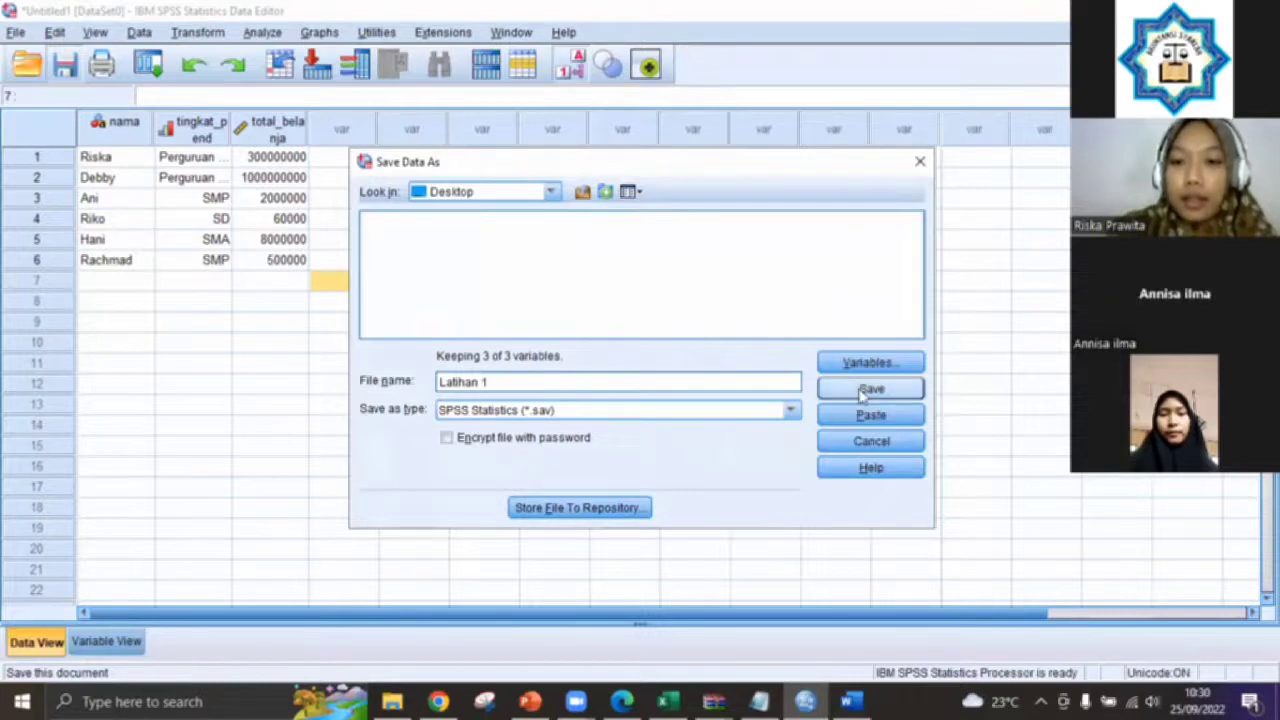
left_click(821, 390)
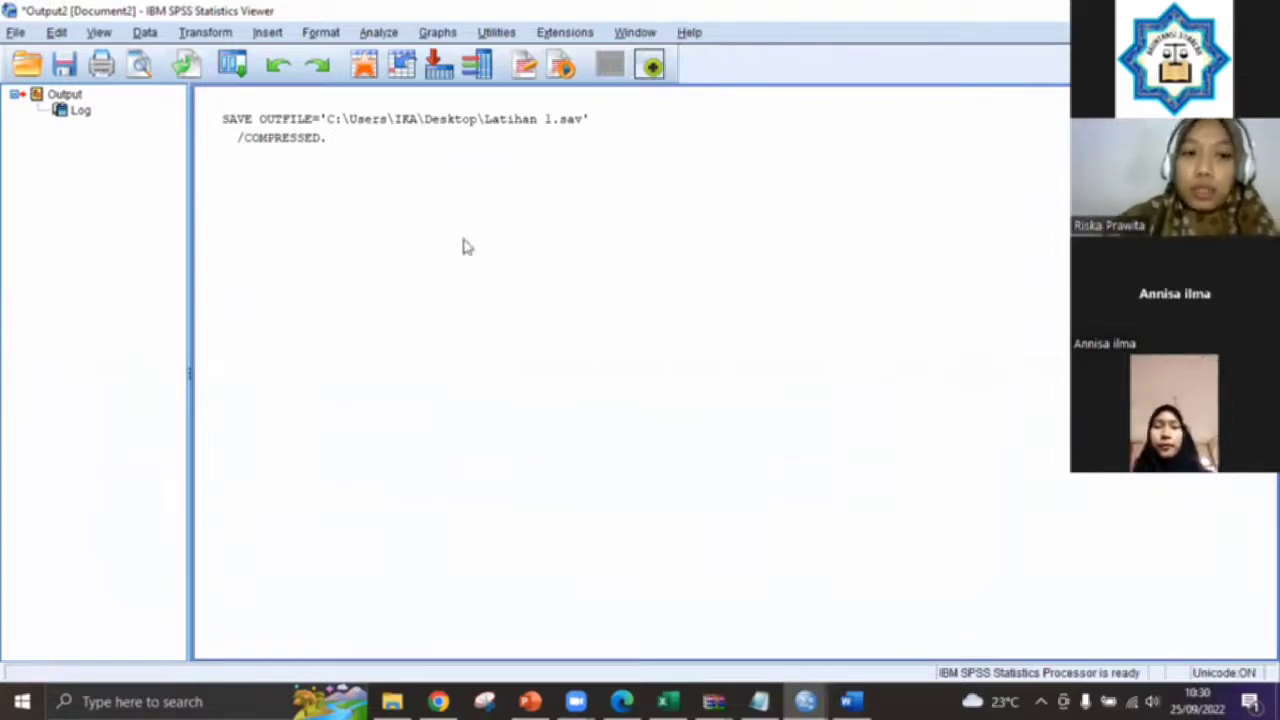
Close the Output2 viewer window without saving its contents and return to the Latihan 1 data.
key("alt+F4")
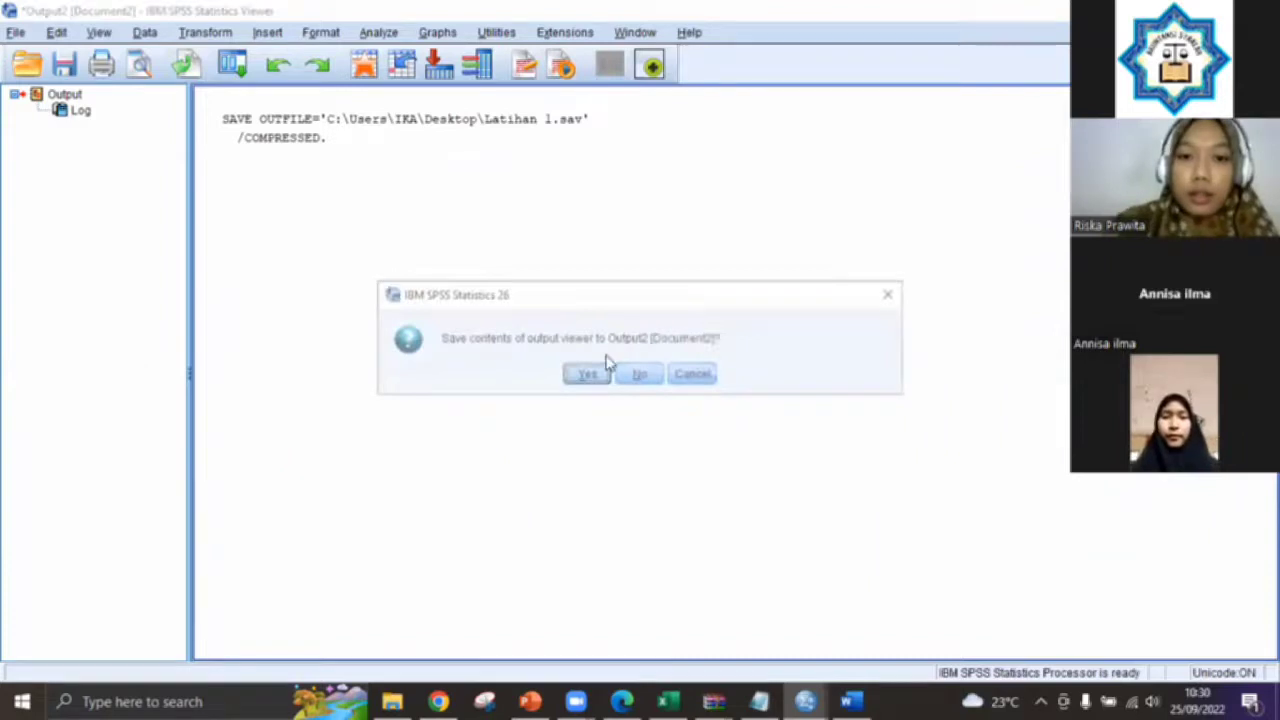
left_click(651, 377)
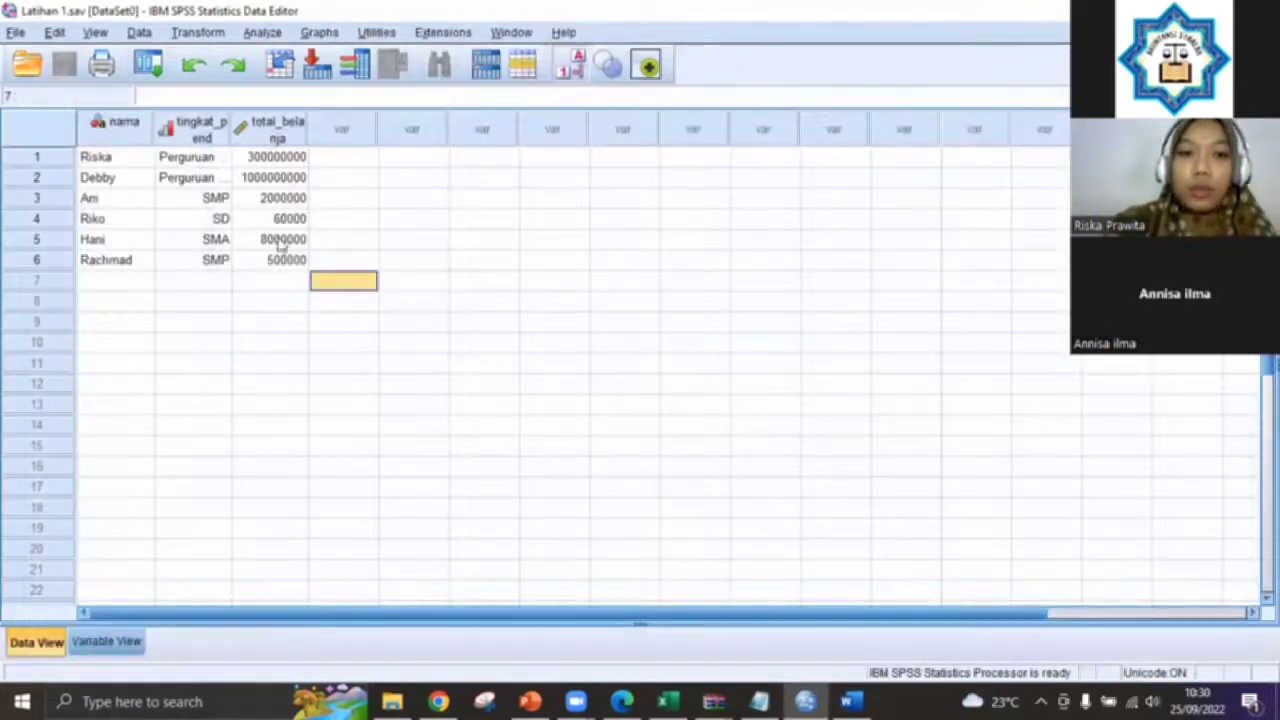
left_click(490, 222)
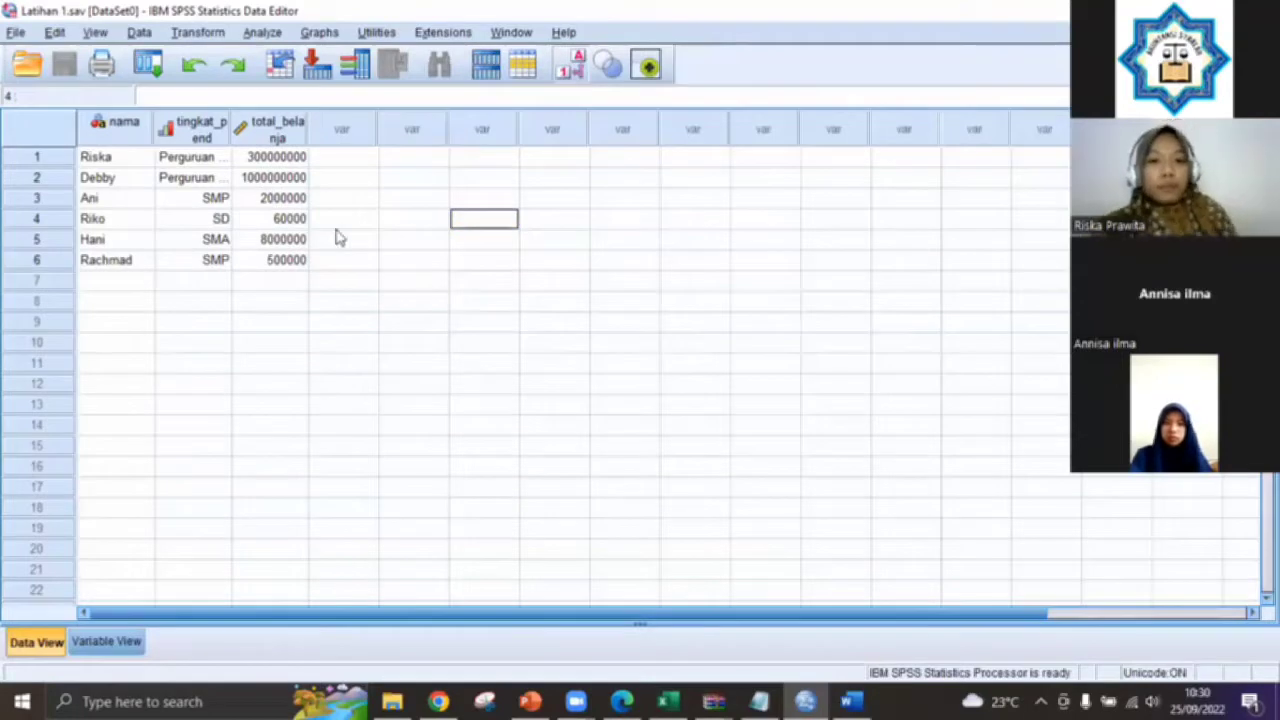
left_click(414, 301)
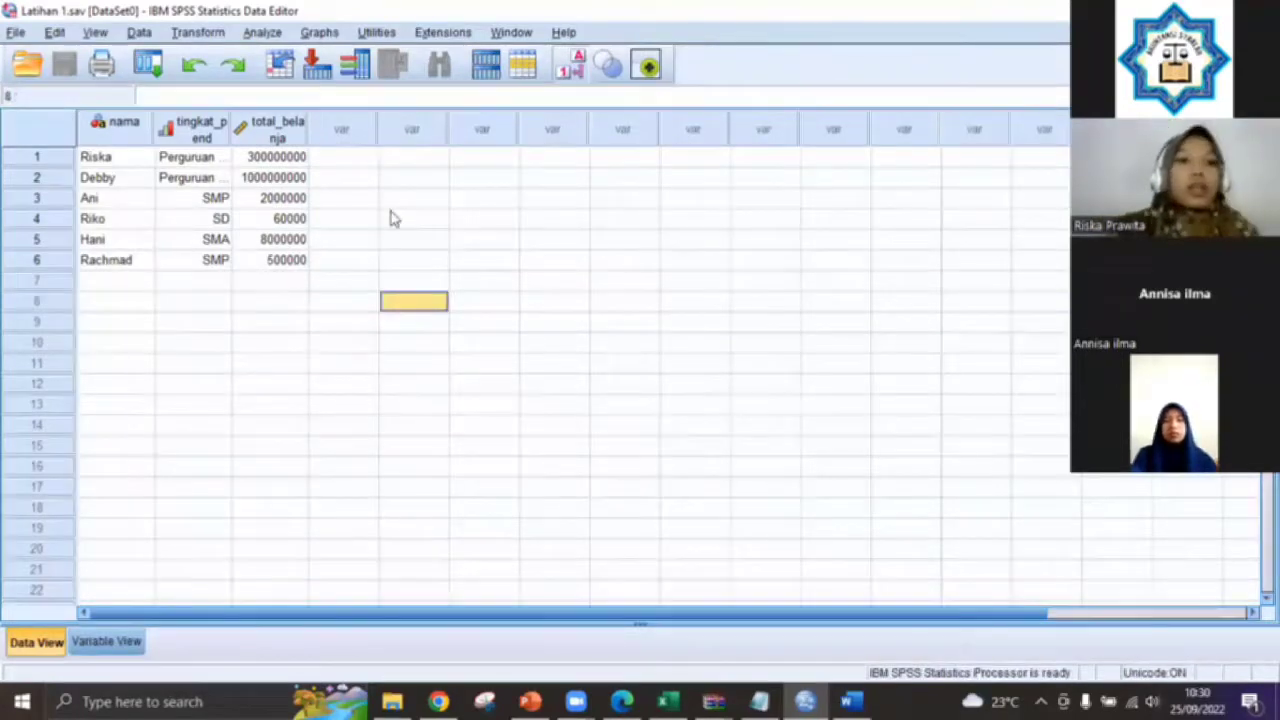
left_click(18, 33)
mouse_move(55, 60)
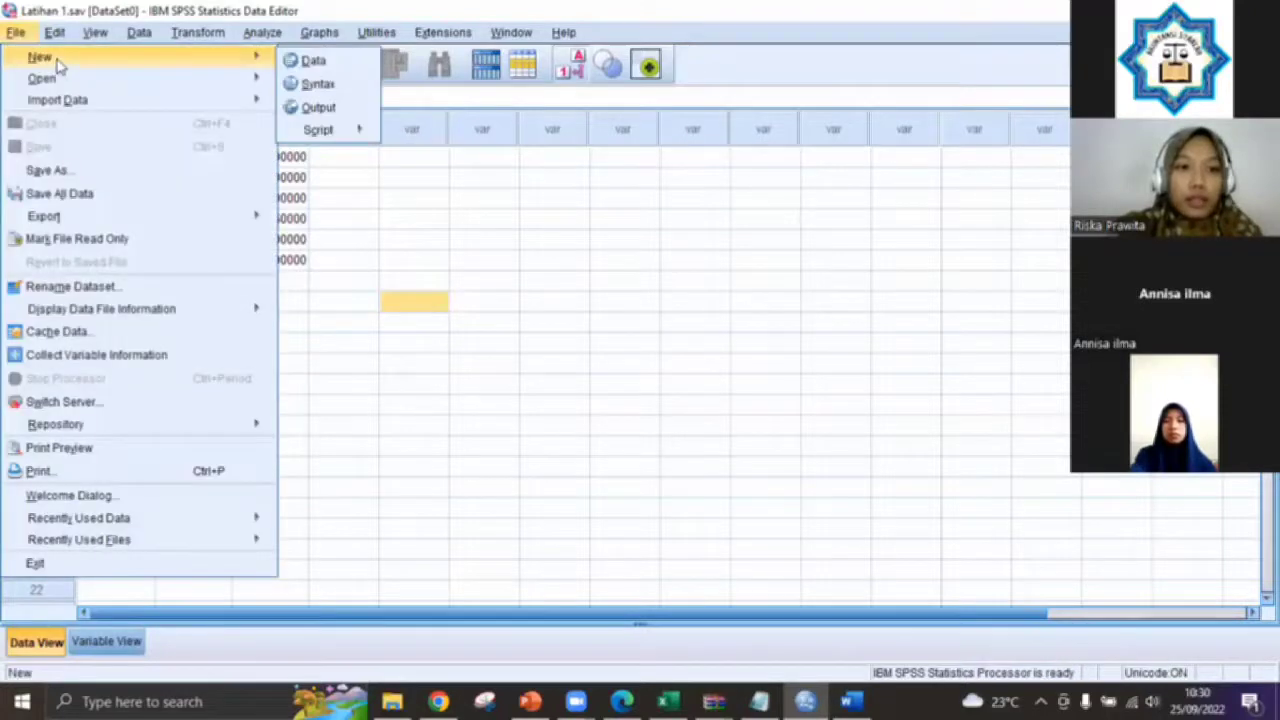
left_click(310, 62)
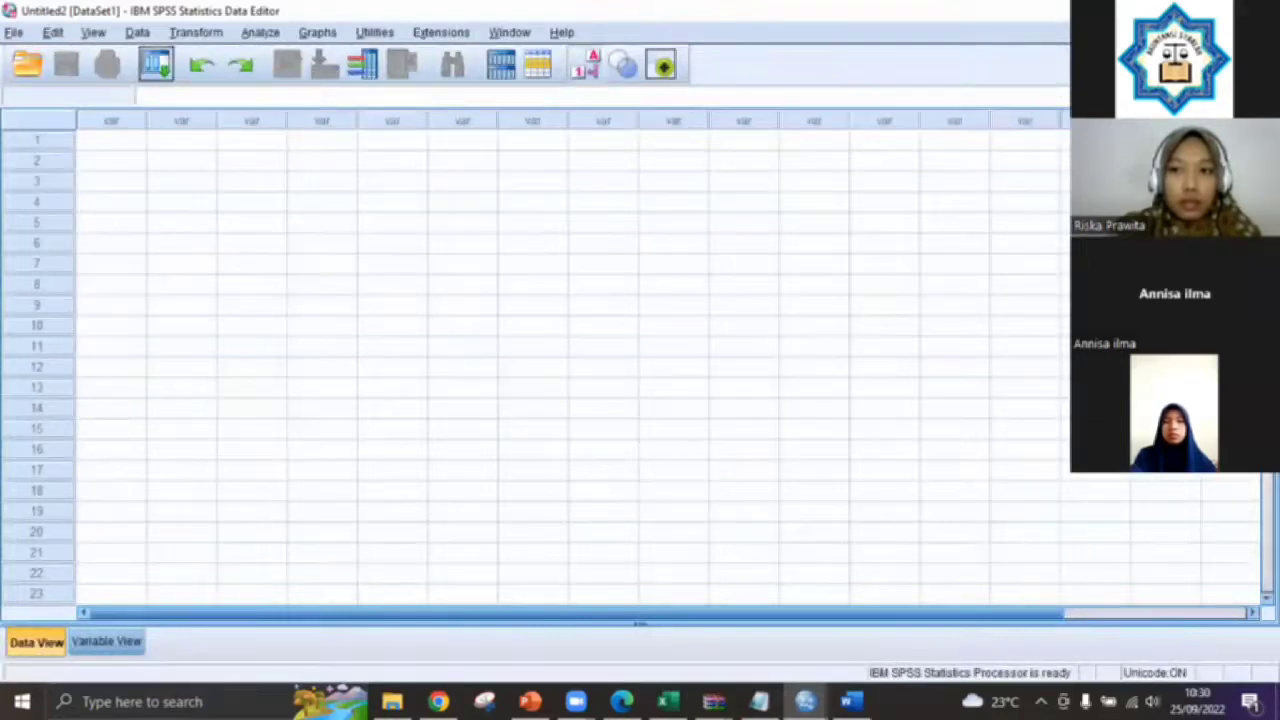
Create a new empty dataset and close the Latihan 1 data window.
left_click(14, 33)
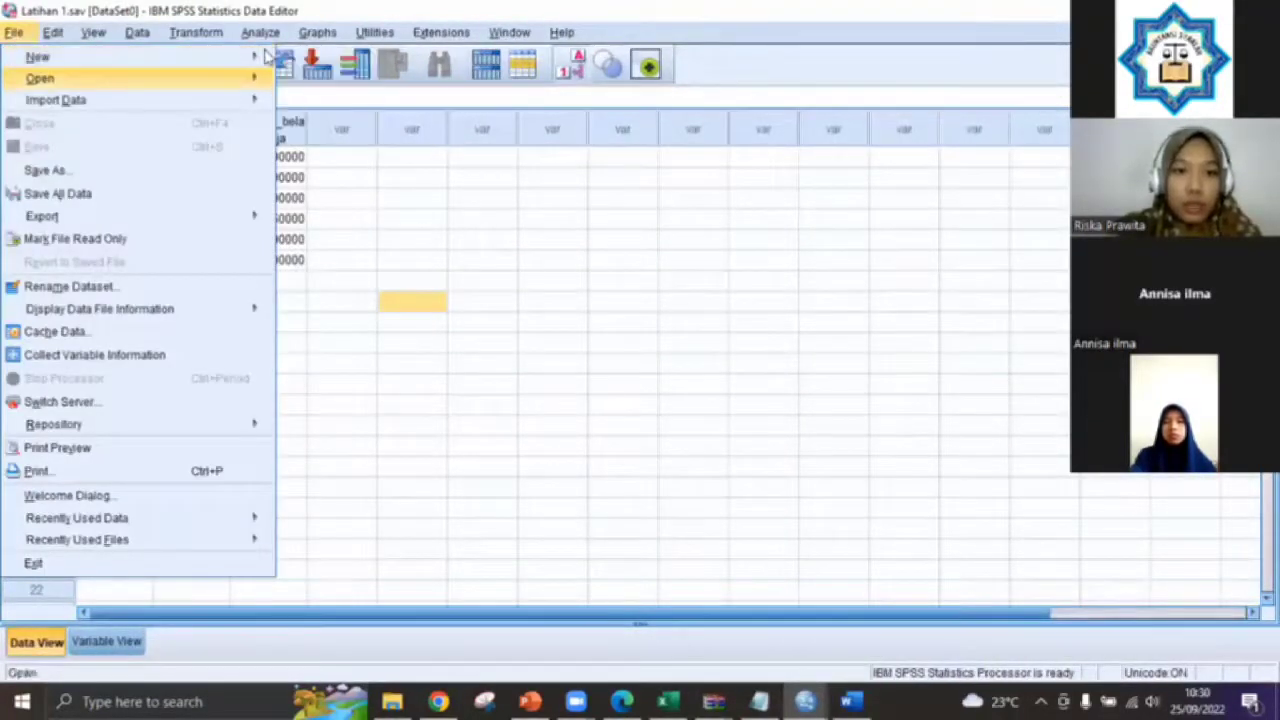
left_click(300, 58)
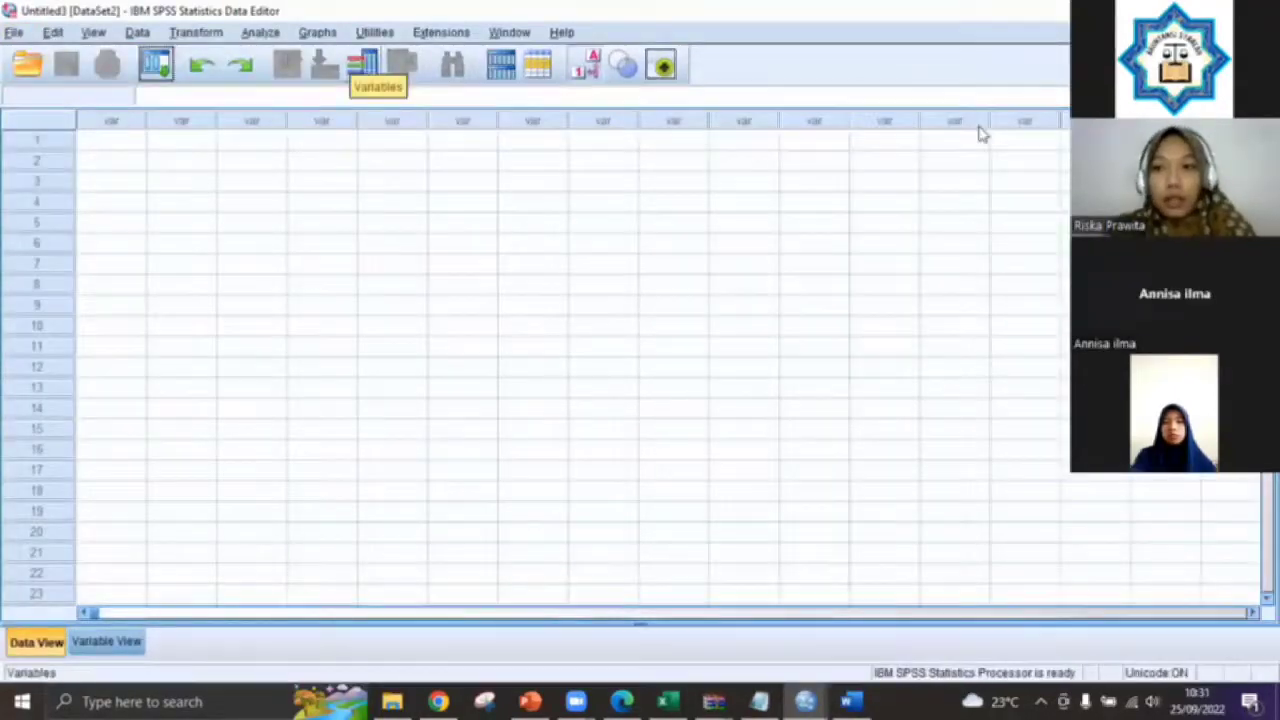
key("alt+Tab")
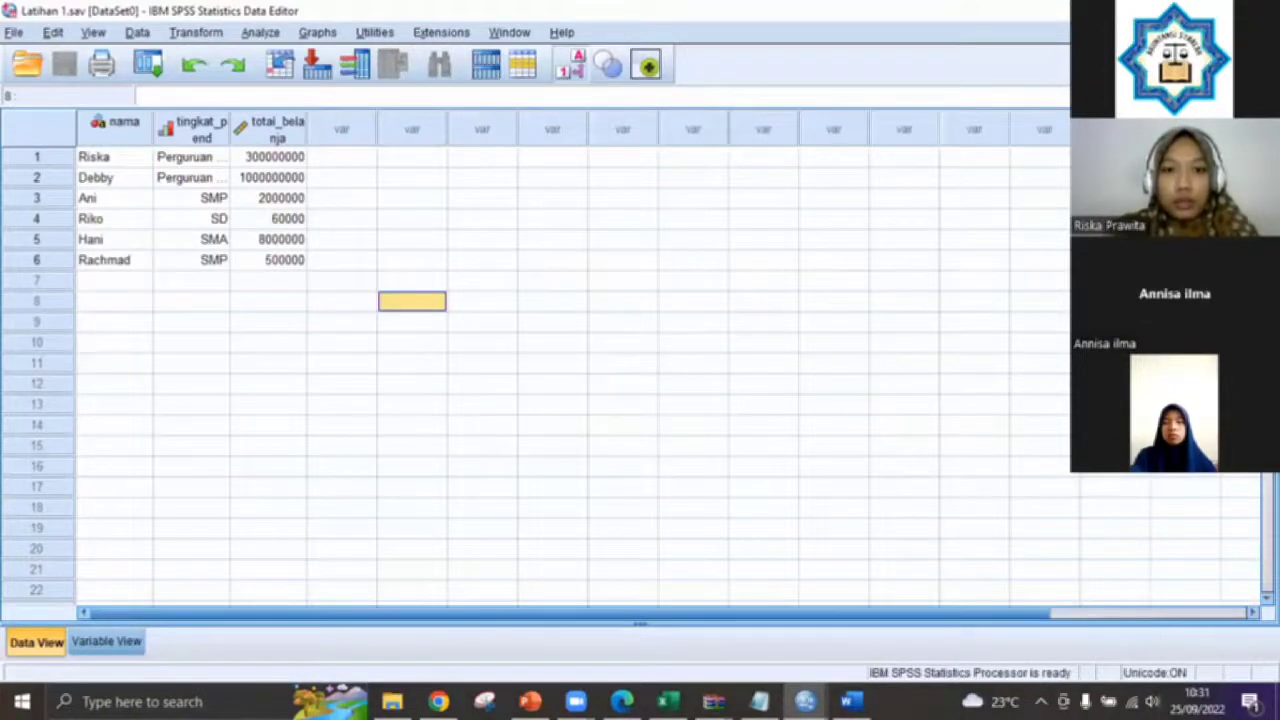
key("alt+F4")
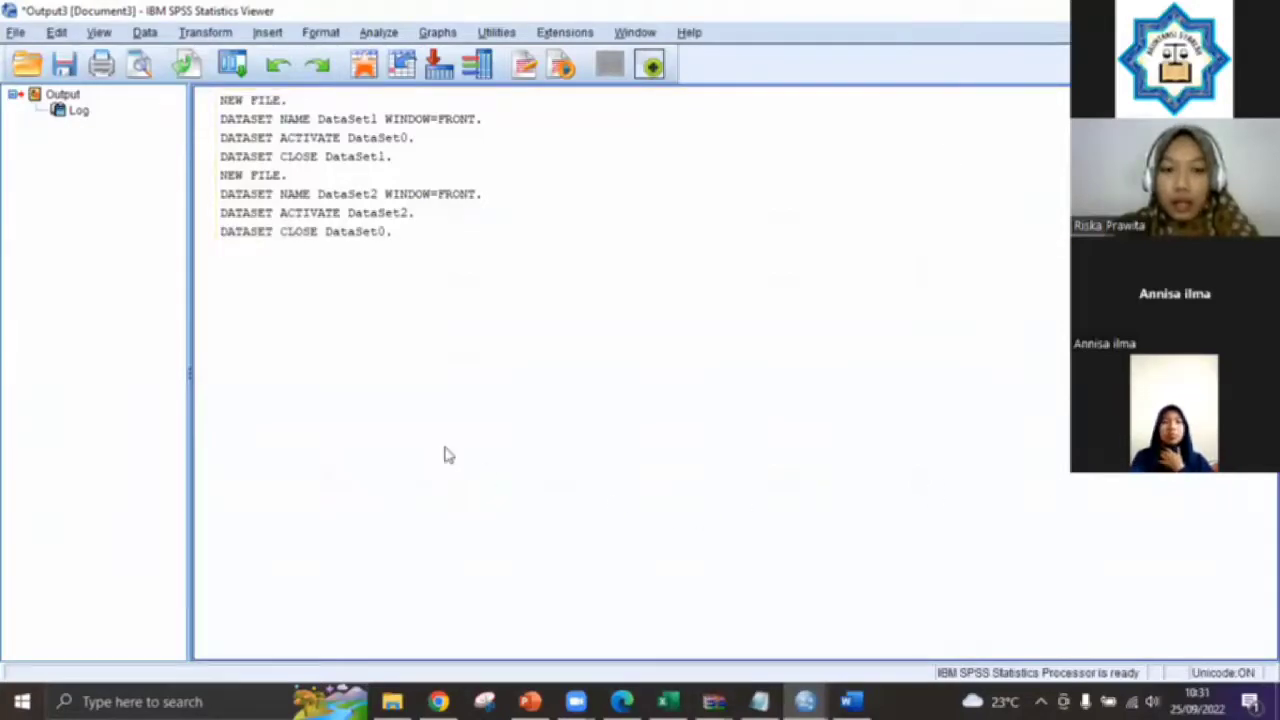
Close the Output3 viewer window without saving its contents, and select the first cell of the empty dataset in SPSS.
left_click(1020, 100)
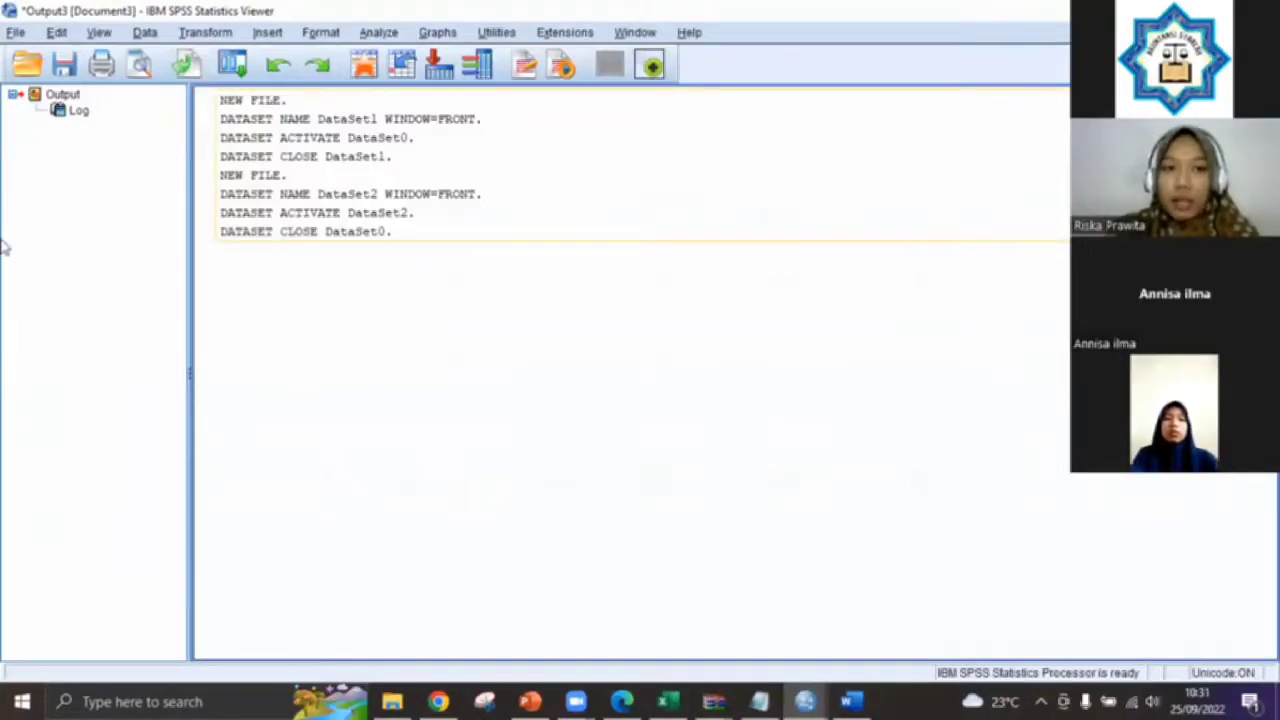
left_click(74, 8)
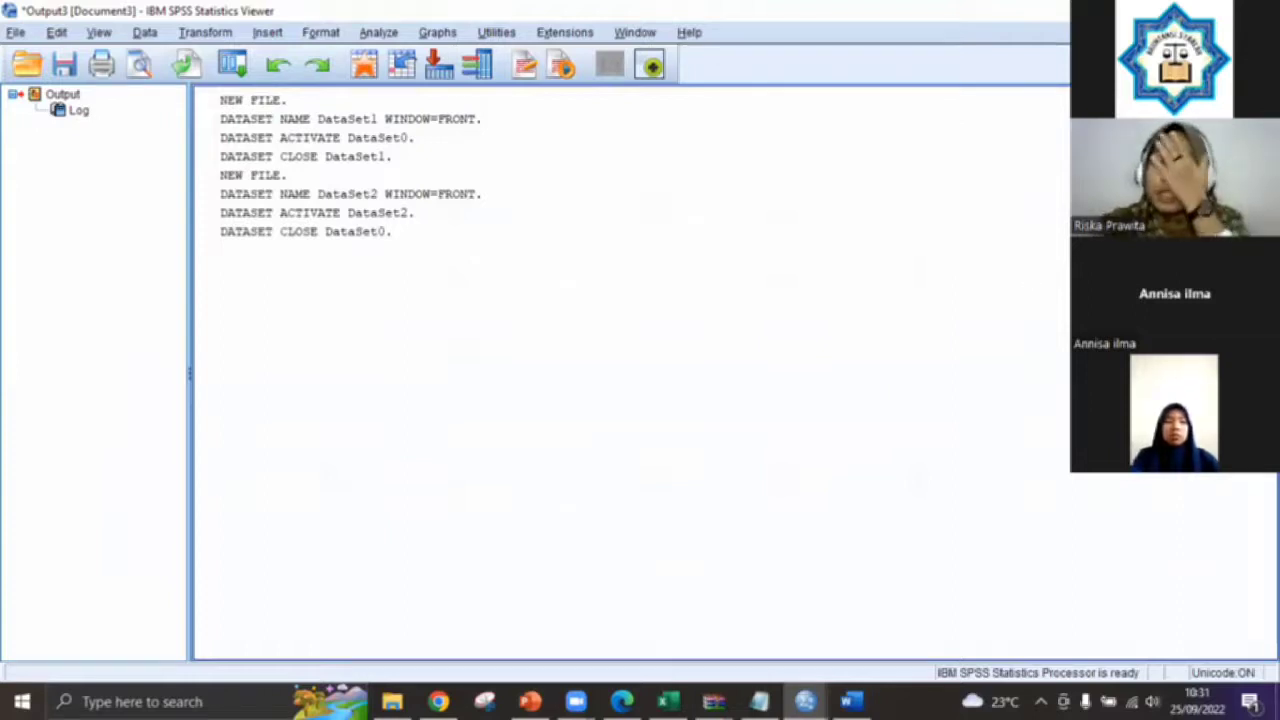
key("alt+F4")
left_click(655, 374)
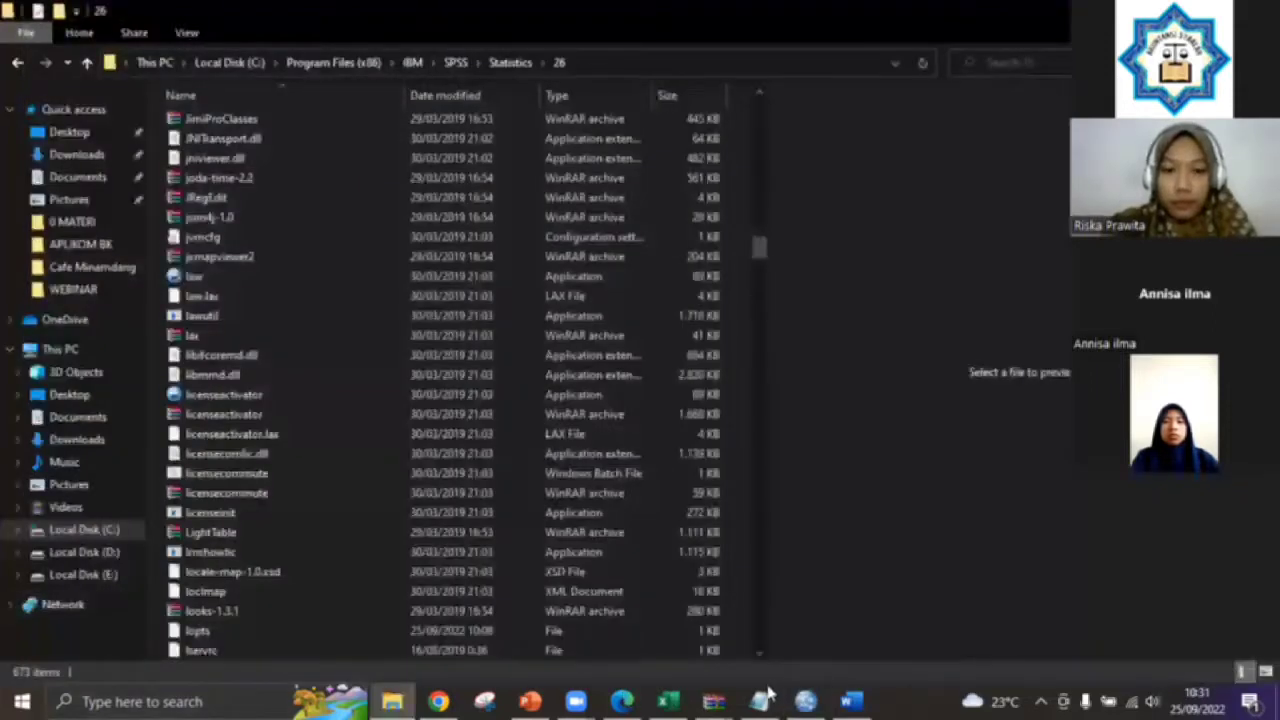
left_click(805, 701)
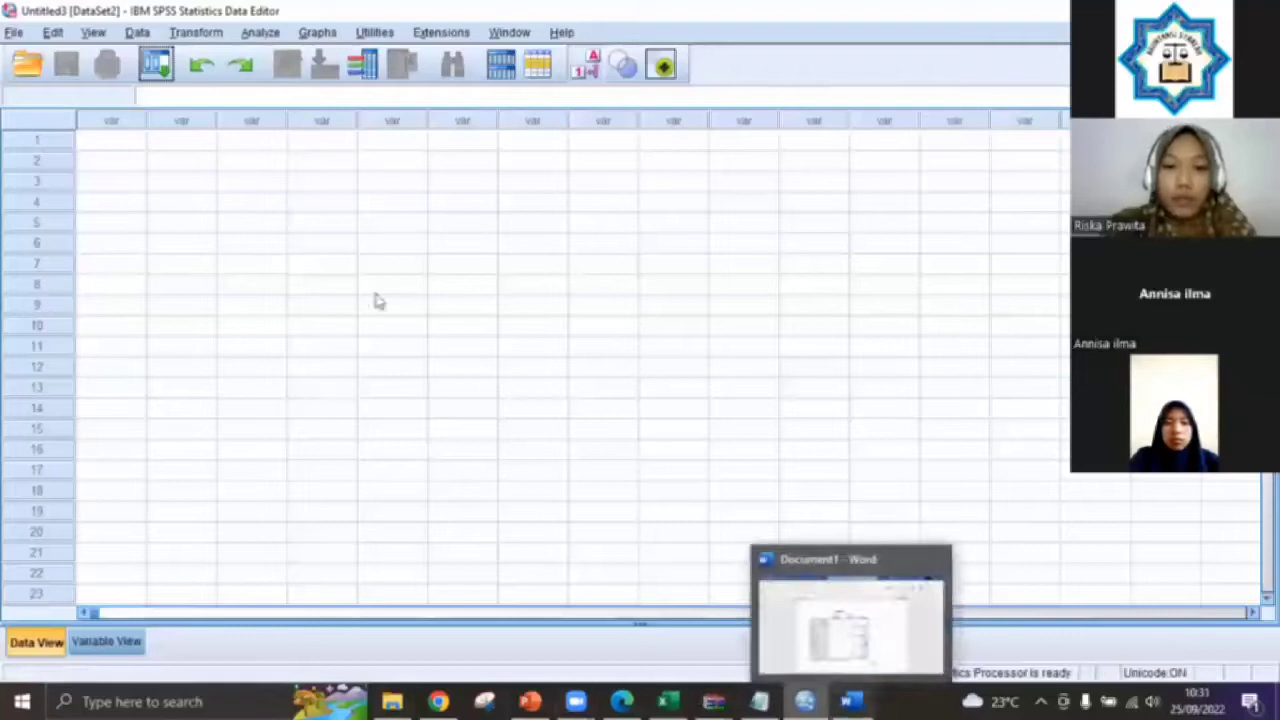
left_click(110, 146)
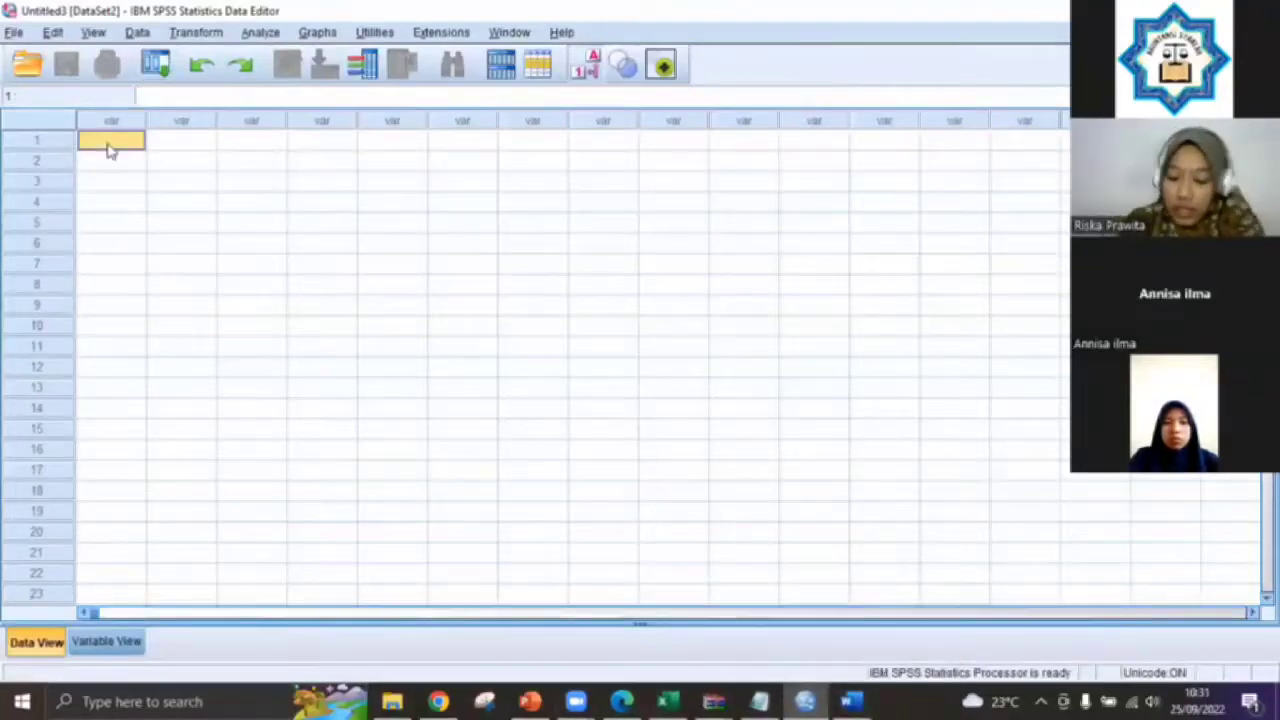